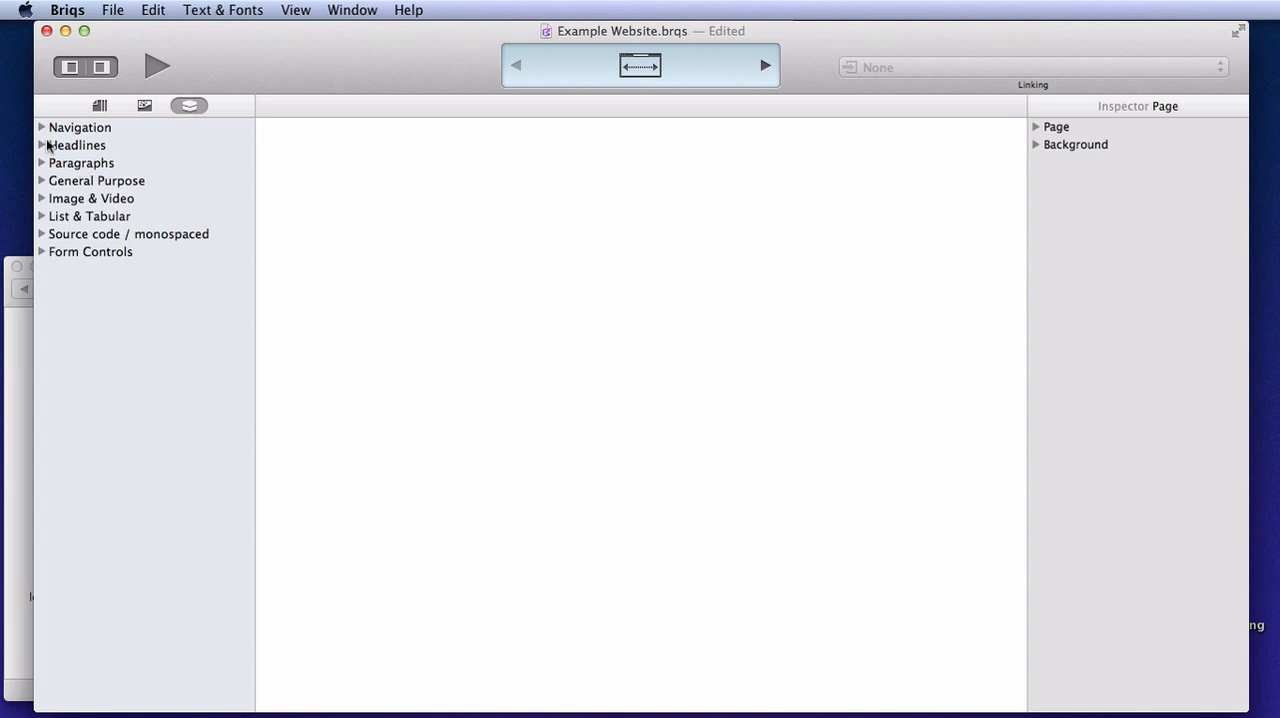
Place a Heading 3 on the empty page and add a Body Copy paragraph beside it as a second column
{"action": "left_click", "coordinate": [42, 146]}
{"action": "left_click_drag", "start_coordinate": [243, 306], "coordinate": [494, 264]}
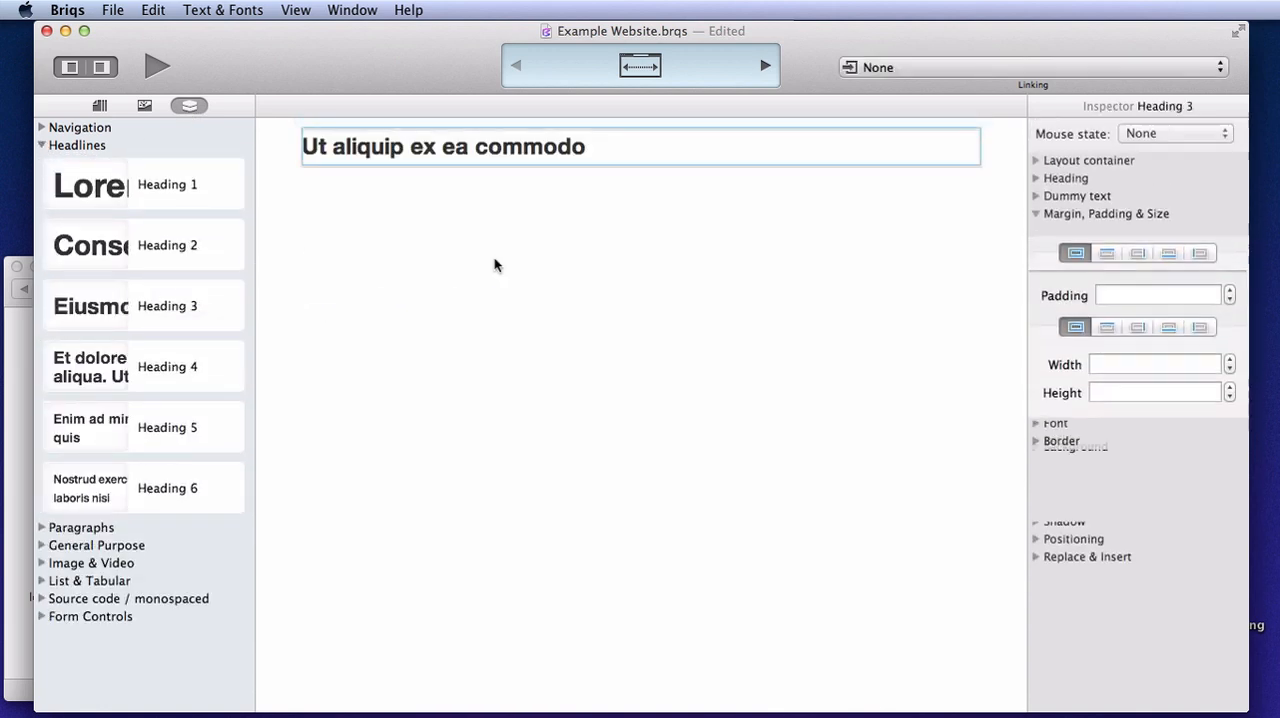
{"action": "left_click", "coordinate": [42, 146]}
{"action": "left_click", "coordinate": [41, 163]}
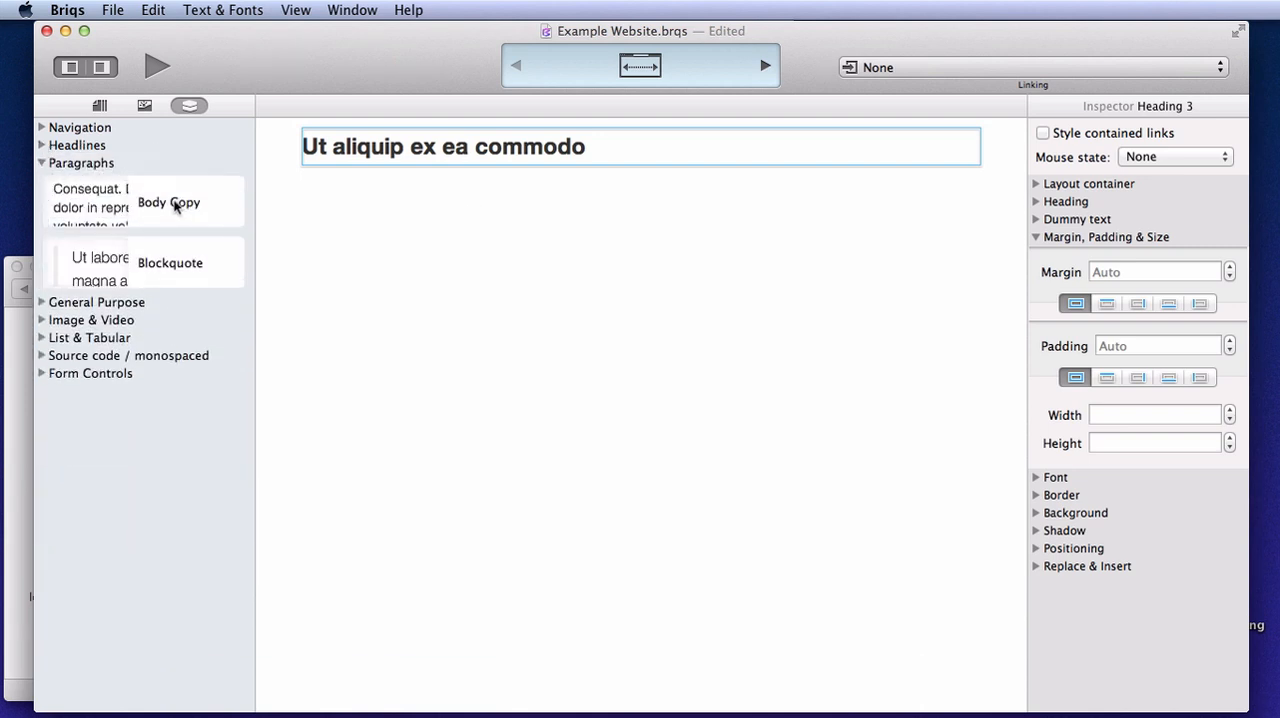
{"action": "left_click_drag", "start_coordinate": [178, 207], "coordinate": [951, 146]}
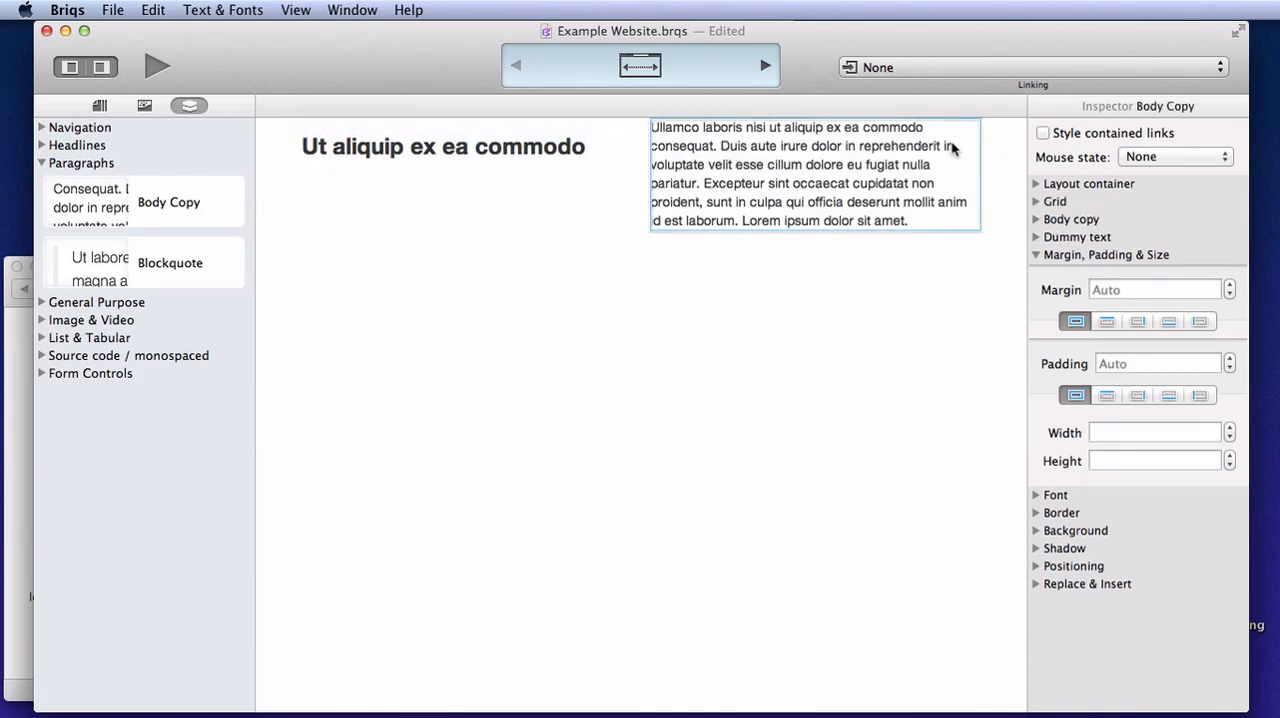
Bring learn-icon.png from the Finder's Desktop folder onto the page as a third column after the body copy
{"action": "left_click", "coordinate": [16, 341]}
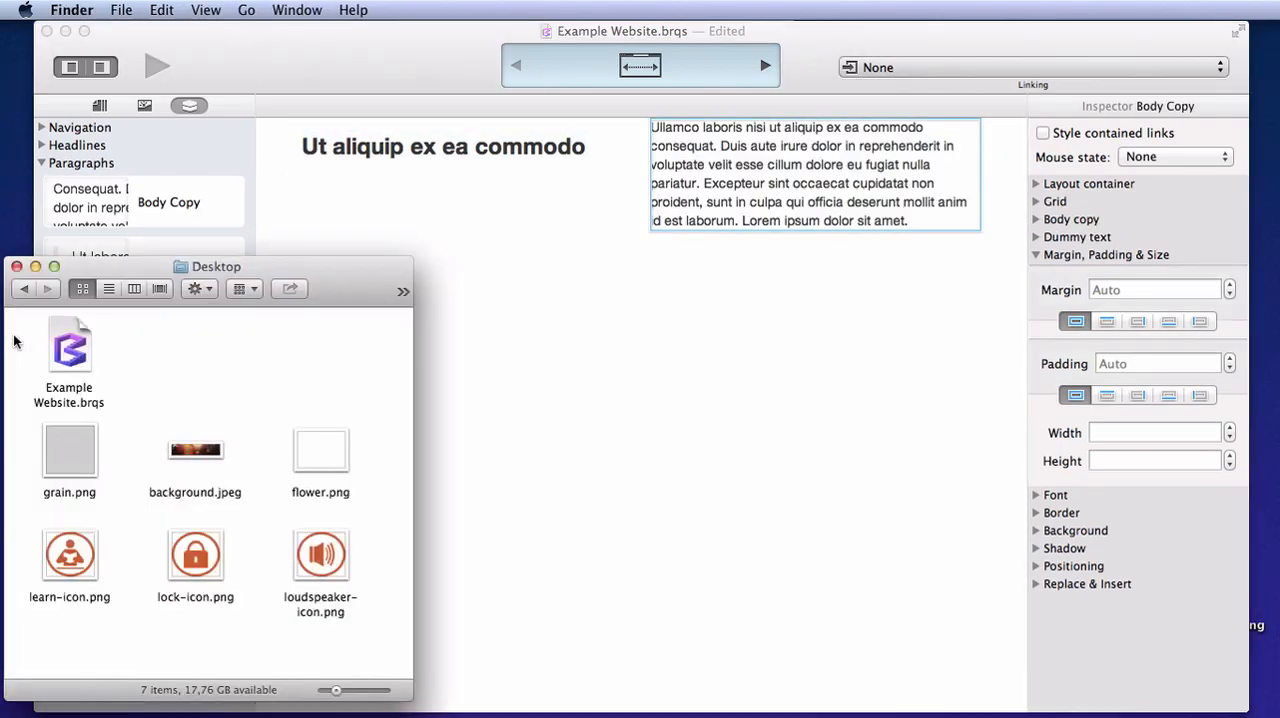
{"action": "left_click", "coordinate": [88, 553]}
{"action": "left_click_drag", "start_coordinate": [88, 553], "coordinate": [964, 177]}
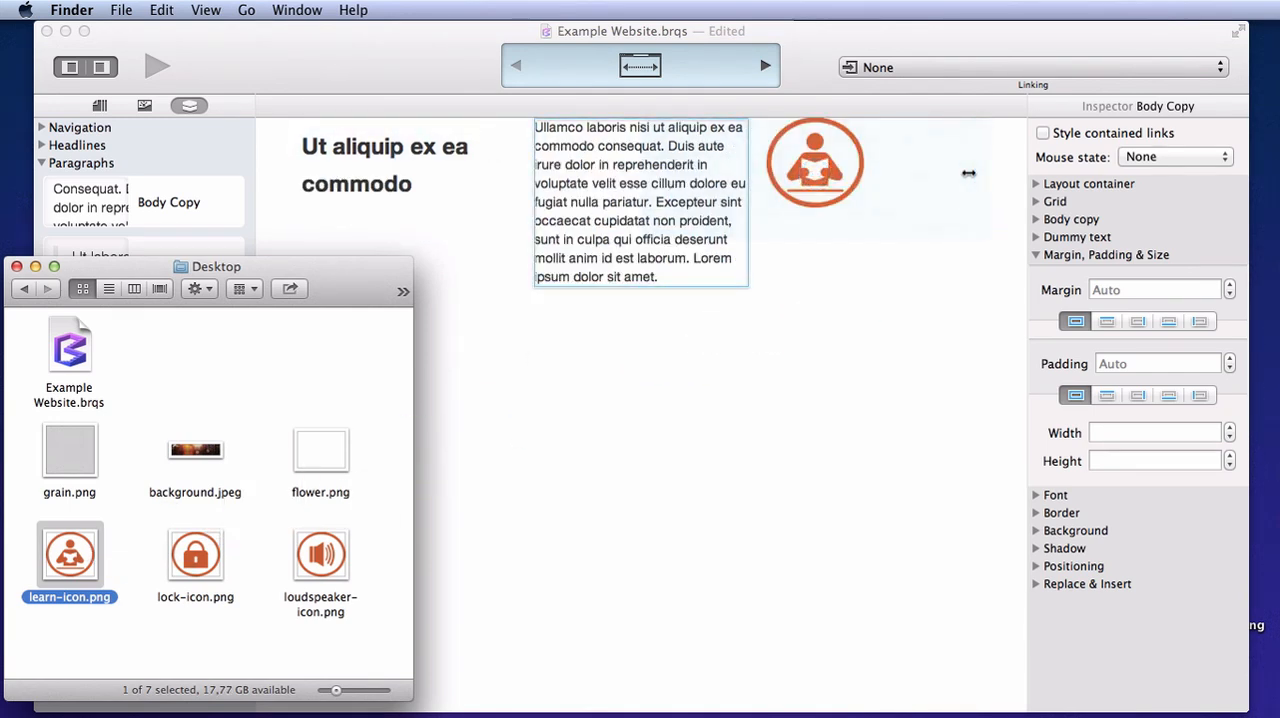
{"action": "left_click", "coordinate": [620, 373]}
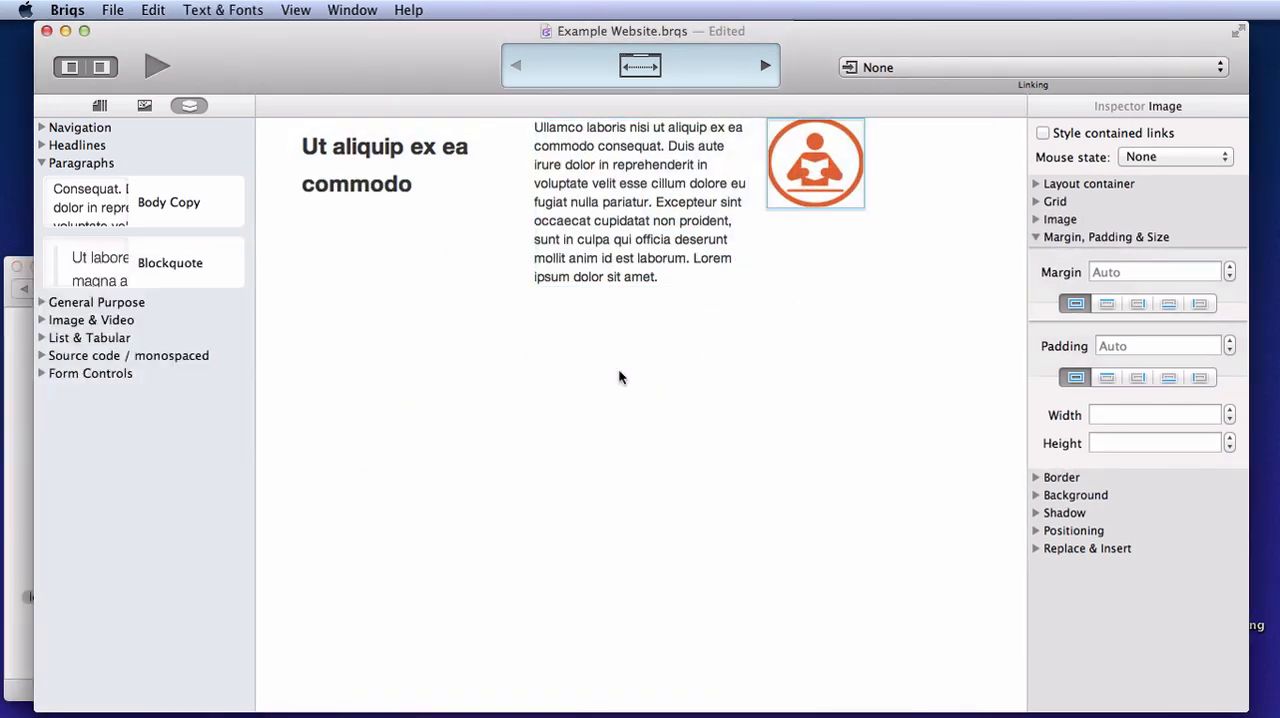
Reorder the columns so the learn icon comes first, the body copy second and the heading third
{"action": "left_click", "coordinate": [391, 177]}
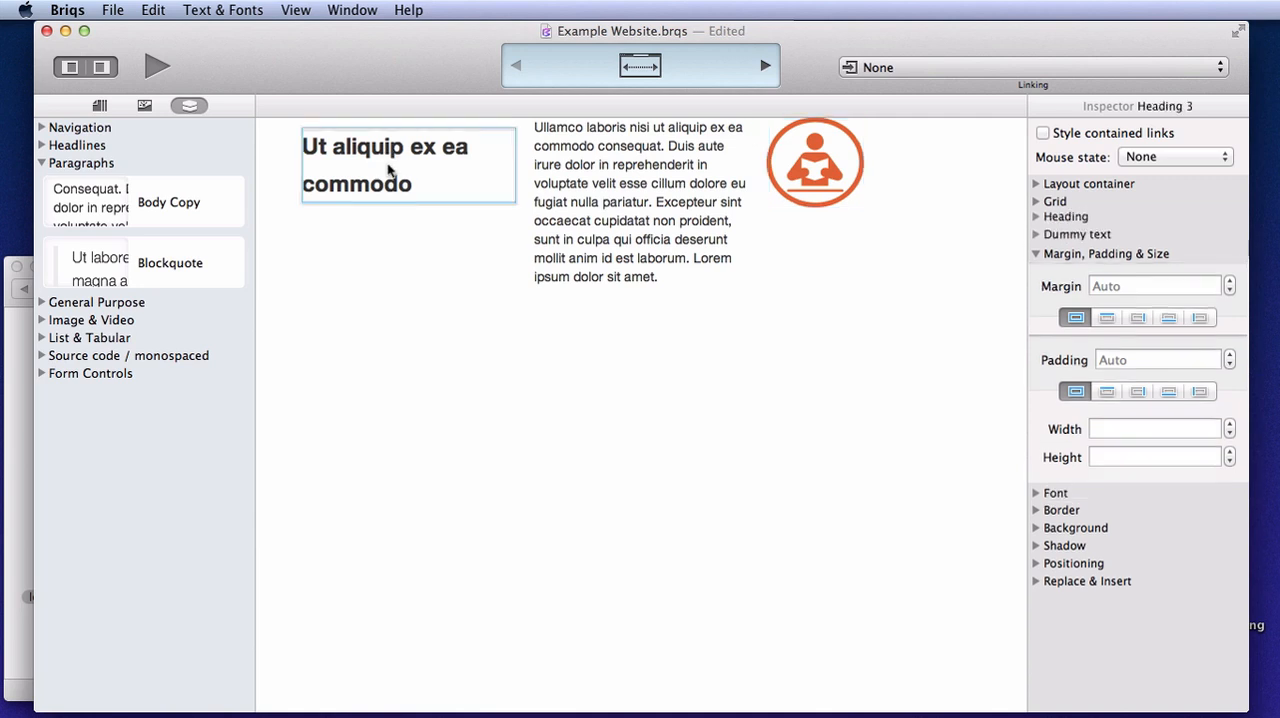
{"action": "left_click_drag", "start_coordinate": [386, 177], "coordinate": [722, 197]}
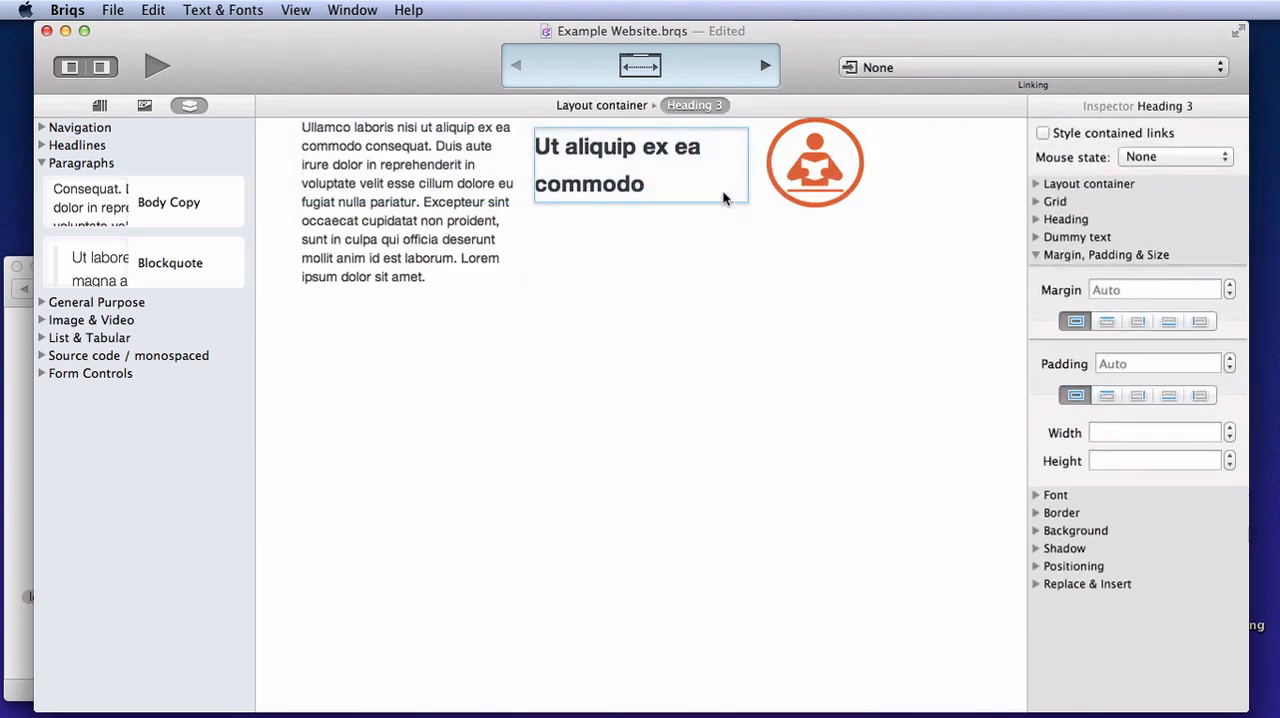
{"action": "left_click", "coordinate": [811, 190]}
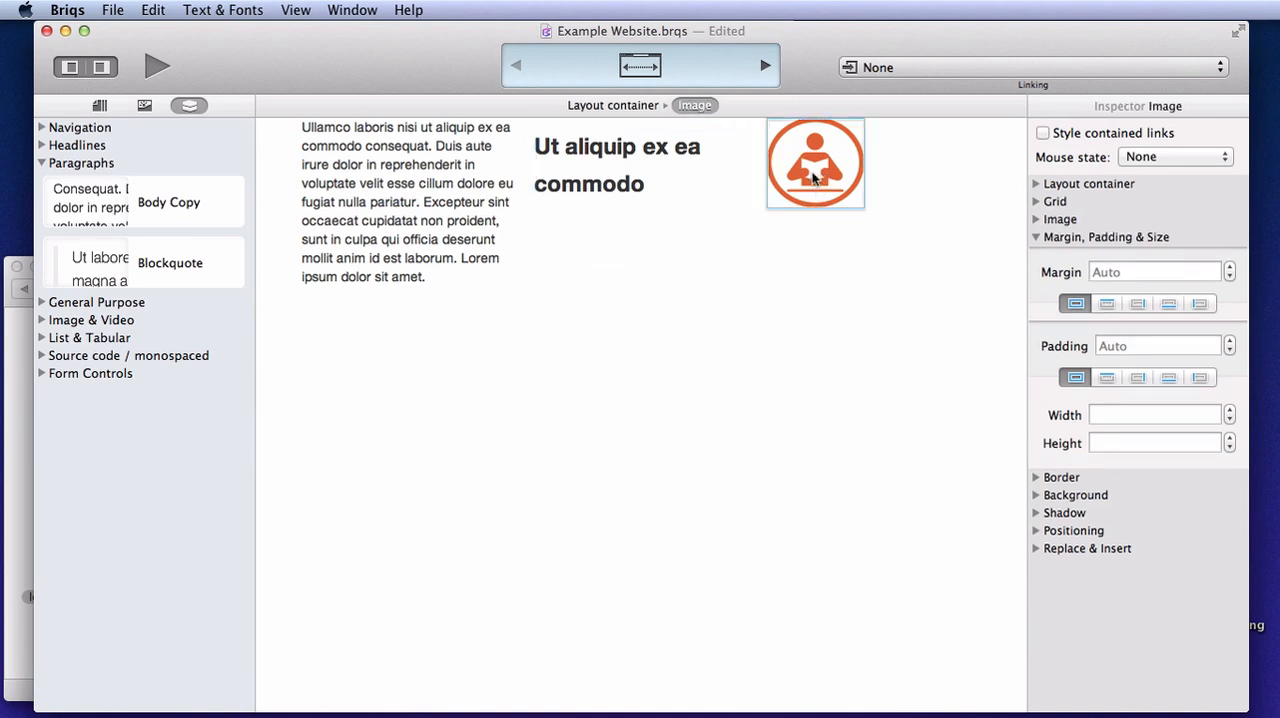
{"action": "left_click_drag", "start_coordinate": [821, 172], "coordinate": [333, 166]}
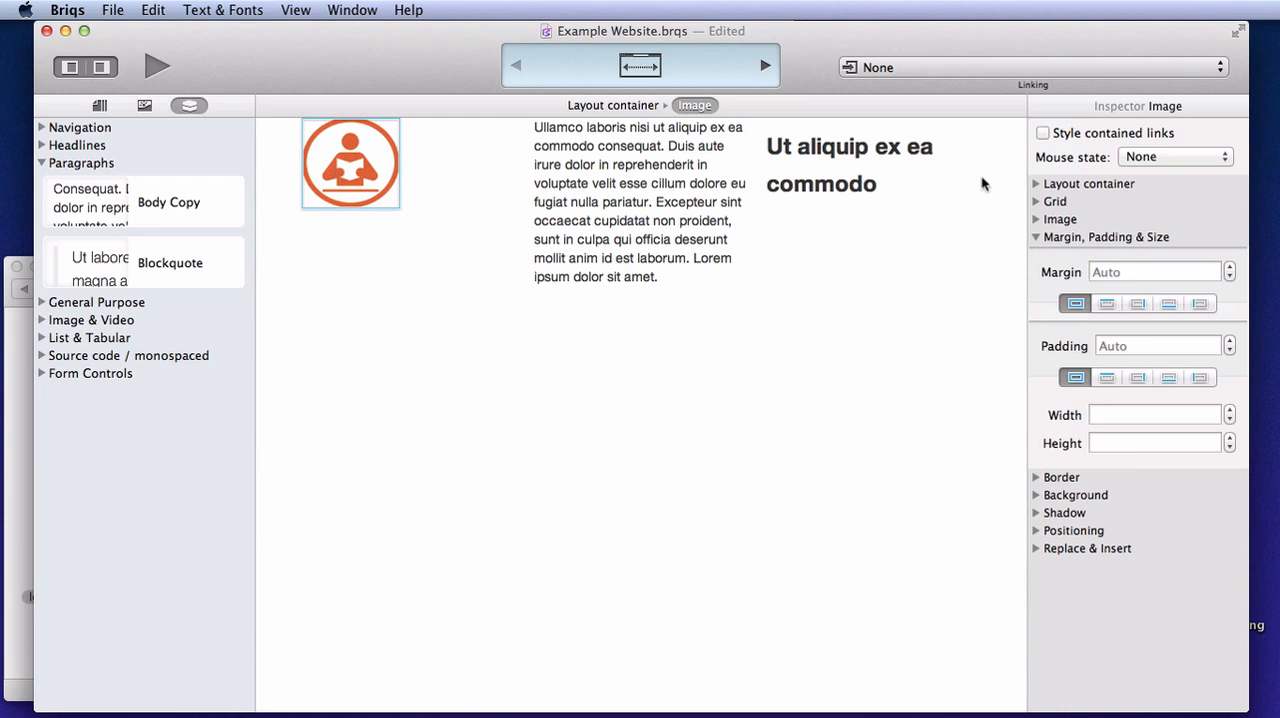
Set the learn icon's grid column span to 2
{"action": "left_click", "coordinate": [1037, 202]}
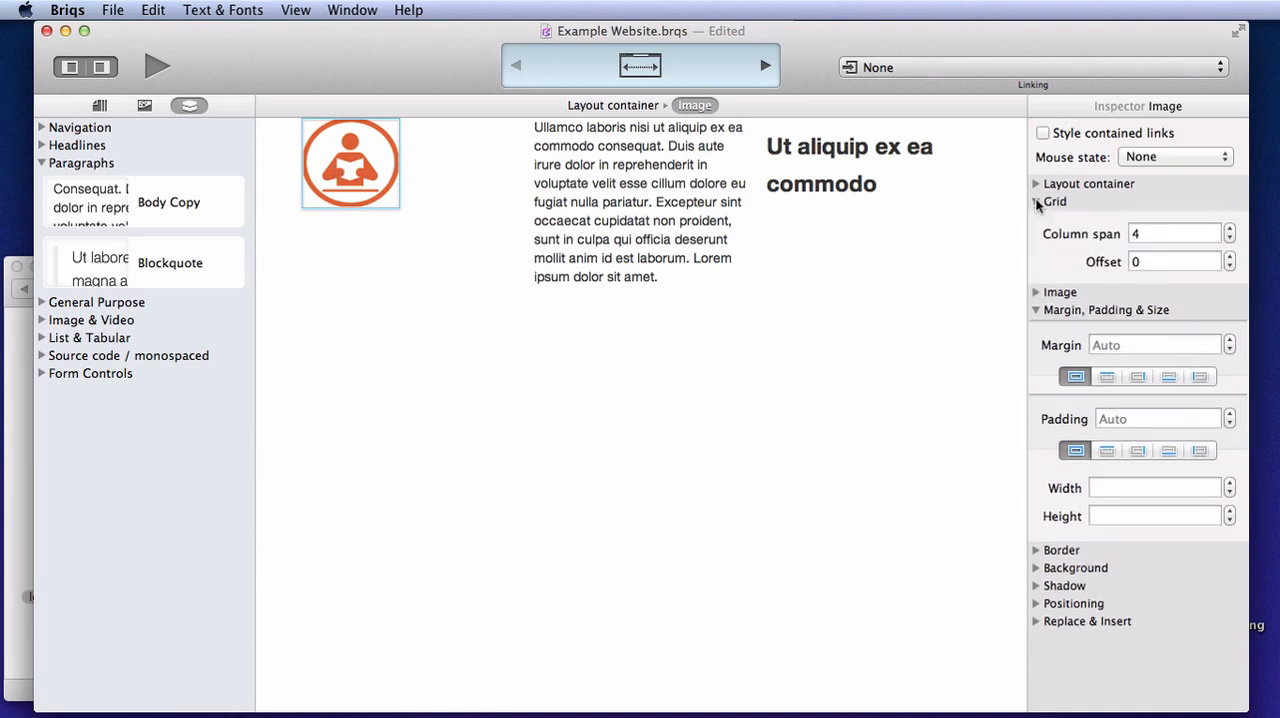
{"action": "left_click", "coordinate": [1230, 240]}
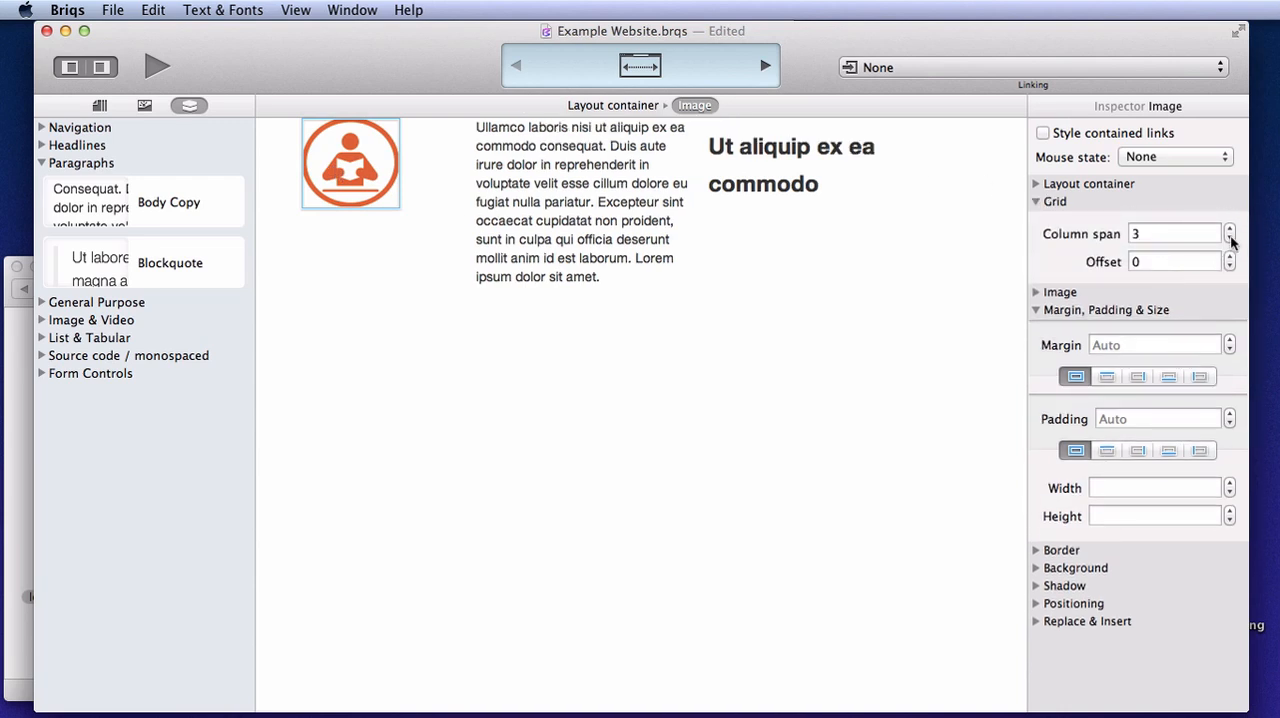
{"action": "left_click", "coordinate": [1230, 240]}
Try a column span of 6 on the body copy, and return it to 4
{"action": "left_click", "coordinate": [590, 205]}
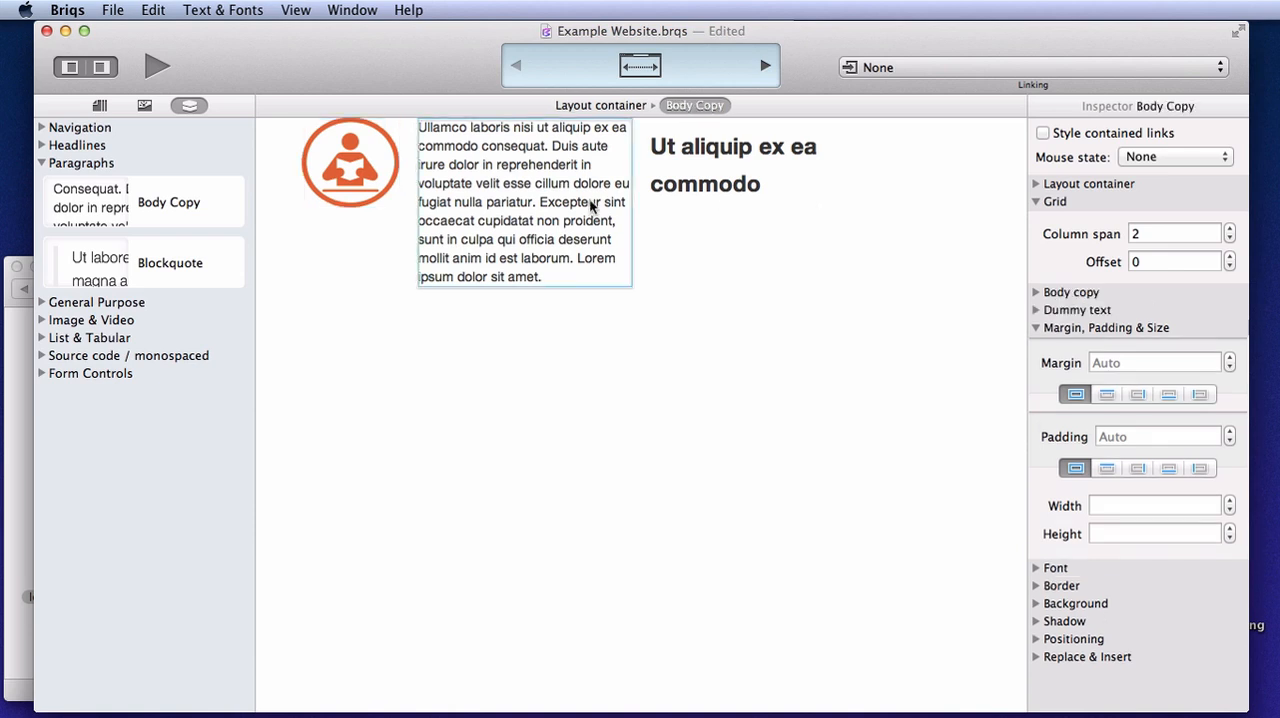
{"action": "left_click", "coordinate": [1230, 228]}
{"action": "left_click", "coordinate": [1230, 228]}
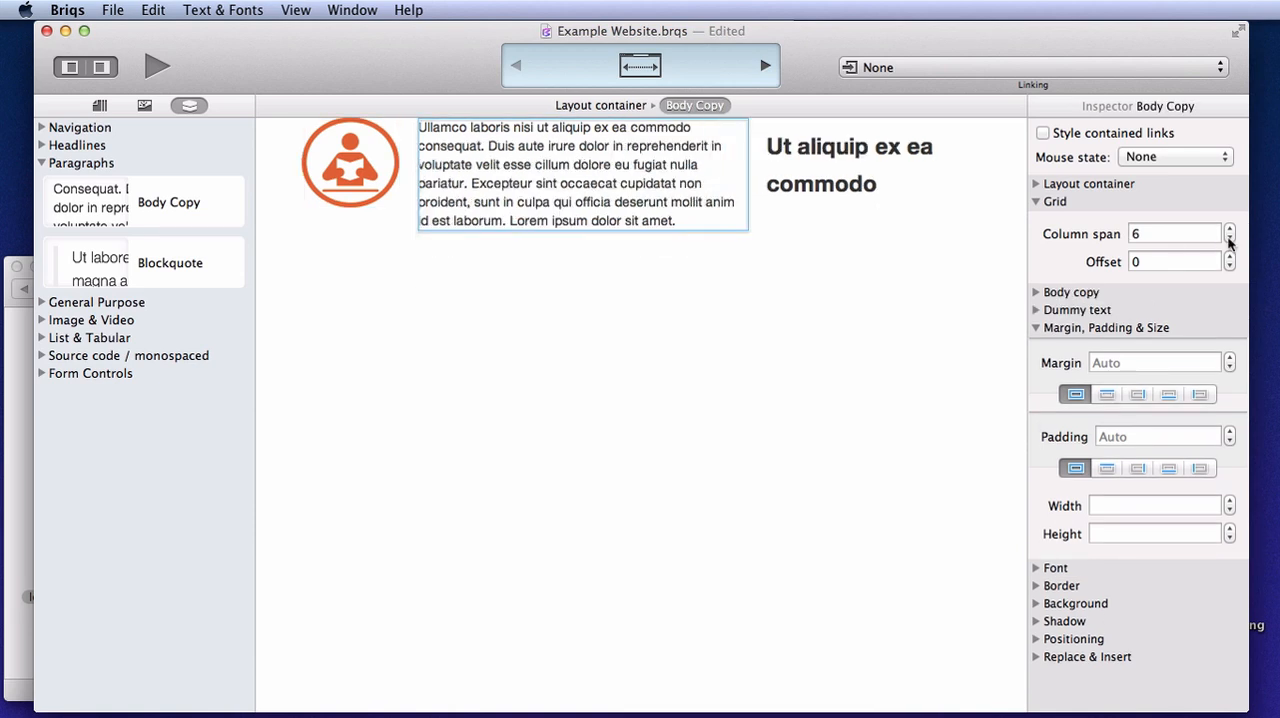
{"action": "left_click", "coordinate": [1230, 240]}
{"action": "left_click", "coordinate": [1230, 240]}
Restore the learn icon's grid column span to 4
{"action": "left_click", "coordinate": [373, 168]}
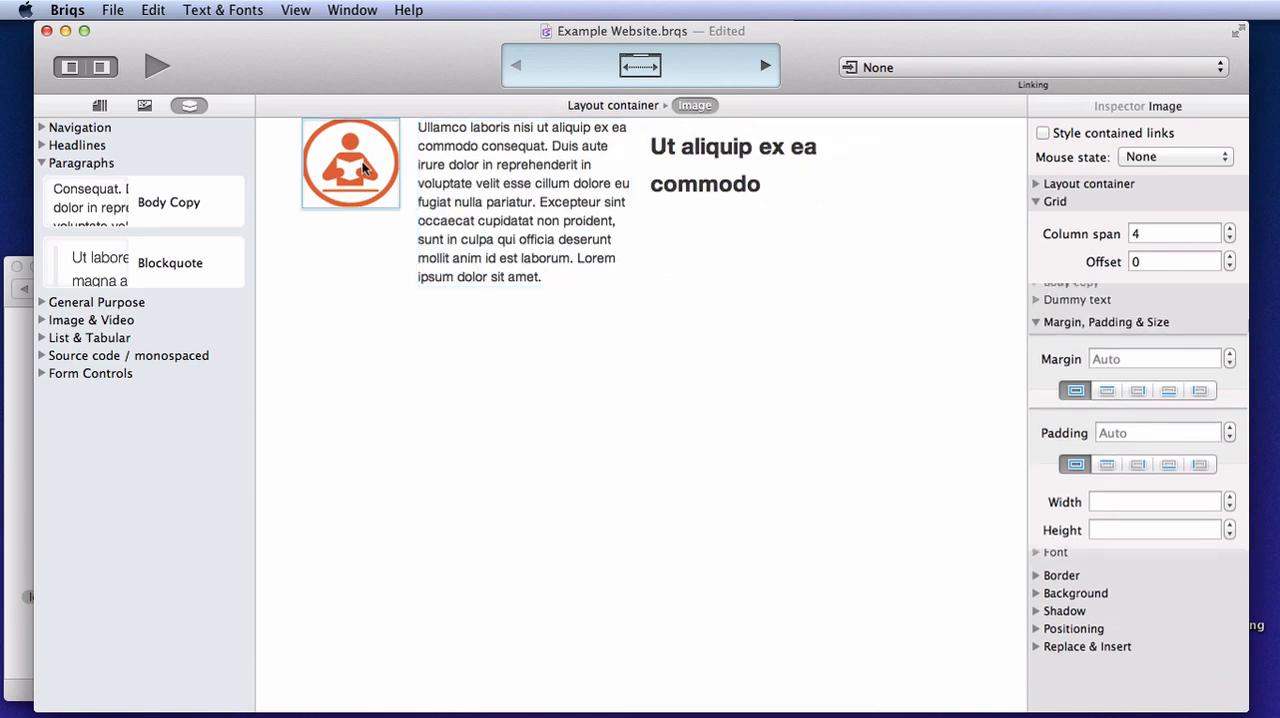
{"action": "left_click", "coordinate": [1230, 229]}
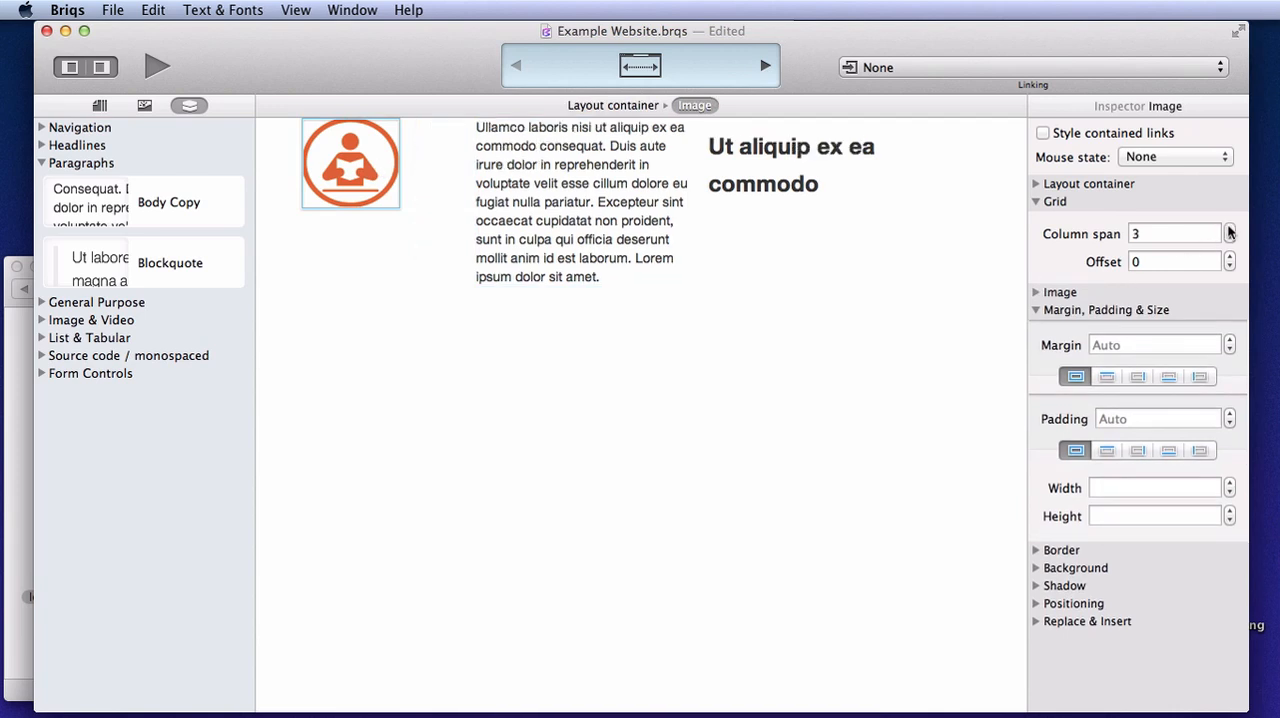
{"action": "left_click", "coordinate": [1230, 229]}
Add a Heading 3 below the learn icon and another Heading 3 above the middle column's body copy
{"action": "left_click", "coordinate": [41, 145]}
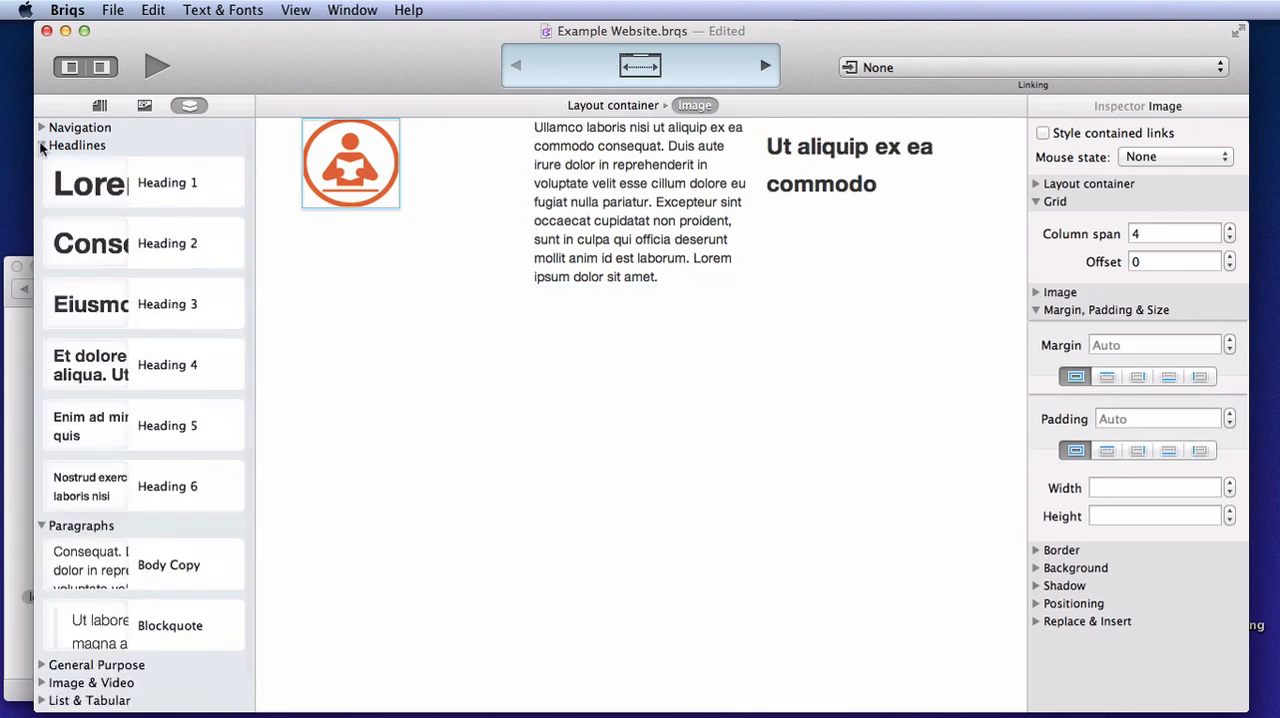
{"action": "left_click_drag", "start_coordinate": [167, 306], "coordinate": [359, 208]}
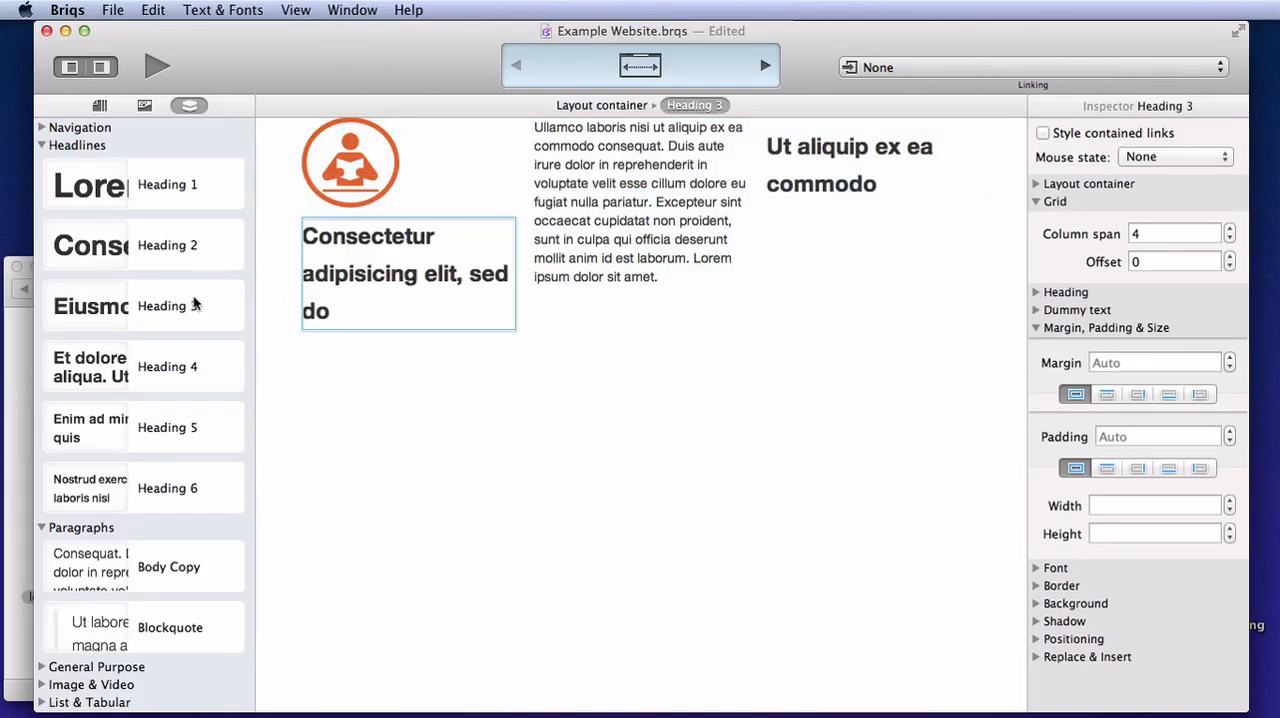
{"action": "left_click_drag", "start_coordinate": [195, 300], "coordinate": [640, 140]}
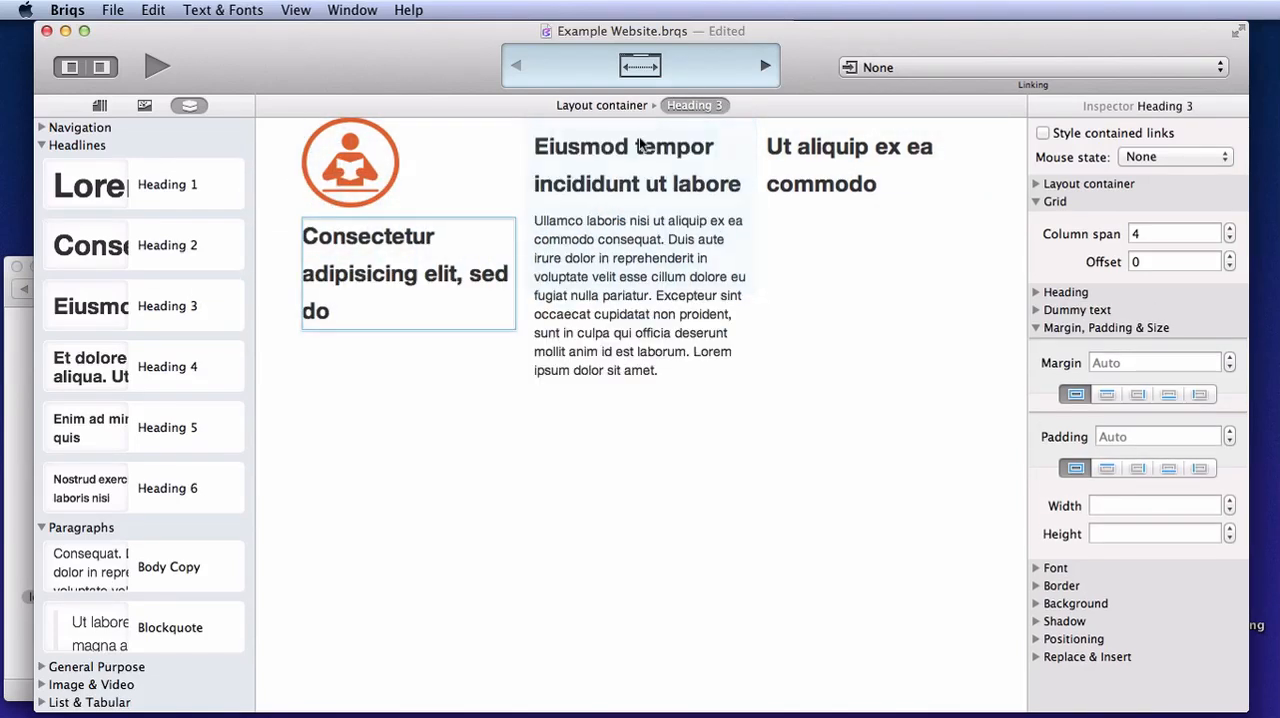
Add Body Copy paragraphs beneath the headings of the third and first columns
{"action": "left_click", "coordinate": [42, 146]}
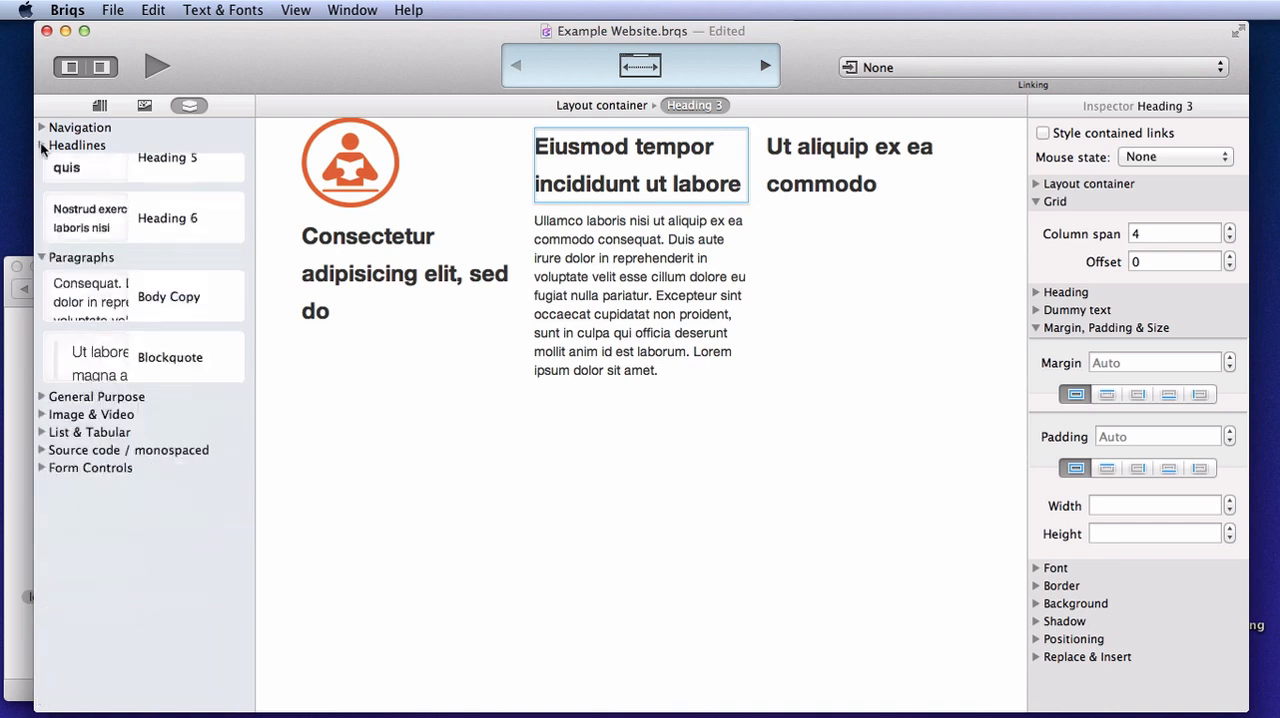
{"action": "left_click_drag", "start_coordinate": [169, 201], "coordinate": [845, 205]}
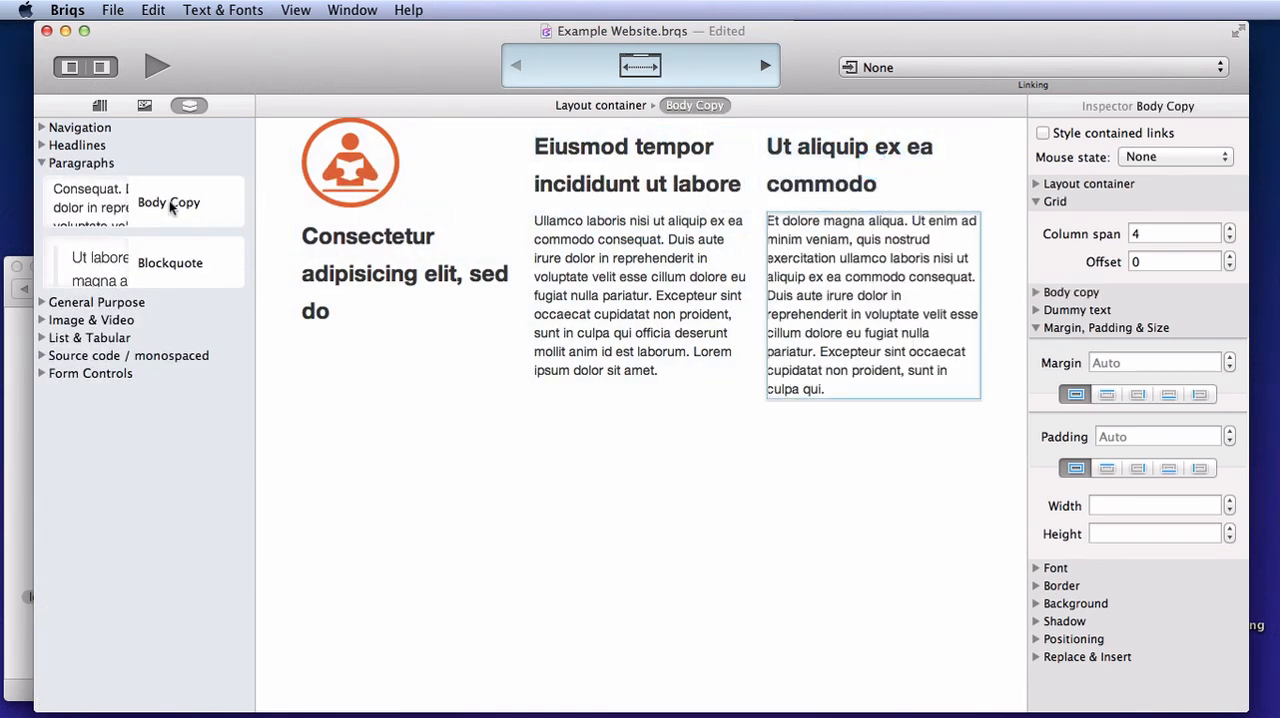
{"action": "left_click_drag", "start_coordinate": [172, 204], "coordinate": [380, 332]}
Insert loudspeaker-icon.png from the Finder above the middle heading and lock-icon.png above the third column's heading
{"action": "left_click", "coordinate": [12, 320]}
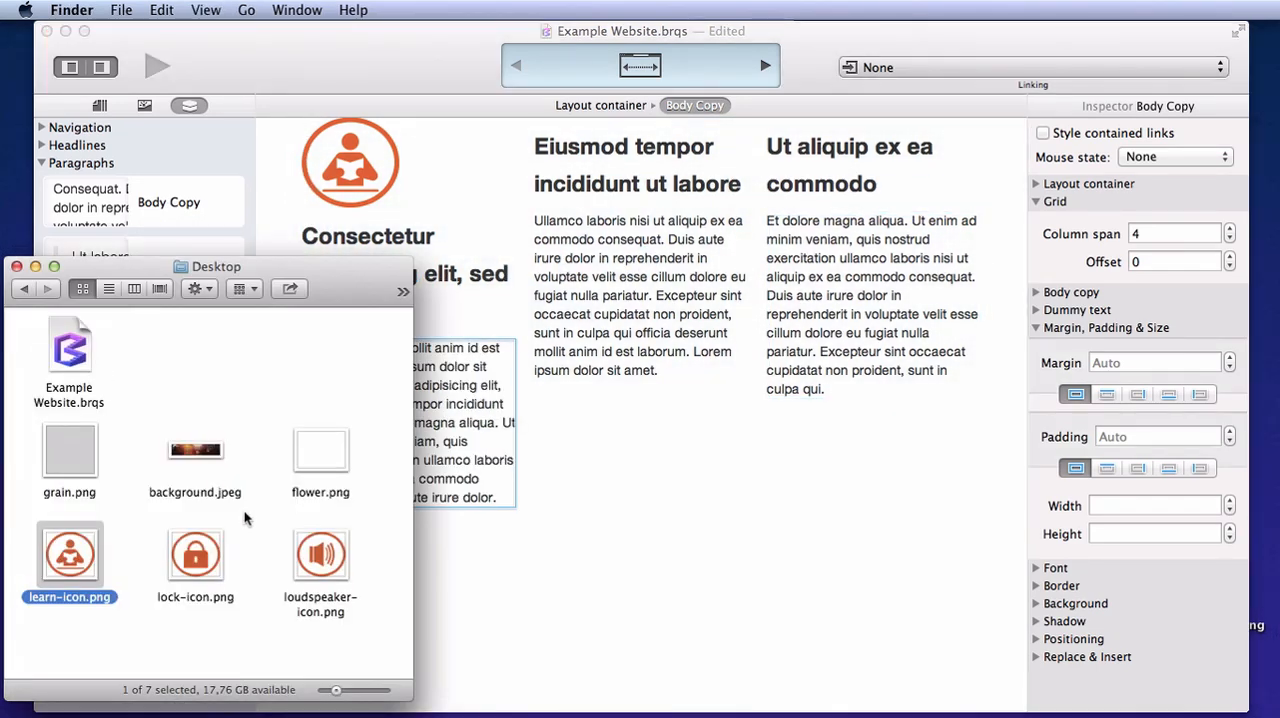
{"action": "left_click_drag", "start_coordinate": [320, 555], "coordinate": [612, 160]}
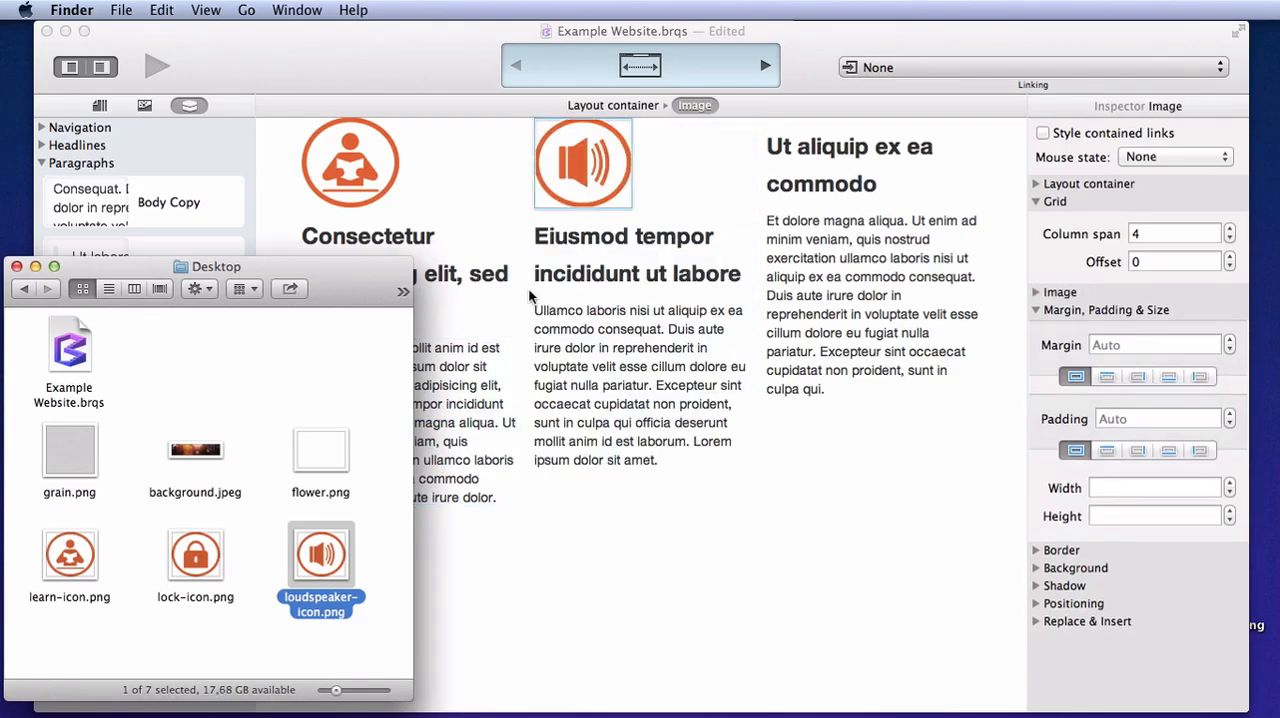
{"action": "left_click_drag", "start_coordinate": [196, 555], "coordinate": [836, 150]}
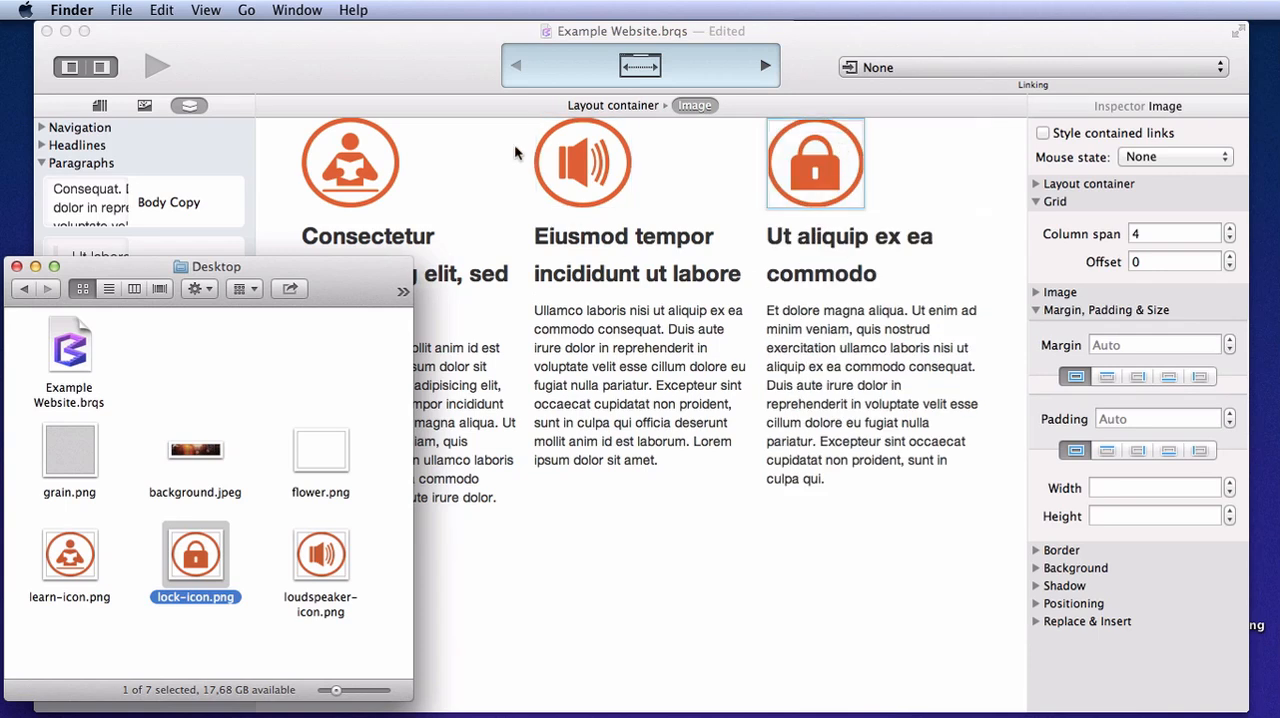
{"action": "left_click", "coordinate": [403, 48]}
Wrap the learn icon in the first column with a generic container
{"action": "left_click", "coordinate": [360, 175]}
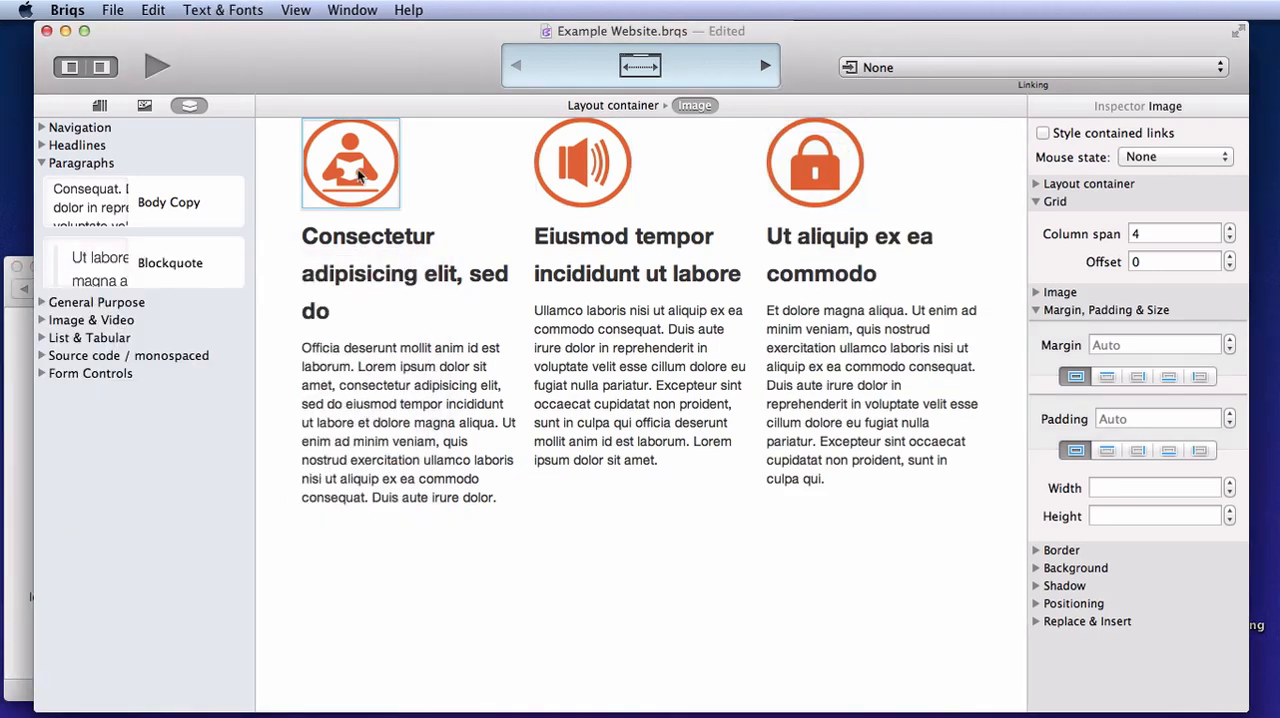
{"action": "left_click", "coordinate": [158, 12]}
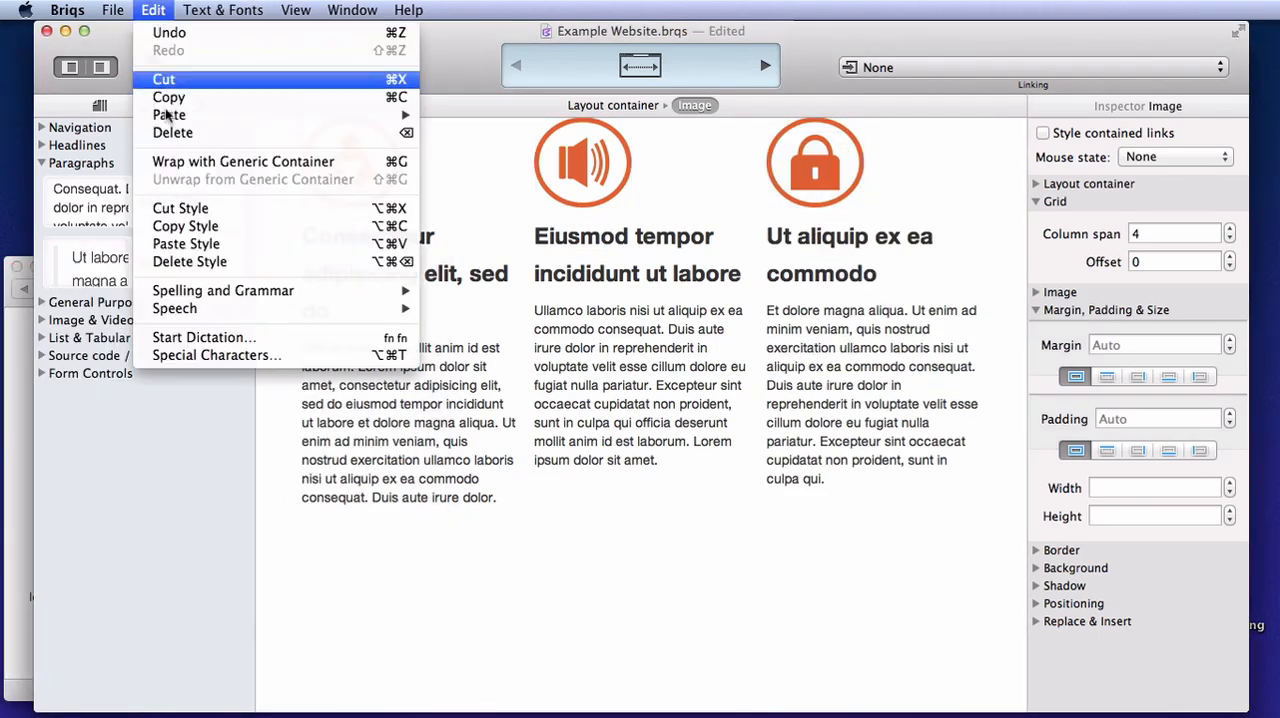
{"action": "left_click", "coordinate": [183, 162]}
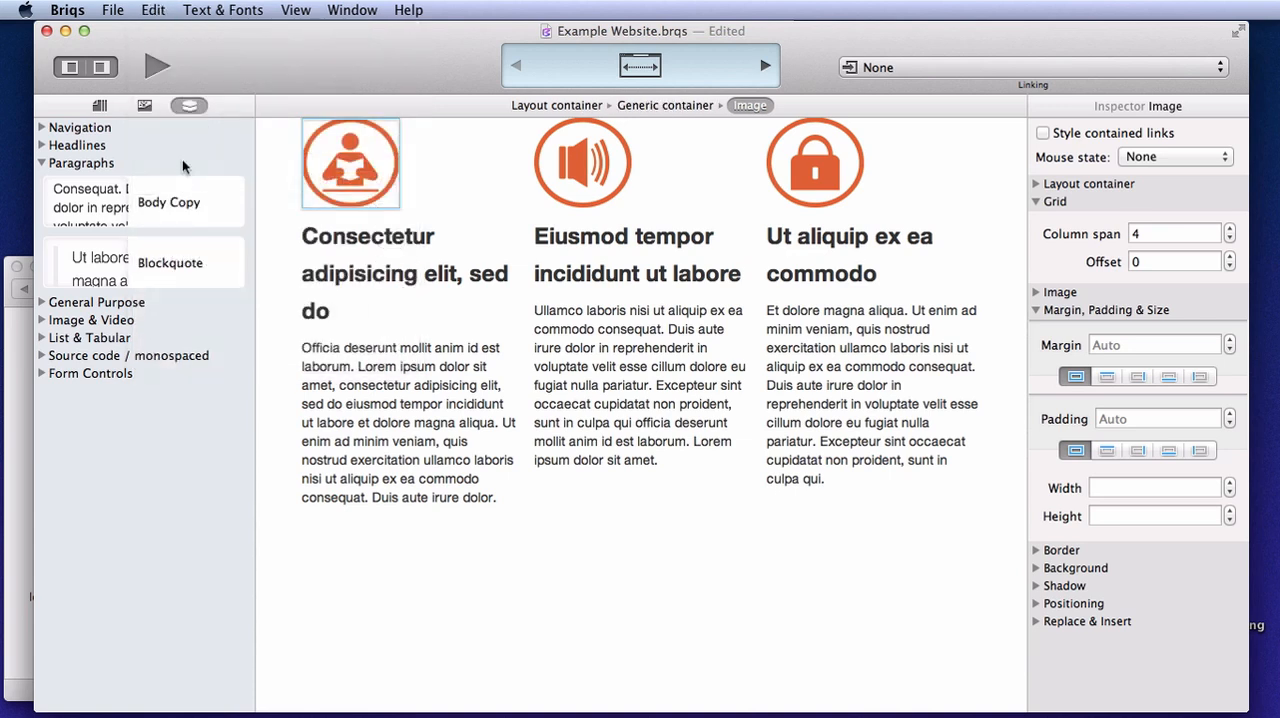
Center the learn icon by setting its generic container's font alignment to center
{"action": "left_click", "coordinate": [684, 110]}
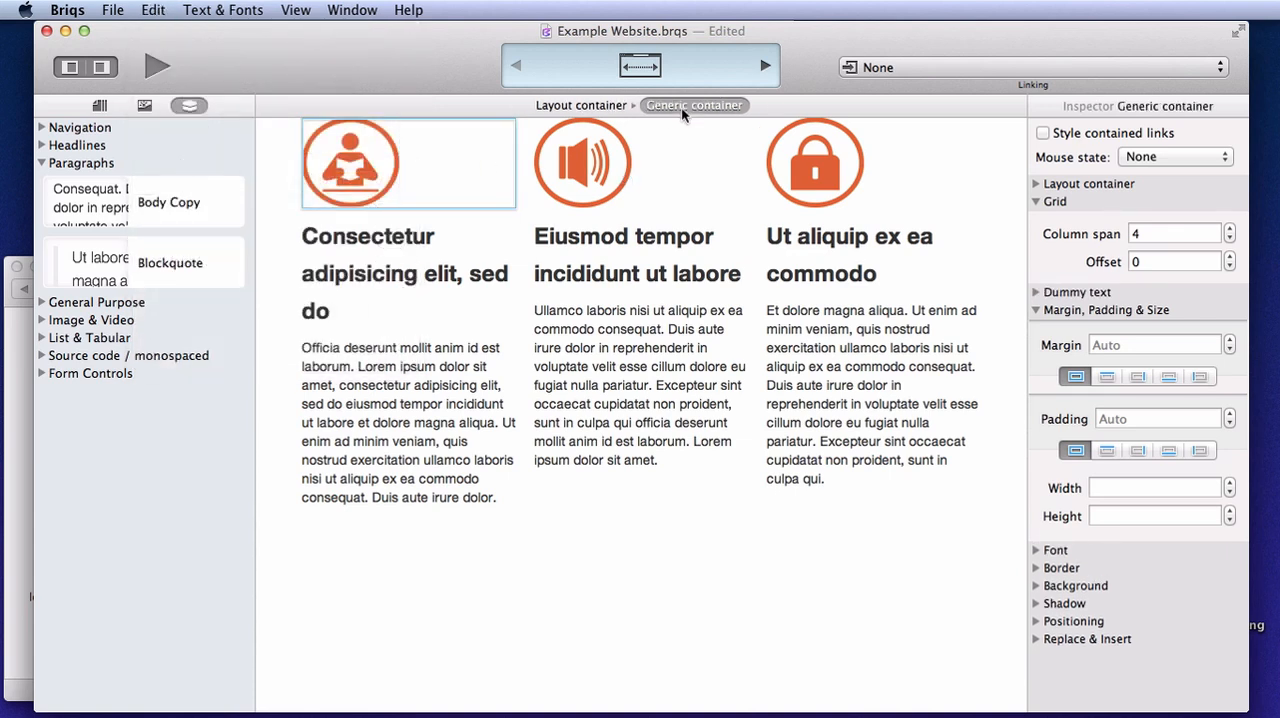
{"action": "left_click", "coordinate": [1036, 310]}
{"action": "left_click", "coordinate": [1036, 201]}
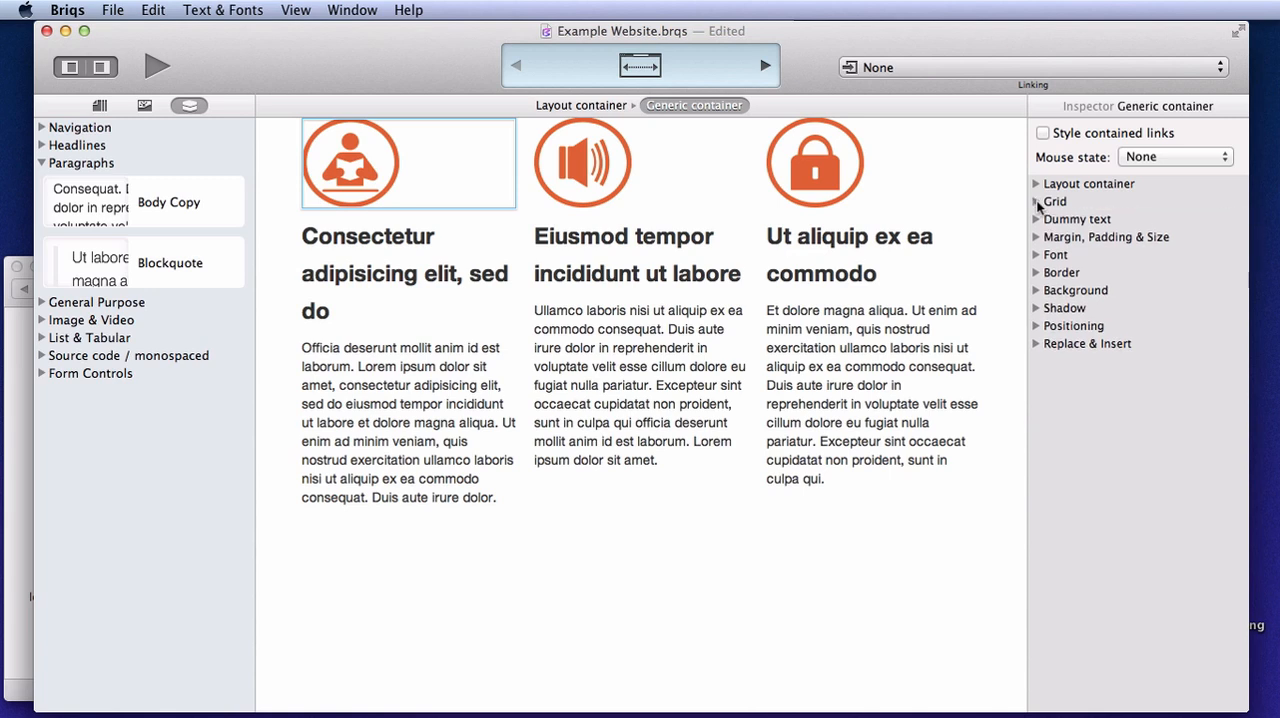
{"action": "left_click", "coordinate": [1037, 256]}
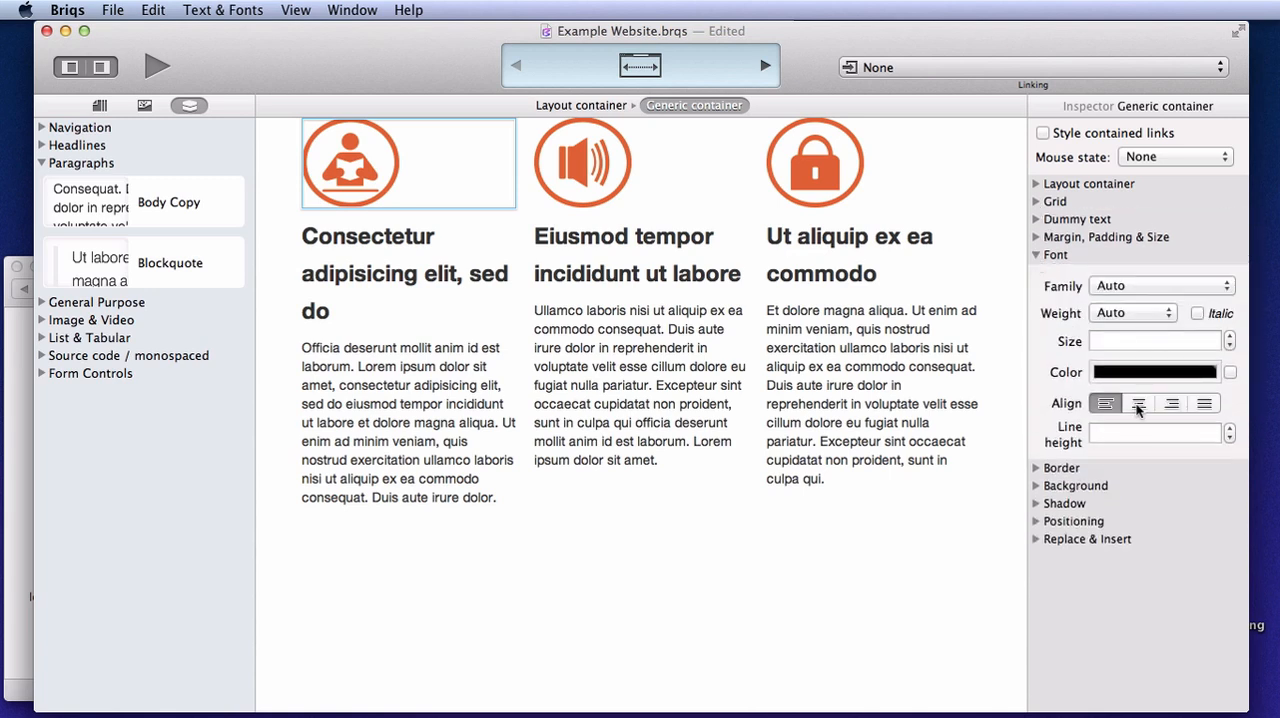
{"action": "left_click", "coordinate": [1138, 404]}
Wrap the loudspeaker icon with a generic container and set that container's alignment to center
{"action": "left_click", "coordinate": [590, 170]}
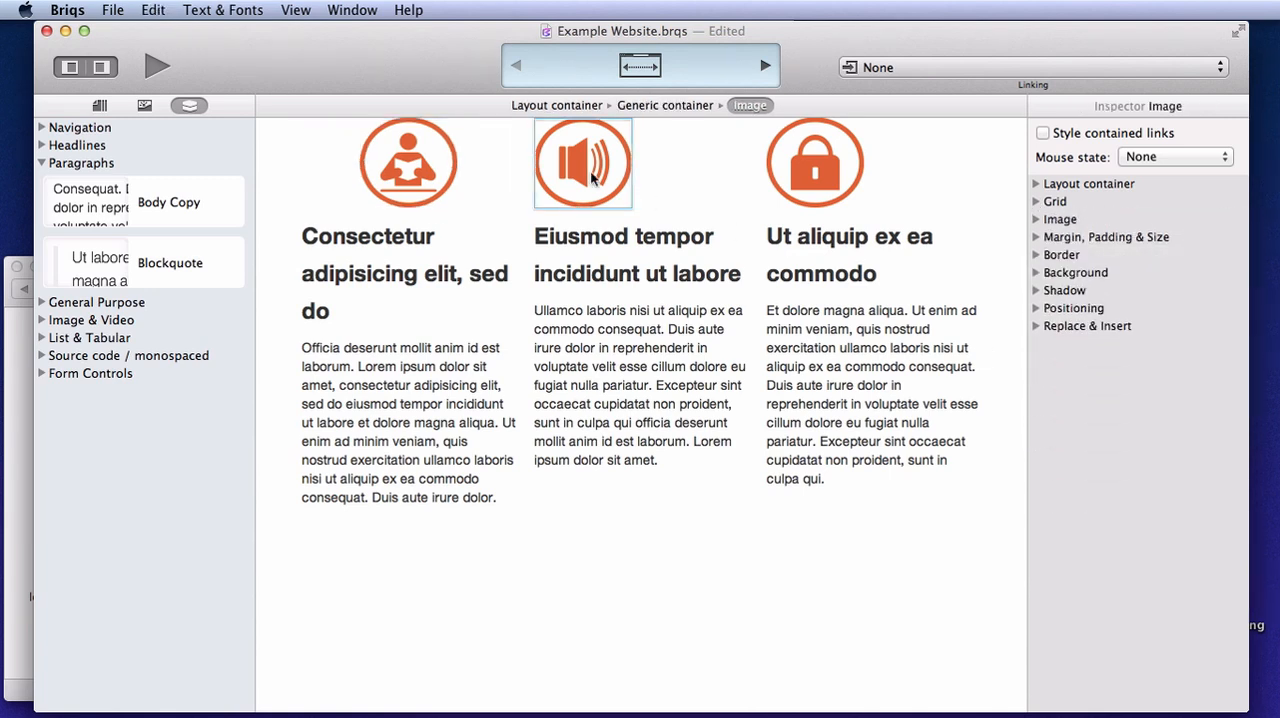
{"action": "left_click", "coordinate": [672, 107]}
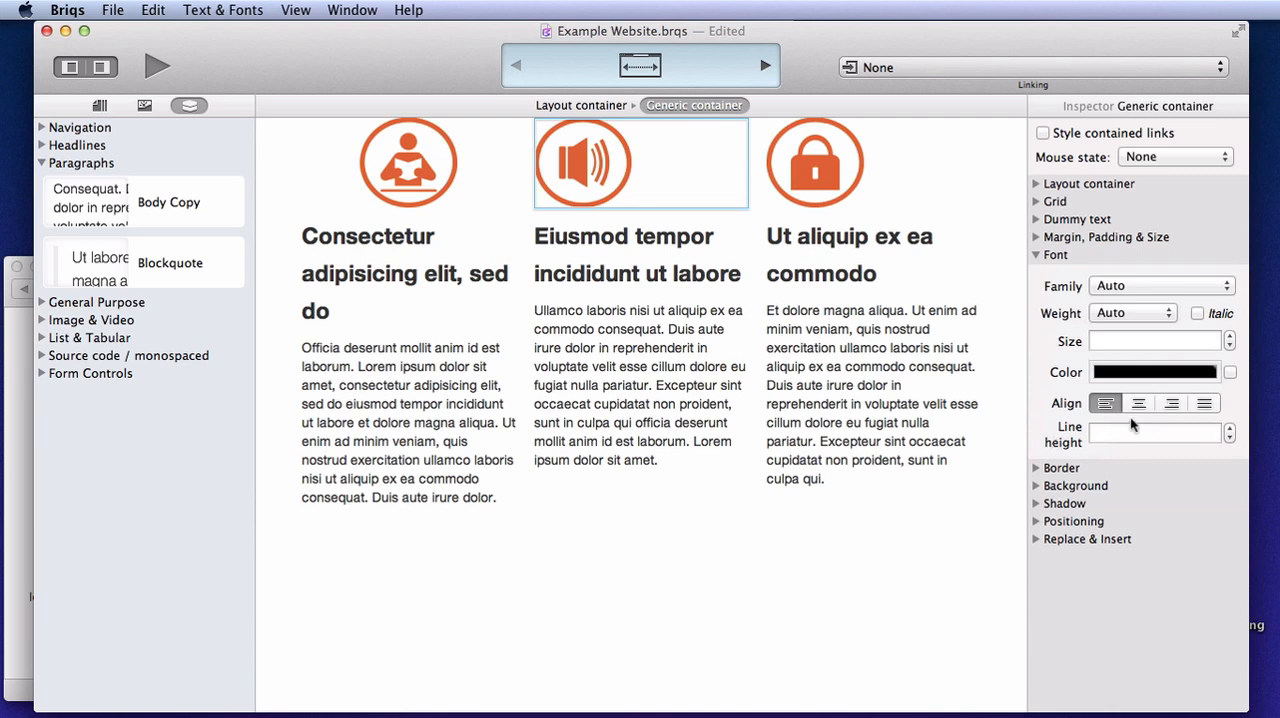
{"action": "left_click", "coordinate": [1139, 404]}
Wrap the lock icon with a generic container and set that container's alignment to center
{"action": "left_click", "coordinate": [838, 181]}
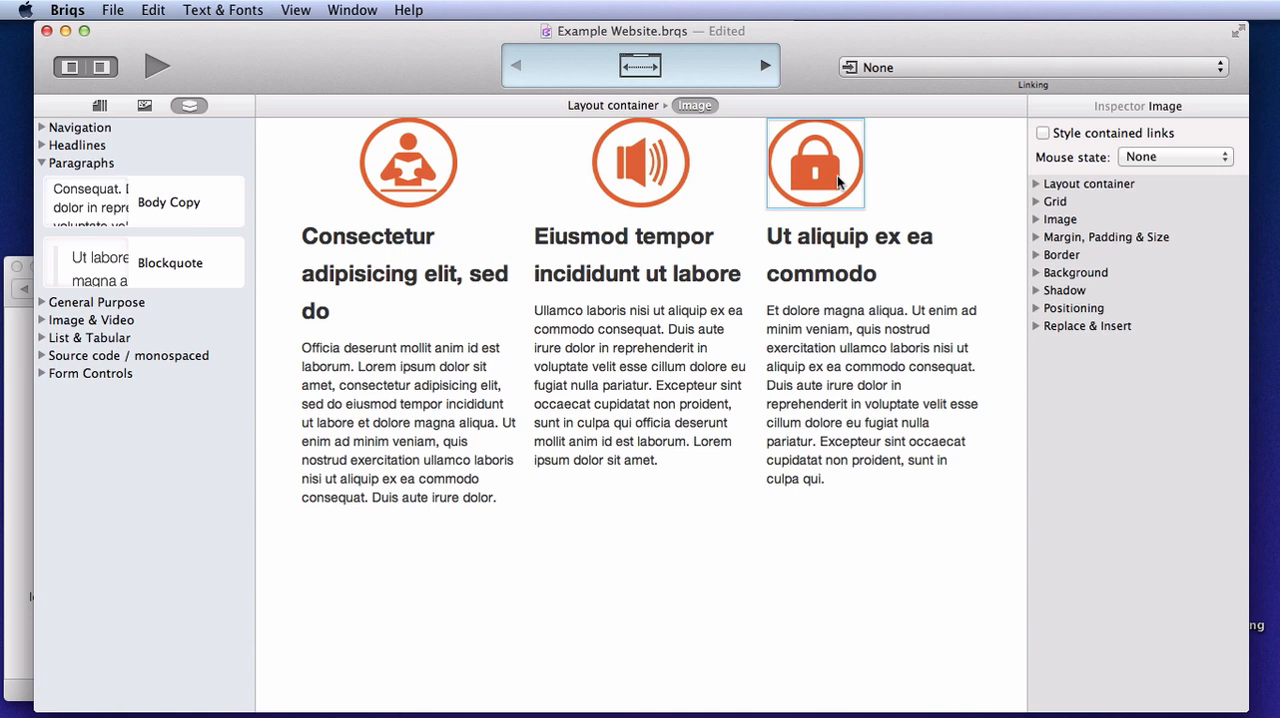
{"action": "left_click", "coordinate": [690, 104]}
{"action": "left_click", "coordinate": [1139, 403]}
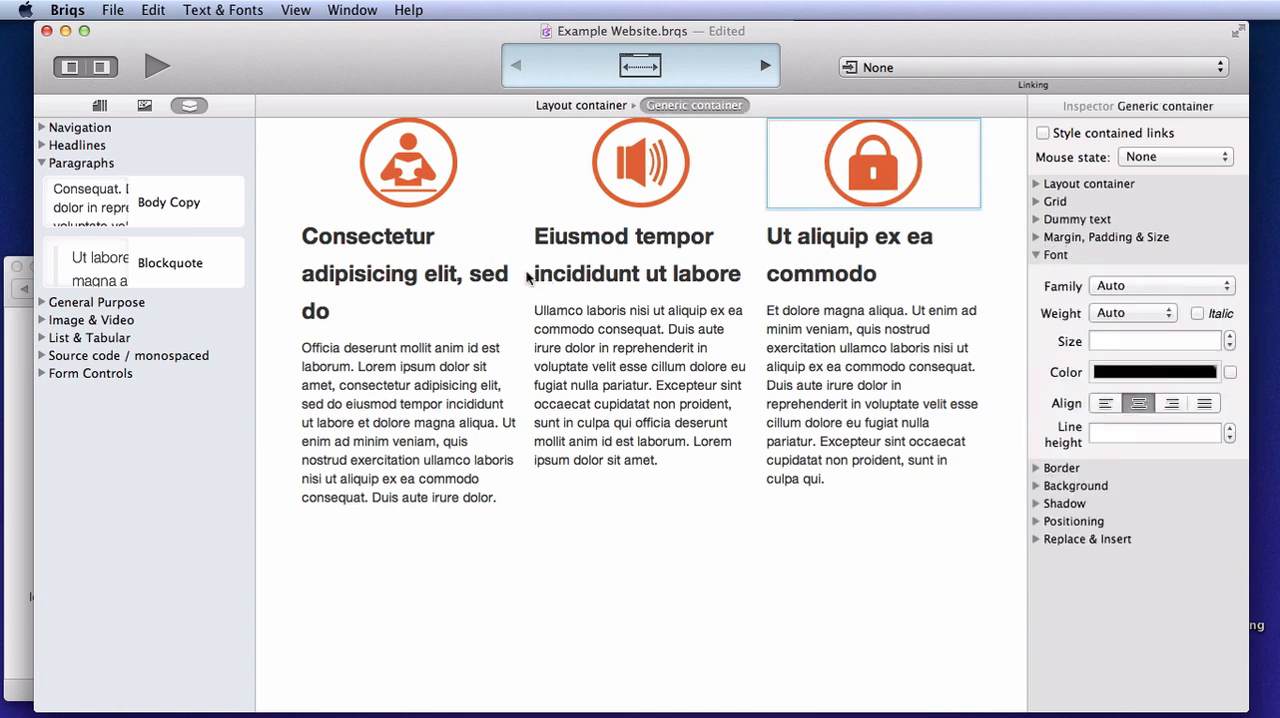
Center-align the heading text under the learn icon in the first column
{"action": "left_click", "coordinate": [405, 264]}
{"action": "left_click", "coordinate": [1139, 421]}
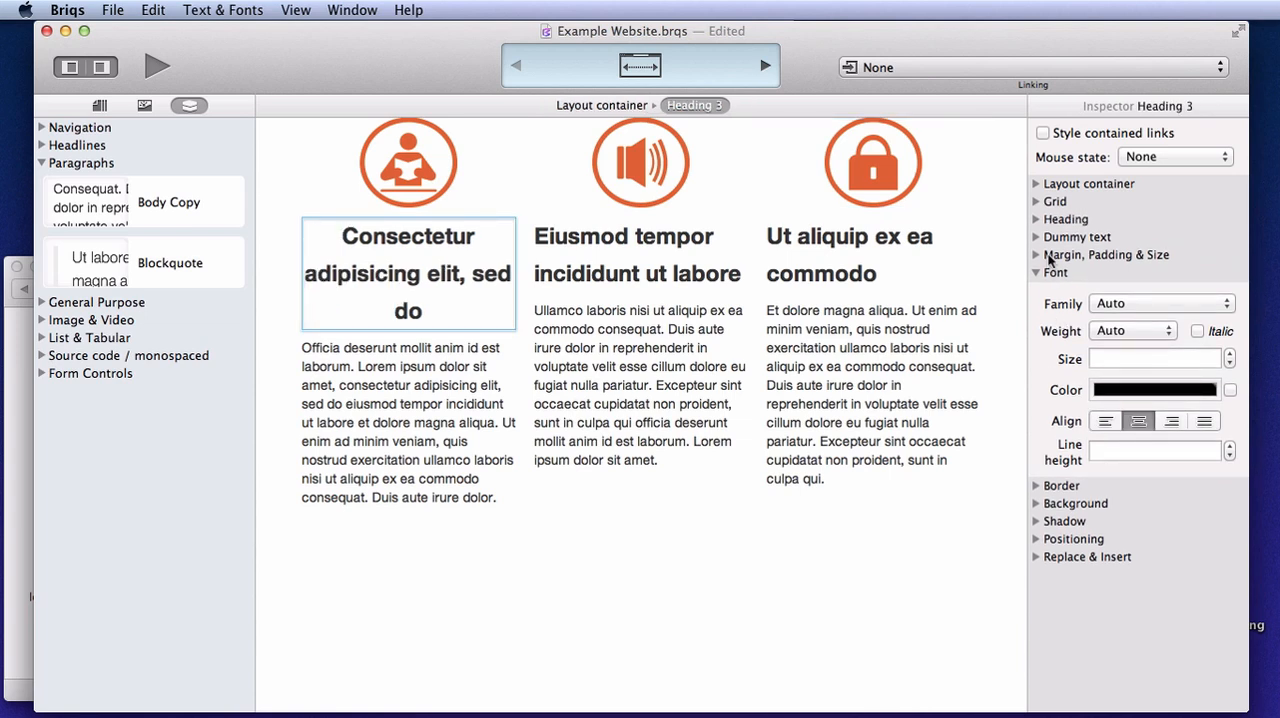
Fill the first column's heading with dummy text and reduce the word count so it reads "Consectetur"
{"action": "left_click", "coordinate": [1035, 238]}
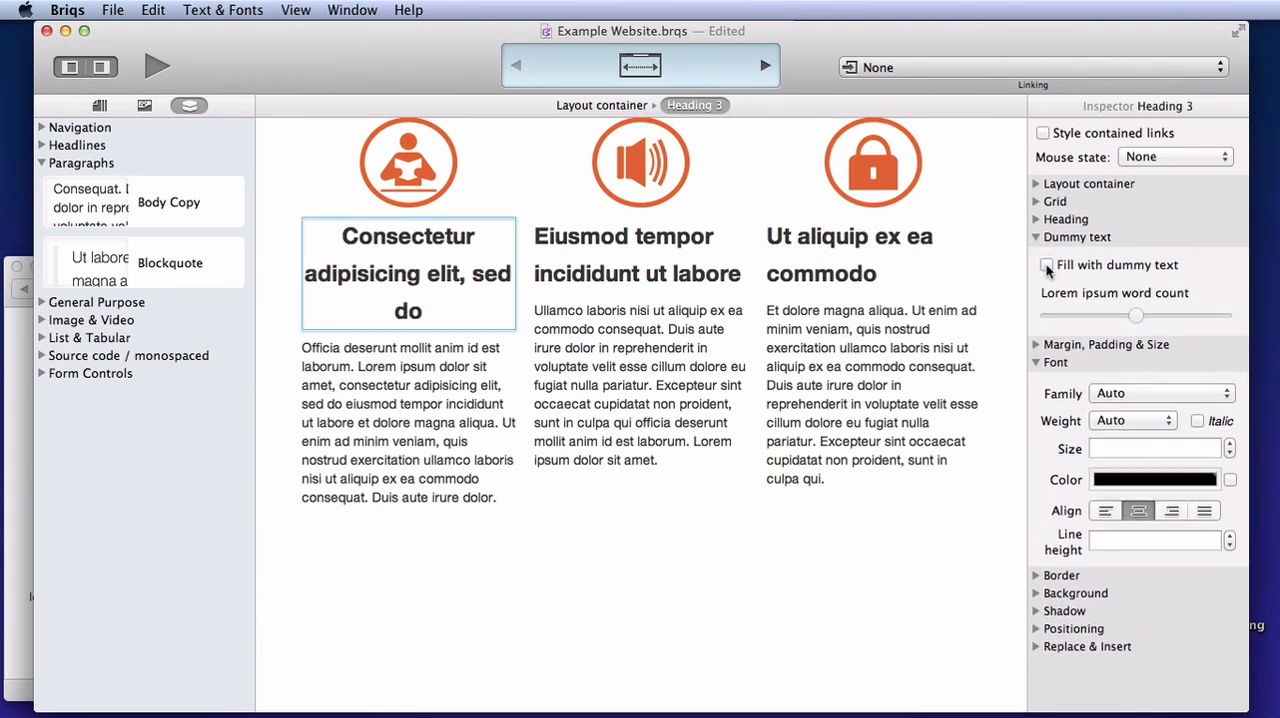
{"action": "left_click", "coordinate": [1047, 266]}
{"action": "left_click_drag", "start_coordinate": [1136, 318], "coordinate": [1093, 316]}
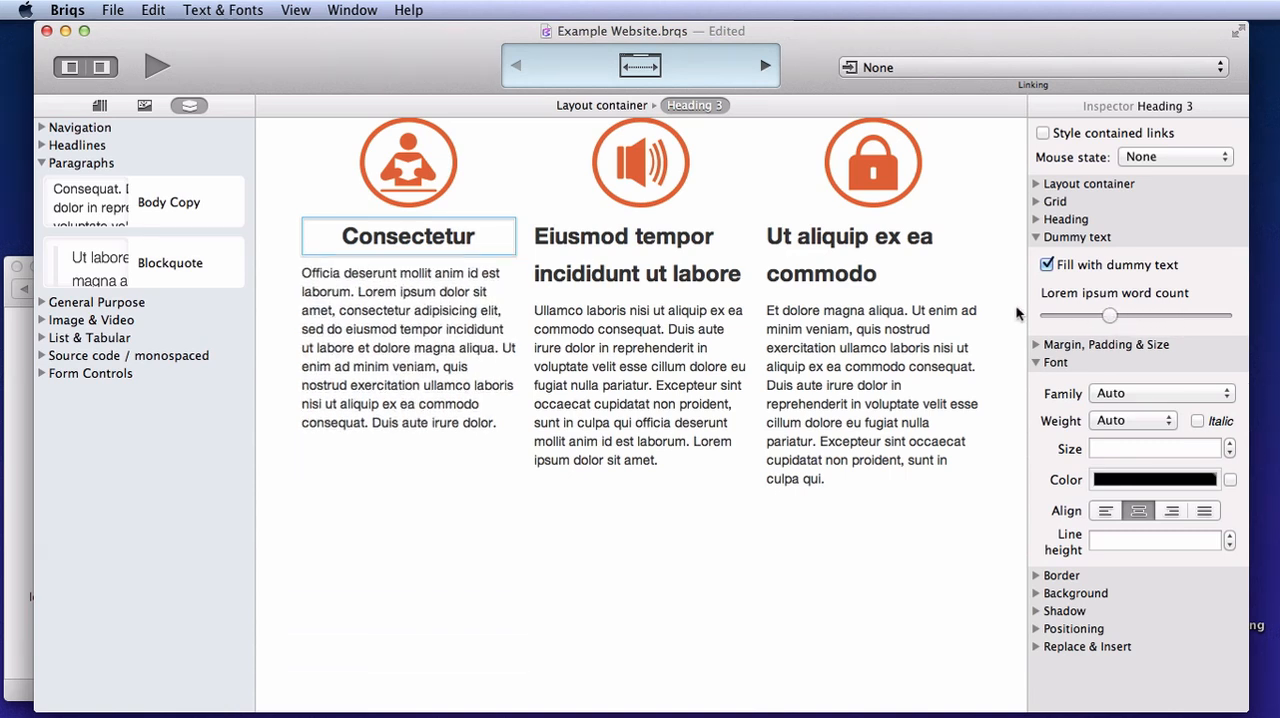
Copy the first column heading's style and paste it onto the second and third column headings
{"action": "left_click", "coordinate": [156, 10]}
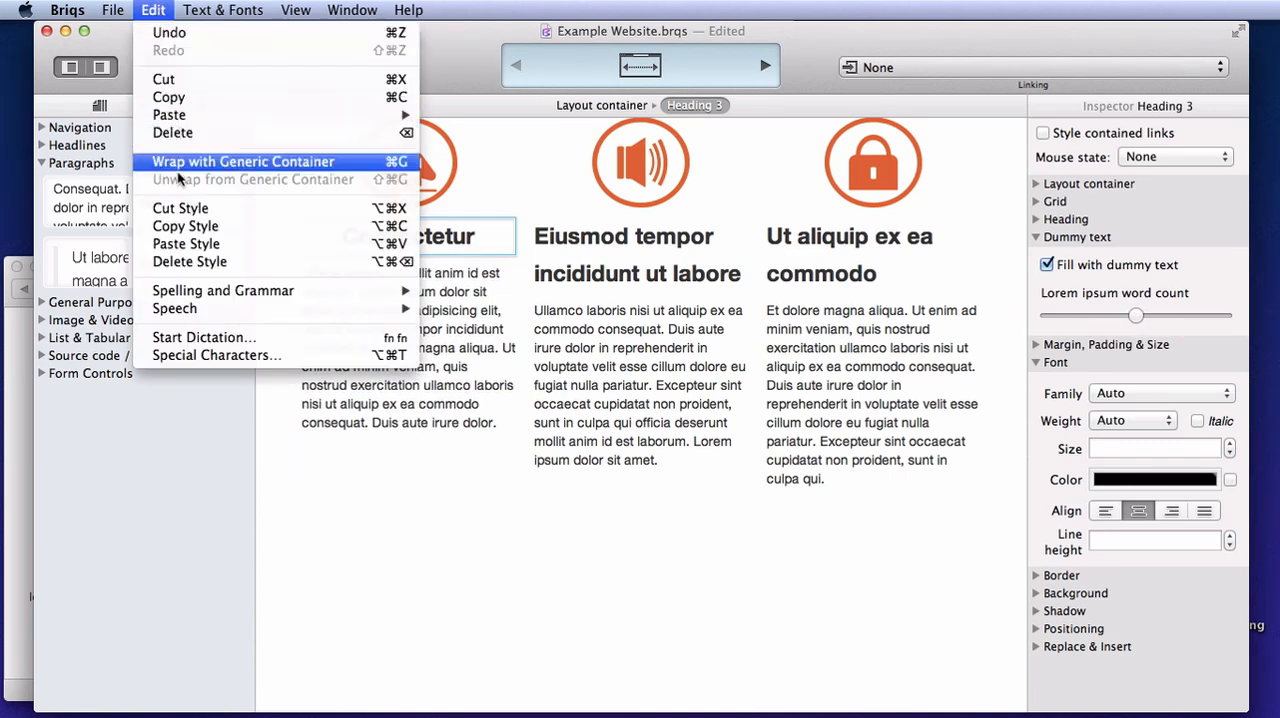
{"action": "left_click", "coordinate": [186, 230]}
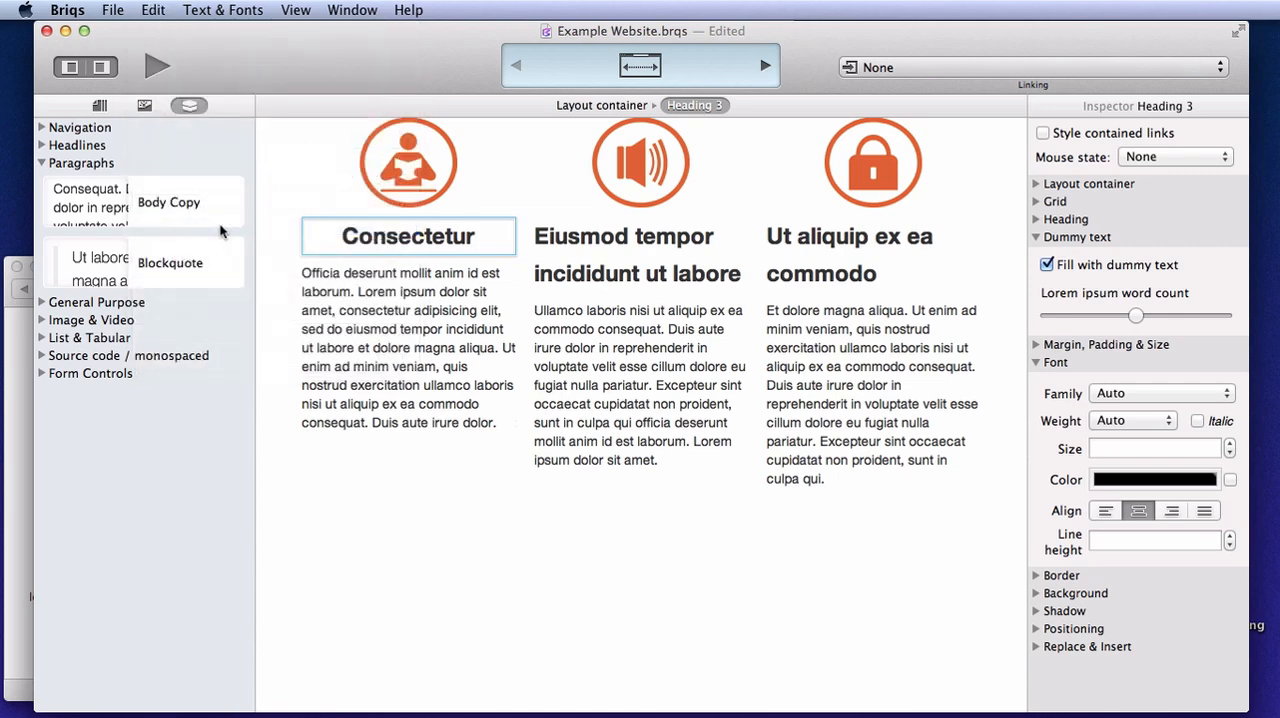
{"action": "left_click", "coordinate": [664, 258]}
{"action": "left_click", "coordinate": [160, 11]}
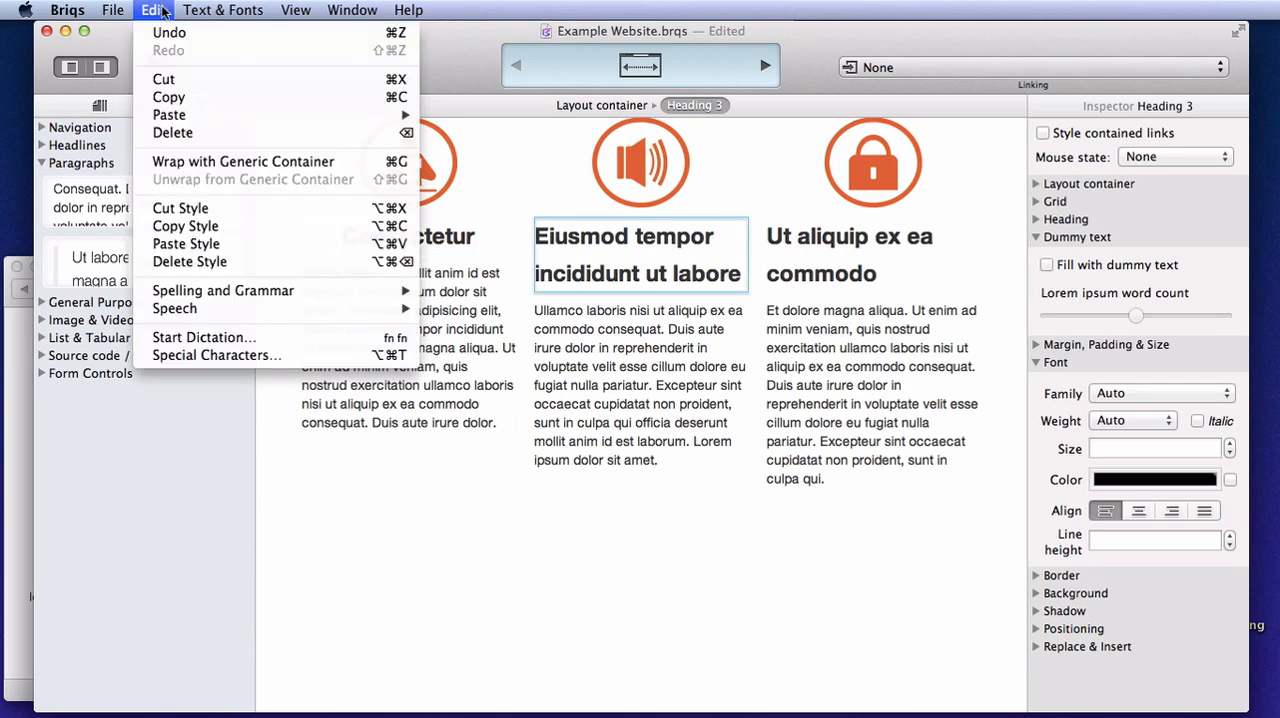
{"action": "left_click", "coordinate": [199, 248]}
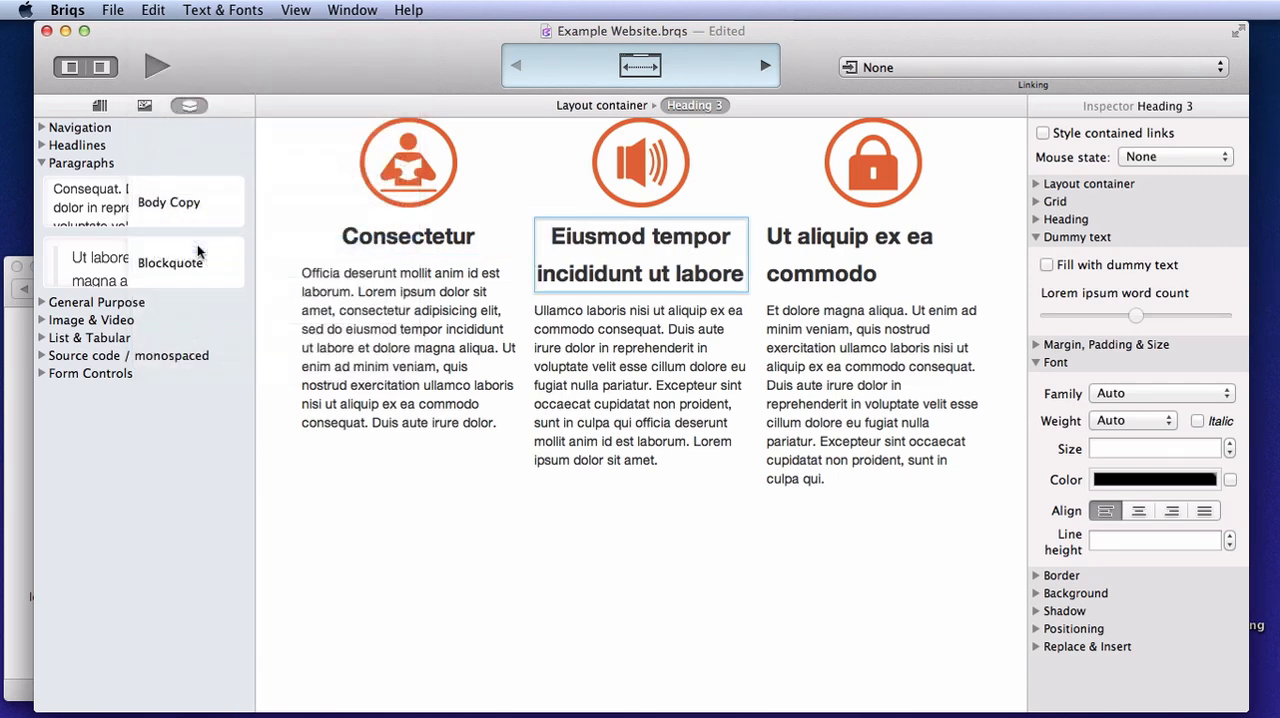
{"action": "left_click", "coordinate": [832, 268]}
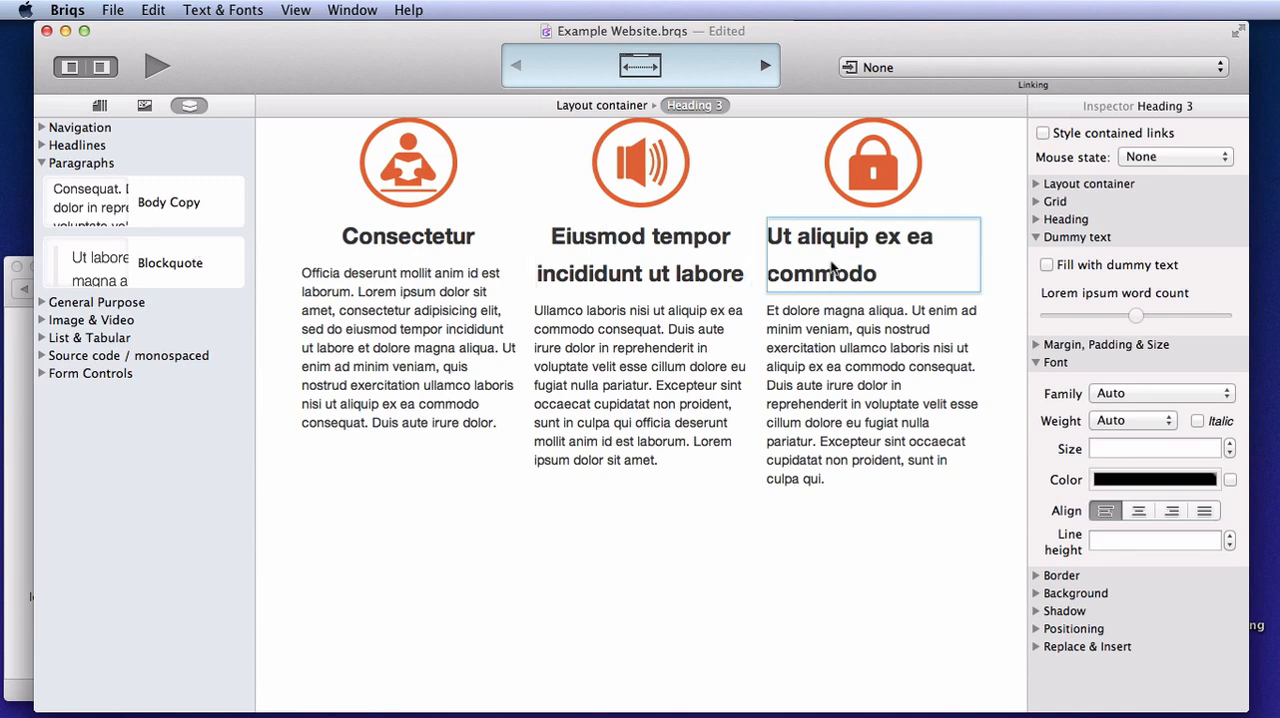
{"action": "key", "text": "super+alt+v"}
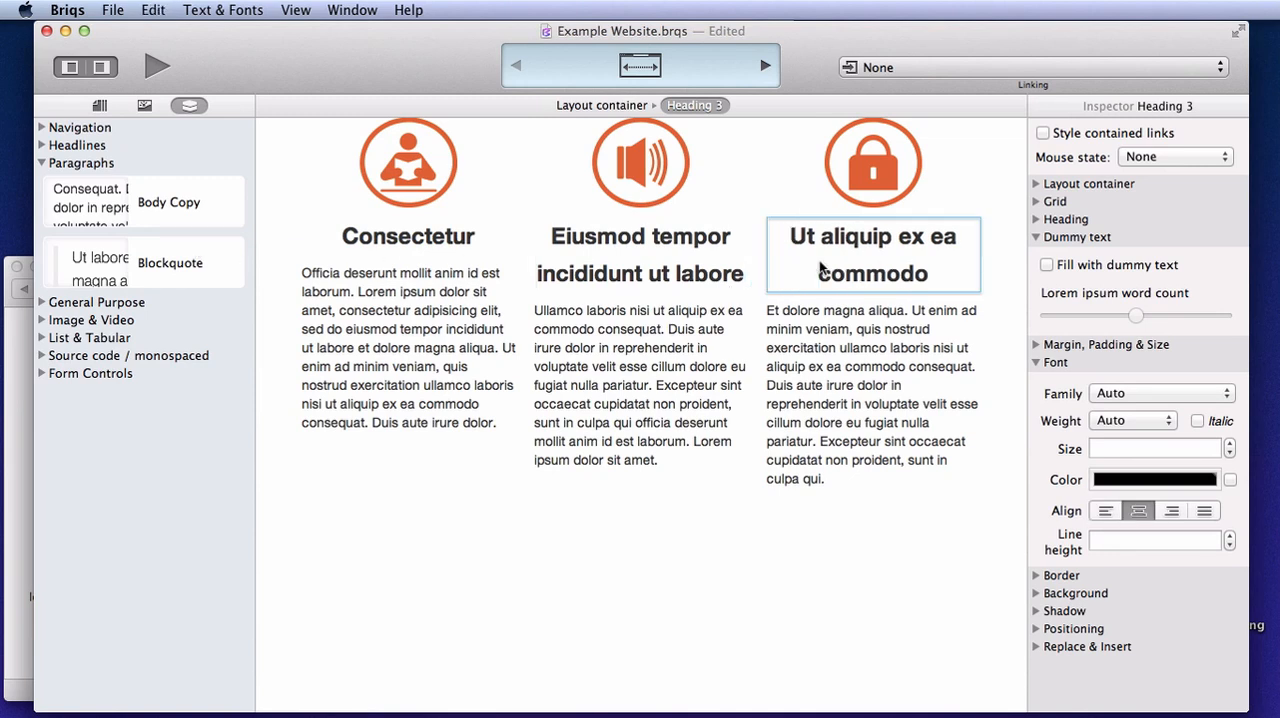
Fill the second and third column headings with shorter dummy text, reading "Eiusmod" and "Ut labore"
{"action": "left_click", "coordinate": [707, 262]}
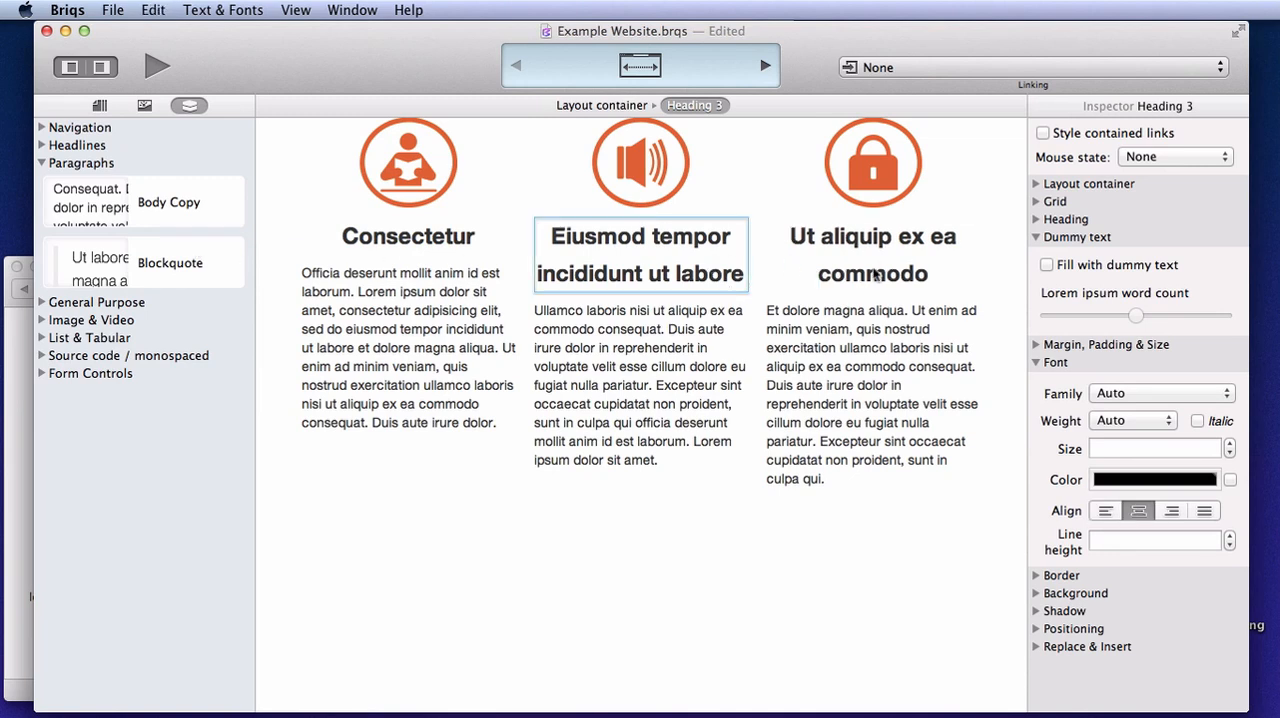
{"action": "left_click", "coordinate": [1047, 265]}
{"action": "left_click_drag", "start_coordinate": [1139, 314], "coordinate": [1117, 316]}
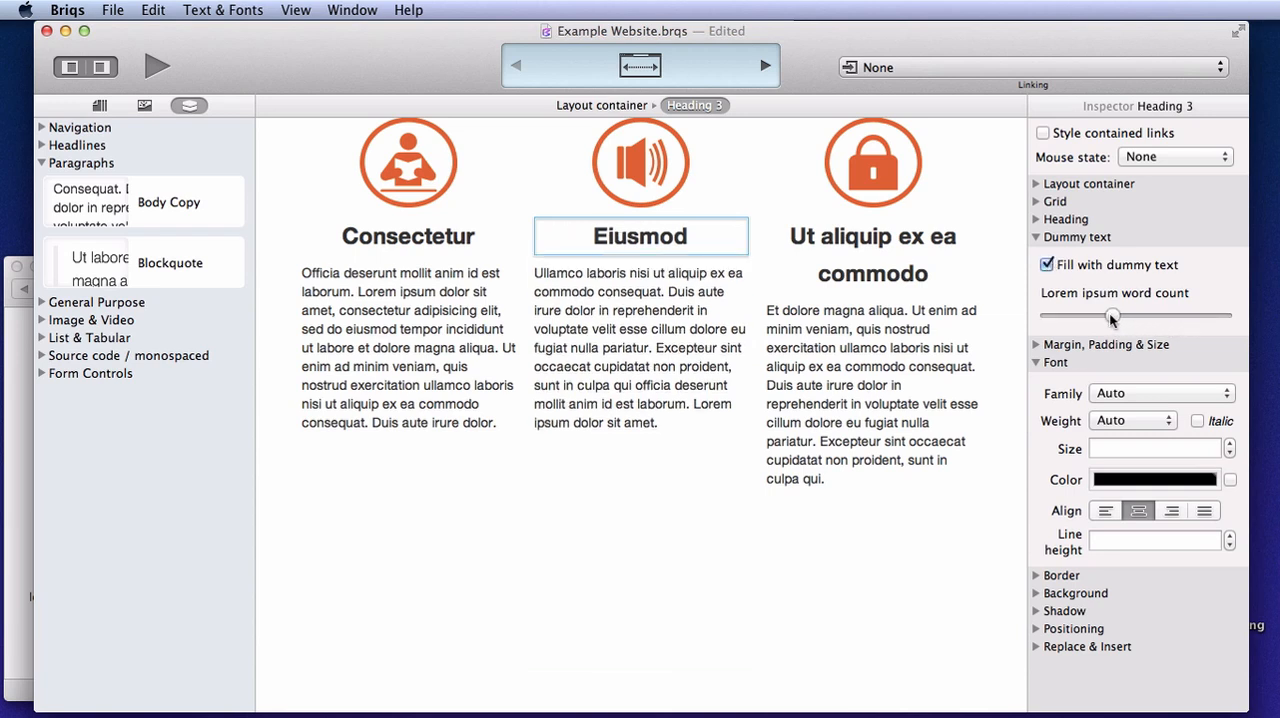
{"action": "left_click", "coordinate": [895, 257]}
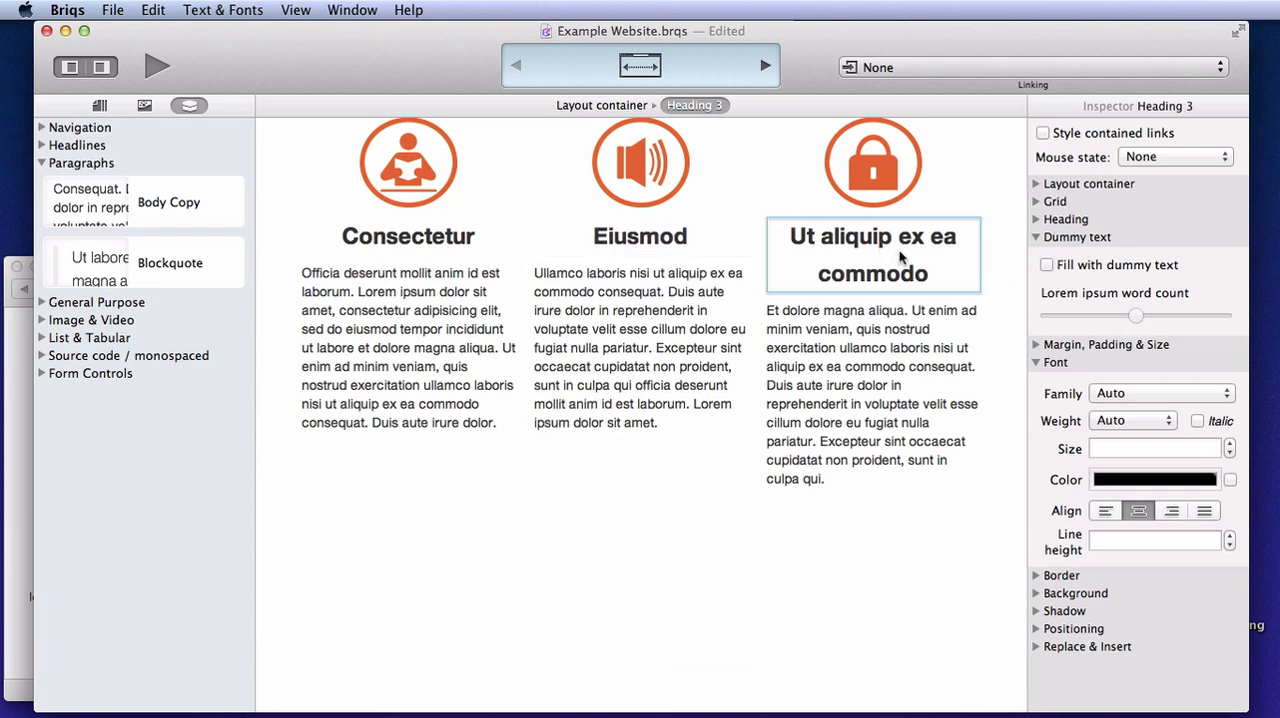
{"action": "left_click", "coordinate": [1047, 265]}
{"action": "left_click_drag", "start_coordinate": [1136, 316], "coordinate": [1112, 316]}
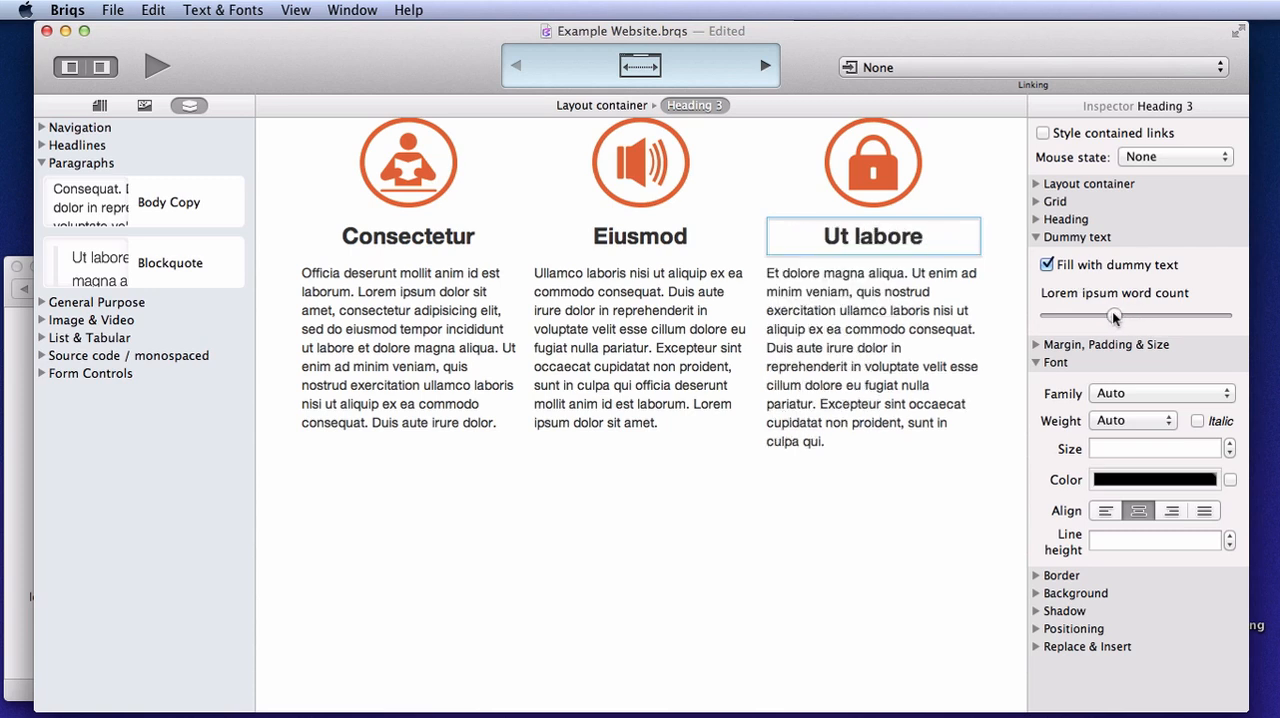
Give the first column's body copy Light weight and justified alignment, and apply the same style to the other two body copies
{"action": "left_click", "coordinate": [418, 334]}
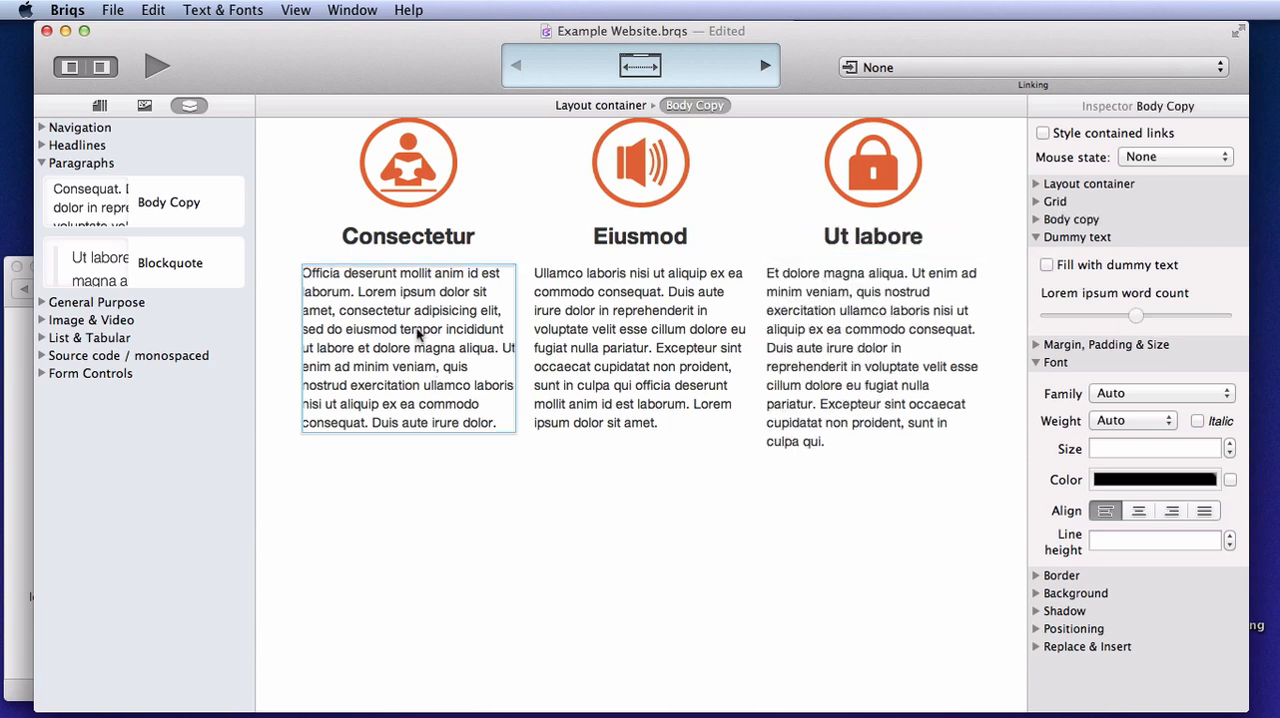
{"action": "left_click", "coordinate": [1121, 421]}
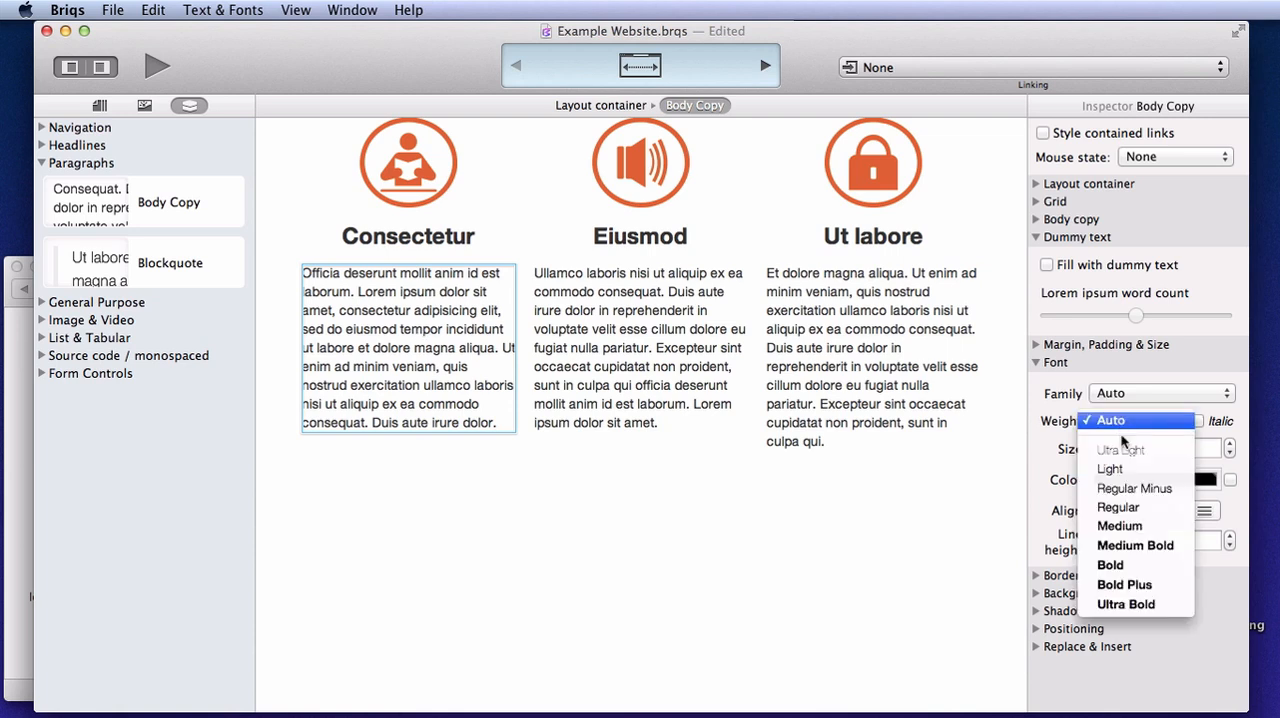
{"action": "left_click", "coordinate": [1112, 469]}
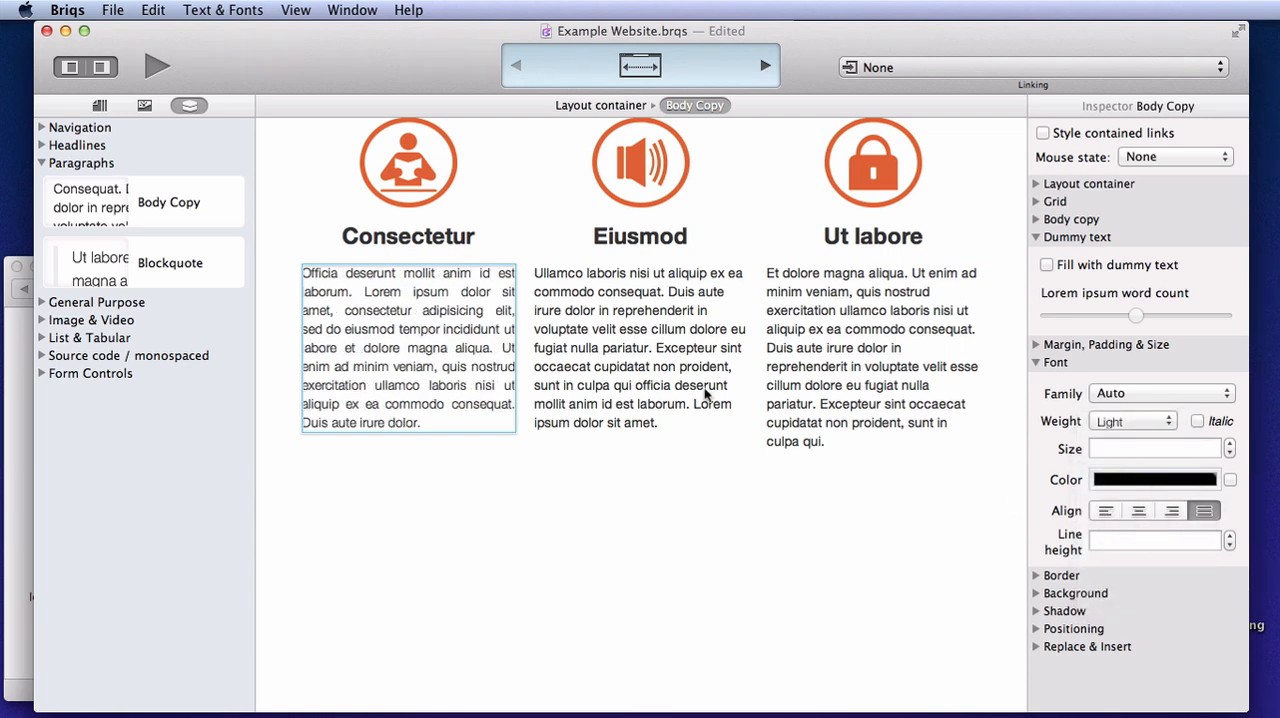
{"action": "left_click", "coordinate": [599, 302]}
{"action": "key", "text": "alt+super+v"}
{"action": "left_click", "coordinate": [832, 324]}
{"action": "key", "text": "alt+super+v"}
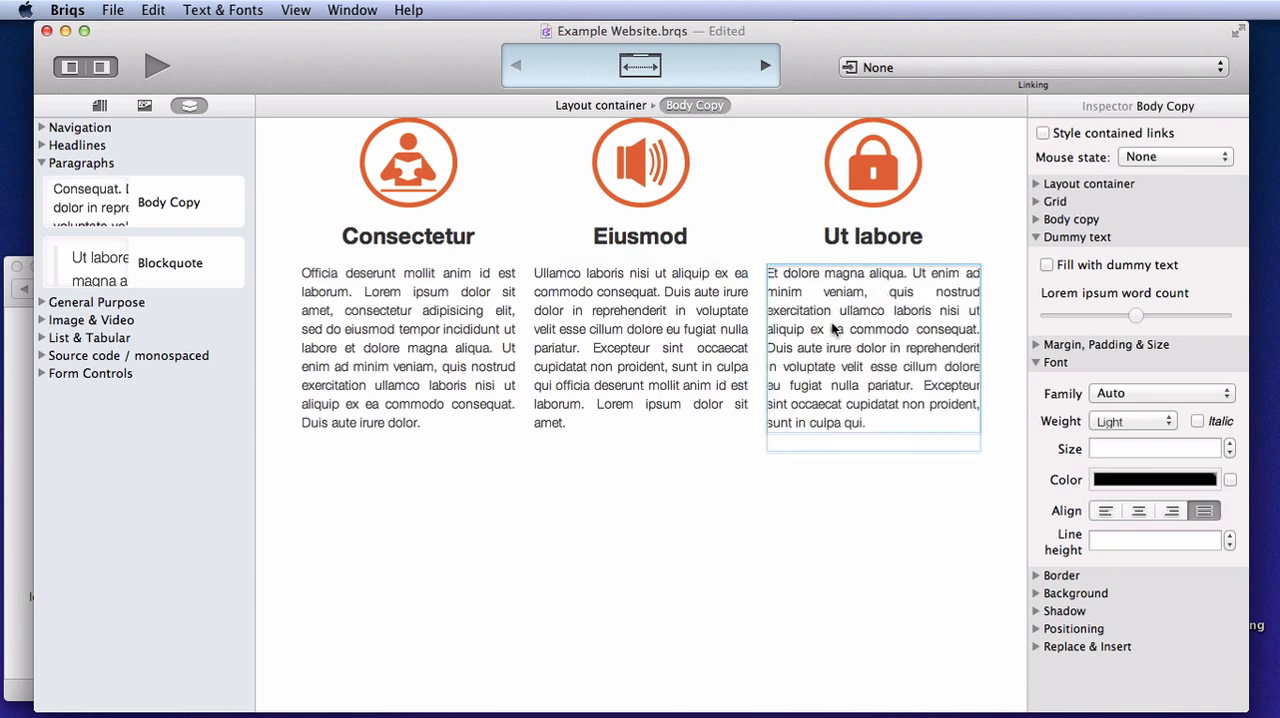
Set the top padding of the layout container holding the three columns to 60px
{"action": "left_click", "coordinate": [600, 105]}
{"action": "left_click", "coordinate": [1036, 218]}
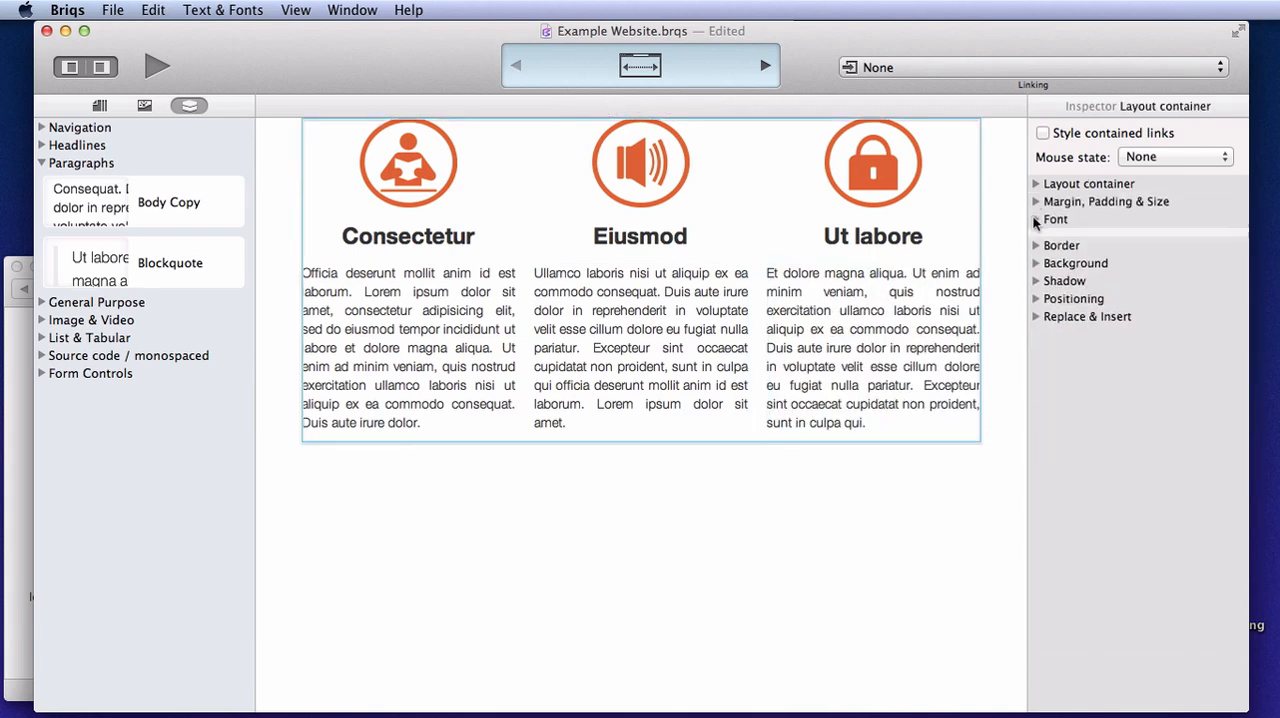
{"action": "left_click", "coordinate": [1036, 201]}
{"action": "left_click", "coordinate": [1110, 343]}
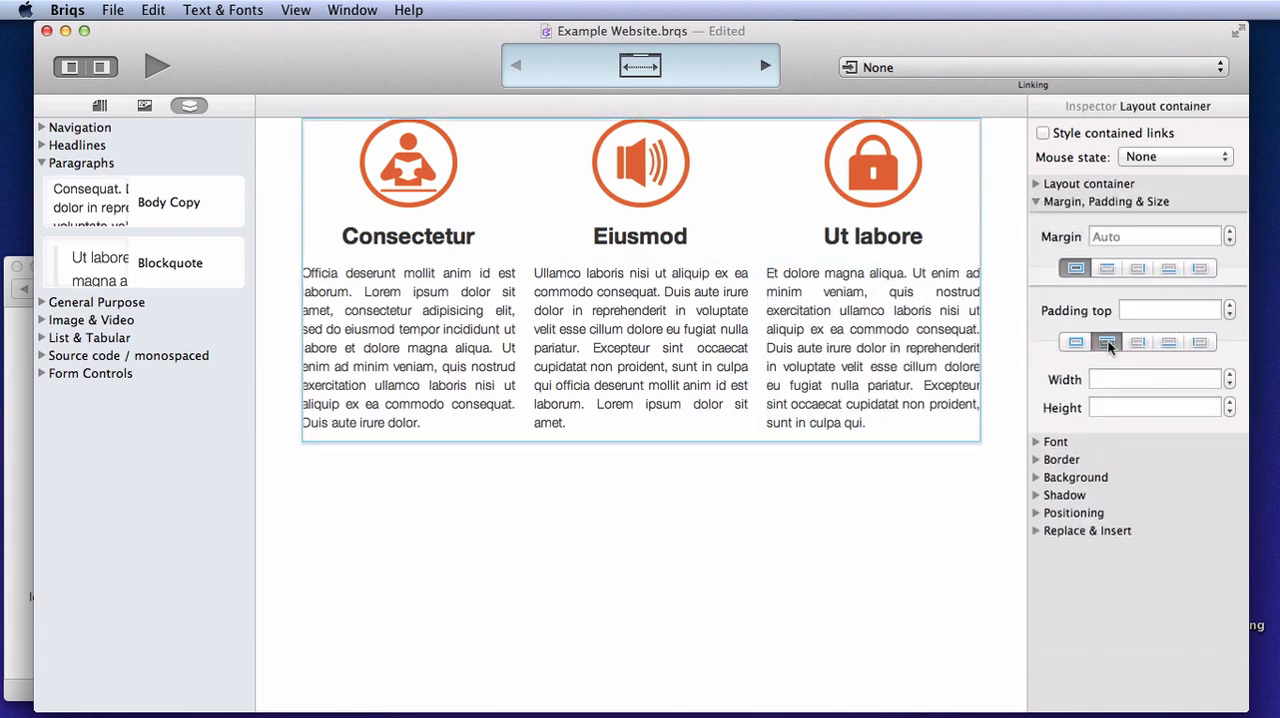
{"action": "left_click", "coordinate": [1165, 309]}
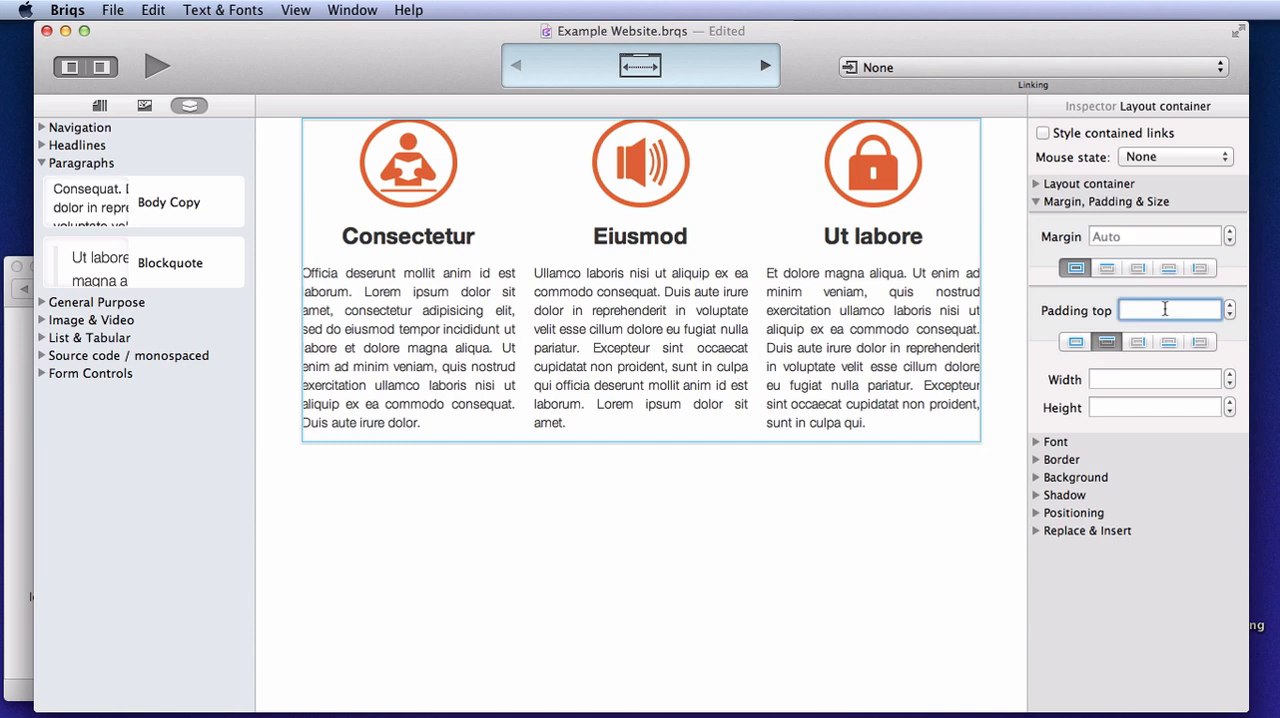
{"action": "type", "text": "60px"}
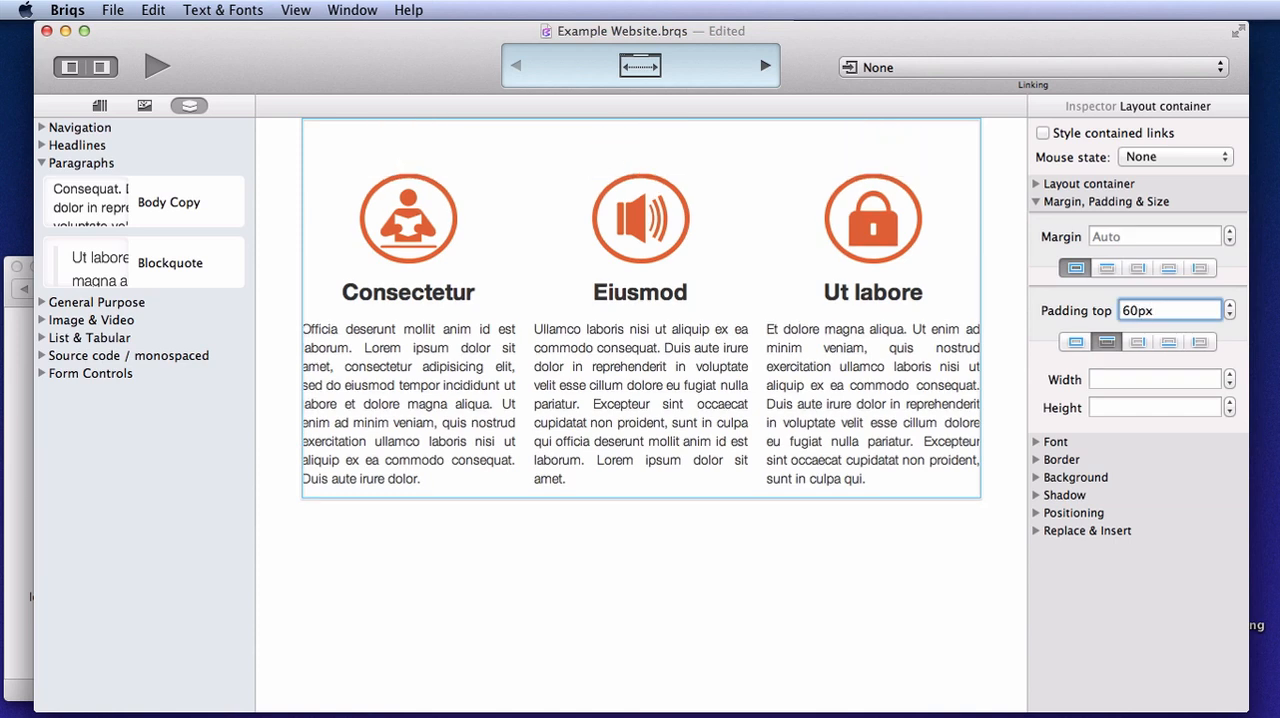
{"action": "left_click", "coordinate": [785, 572]}
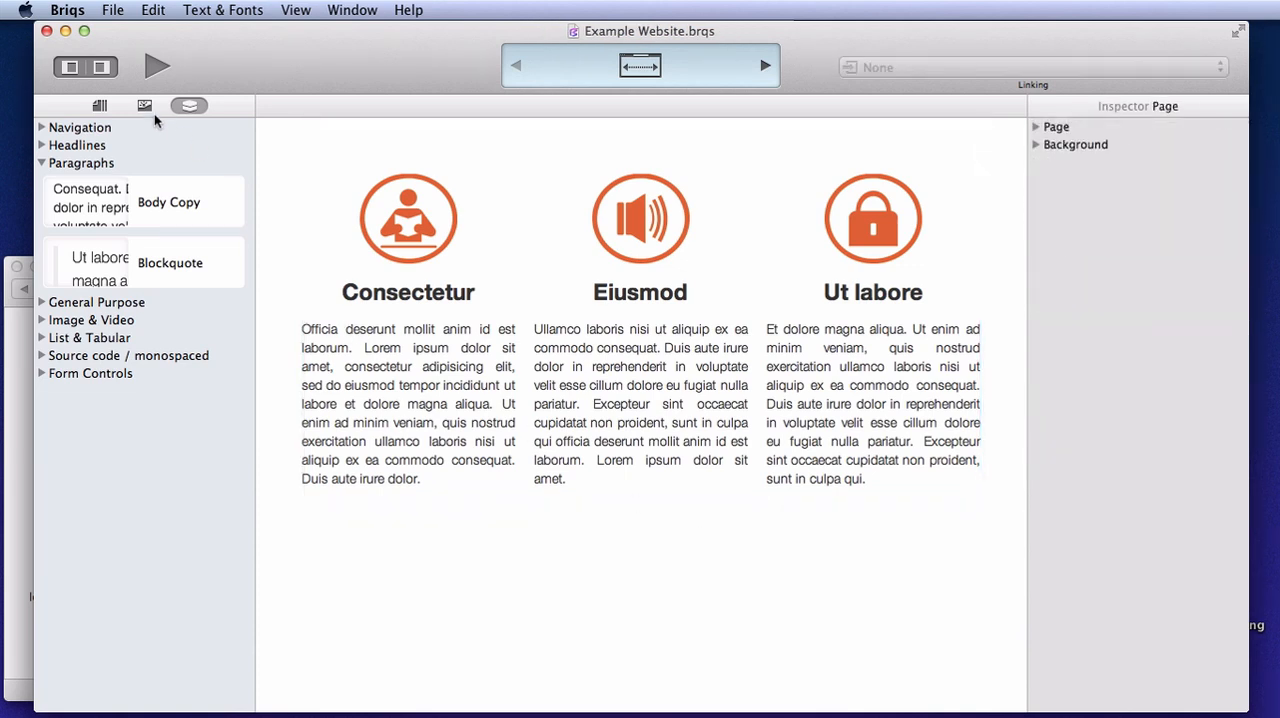
Add a Heading 1 above the three icon columns and set its bottom margin to 60px
{"action": "left_click", "coordinate": [41, 163]}
{"action": "left_click", "coordinate": [41, 146]}
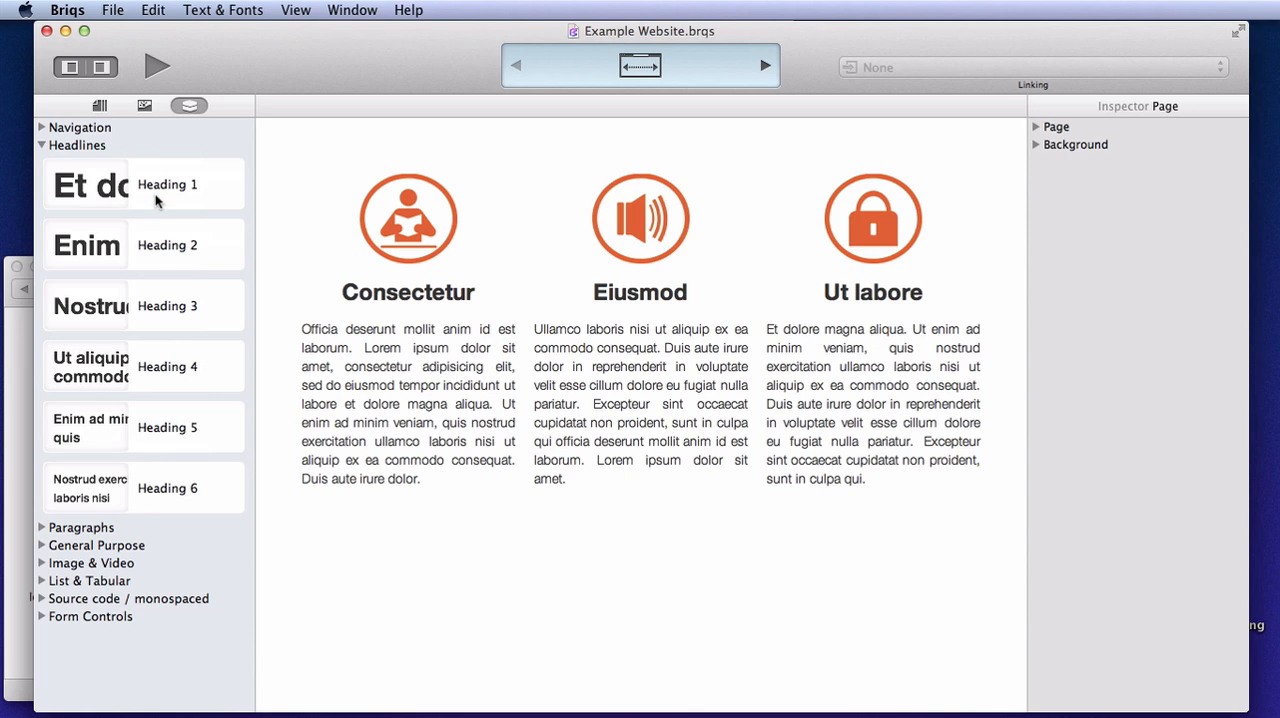
{"action": "left_click_drag", "start_coordinate": [155, 200], "coordinate": [533, 127]}
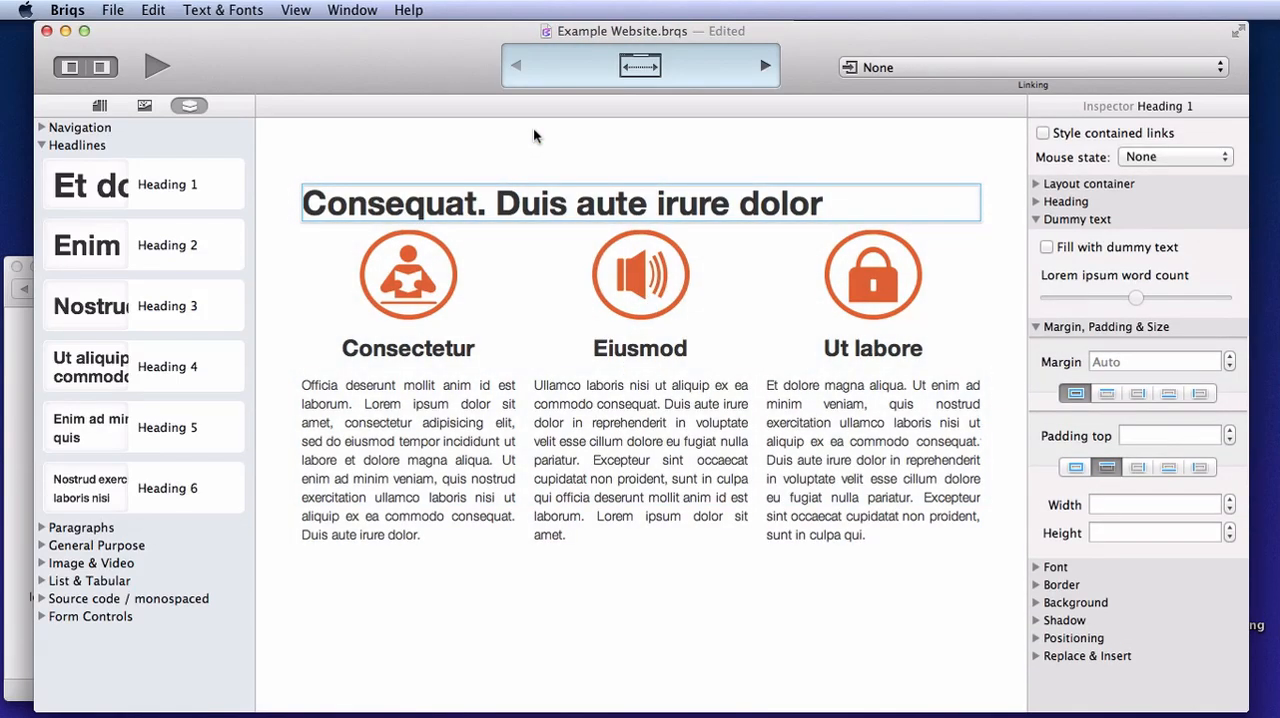
{"action": "left_click", "coordinate": [1168, 393]}
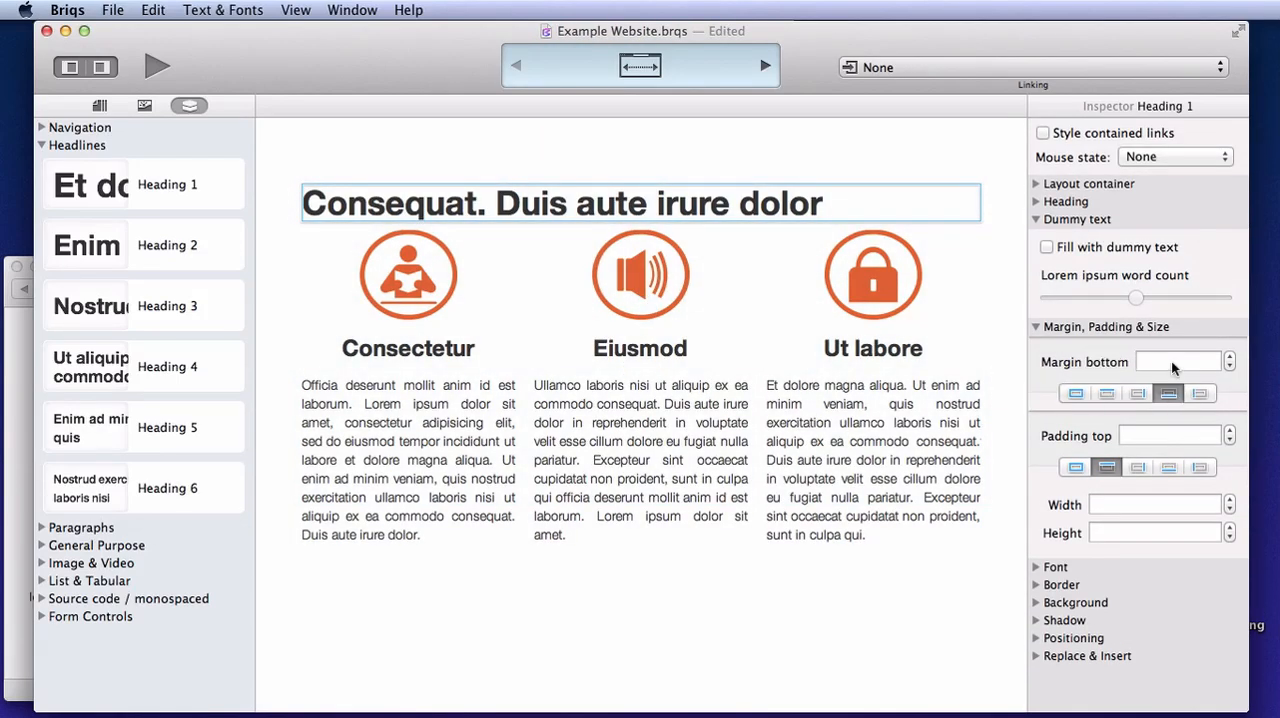
{"action": "left_click", "coordinate": [1172, 362]}
{"action": "type", "text": "60px"}
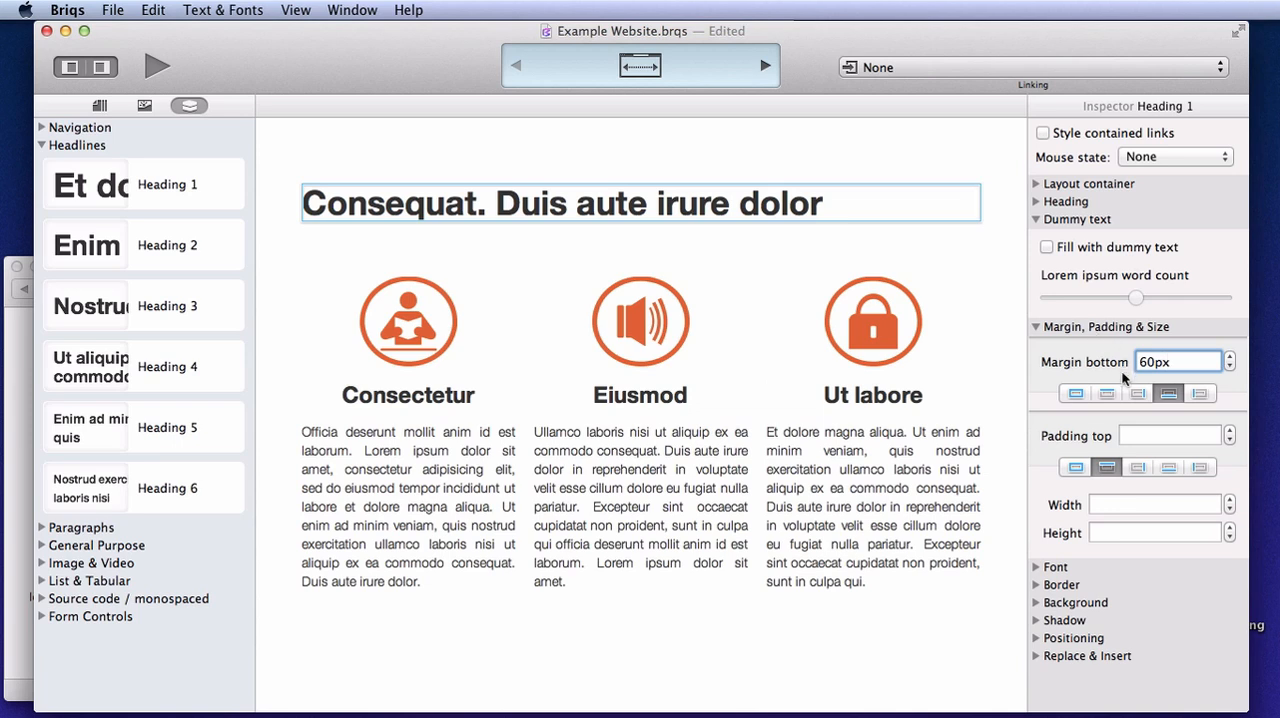
Set the top heading's font weight to Light and center-align its text
{"action": "left_click", "coordinate": [1036, 327]}
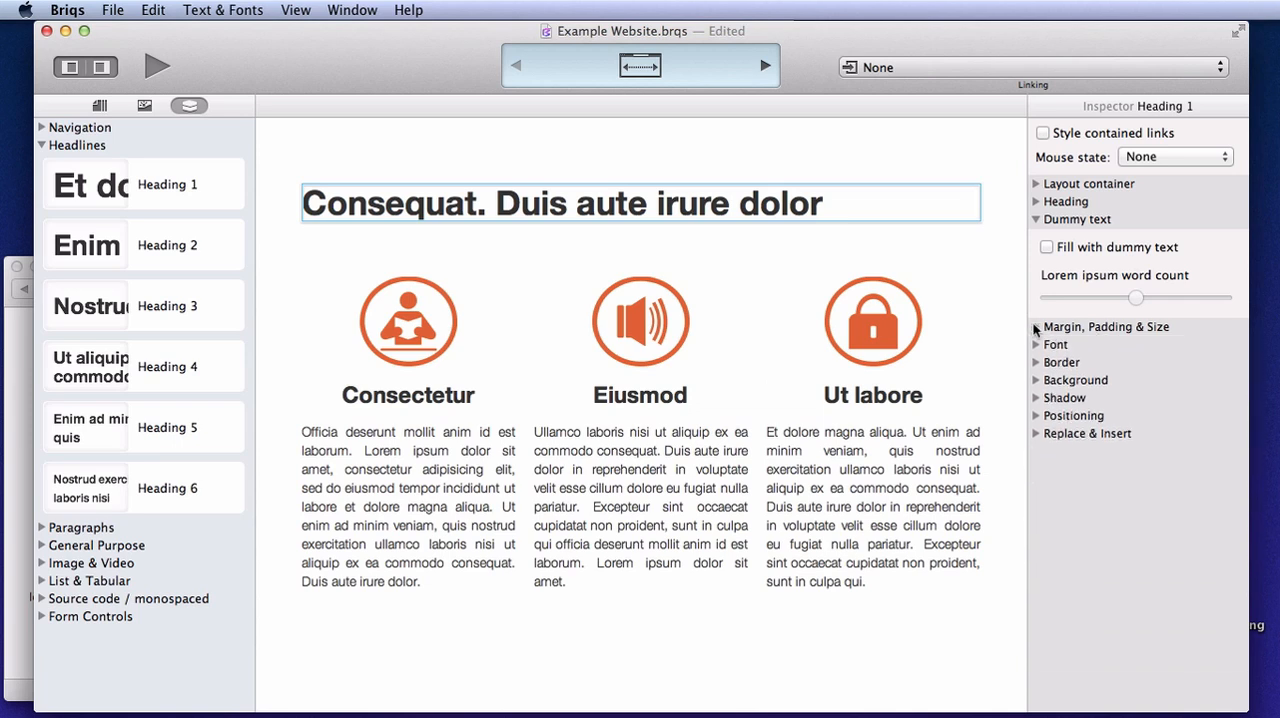
{"action": "left_click", "coordinate": [1037, 220]}
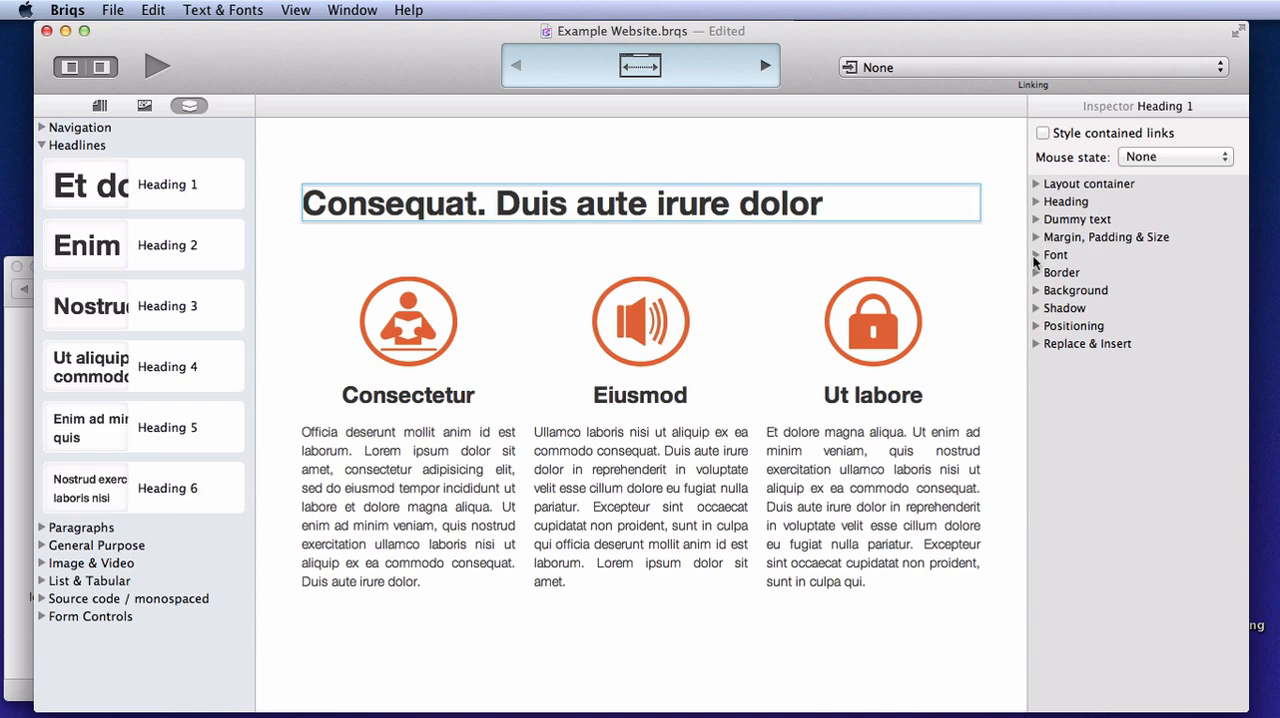
{"action": "left_click", "coordinate": [1036, 255]}
{"action": "left_click", "coordinate": [1145, 314]}
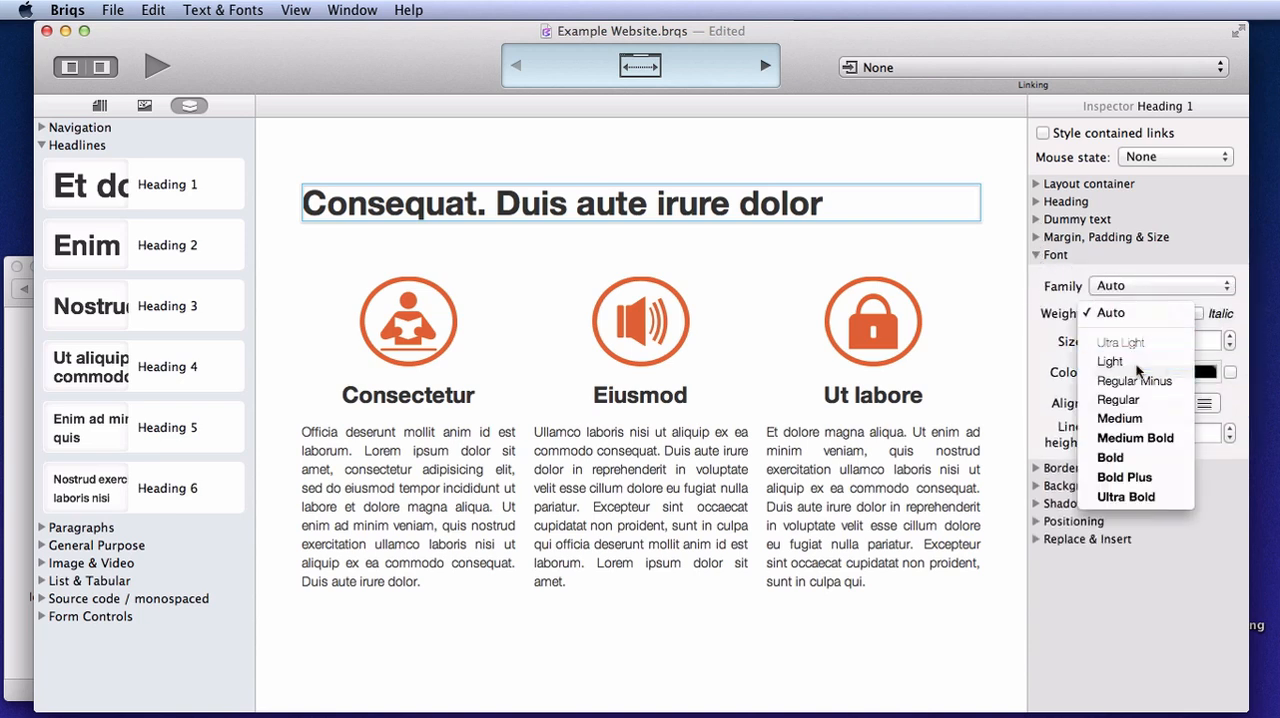
{"action": "left_click", "coordinate": [1135, 362]}
{"action": "left_click", "coordinate": [1139, 403]}
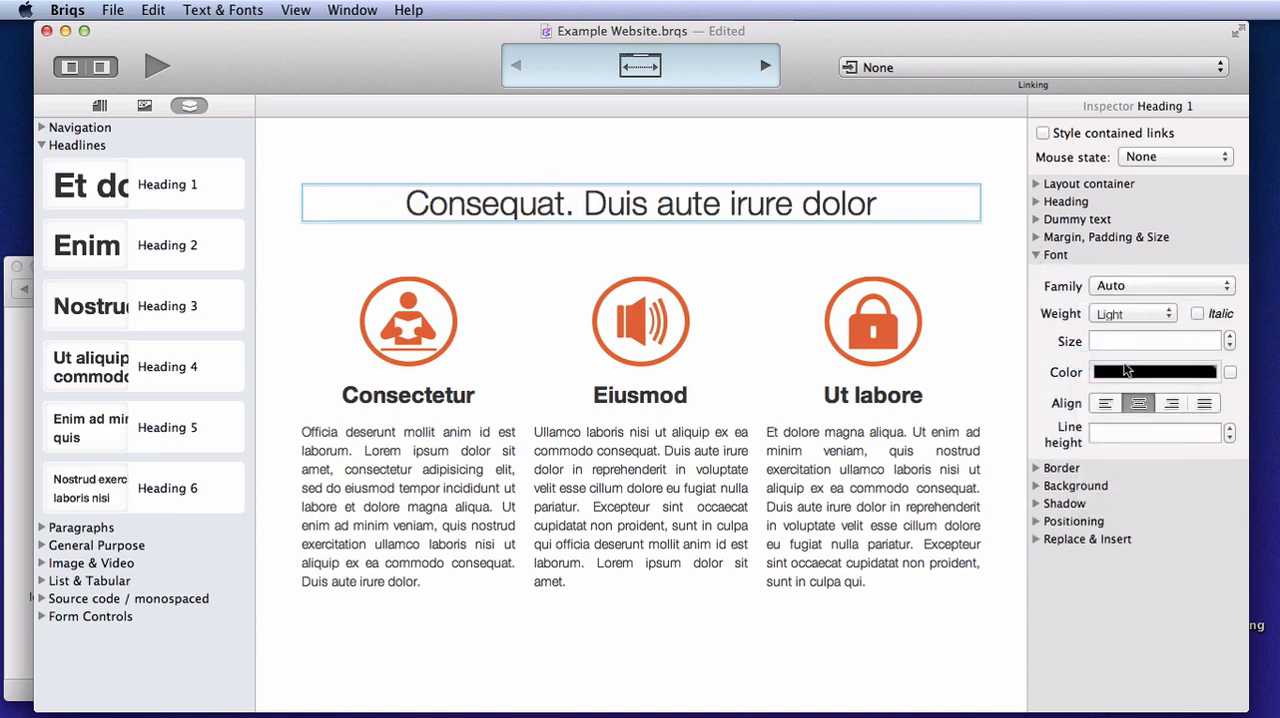
Split the layout container at the learn icon, separating the top heading from the icon columns
{"action": "left_click", "coordinate": [620, 105]}
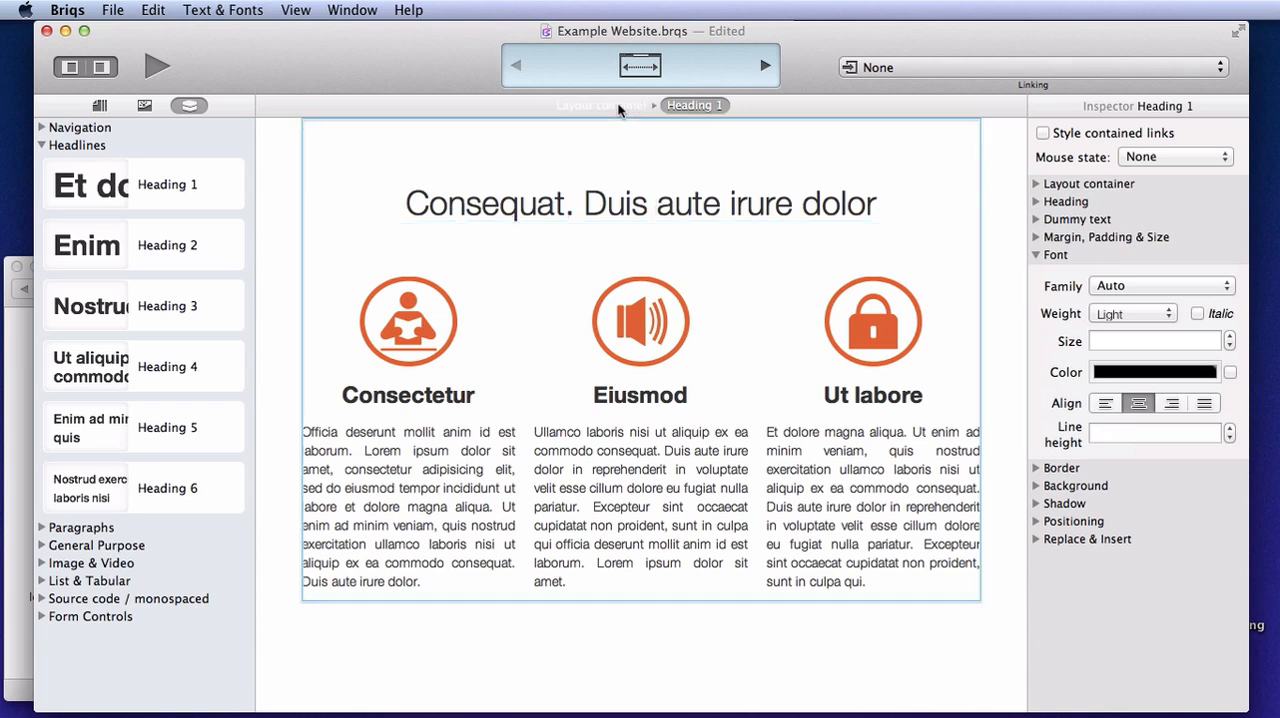
{"action": "left_click", "coordinate": [410, 337]}
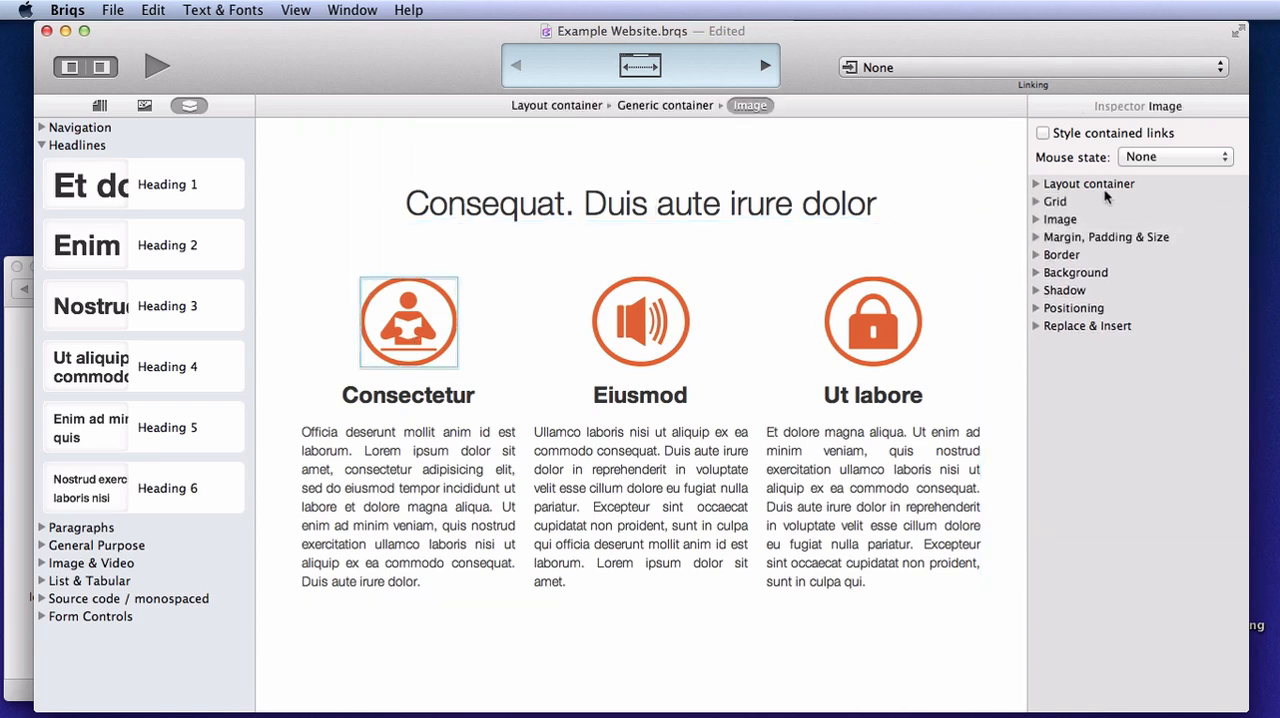
{"action": "left_click", "coordinate": [1036, 184]}
{"action": "left_click", "coordinate": [1228, 211]}
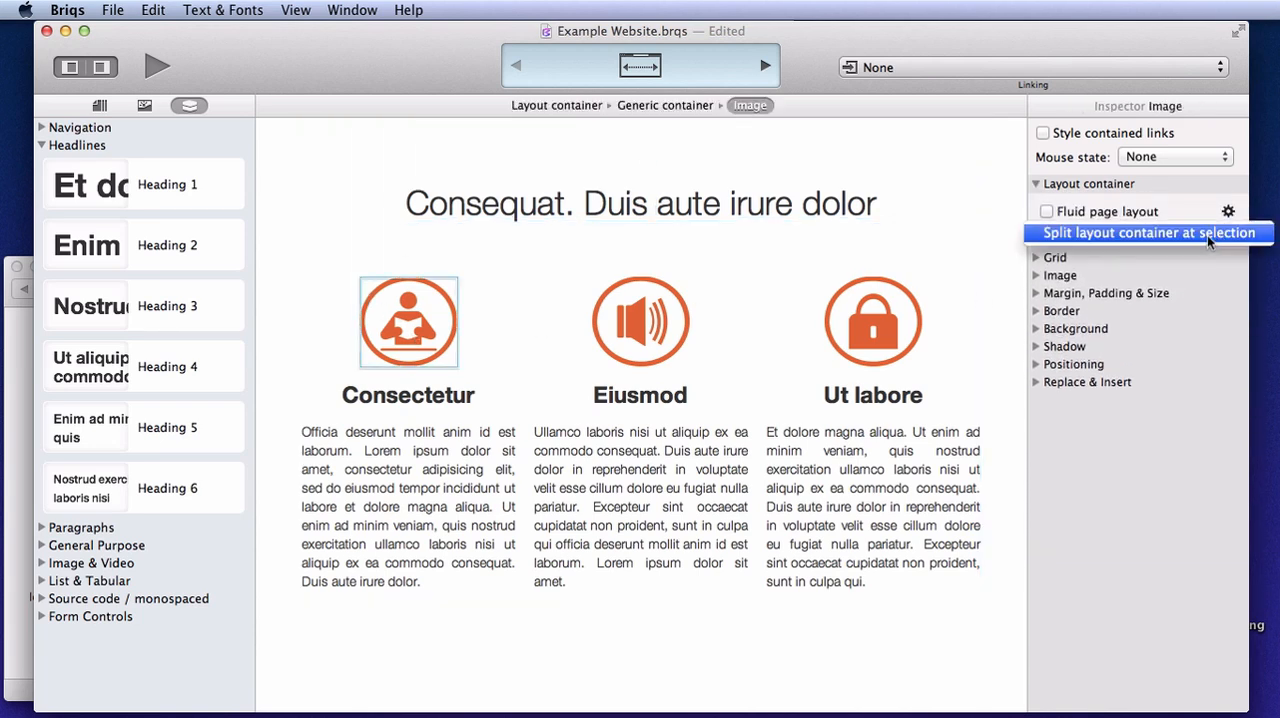
{"action": "left_click", "coordinate": [1207, 235]}
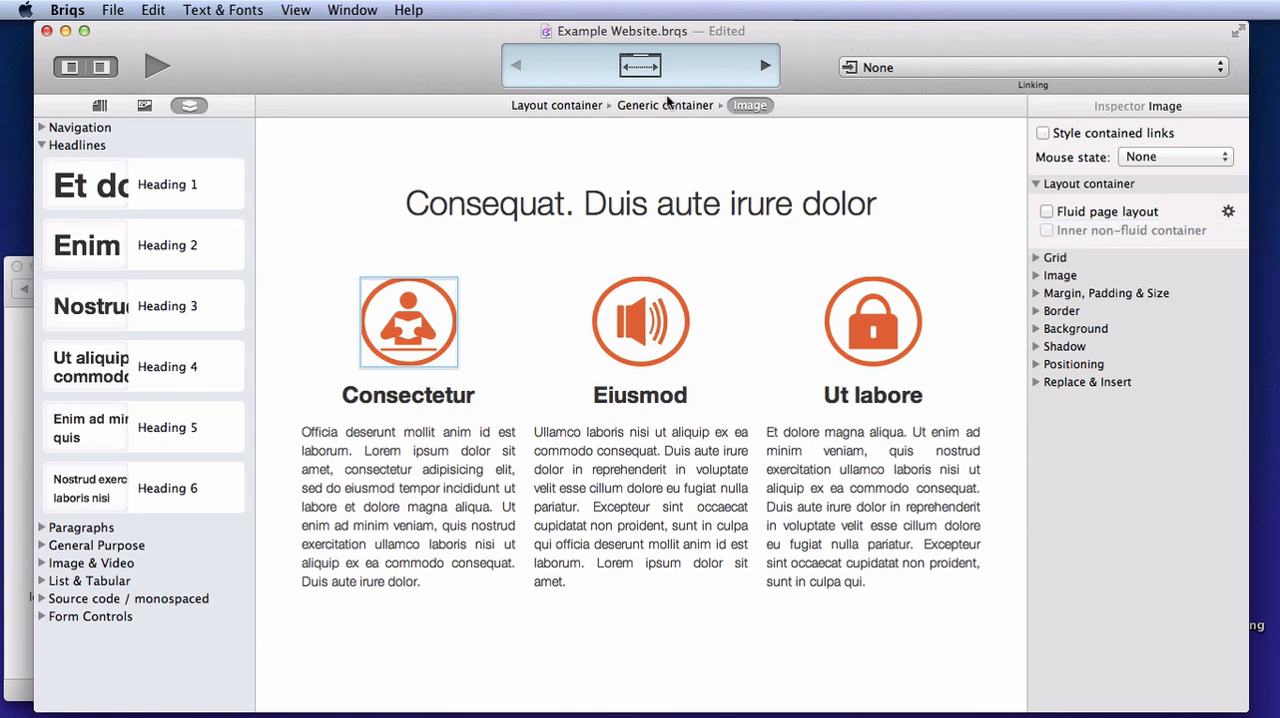
Check the extents of the icon columns' layout container and of the one around the top heading by selecting each
{"action": "left_click", "coordinate": [591, 106]}
{"action": "left_click", "coordinate": [672, 205]}
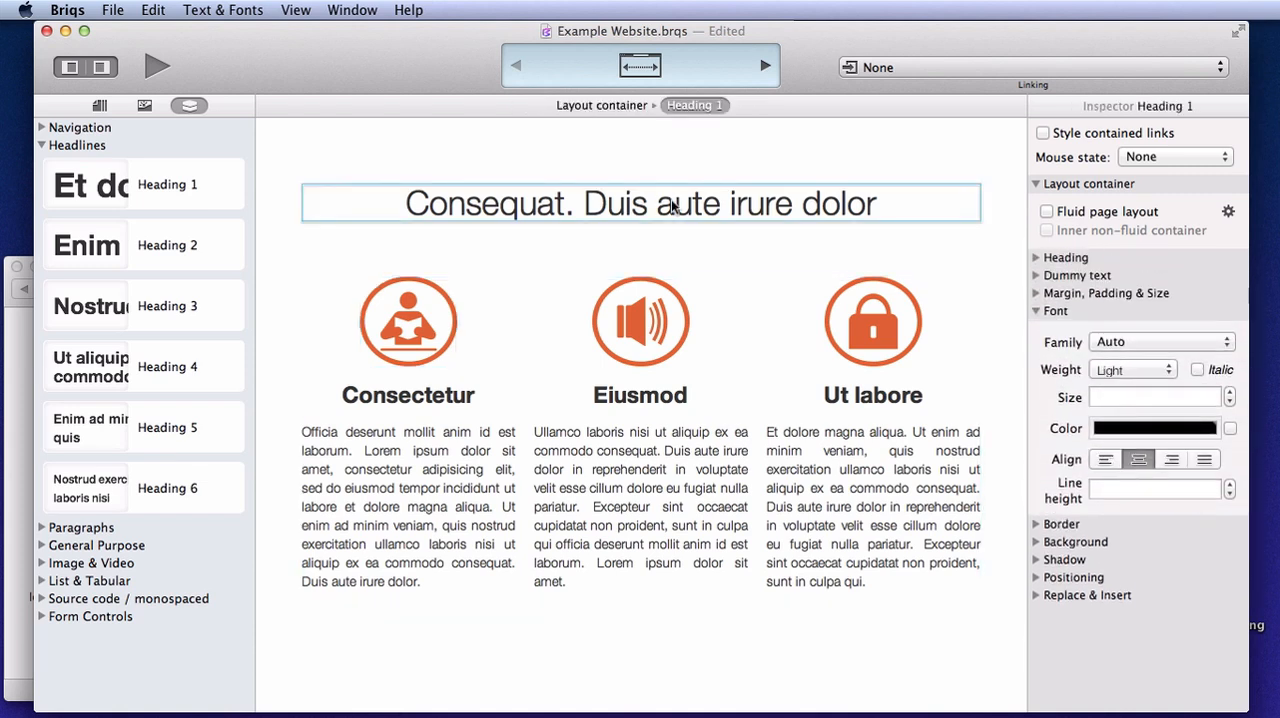
{"action": "left_click", "coordinate": [604, 106]}
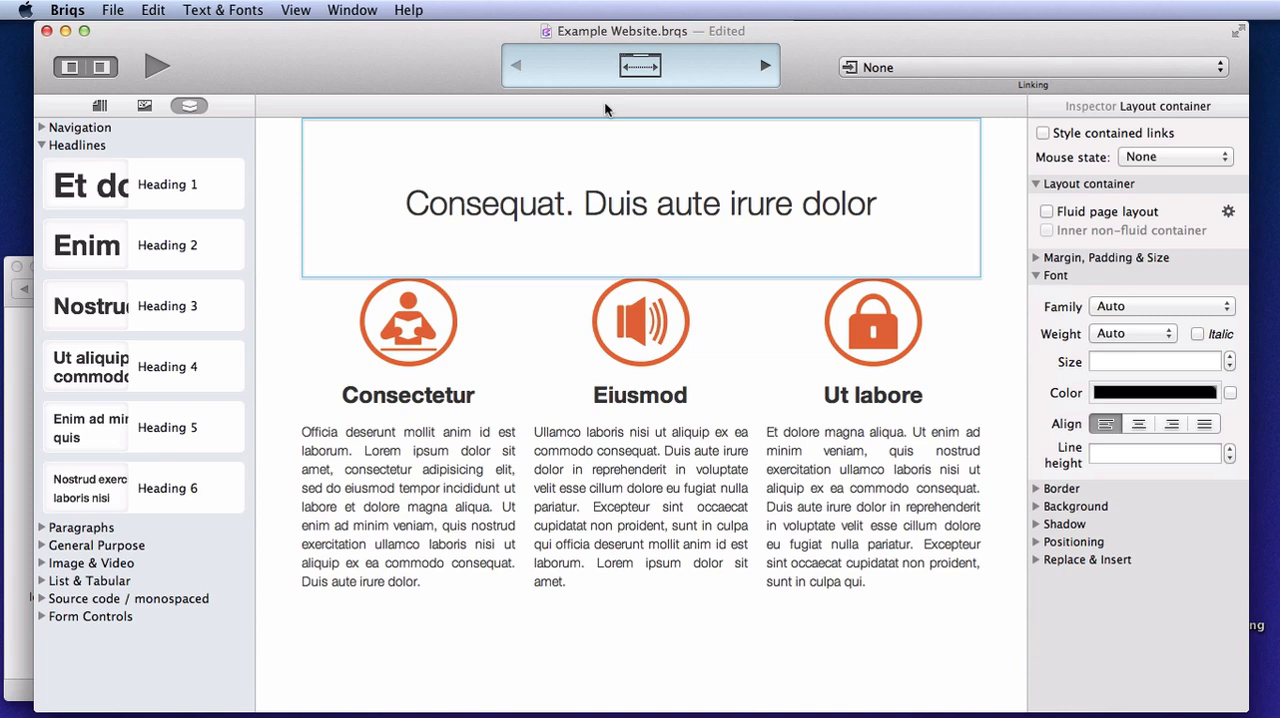
Make the layout container around the top heading a fluid page layout with an inner non-fluid container
{"action": "left_click", "coordinate": [1047, 232]}
{"action": "left_click", "coordinate": [1037, 275]}
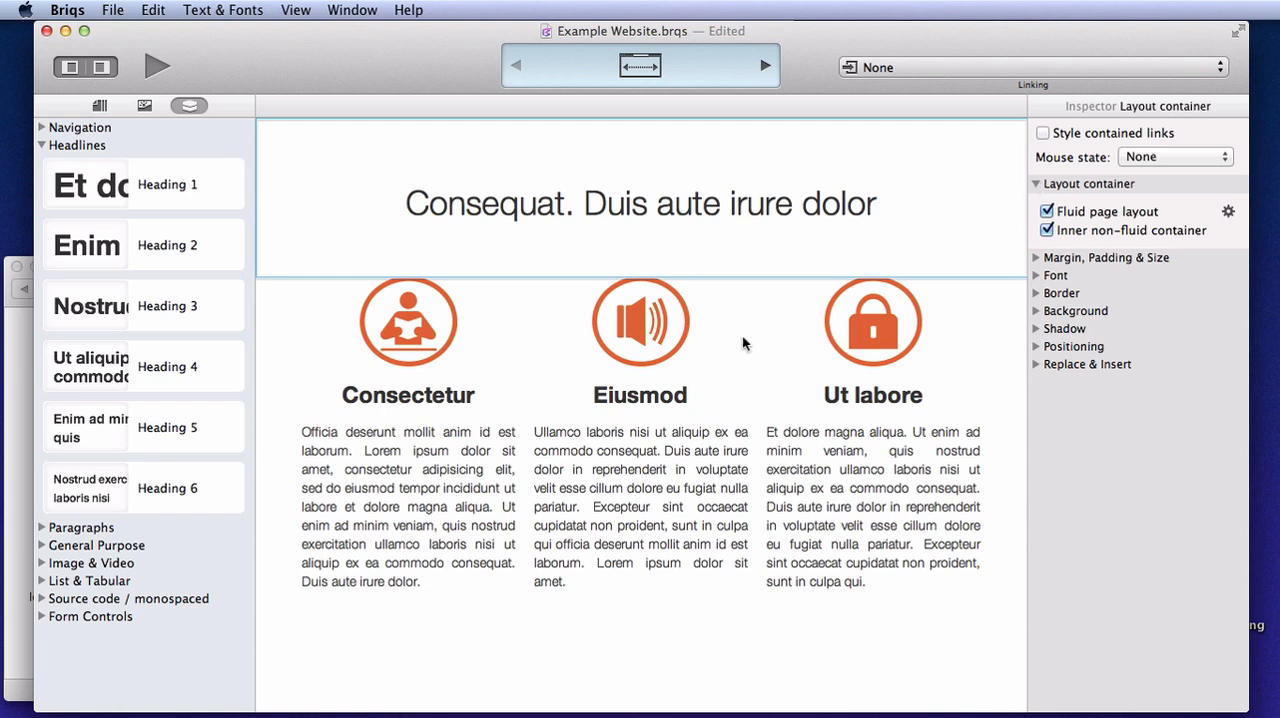
Set the top padding of the icon columns' layout container to 60px
{"action": "left_click", "coordinate": [416, 316]}
{"action": "left_click", "coordinate": [573, 103]}
{"action": "left_click", "coordinate": [1037, 261]}
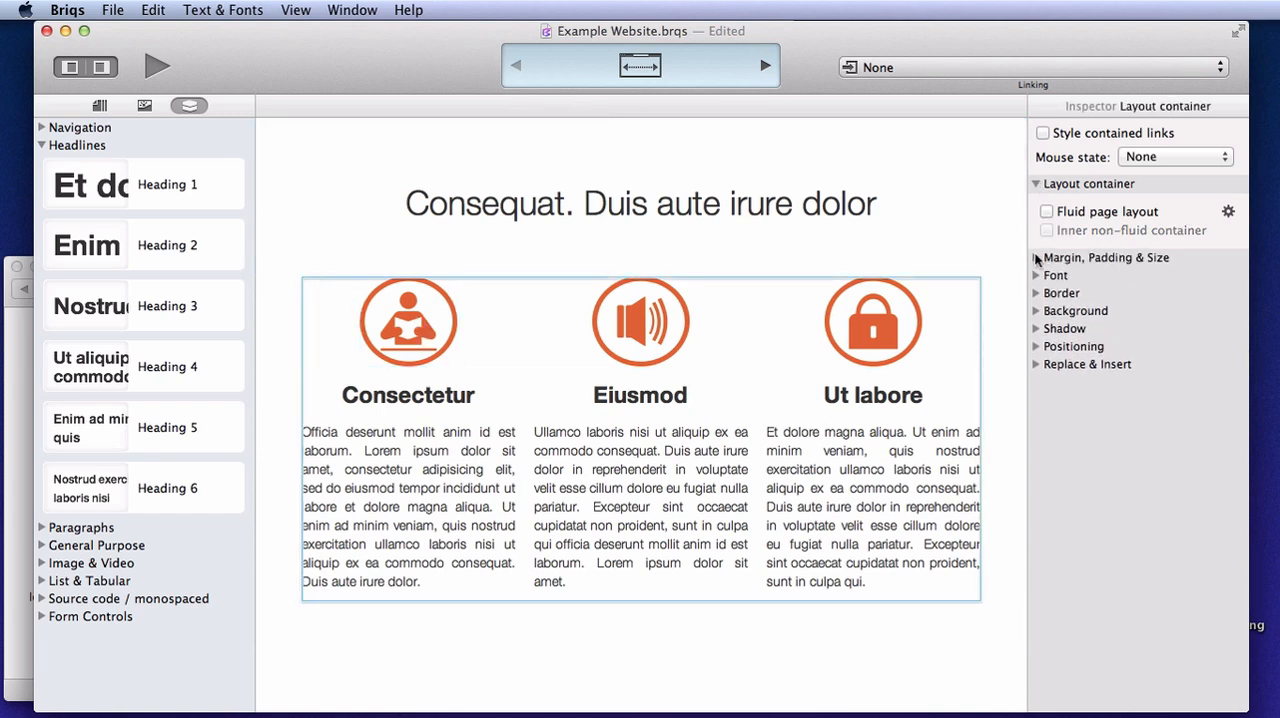
{"action": "left_click", "coordinate": [1171, 372]}
{"action": "type", "text": "60px"}
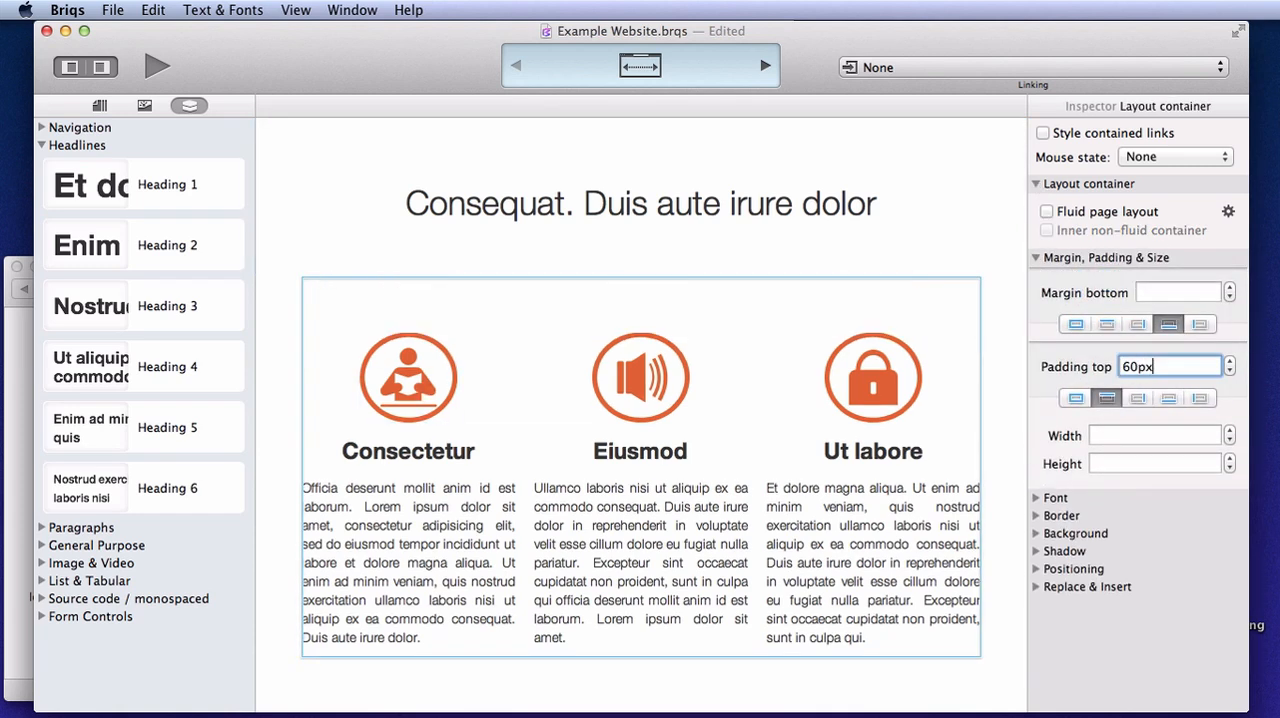
Add a background layer to the top heading's fluid container using grain.png from the Desktop as its image
{"action": "left_click", "coordinate": [543, 206]}
{"action": "left_click", "coordinate": [609, 103]}
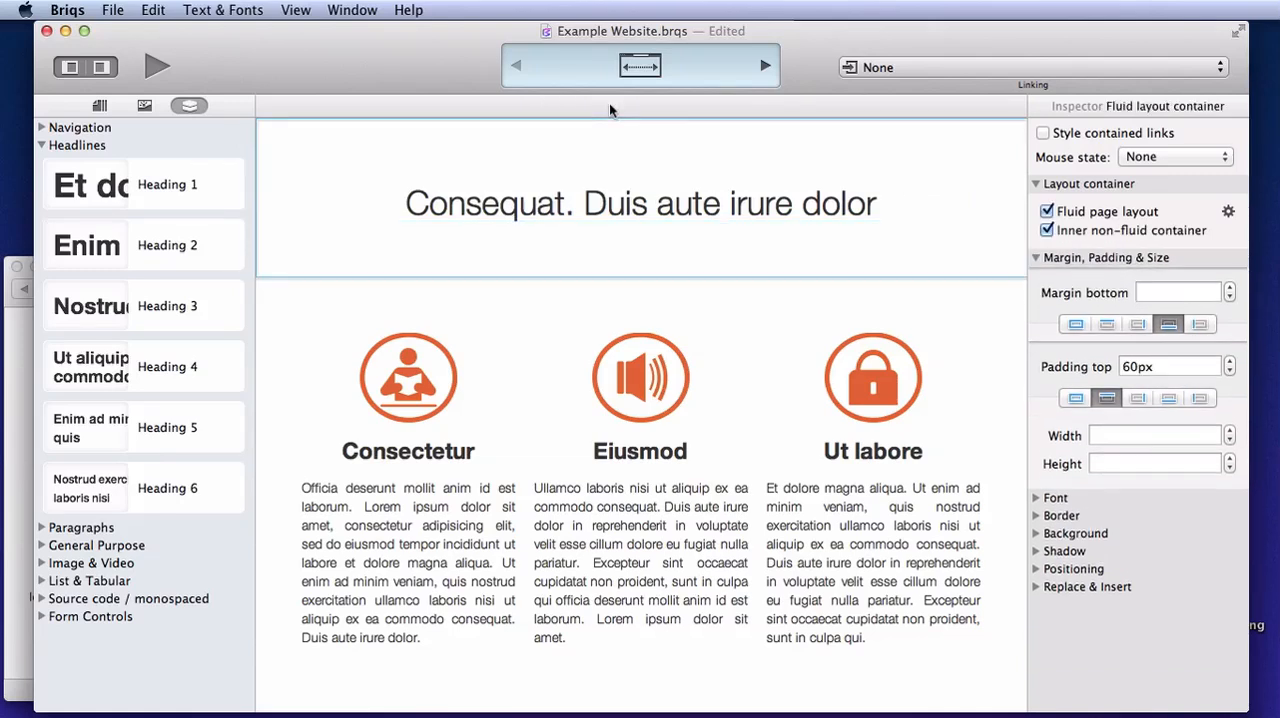
{"action": "left_click", "coordinate": [1037, 261]}
{"action": "left_click", "coordinate": [1036, 184]}
{"action": "left_click", "coordinate": [1037, 256]}
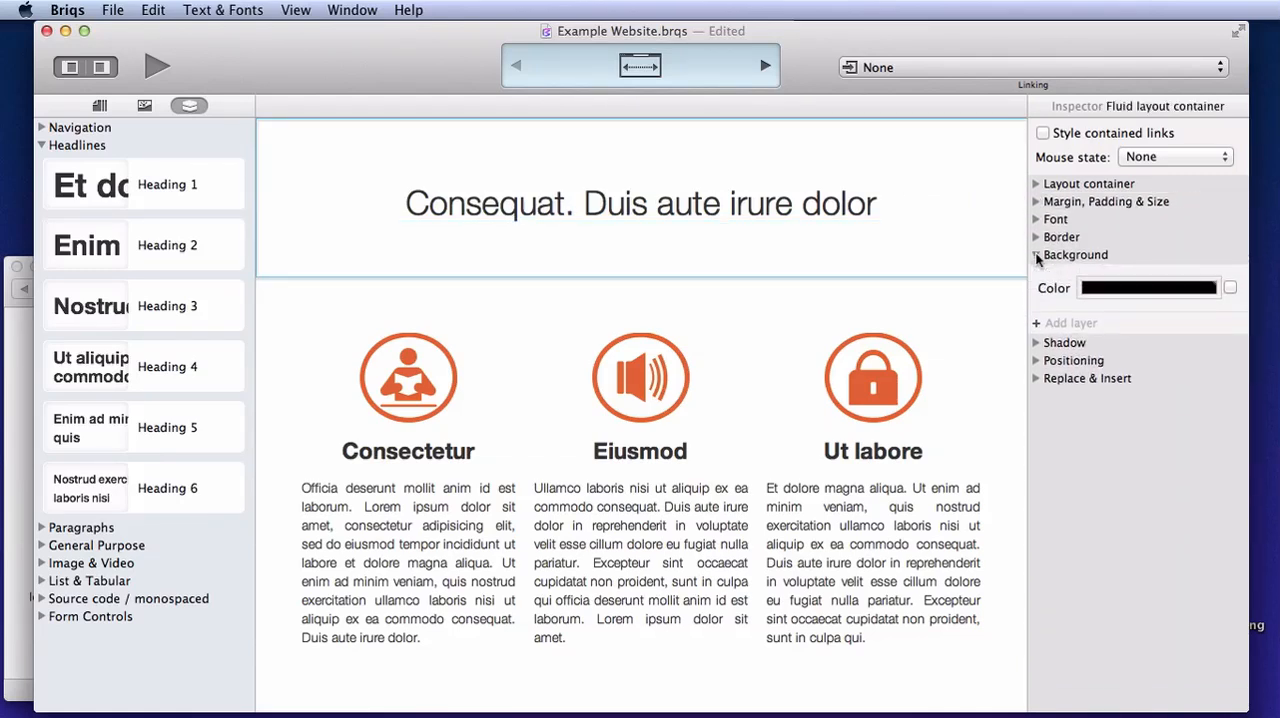
{"action": "left_click", "coordinate": [1072, 324]}
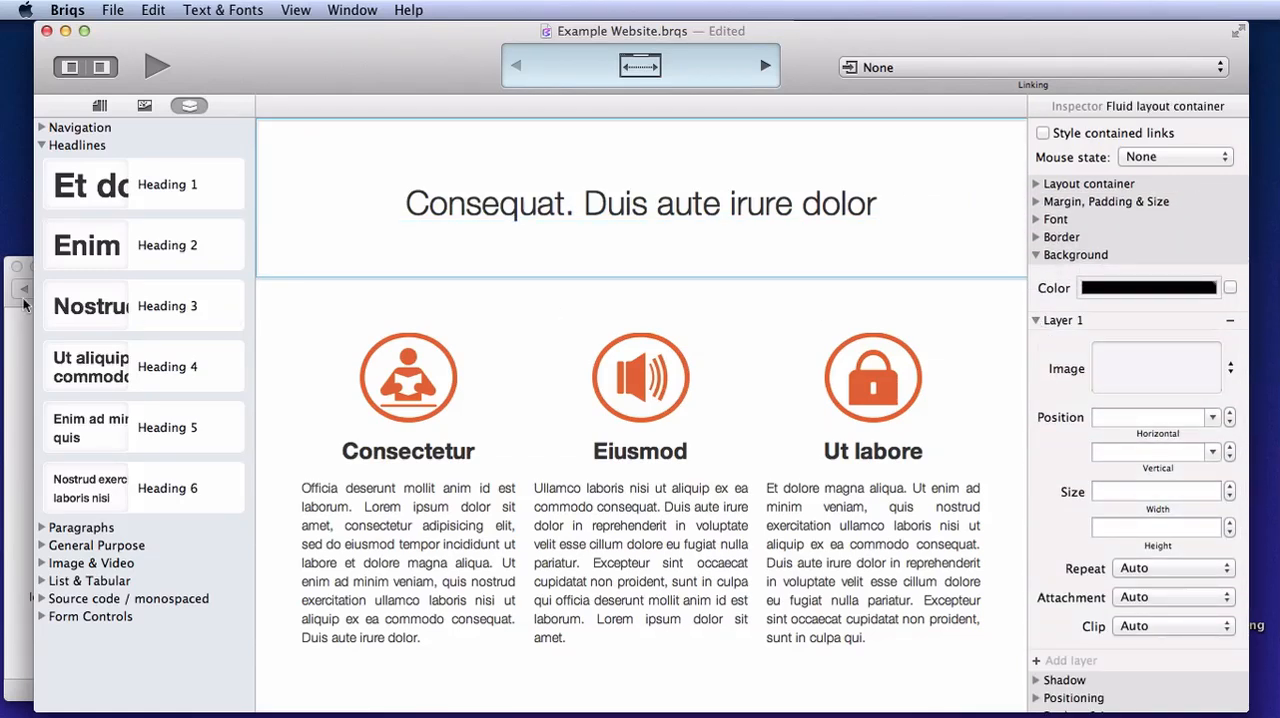
{"action": "left_click", "coordinate": [12, 334]}
{"action": "left_click_drag", "start_coordinate": [59, 440], "coordinate": [1146, 365]}
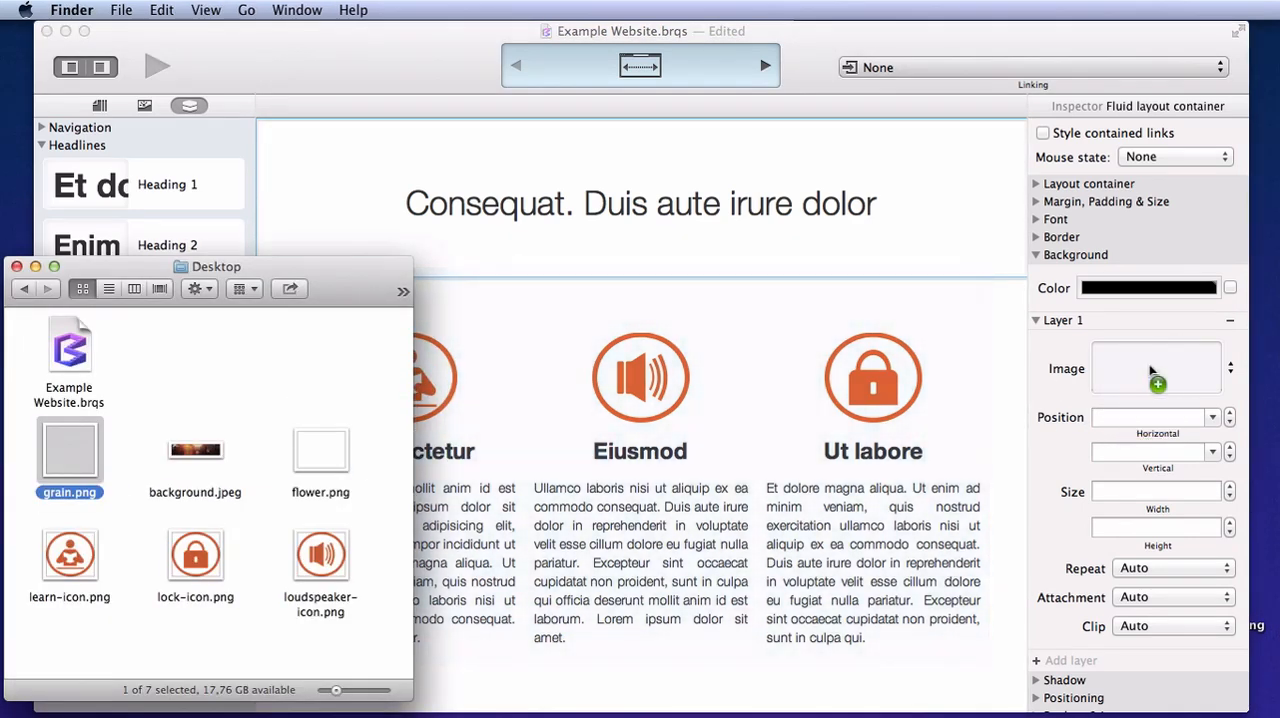
Set the grain layer's horizontal position to center and its height to 100%
{"action": "left_click", "coordinate": [1146, 418]}
{"action": "left_click", "coordinate": [1211, 418]}
{"action": "left_click", "coordinate": [1130, 458]}
{"action": "left_click", "coordinate": [1145, 527]}
{"action": "type", "text": "100%"}
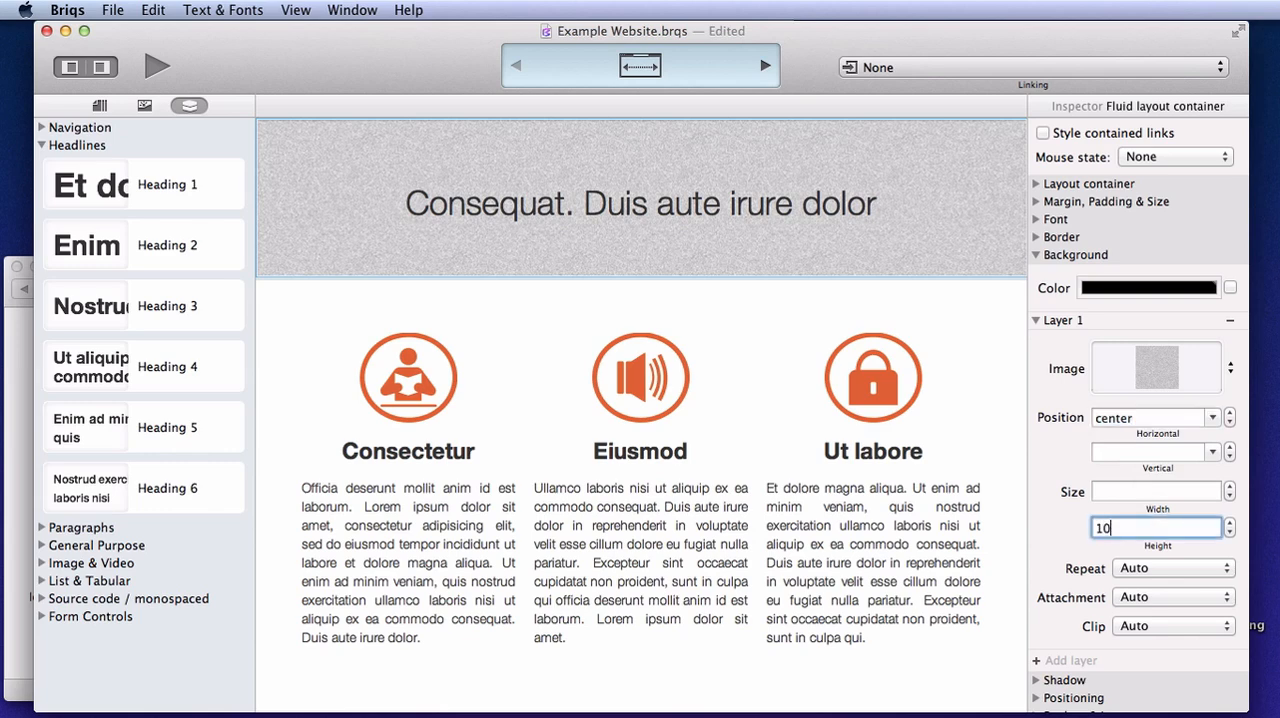
Add a second background layer to the fluid container with background.jpeg from the Desktop as its image
{"action": "left_click", "coordinate": [1036, 320]}
{"action": "left_click", "coordinate": [1039, 341]}
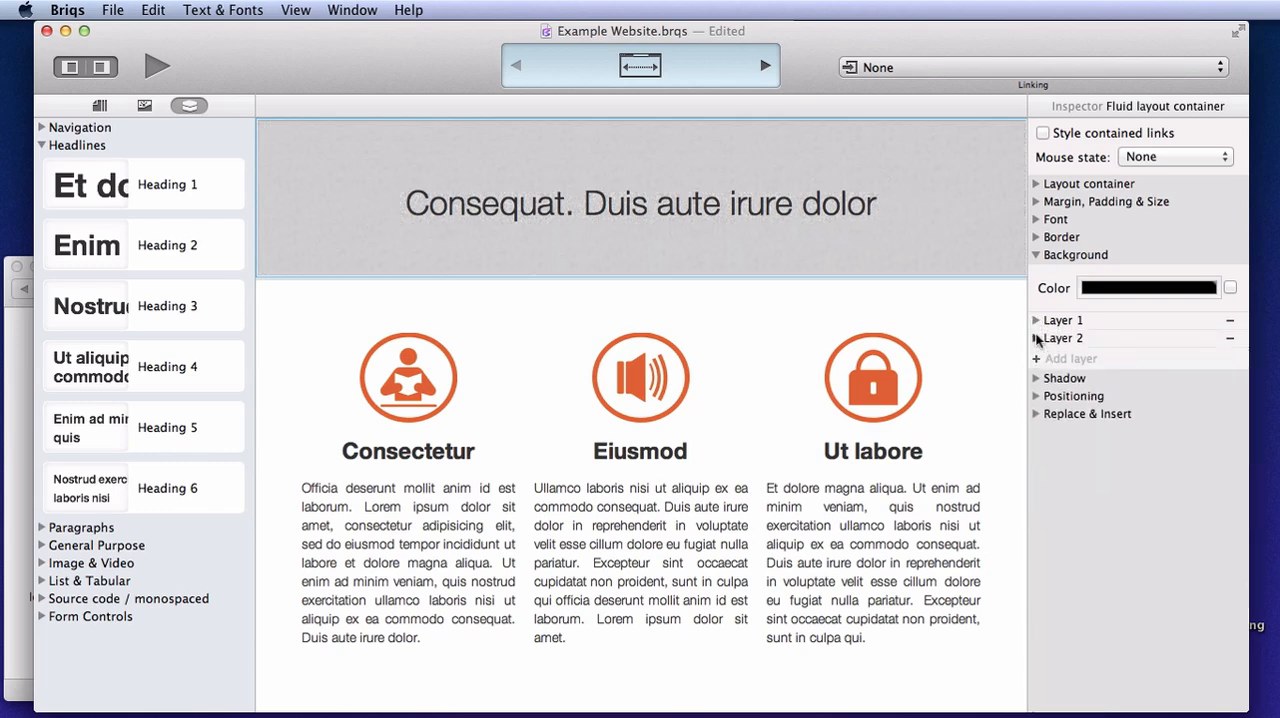
{"action": "left_click", "coordinate": [1036, 338]}
{"action": "left_click", "coordinate": [24, 362]}
{"action": "left_click_drag", "start_coordinate": [183, 462], "coordinate": [1133, 385]}
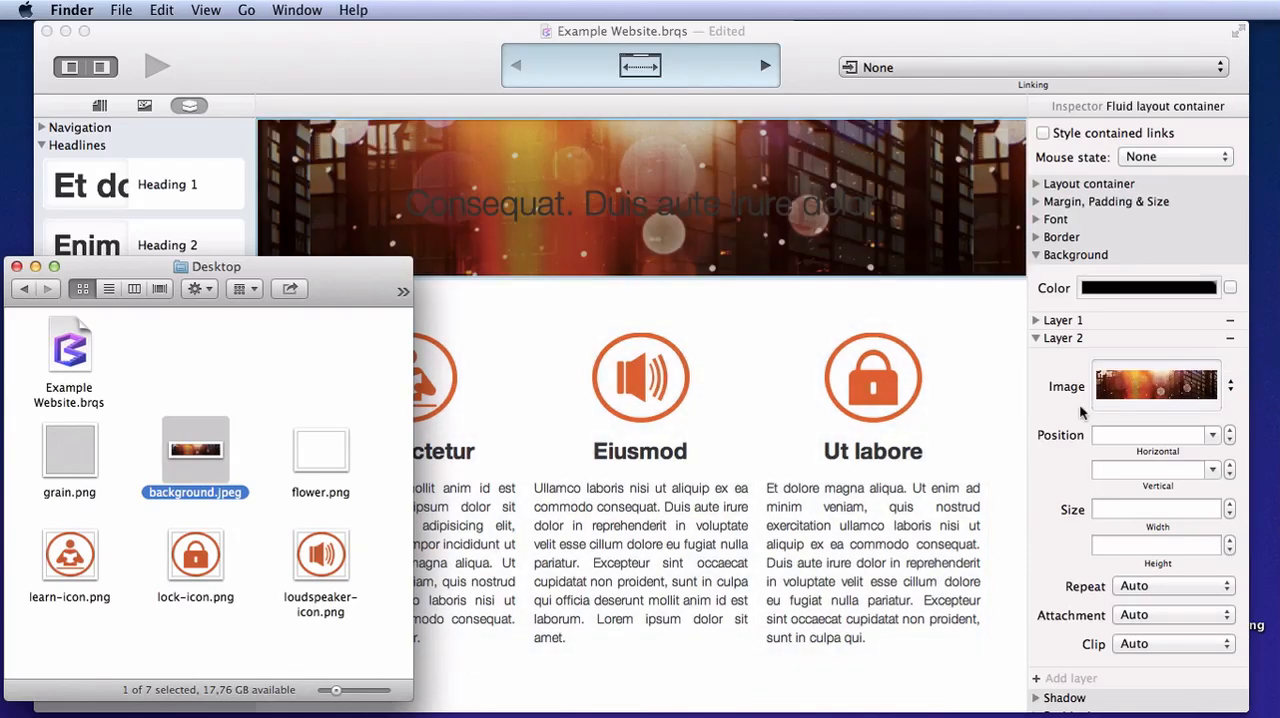
Set the photo layer's horizontal position to center and its height to 100%
{"action": "left_click", "coordinate": [1205, 440]}
{"action": "left_click", "coordinate": [1201, 435]}
{"action": "left_click", "coordinate": [1119, 476]}
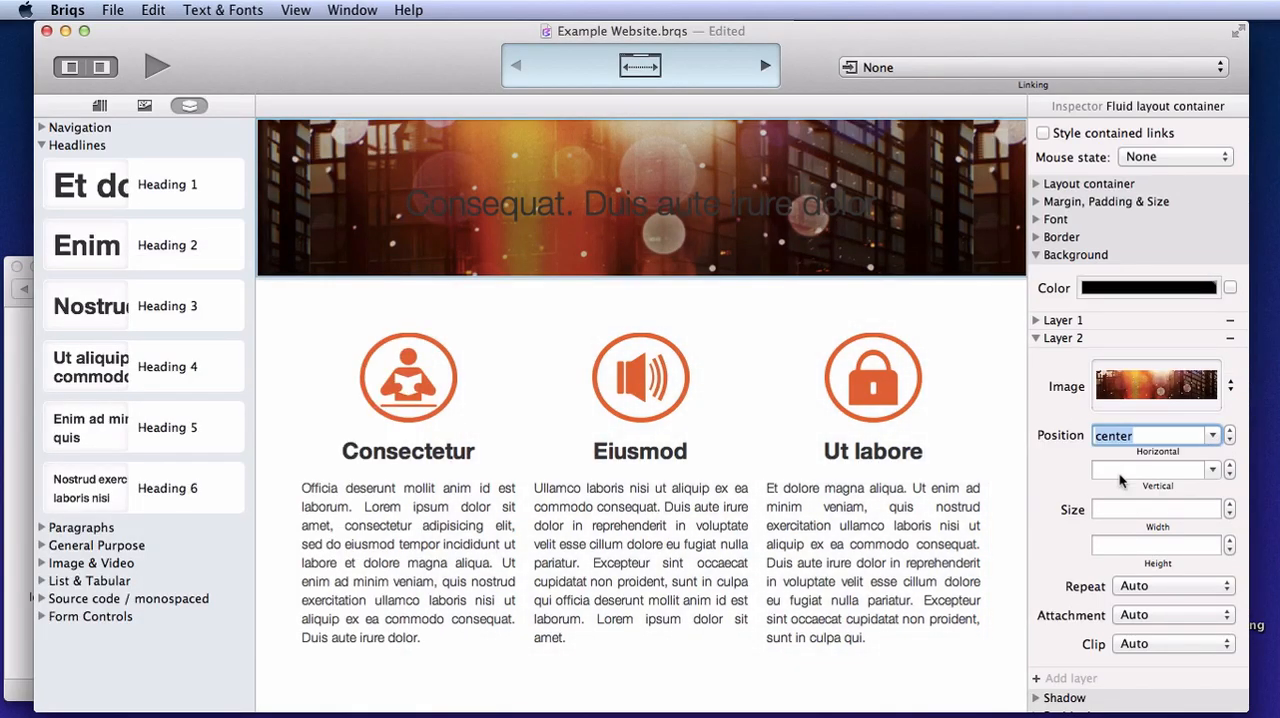
{"action": "left_click", "coordinate": [1157, 548]}
{"action": "type", "text": "100%"}
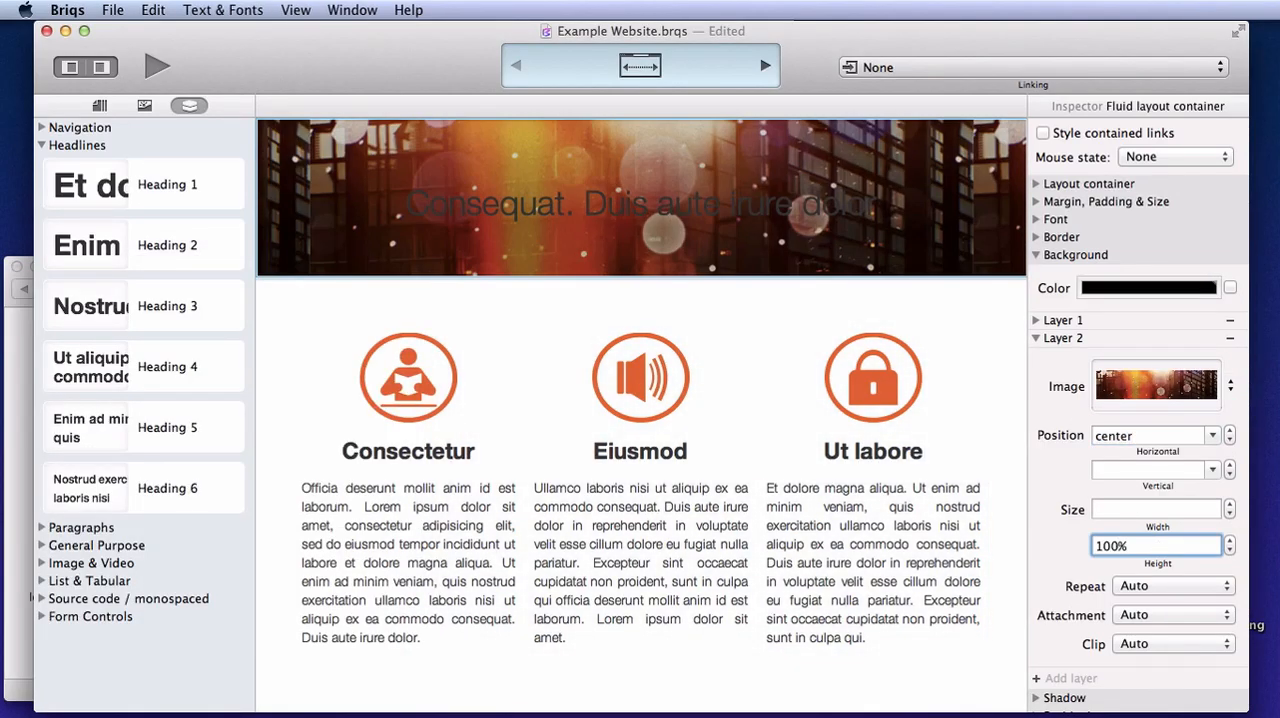
Give the top heading a white font color by raising the brightness to 100%
{"action": "left_click", "coordinate": [607, 206]}
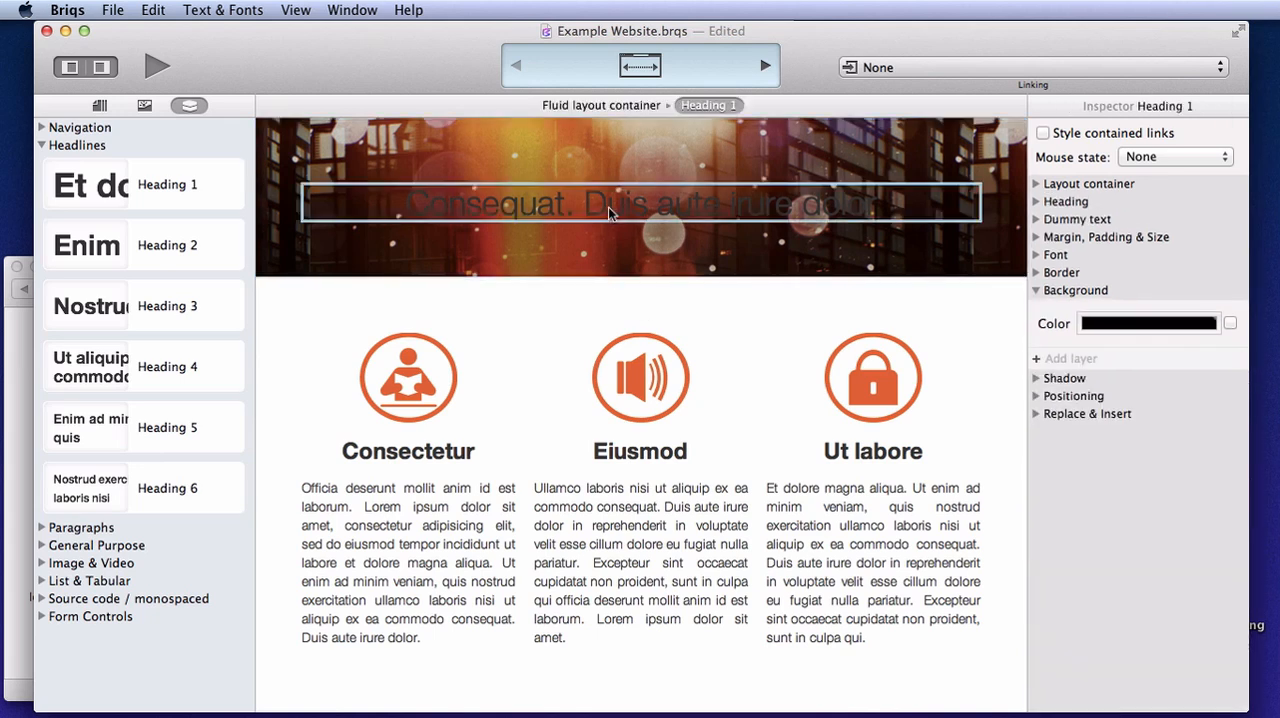
{"action": "left_click", "coordinate": [1035, 290]}
{"action": "left_click", "coordinate": [1037, 254]}
{"action": "left_click", "coordinate": [1230, 371]}
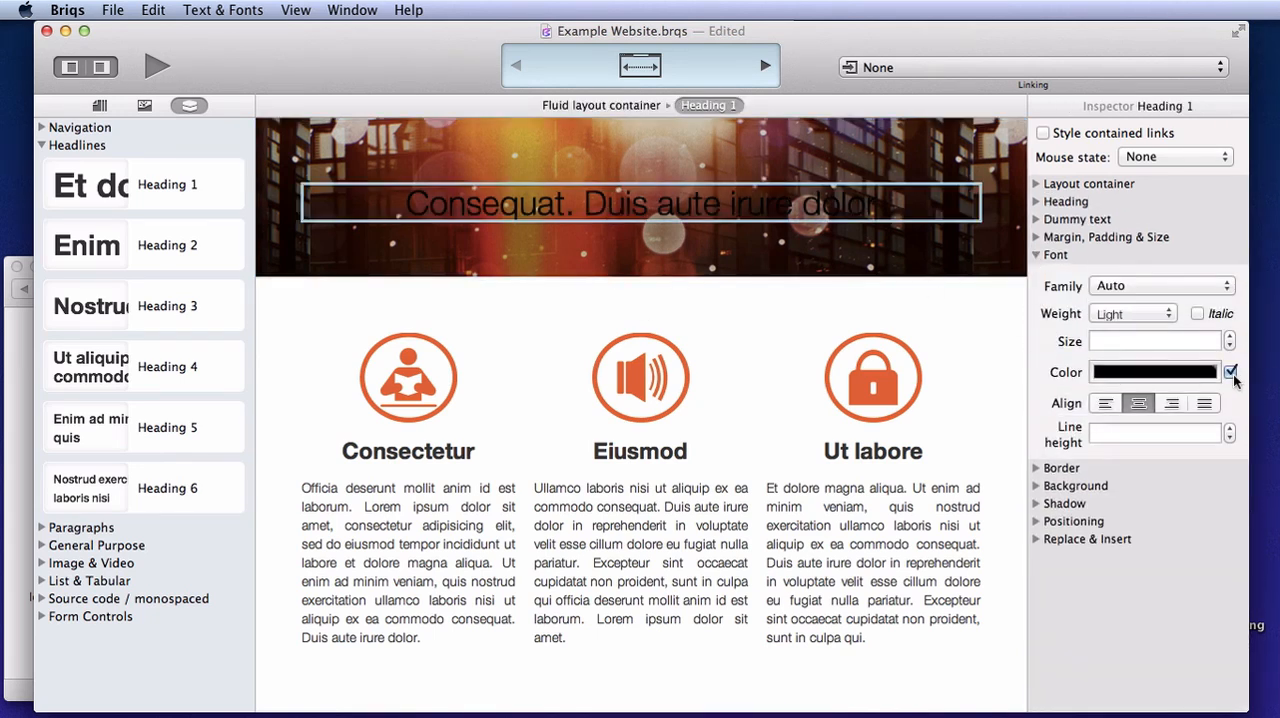
{"action": "left_click", "coordinate": [1188, 375]}
{"action": "left_click_drag", "start_coordinate": [903, 472], "coordinate": [1024, 467]}
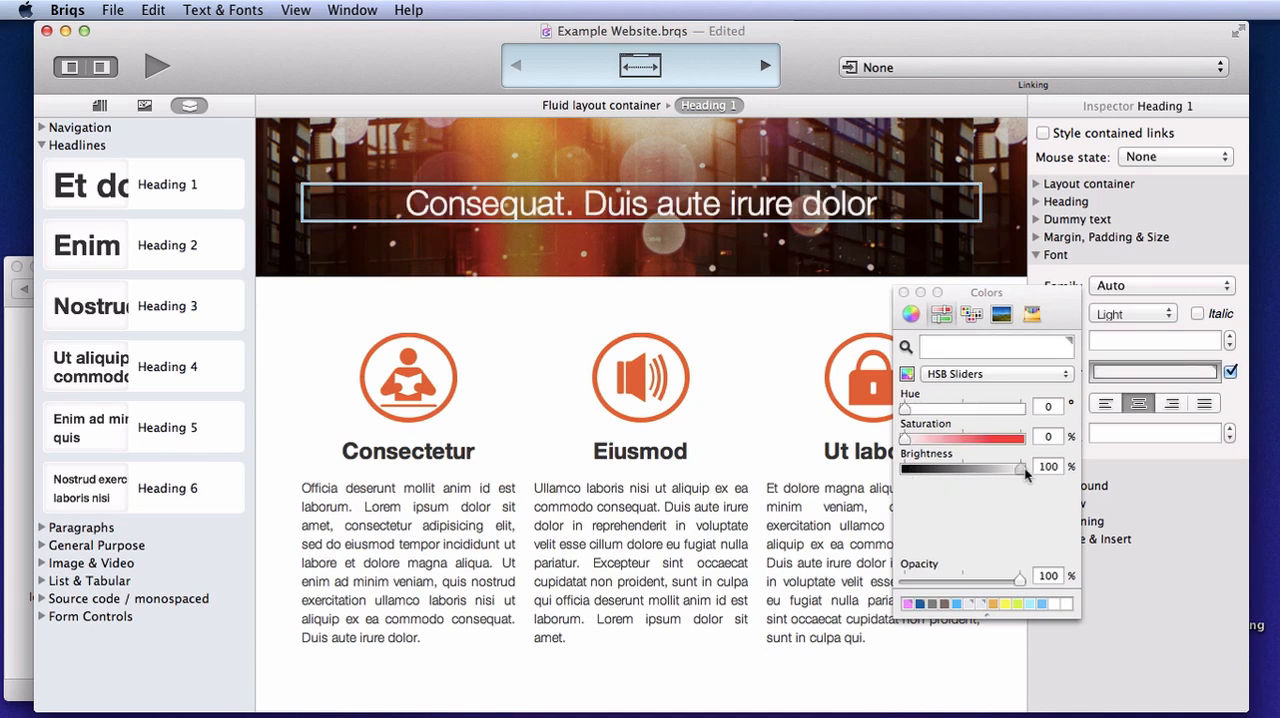
{"action": "left_click", "coordinate": [904, 292]}
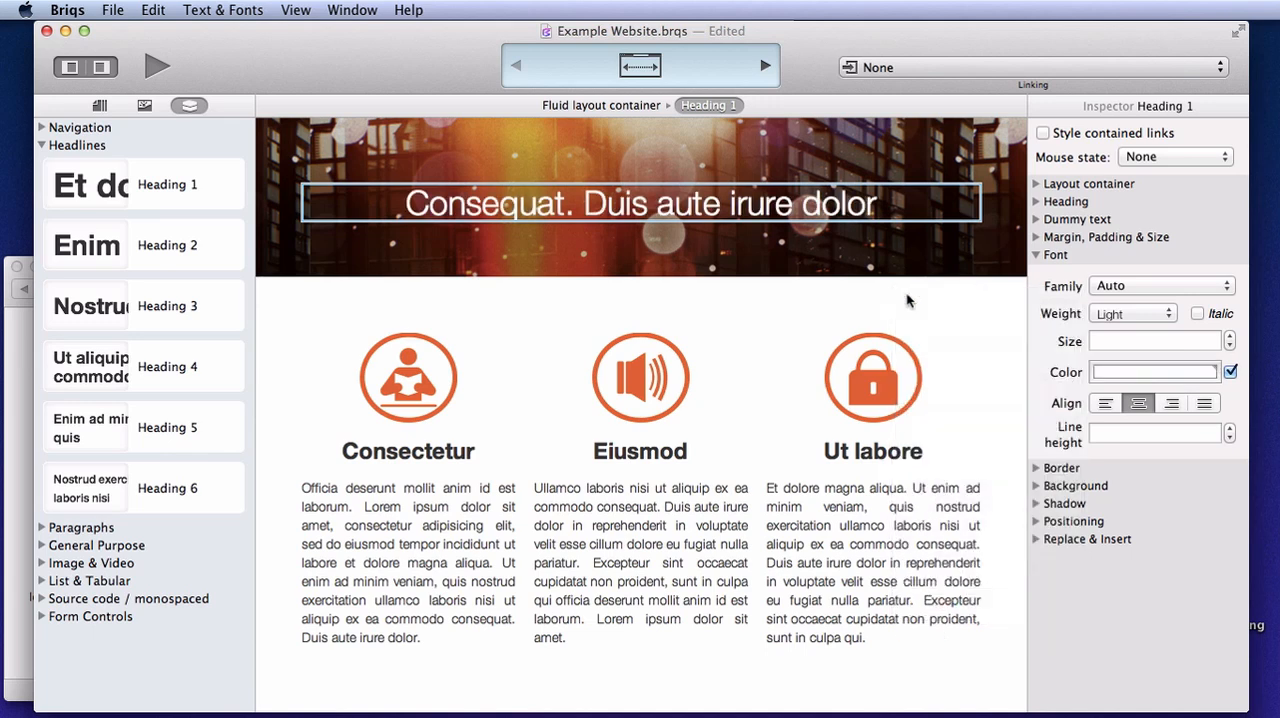
Insert a navigation bar above the heading inside the fluid layout container
{"action": "left_click", "coordinate": [641, 390]}
{"action": "left_click", "coordinate": [41, 145]}
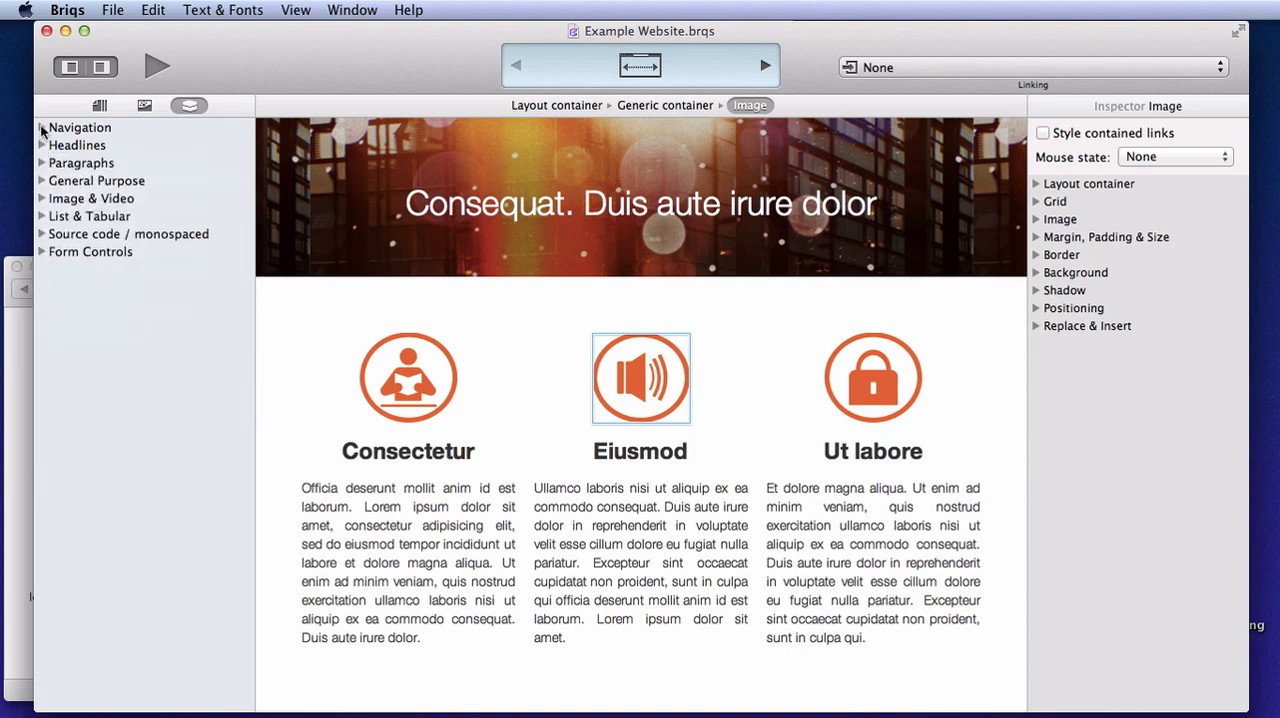
{"action": "left_click", "coordinate": [42, 128]}
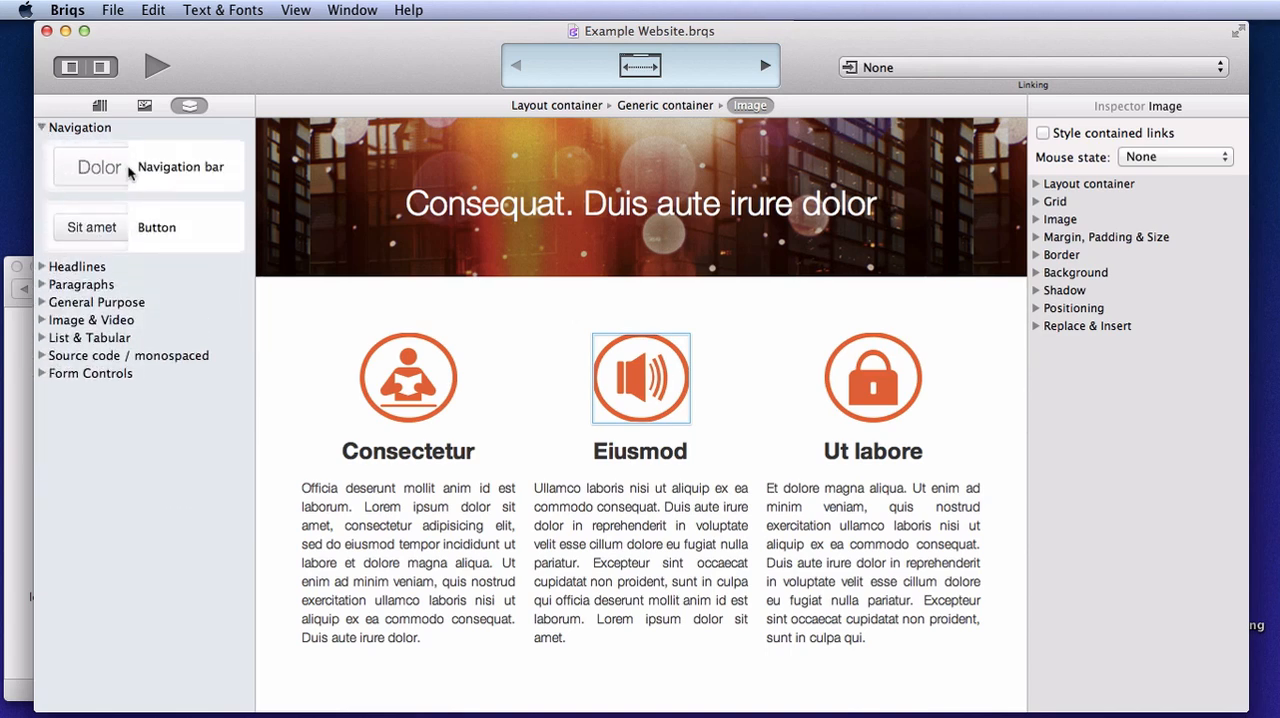
{"action": "left_click_drag", "start_coordinate": [128, 172], "coordinate": [621, 139]}
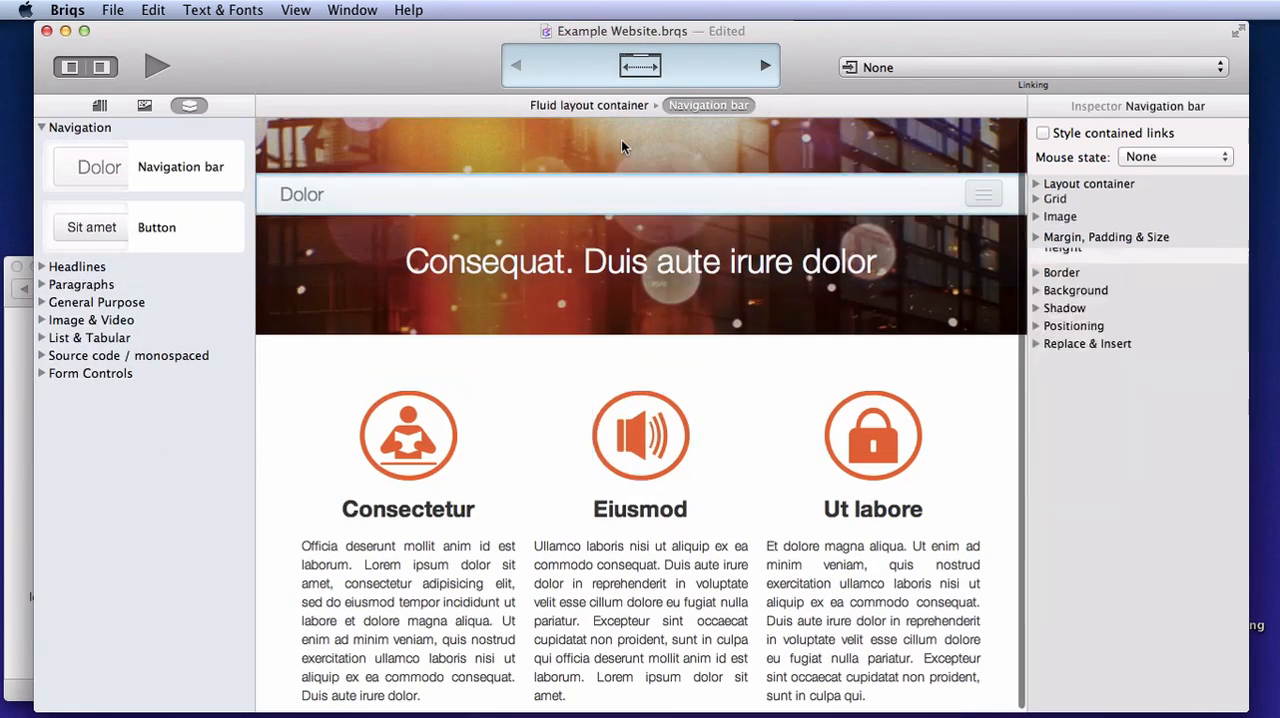
Set the fluid layout container's top padding to 0
{"action": "left_click", "coordinate": [606, 106]}
{"action": "left_click", "coordinate": [1036, 218]}
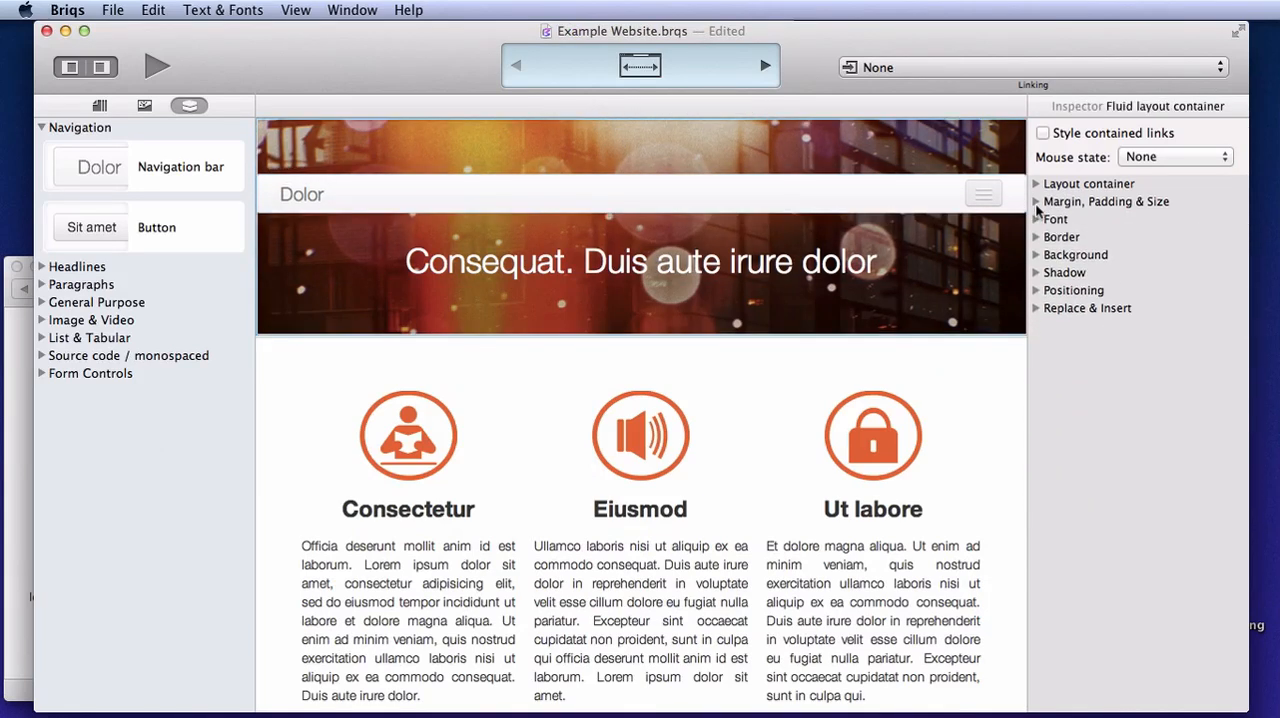
{"action": "left_click", "coordinate": [1036, 202]}
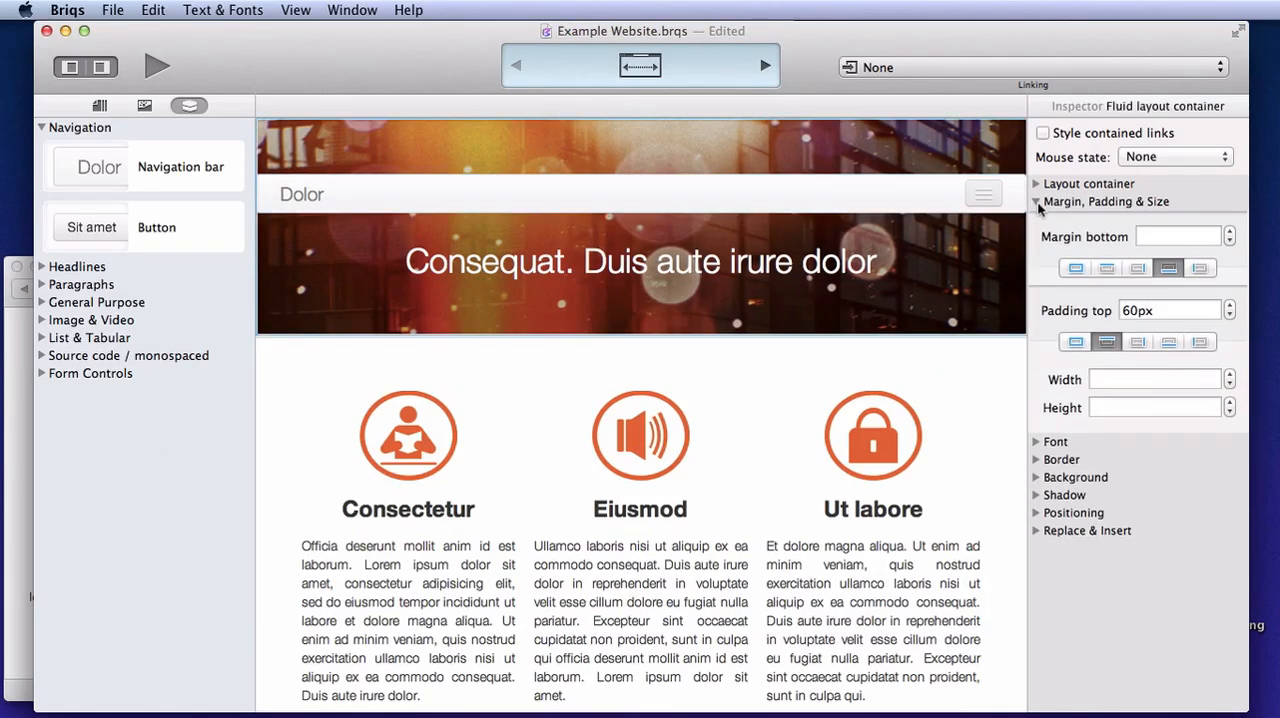
{"action": "double_click", "coordinate": [1147, 310]}
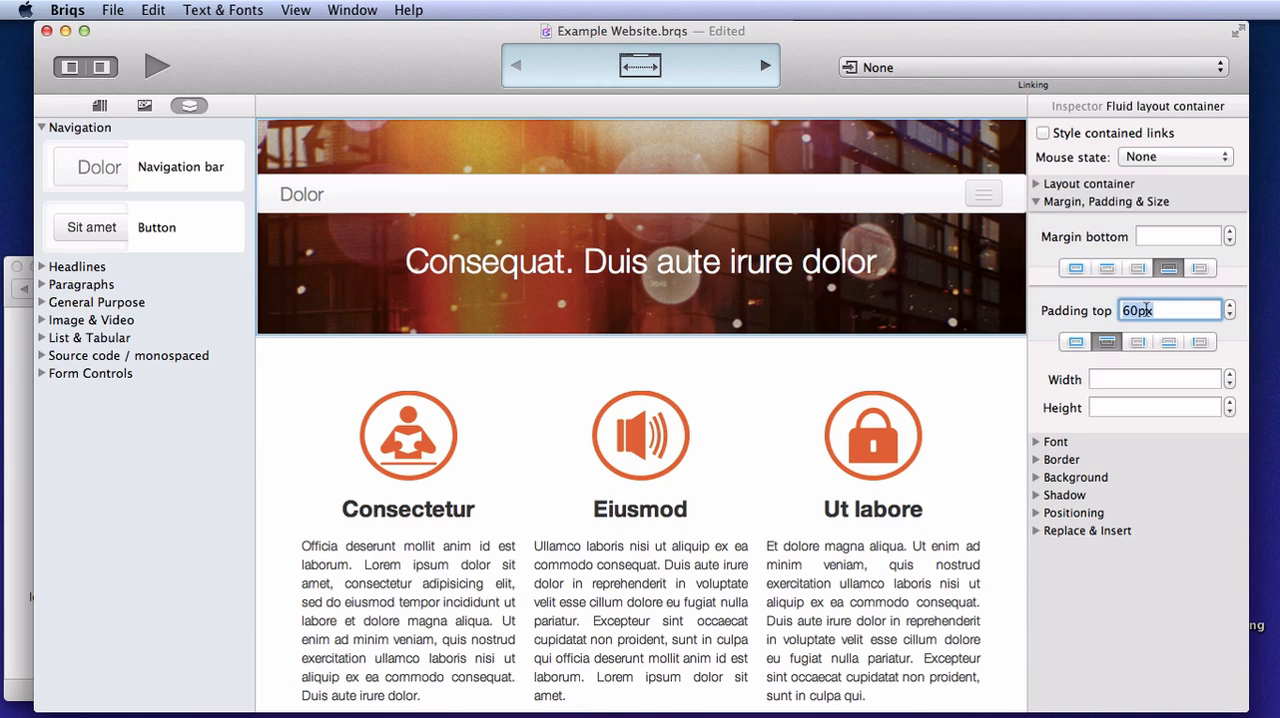
{"action": "type", "text": "0"}
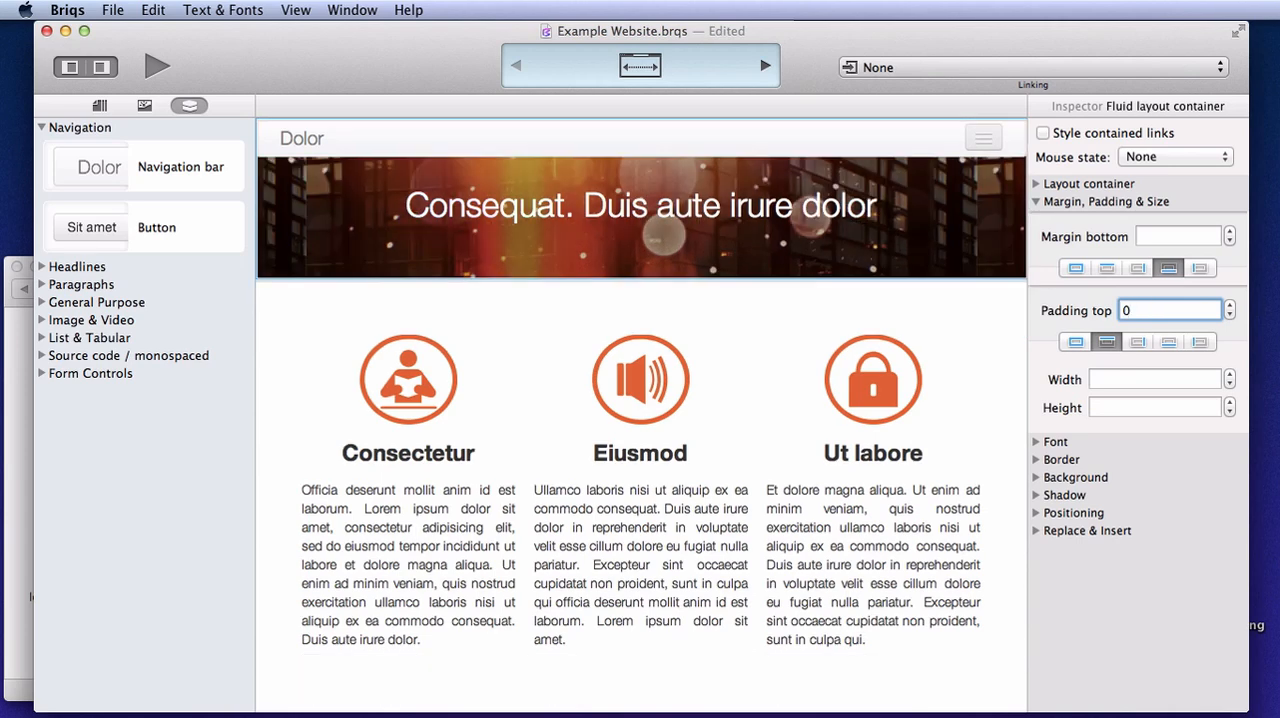
Make the navigation bar's background transparent by adding an empty background layer and a background color with 0% opacity
{"action": "left_click", "coordinate": [740, 139]}
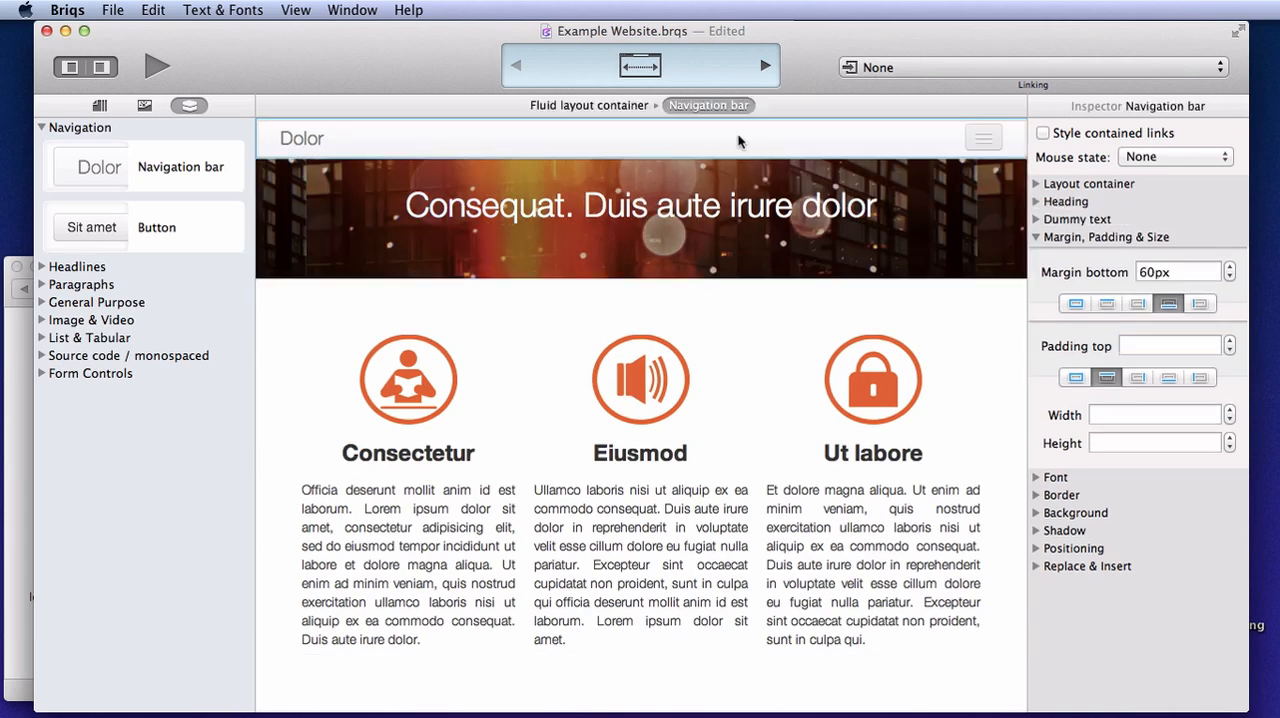
{"action": "left_click", "coordinate": [1036, 237]}
{"action": "left_click", "coordinate": [1036, 290]}
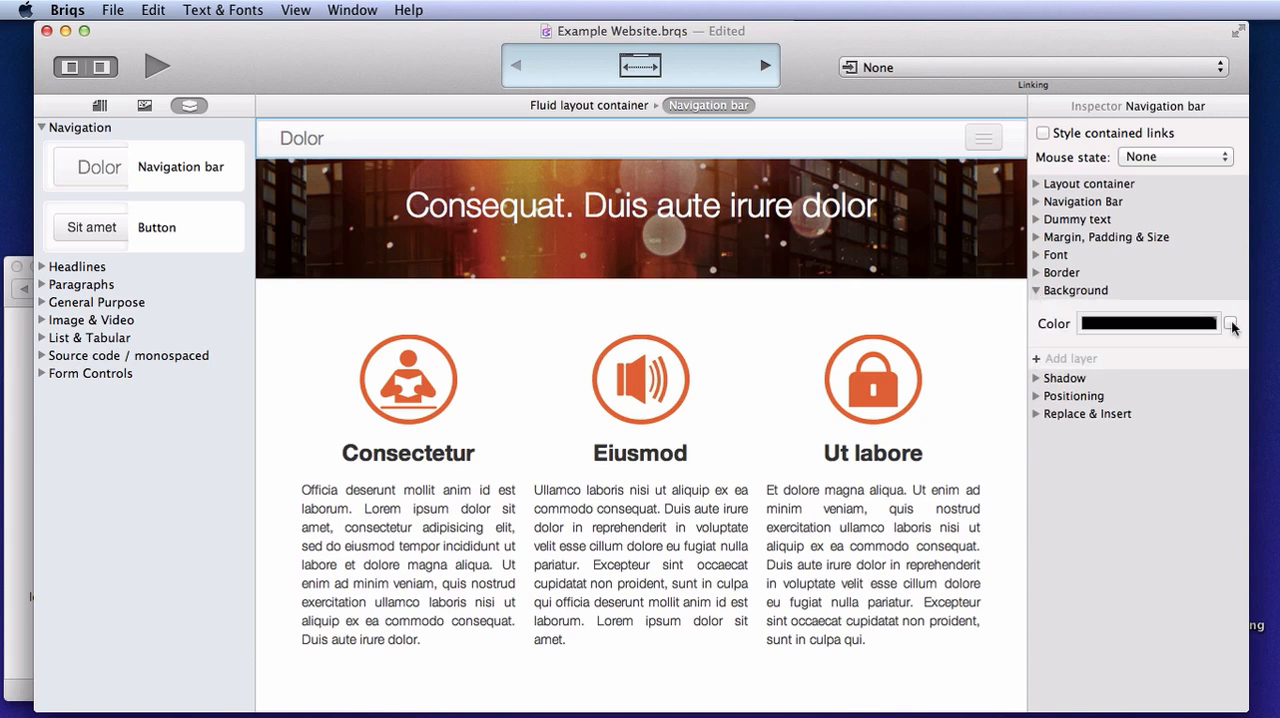
{"action": "left_click", "coordinate": [1038, 358]}
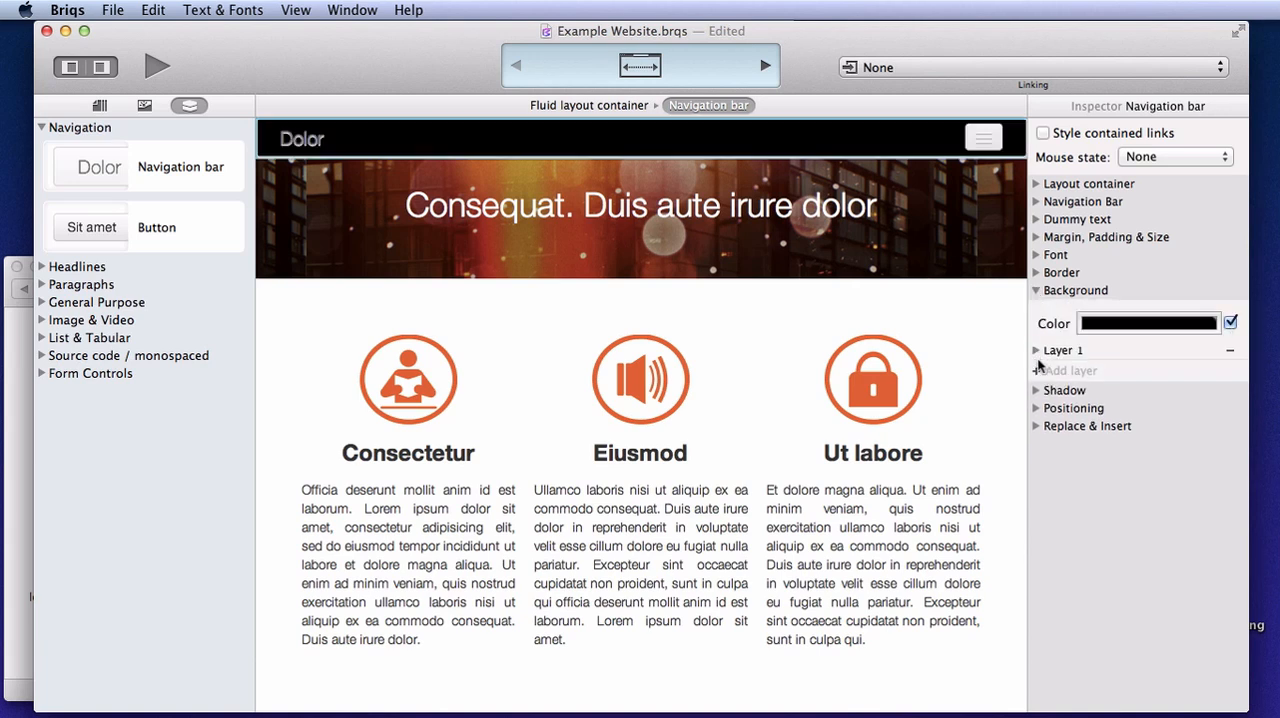
{"action": "left_click", "coordinate": [1143, 323]}
{"action": "left_click_drag", "start_coordinate": [1017, 585], "coordinate": [845, 572]}
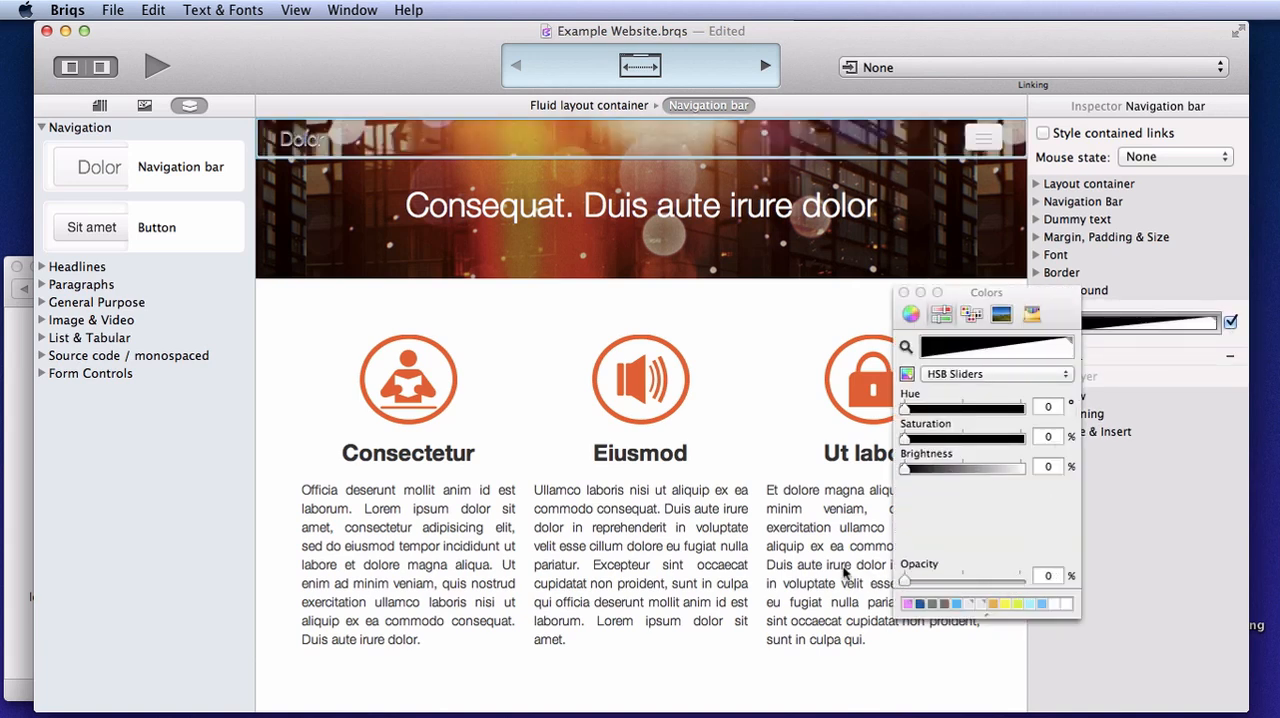
{"action": "left_click", "coordinate": [904, 292]}
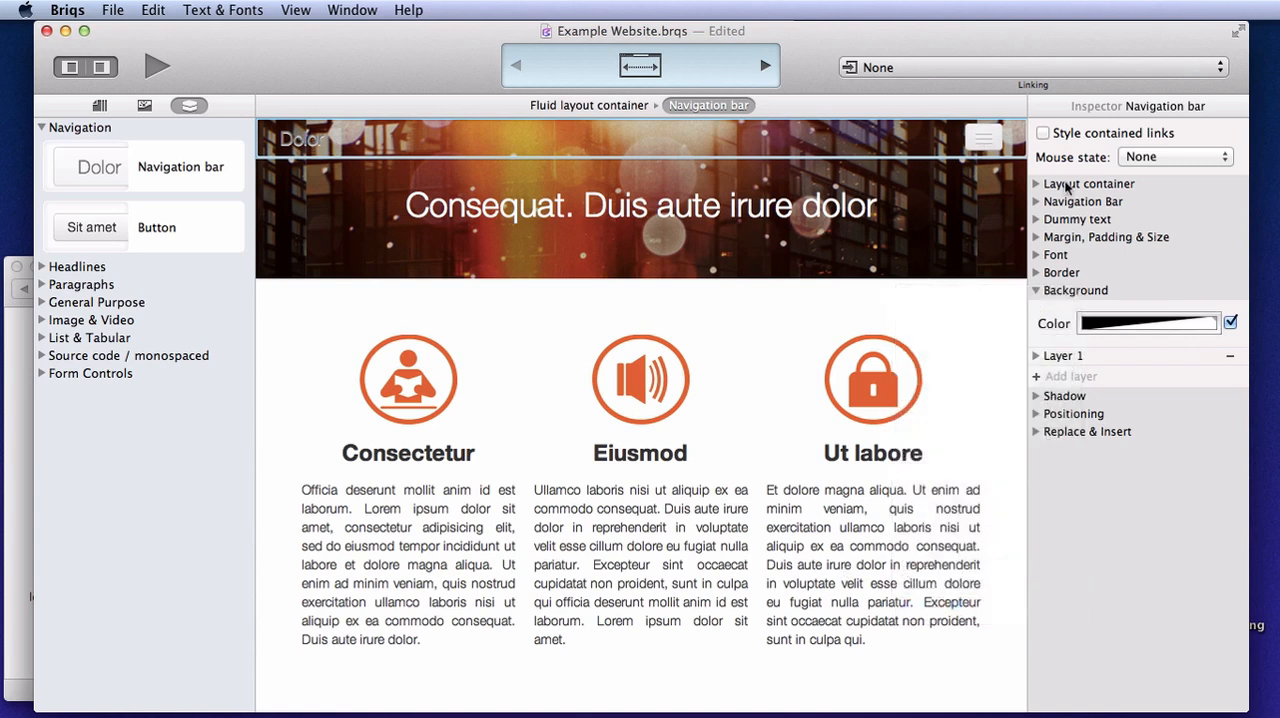
Set the navigation bar to 0 collapsing items and 3 regular items
{"action": "left_click", "coordinate": [1037, 202]}
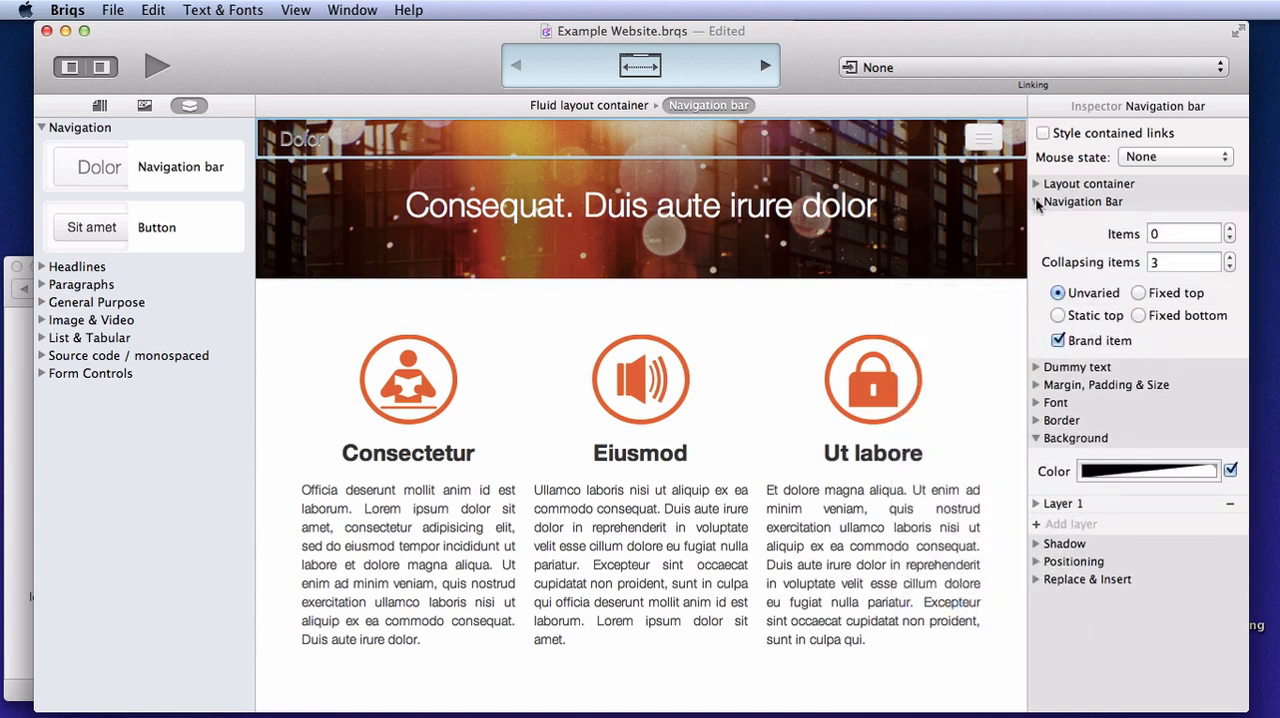
{"action": "left_click", "coordinate": [1230, 267]}
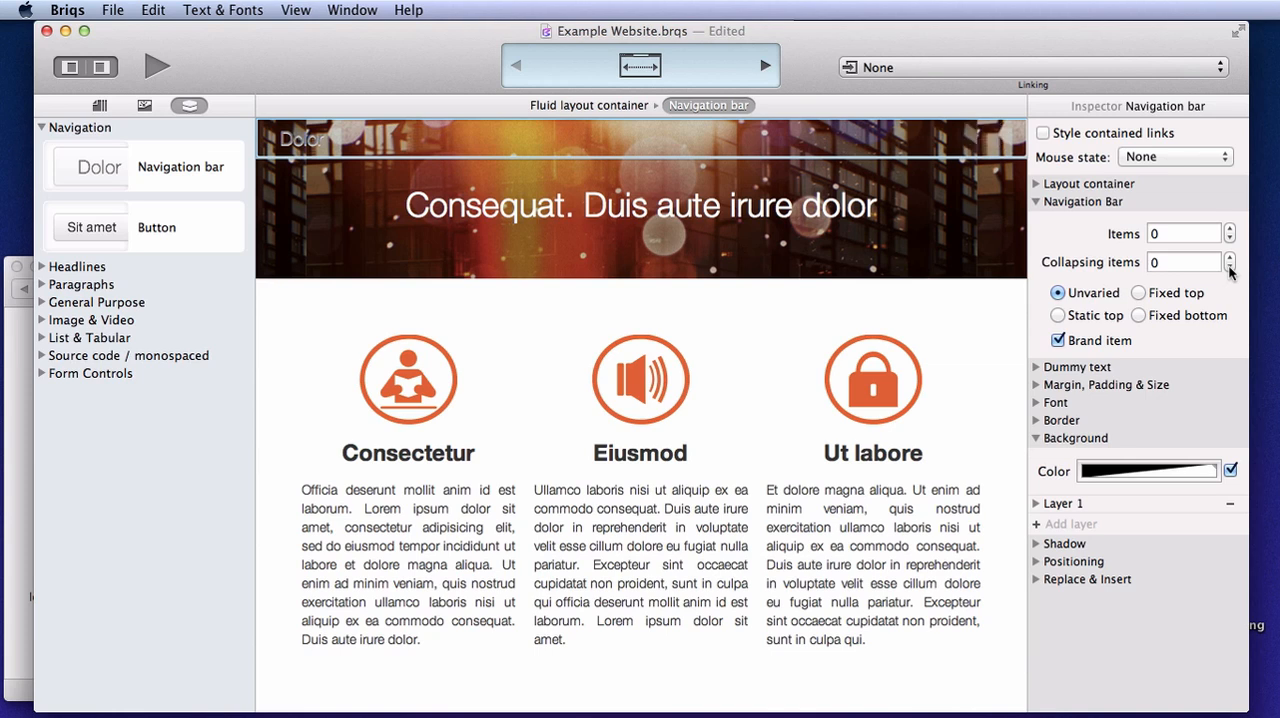
{"action": "left_click", "coordinate": [1230, 229]}
{"action": "left_click", "coordinate": [1230, 229]}
{"action": "left_click", "coordinate": [1230, 229]}
Fill the navigation bar's brand item with three words of dummy text
{"action": "left_click", "coordinate": [305, 143]}
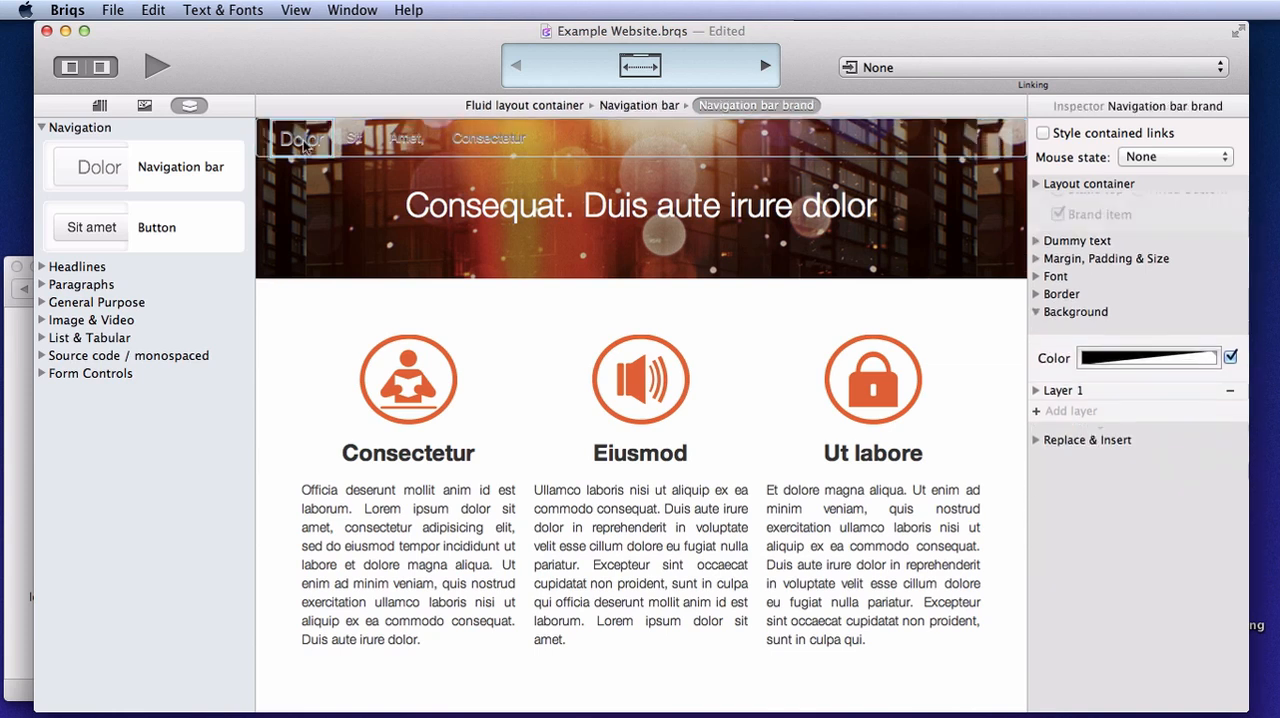
{"action": "left_click", "coordinate": [1036, 201]}
{"action": "left_click", "coordinate": [1047, 229]}
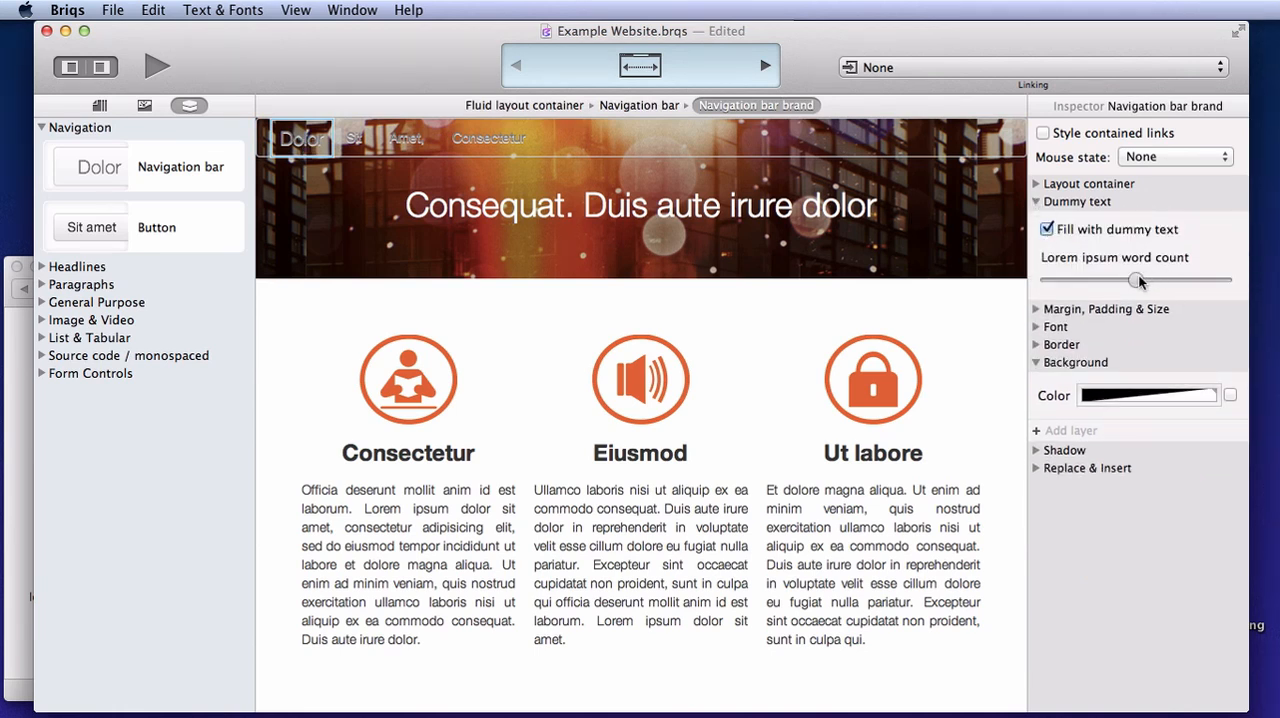
{"action": "left_click_drag", "start_coordinate": [1135, 279], "coordinate": [1138, 277]}
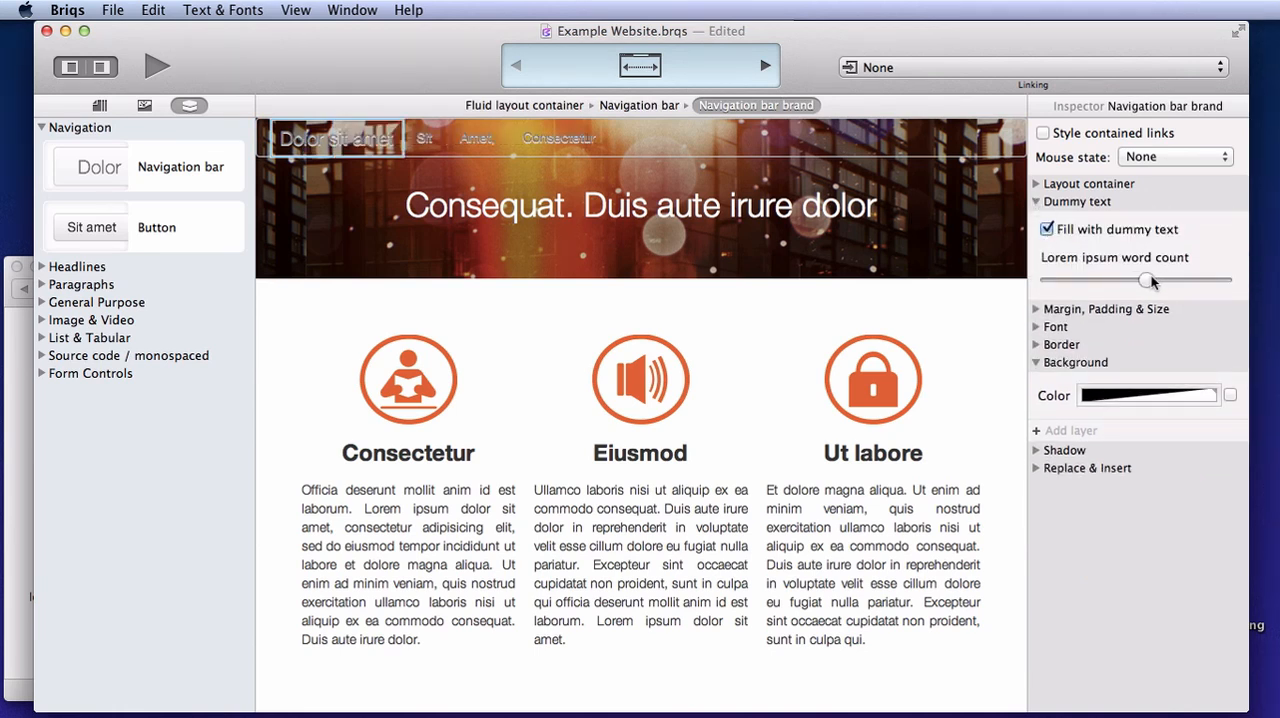
Give the navigation bar's brand item a white font color
{"action": "left_click", "coordinate": [1036, 201]}
{"action": "left_click", "coordinate": [1036, 272]}
{"action": "left_click", "coordinate": [1036, 237]}
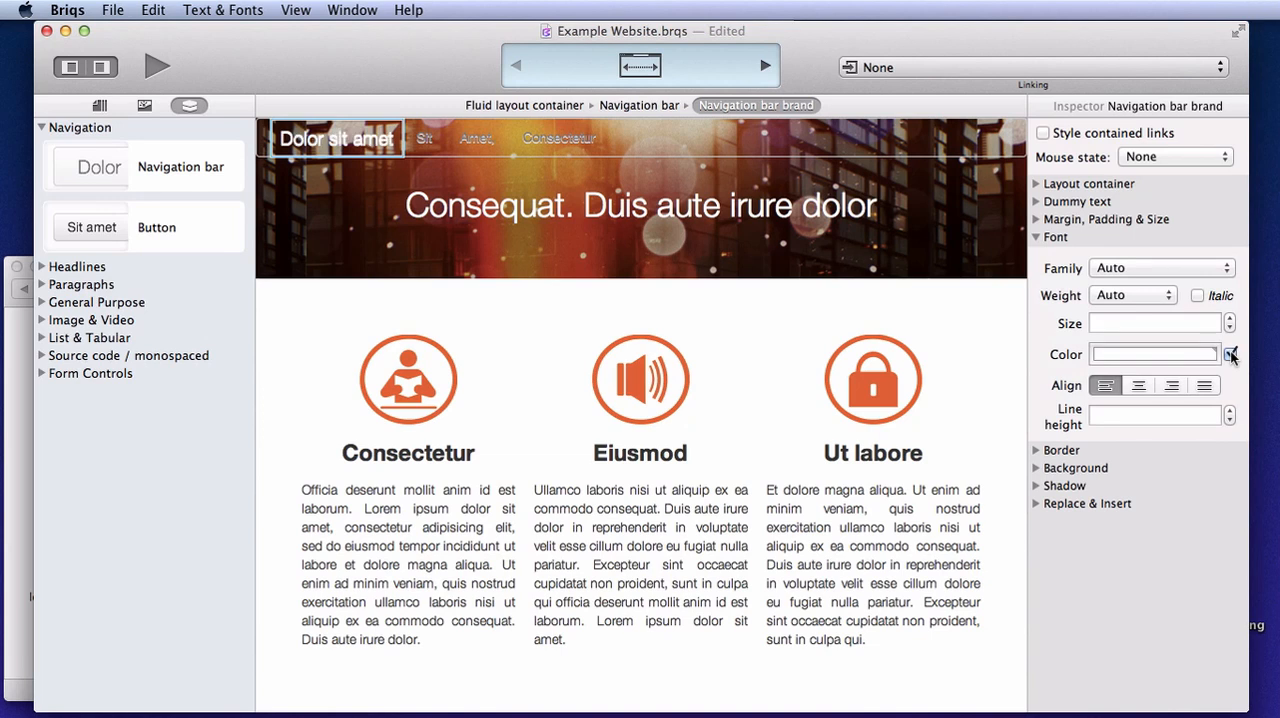
Remove the brand item's text shadow by setting its X offset, Y offset and blur radius to 0
{"action": "left_click", "coordinate": [1045, 484]}
{"action": "left_click", "coordinate": [1160, 691]}
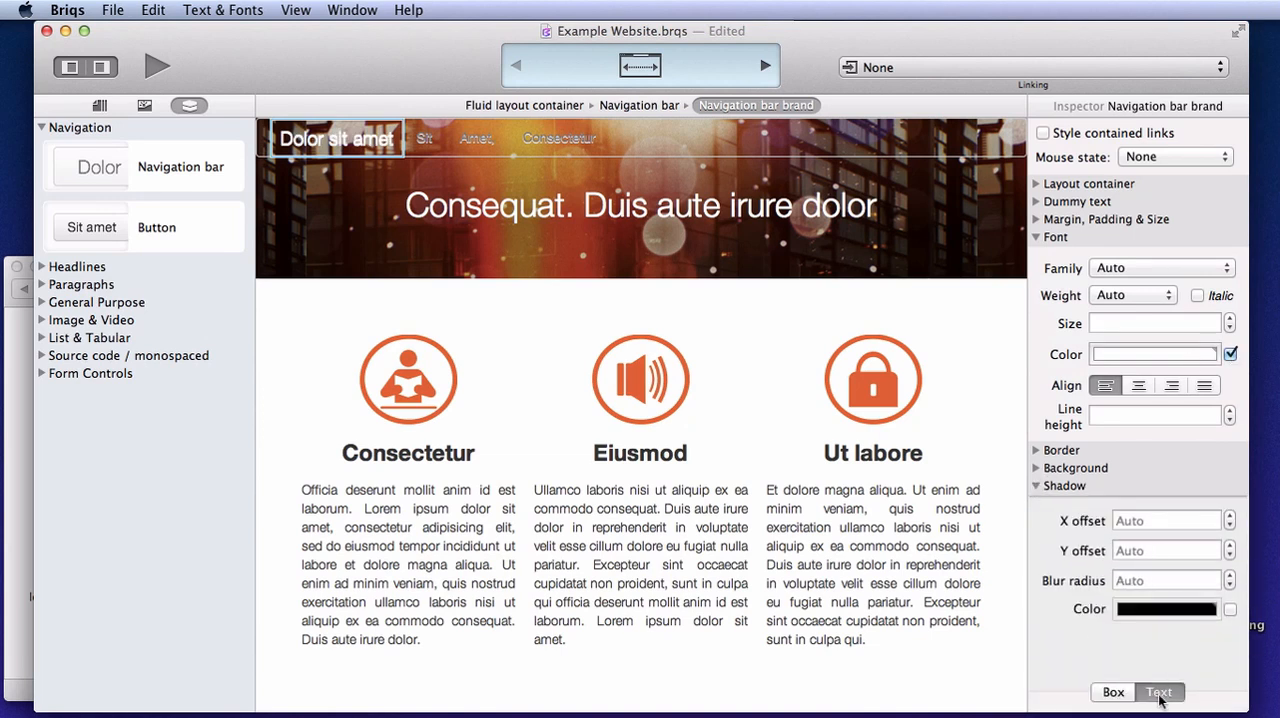
{"action": "type", "text": "0"}
{"action": "left_click", "coordinate": [1148, 553]}
{"action": "type", "text": "0"}
{"action": "left_click", "coordinate": [1151, 579]}
{"action": "type", "text": "0"}
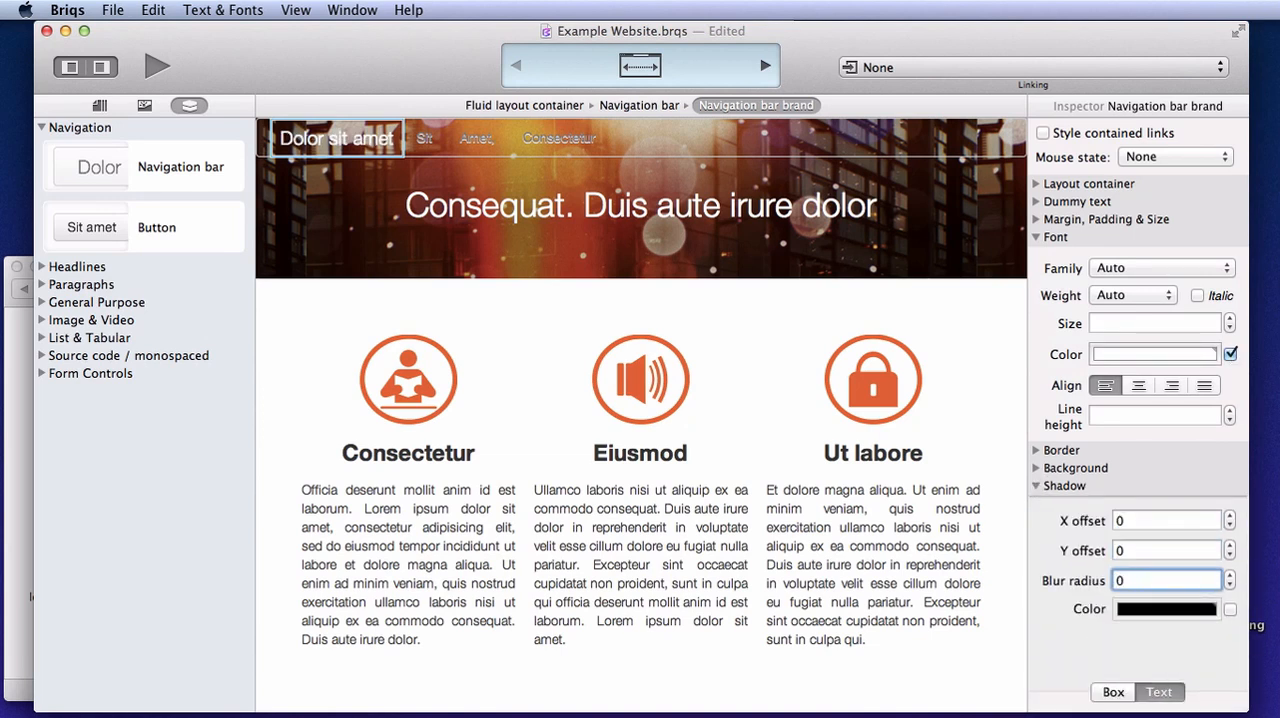
Set the navigation bar's border style to None
{"action": "left_click", "coordinate": [802, 149]}
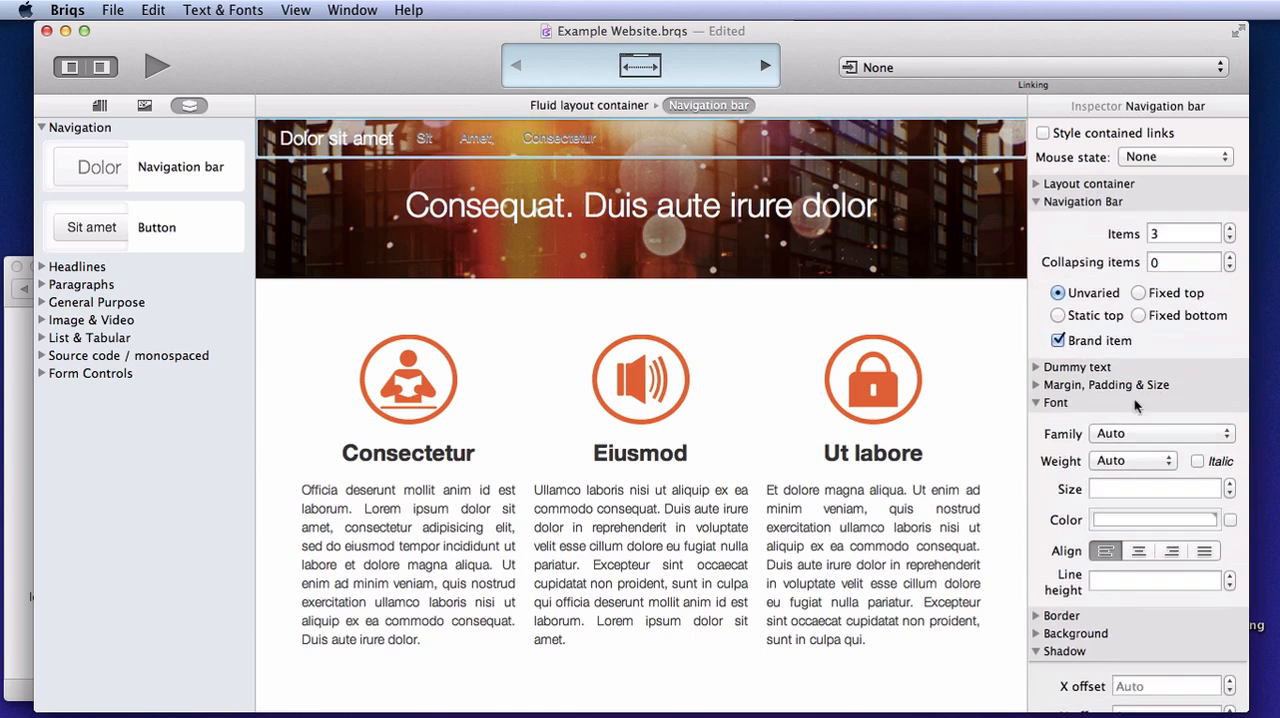
{"action": "left_click", "coordinate": [1037, 402]}
{"action": "left_click", "coordinate": [1037, 456]}
{"action": "left_click", "coordinate": [1037, 420]}
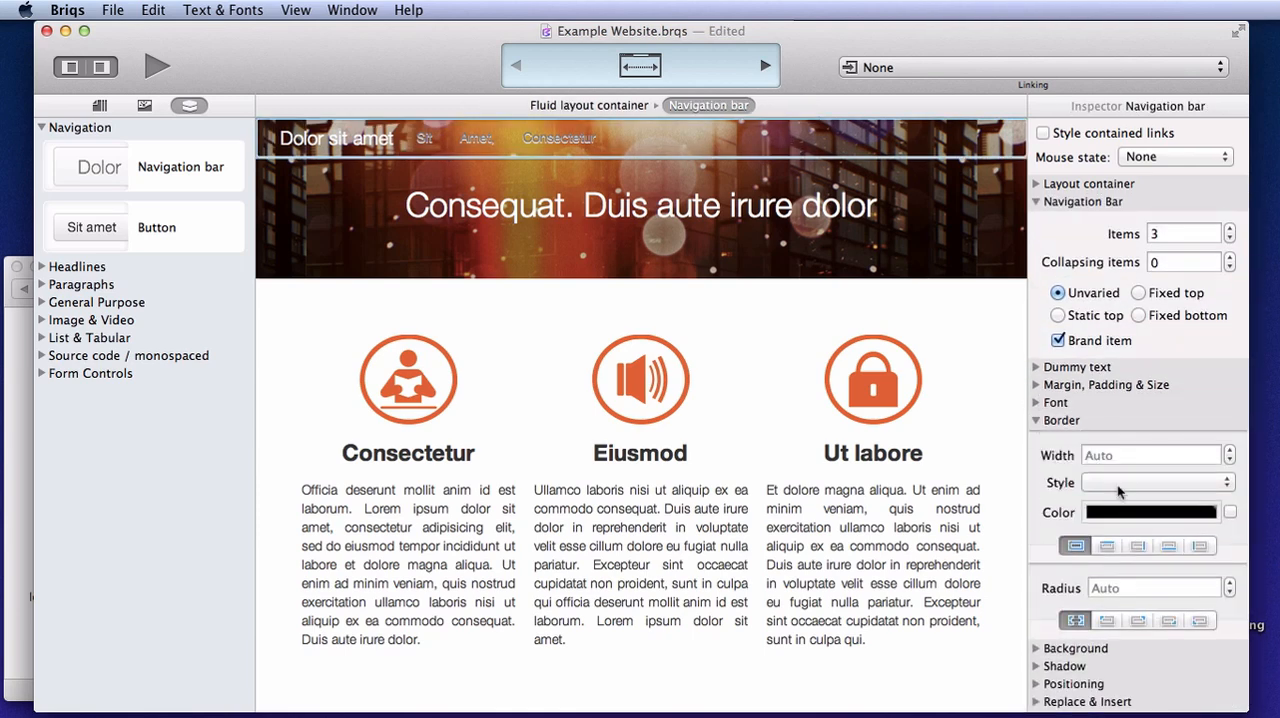
{"action": "left_click", "coordinate": [1116, 486]}
{"action": "left_click", "coordinate": [1133, 314]}
{"action": "left_click", "coordinate": [430, 204]}
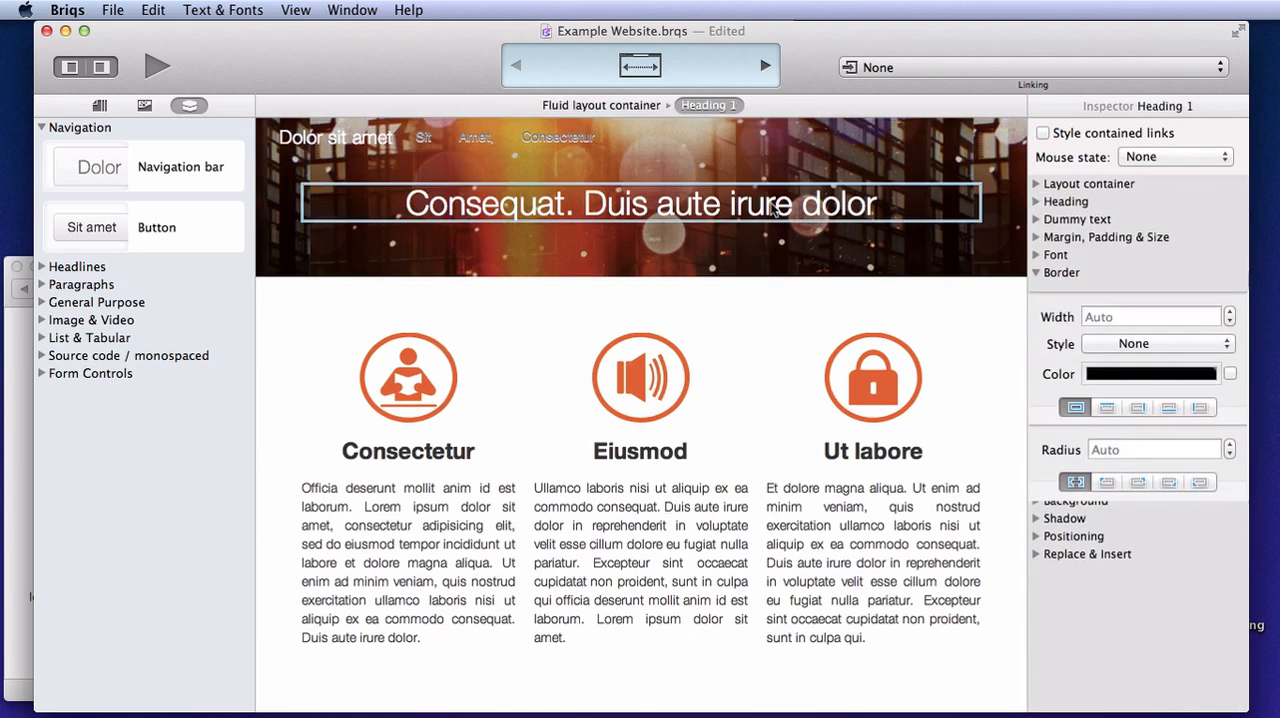
Give the navigation item "Sit" a white font color
{"action": "left_click", "coordinate": [424, 138]}
{"action": "left_click", "coordinate": [1060, 256]}
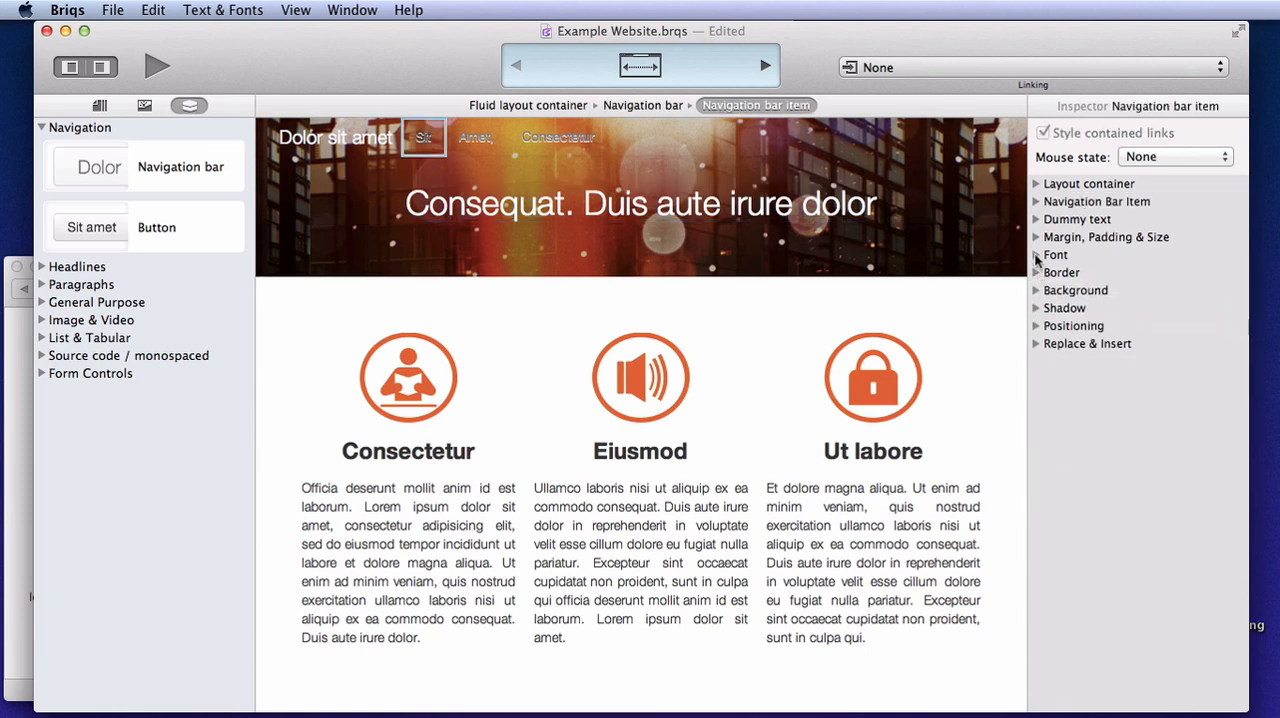
{"action": "left_click", "coordinate": [1230, 372]}
Set the text shadow's X offset, Y offset and blur radius to 0 for the navigation item "Sit"
{"action": "left_click", "coordinate": [1037, 503]}
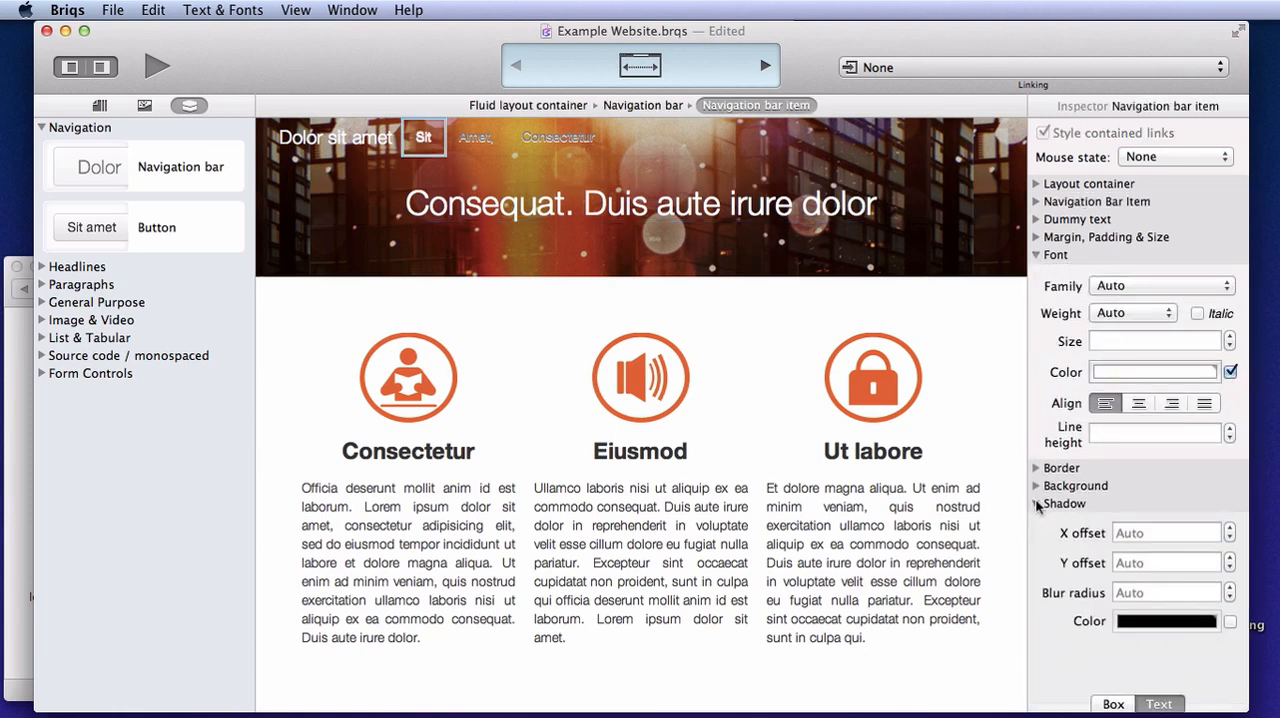
{"action": "scroll", "coordinate": [1092, 530], "scroll_direction": "down", "scroll_amount": 1}
{"action": "left_click", "coordinate": [1125, 512]}
{"action": "type", "text": "0"}
{"action": "left_click", "coordinate": [1120, 541]}
{"action": "type", "text": "0"}
{"action": "left_click", "coordinate": [1130, 571]}
{"action": "type", "text": "0"}
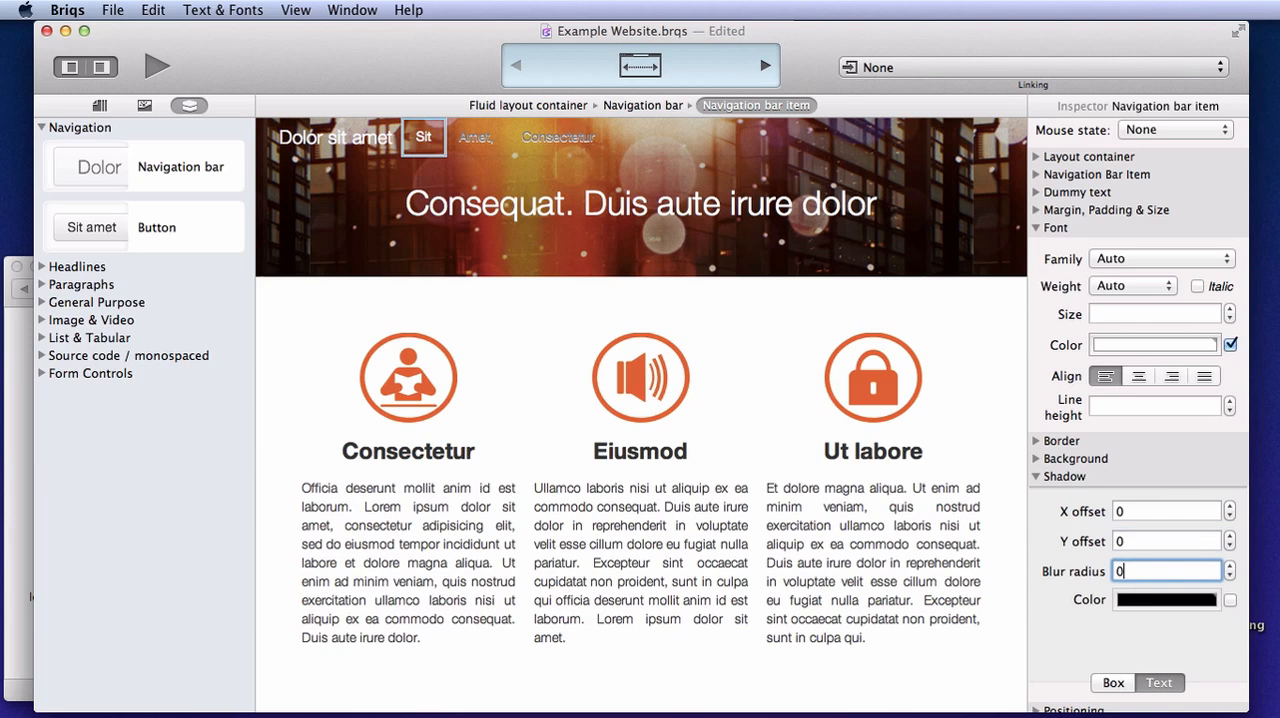
{"action": "key", "text": "Return"}
Copy the style of the navigation item "Sit" onto the items "Amet," and "Consectetur"
{"action": "left_click", "coordinate": [153, 10]}
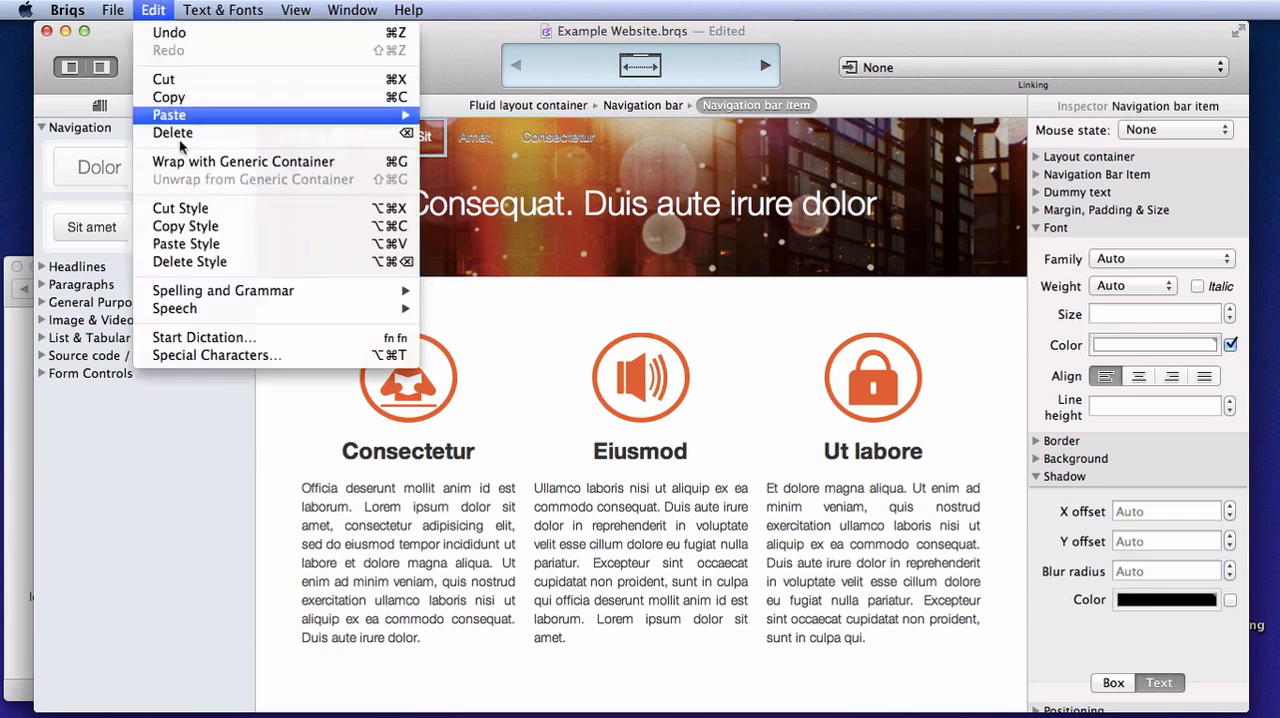
{"action": "left_click", "coordinate": [193, 224]}
{"action": "left_click", "coordinate": [472, 139]}
{"action": "key", "text": "alt+super+v"}
{"action": "left_click", "coordinate": [552, 140]}
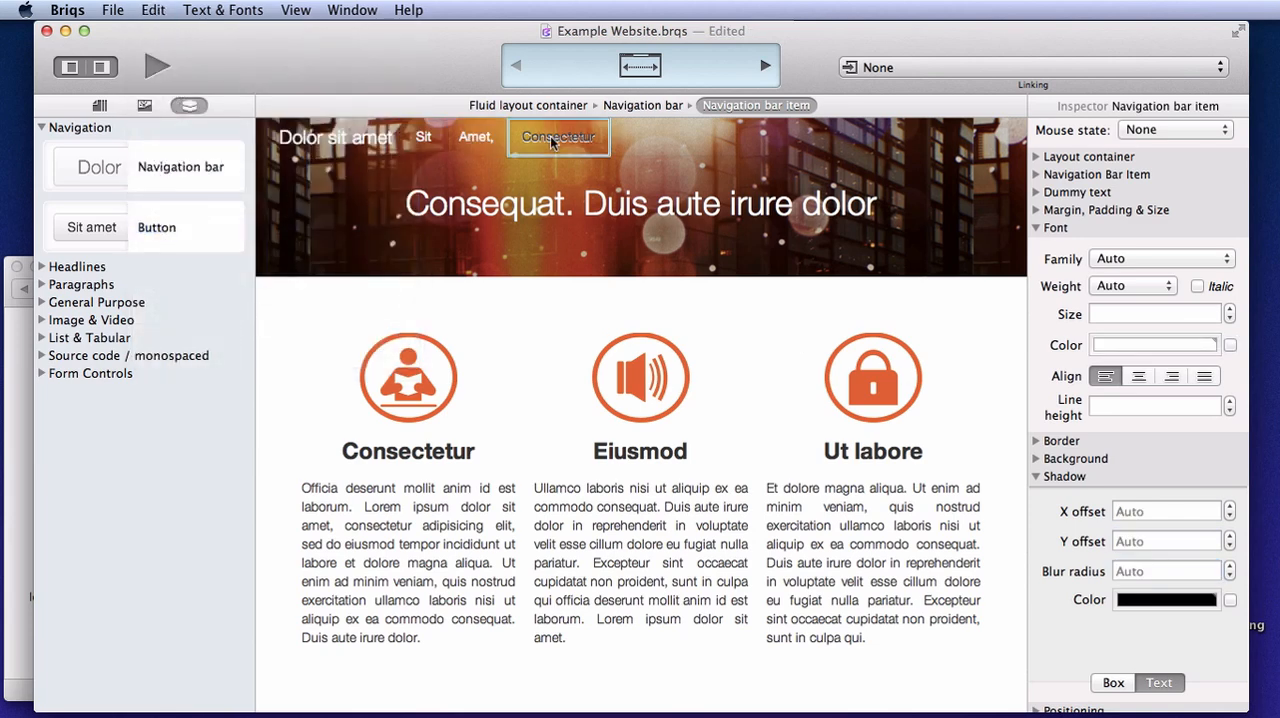
{"action": "key", "text": "alt+super+v"}
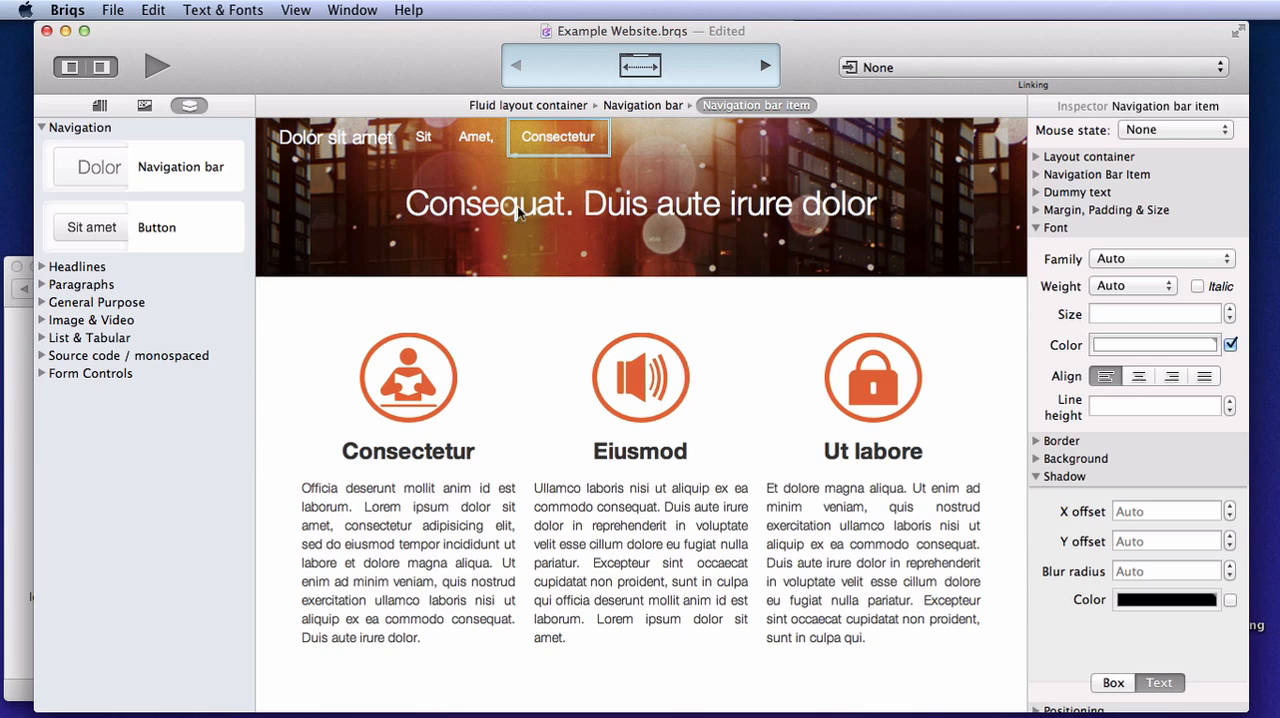
Replace the header's heading text with "Visual Webdesign" and add a second heading below it reading "Like It Should Be"
{"action": "left_click", "coordinate": [518, 210]}
{"action": "double_click", "coordinate": [518, 210]}
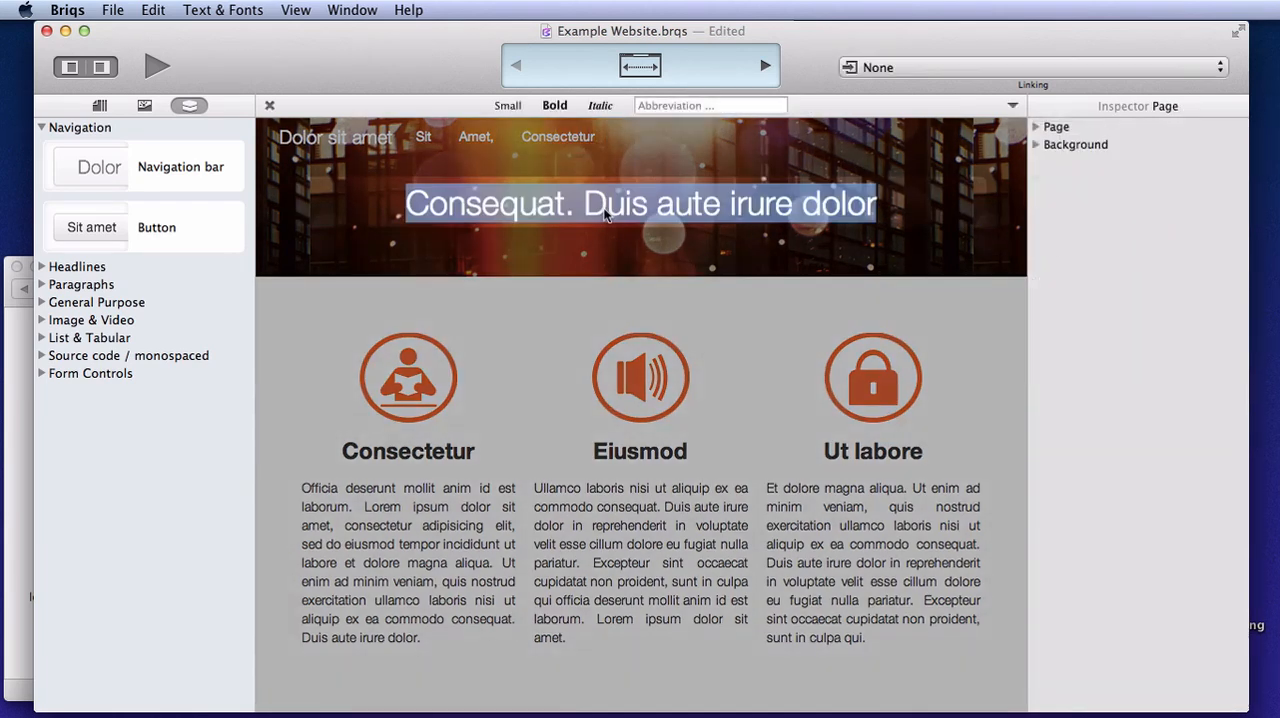
{"action": "type", "text": "Visual Webdesign"}
{"action": "key", "text": "Return"}
{"action": "type", "text": "Like It Should Be"}
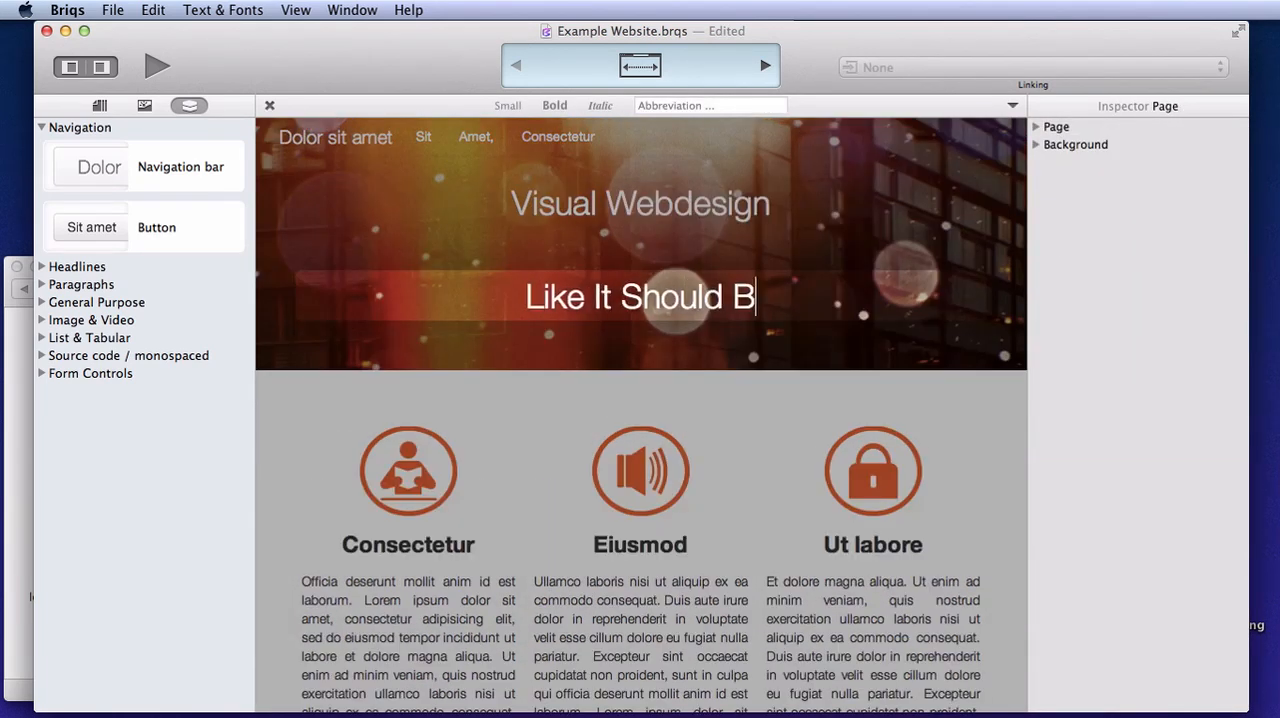
{"action": "left_click", "coordinate": [430, 224]}
Set the bottom margin of the "Visual Webdesign" heading to 0px
{"action": "left_click", "coordinate": [1037, 238]}
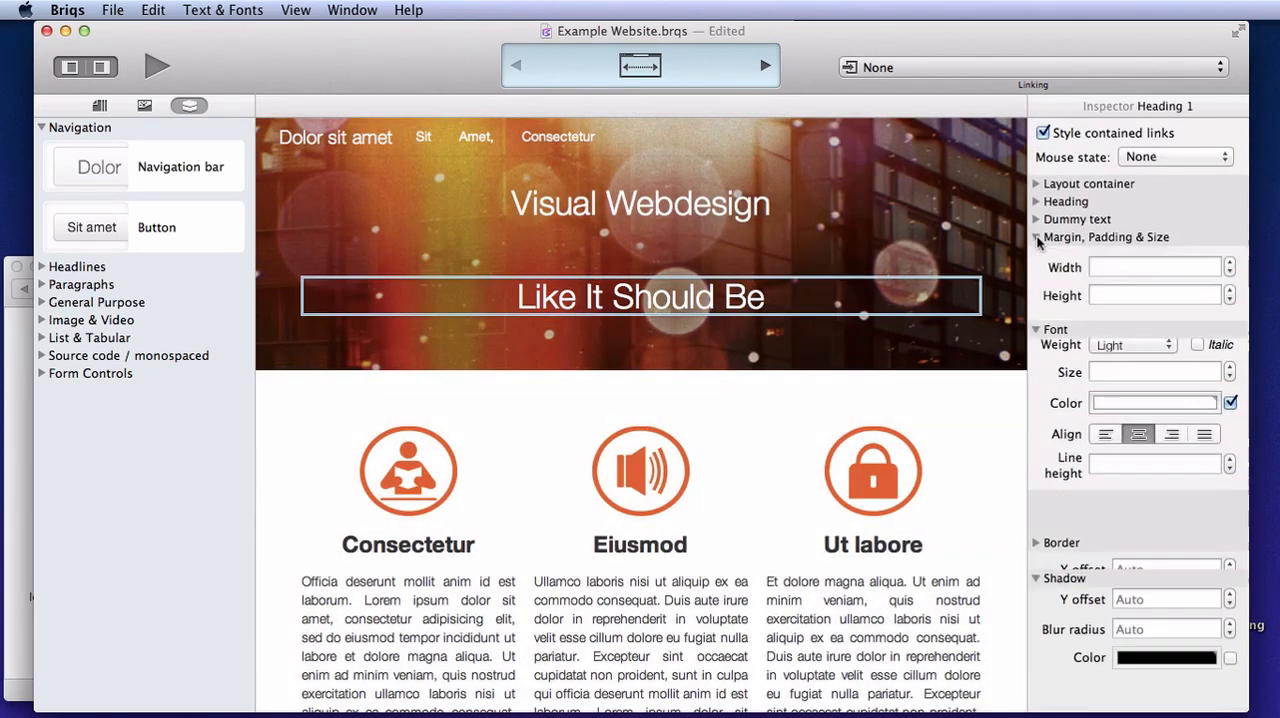
{"action": "left_click", "coordinate": [770, 199]}
{"action": "left_click", "coordinate": [1146, 272]}
{"action": "key", "text": "BackSpace"}
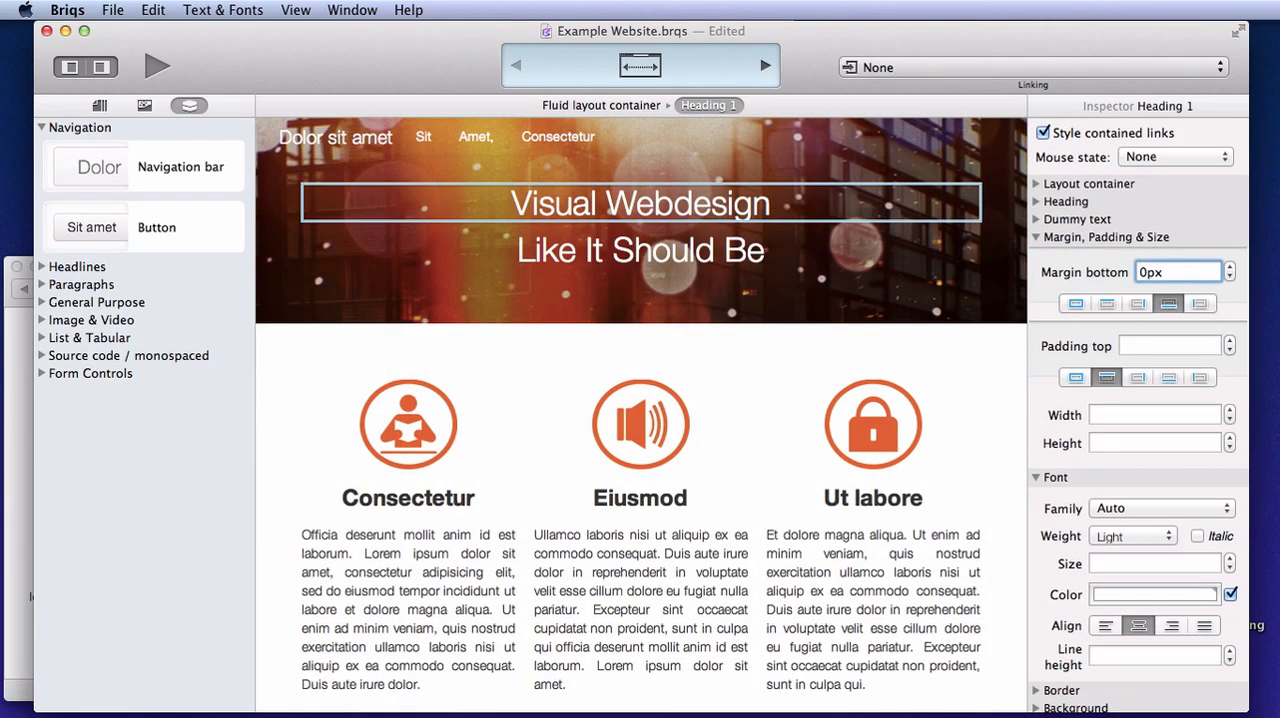
Set the "Visual Webdesign" heading to a font size of 70px and a line height of 80px
{"action": "left_click", "coordinate": [1037, 238]}
{"action": "left_click", "coordinate": [1098, 340]}
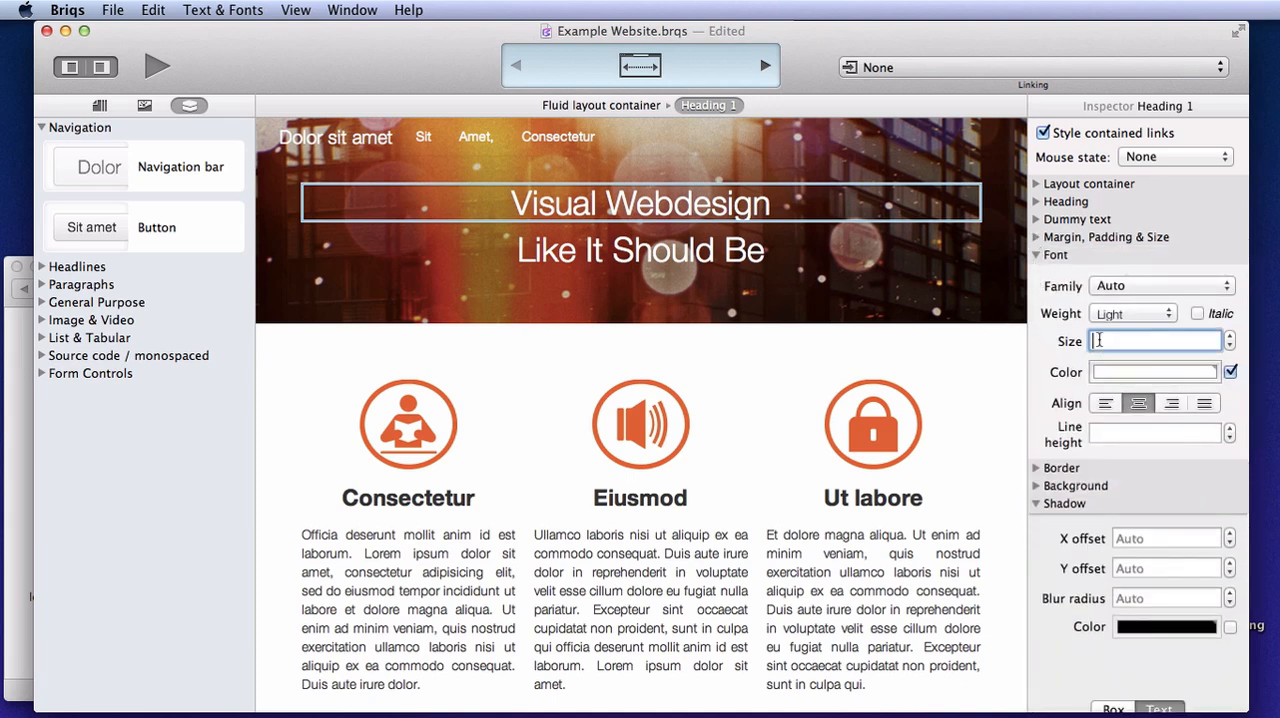
{"action": "type", "text": "70px"}
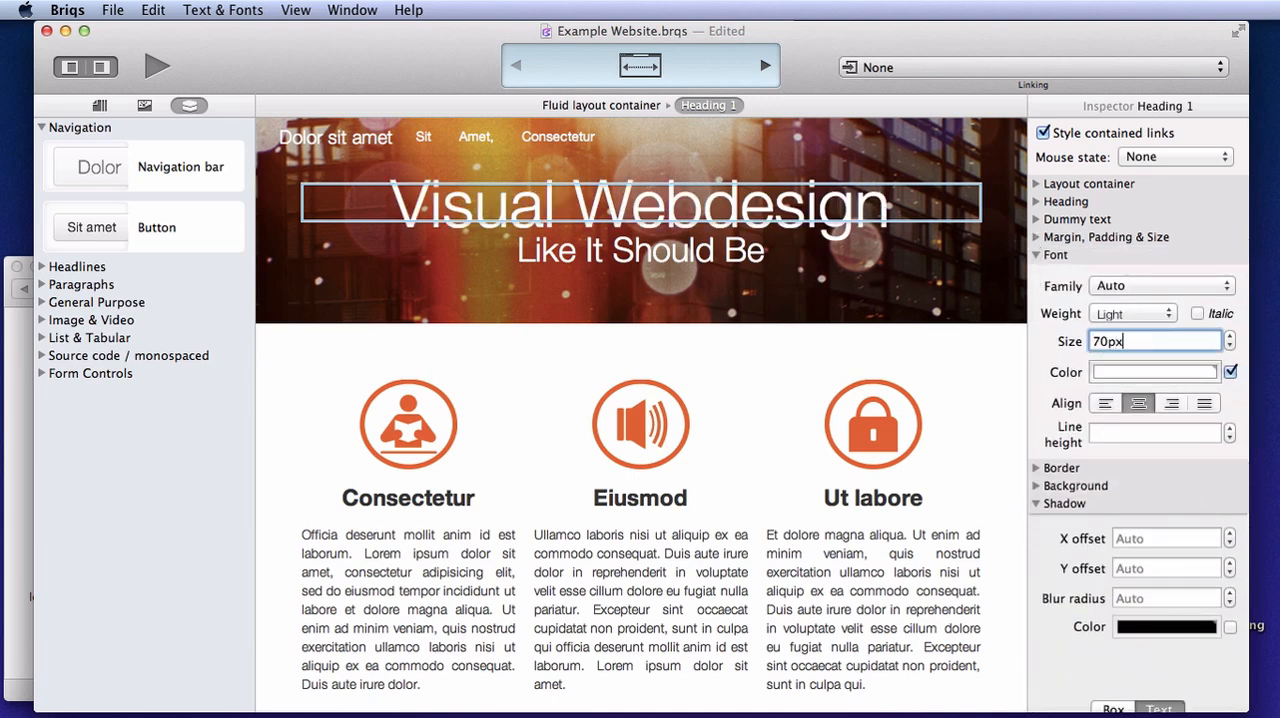
{"action": "key", "text": "Tab"}
{"action": "type", "text": "80px"}
Set the "Like It Should Be" heading to a font size of 70px and a line height of 80px
{"action": "left_click", "coordinate": [680, 288]}
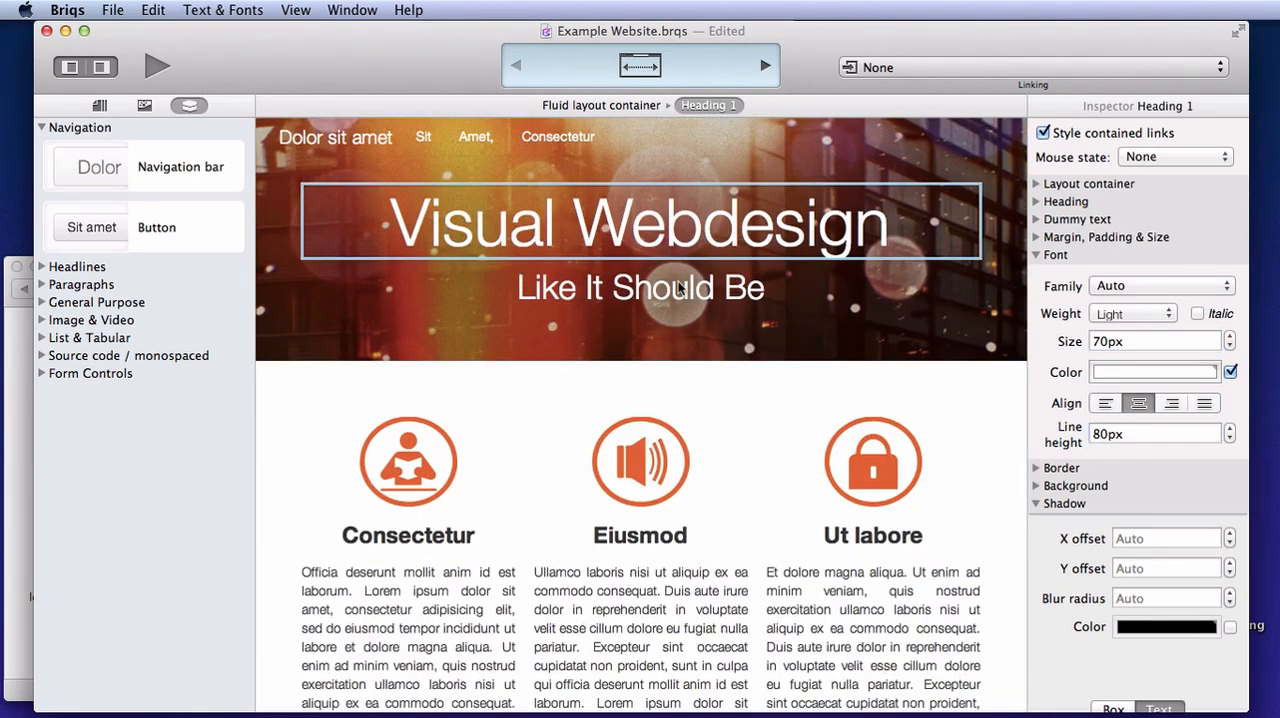
{"action": "left_click", "coordinate": [1139, 340]}
{"action": "type", "text": "70px"}
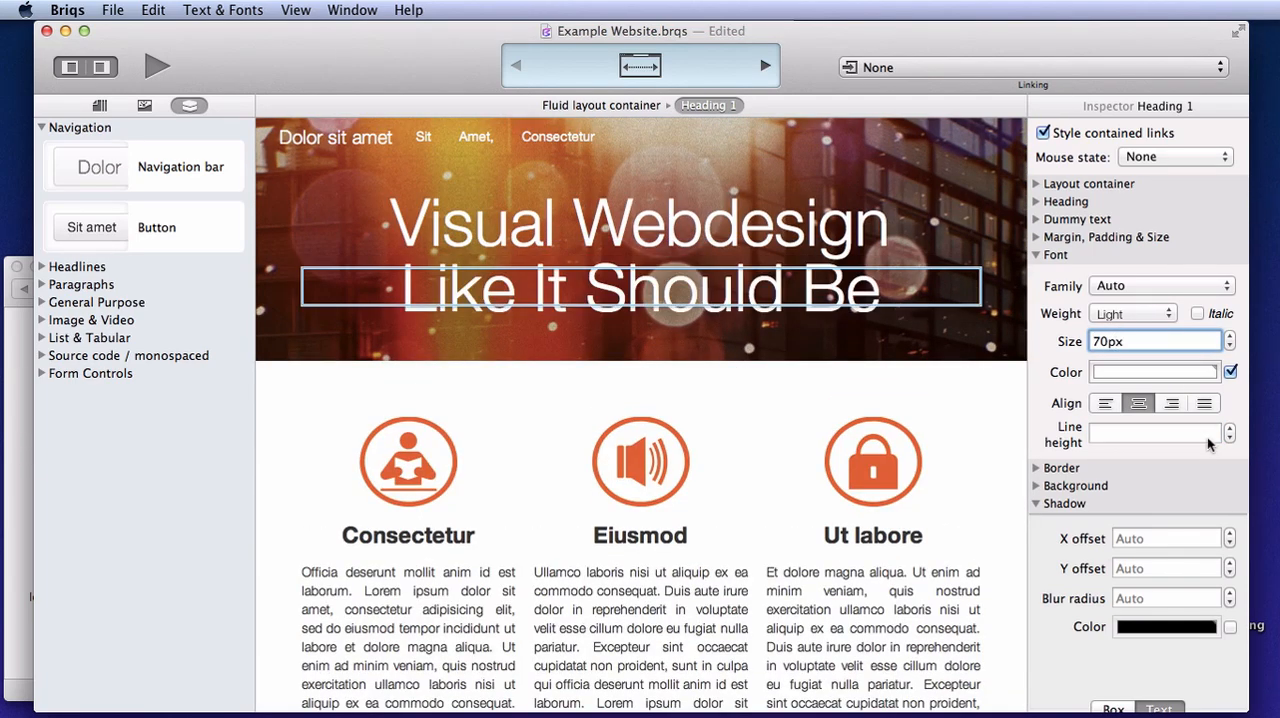
{"action": "key", "text": "Tab"}
{"action": "type", "text": "80px"}
Set the top margin of the "Visual Webdesign" heading to 40px
{"action": "left_click", "coordinate": [567, 232]}
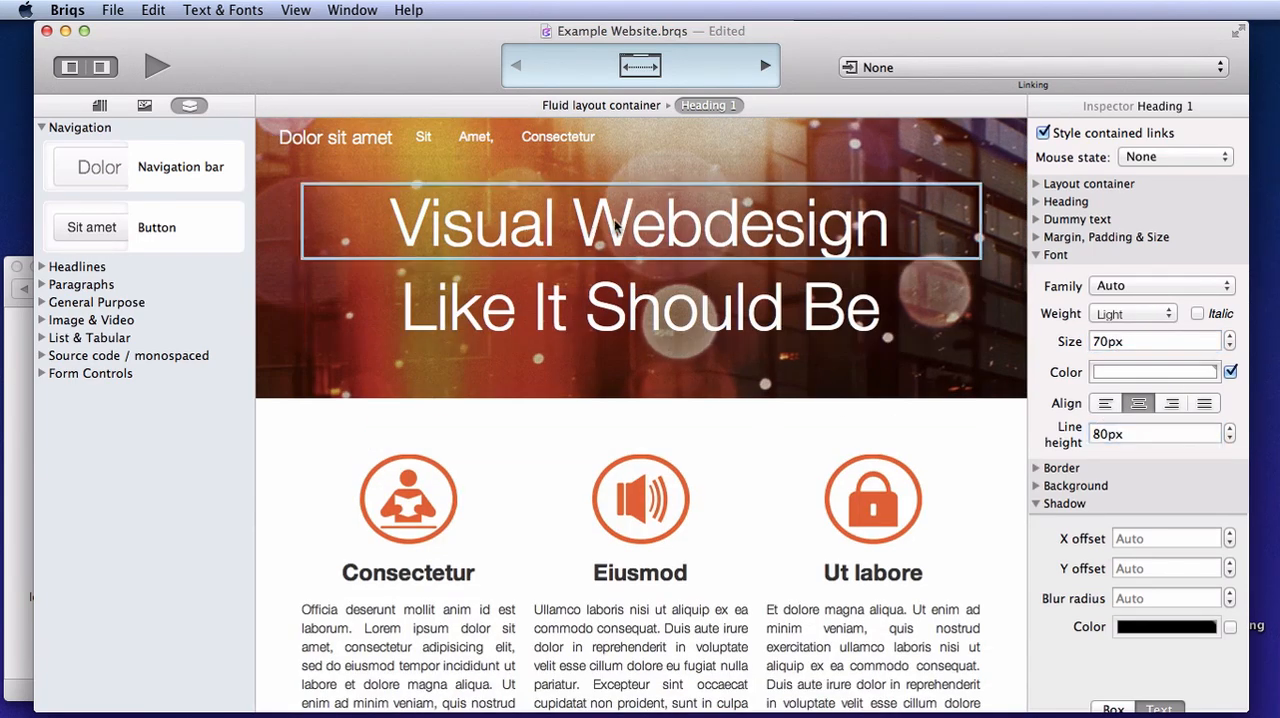
{"action": "left_click", "coordinate": [1038, 255]}
{"action": "left_click", "coordinate": [1038, 237]}
{"action": "left_click", "coordinate": [1106, 303]}
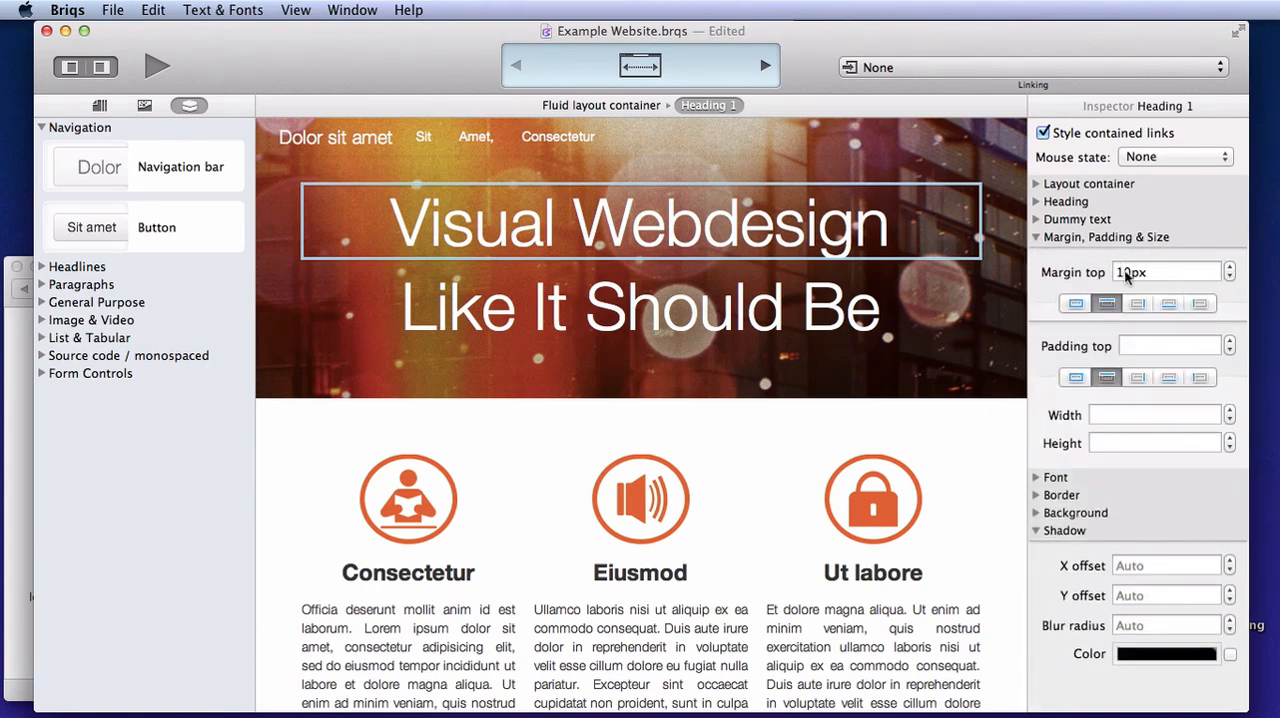
{"action": "left_click", "coordinate": [1124, 273]}
{"action": "key", "text": "BackSpace"}
{"action": "type", "text": "4"}
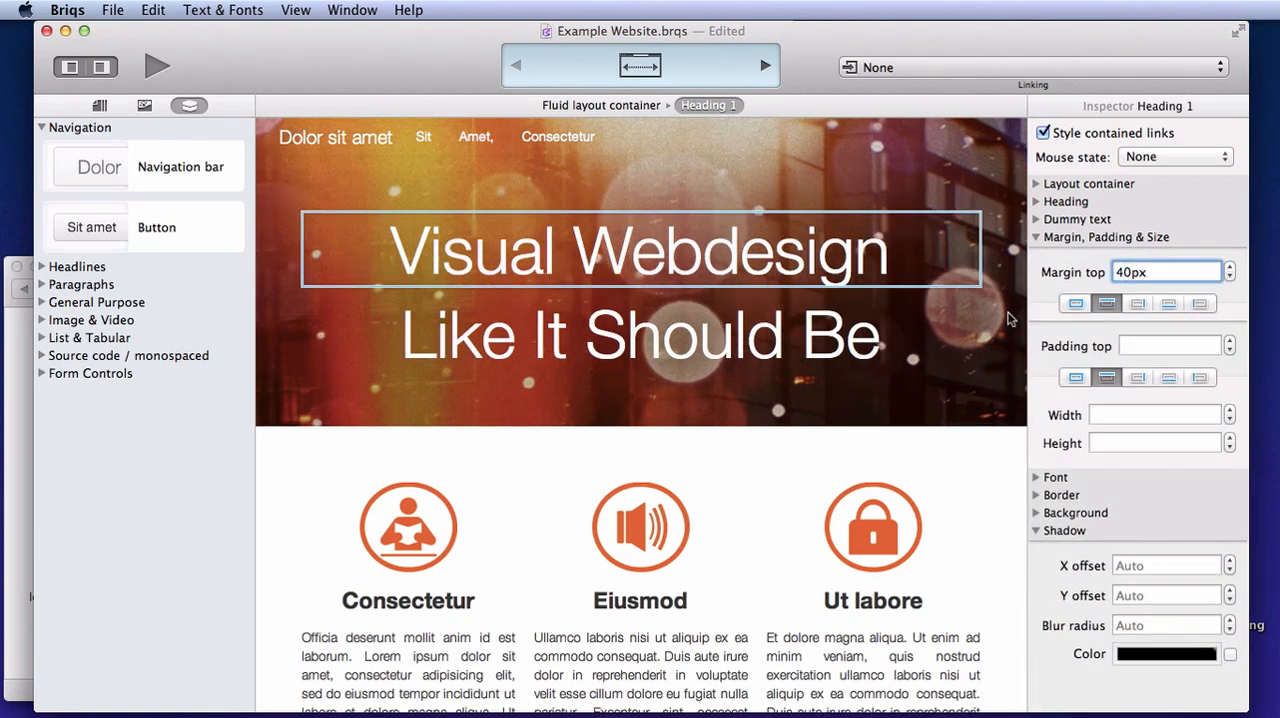
Set the bottom margin of the "Like It Should Be" heading to 80px
{"action": "left_click", "coordinate": [850, 338]}
{"action": "left_click", "coordinate": [1168, 305]}
{"action": "left_click", "coordinate": [1150, 275]}
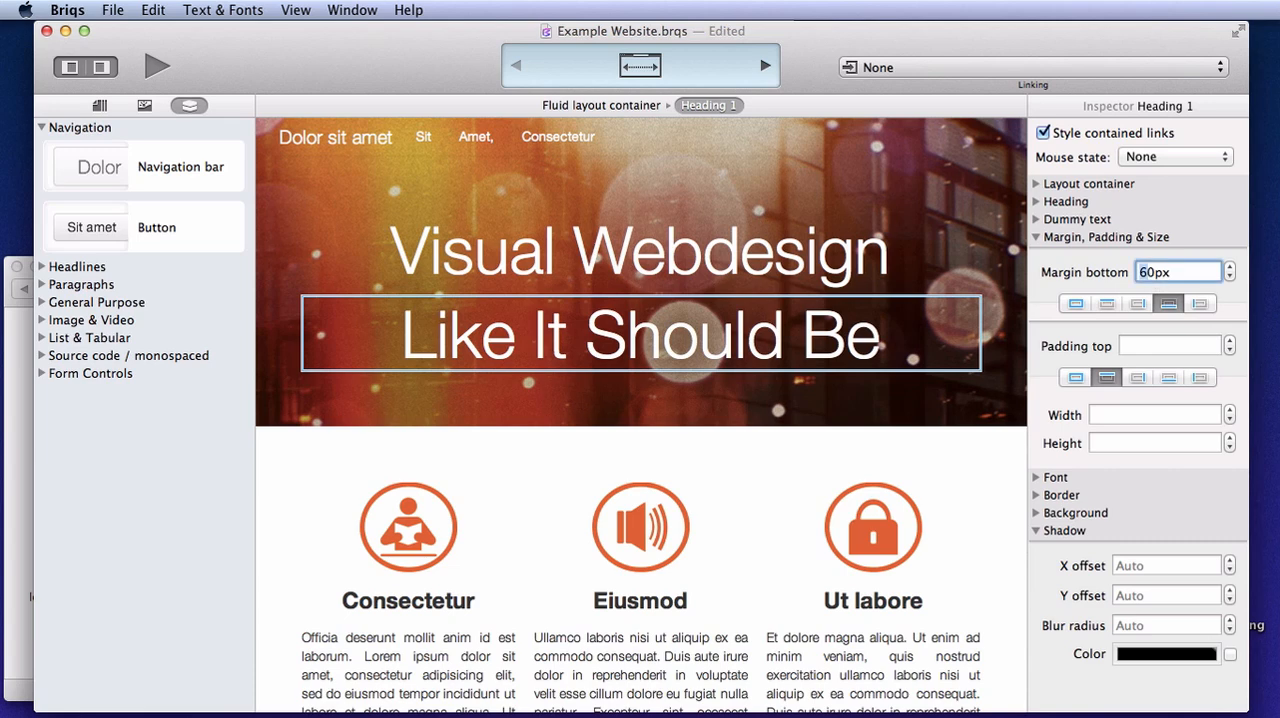
{"action": "key", "text": "BackSpace"}
{"action": "type", "text": "8"}
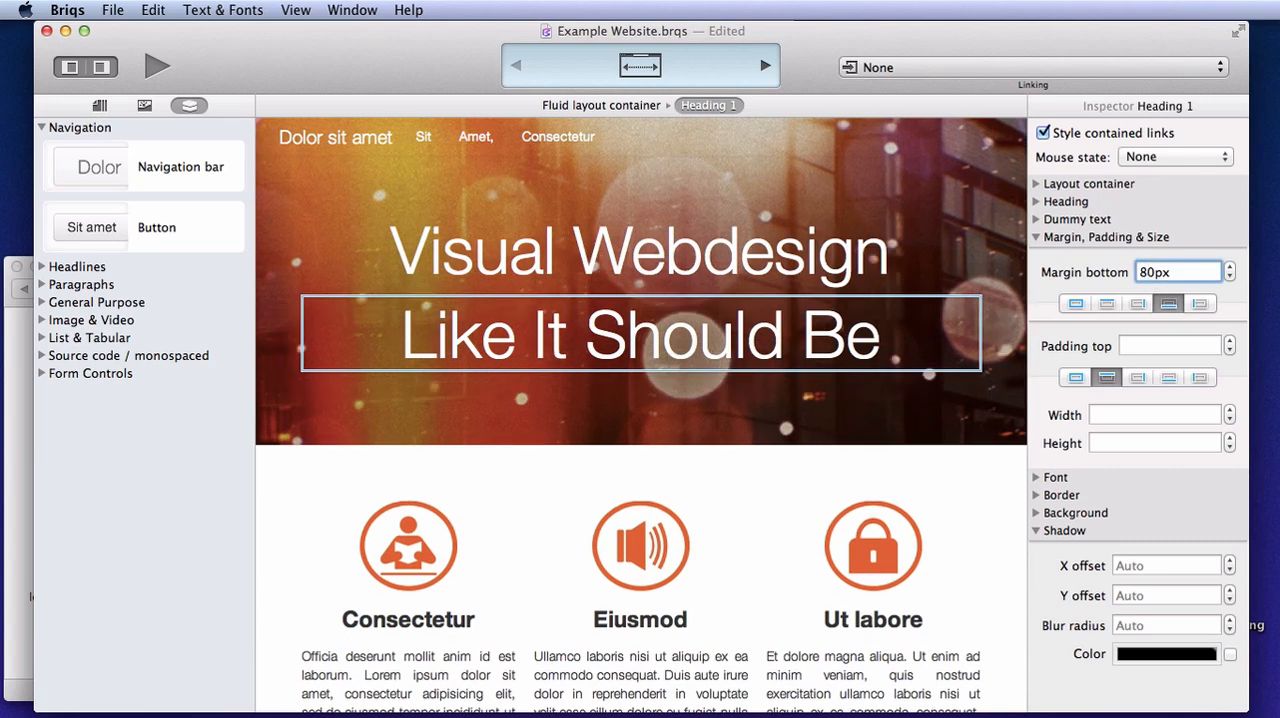
Remove the navigation bar's box shadow by setting its X offset, Y offset, blur radius and spread radius to 0
{"action": "left_click", "coordinate": [636, 152]}
{"action": "left_click", "coordinate": [638, 148]}
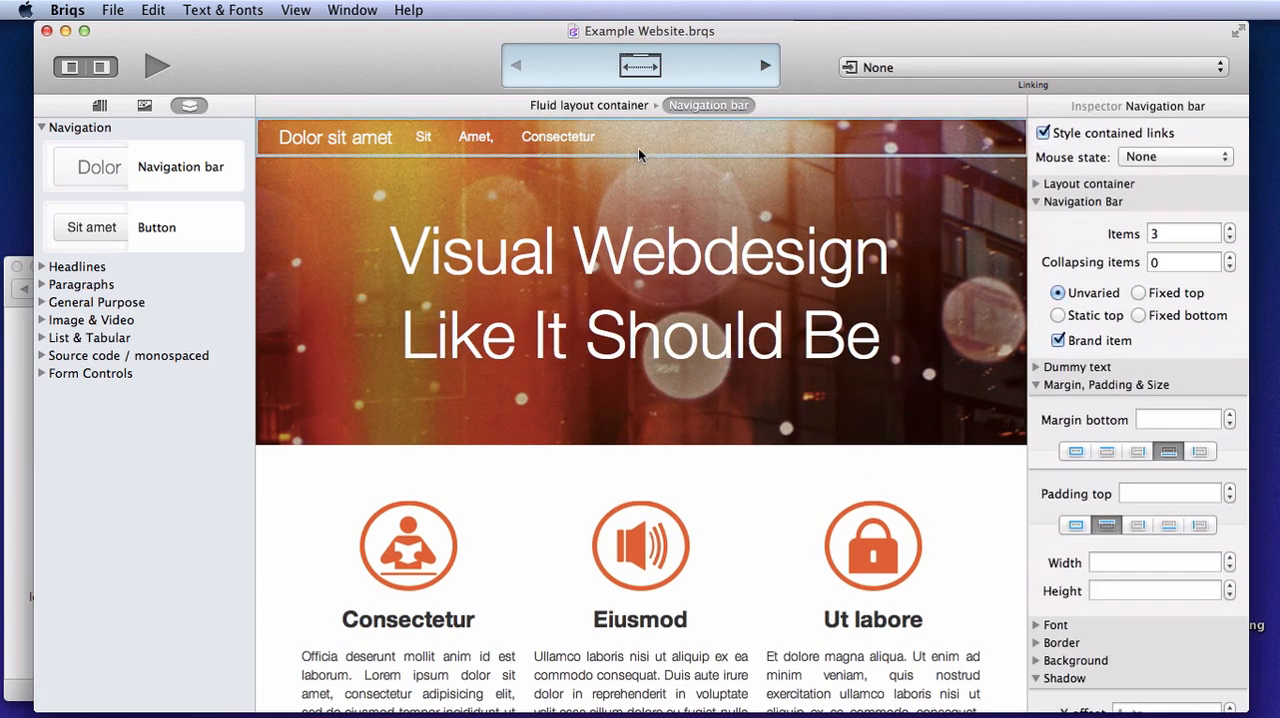
{"action": "left_click", "coordinate": [1035, 384]}
{"action": "left_click", "coordinate": [1036, 201]}
{"action": "left_click", "coordinate": [1114, 514]}
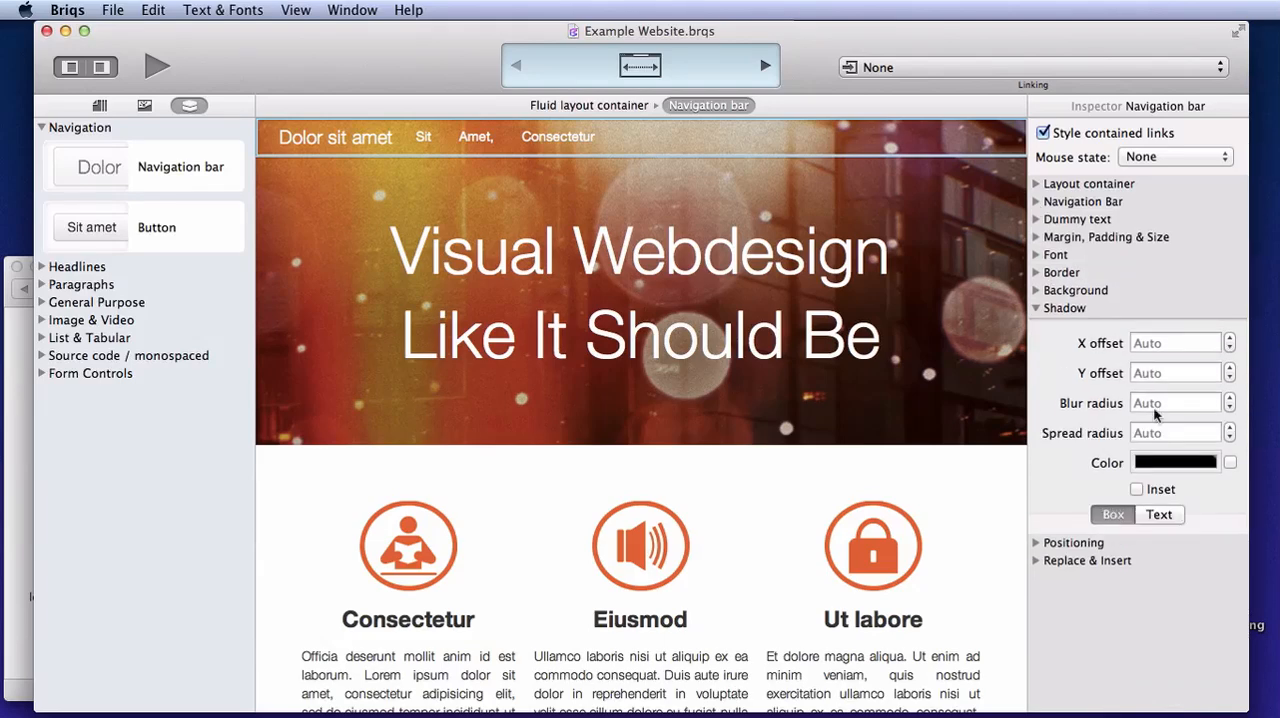
{"action": "key", "text": "Tab"}
{"action": "type", "text": "0"}
{"action": "key", "text": "Tab"}
{"action": "type", "text": "0"}
{"action": "key", "text": "Tab"}
{"action": "type", "text": "0"}
{"action": "key", "text": "Tab"}
{"action": "type", "text": "0"}
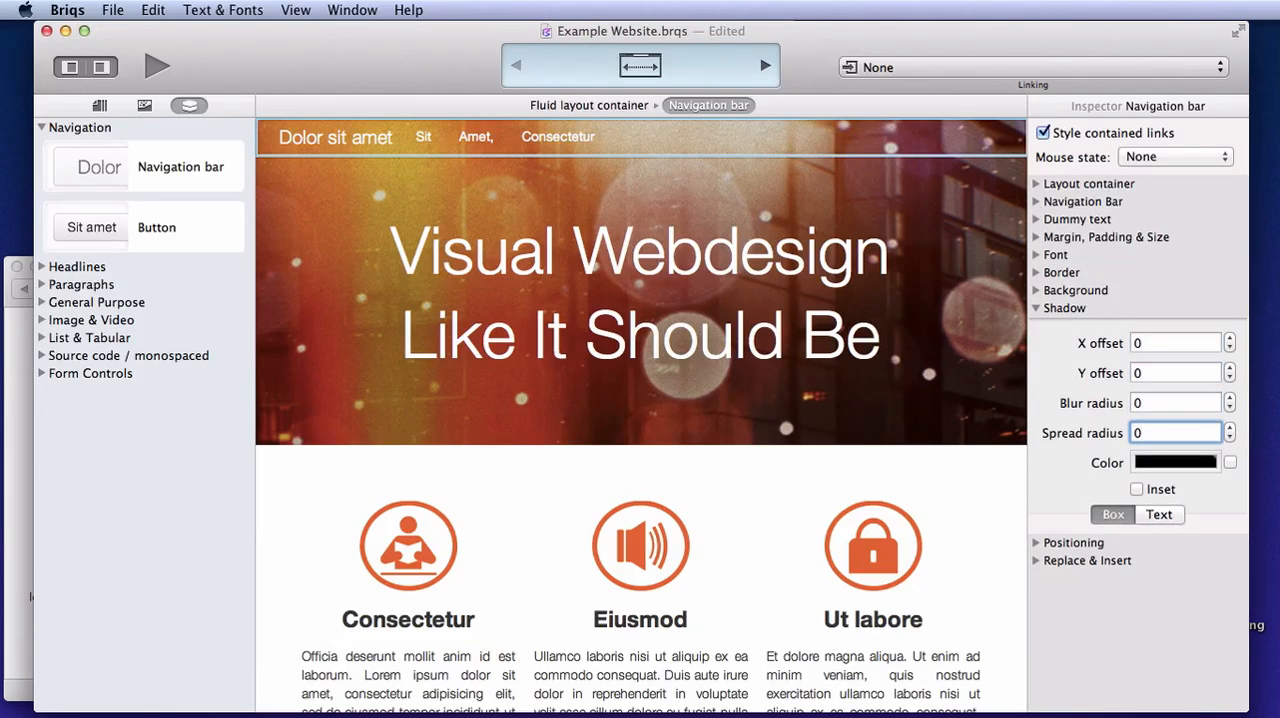
{"action": "left_click", "coordinate": [279, 234]}
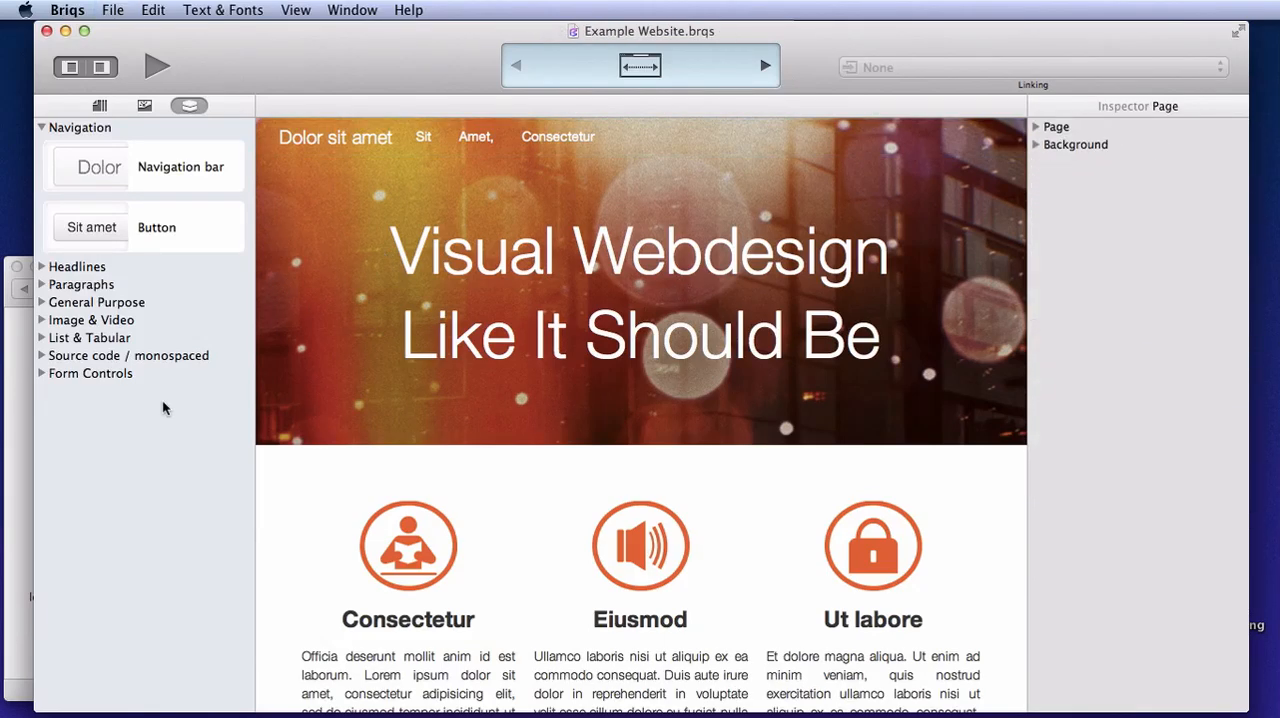
Insert flower.png from the Desktop folder in Finder into the navigation bar's brand item, before its text
{"action": "left_click", "coordinate": [16, 400]}
{"action": "left_click_drag", "start_coordinate": [309, 449], "coordinate": [281, 134]}
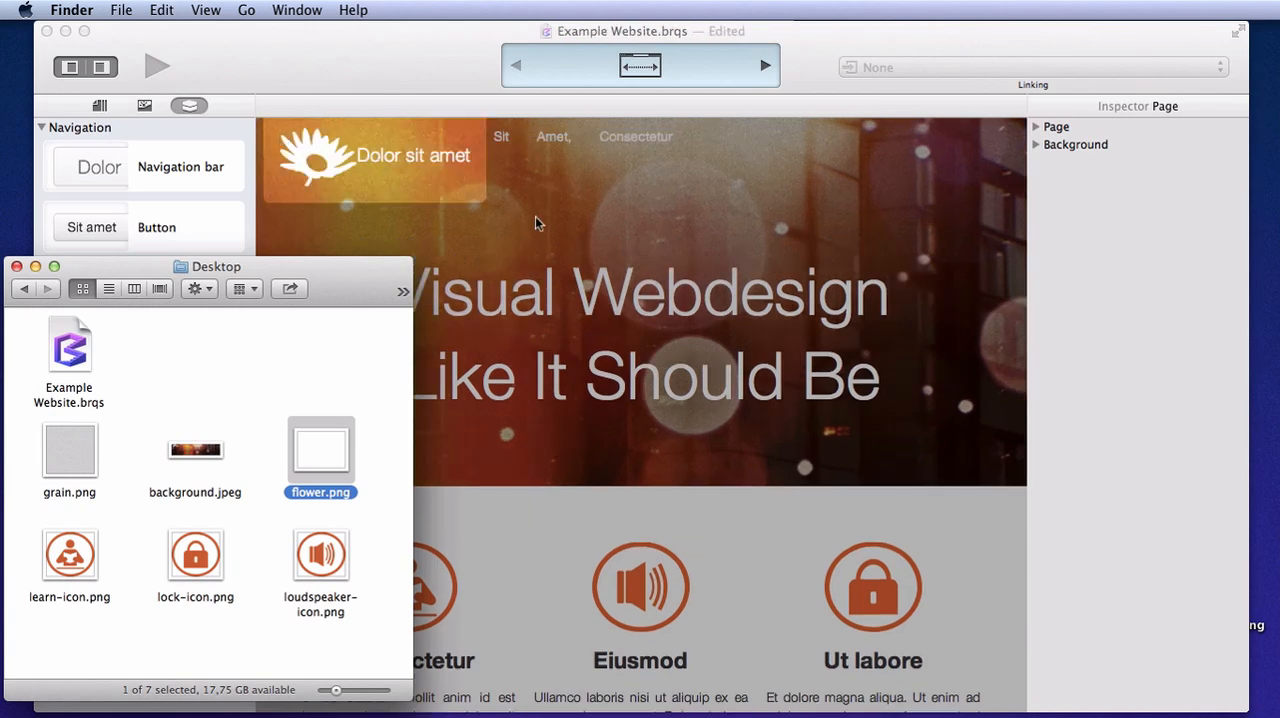
{"action": "left_click", "coordinate": [535, 223]}
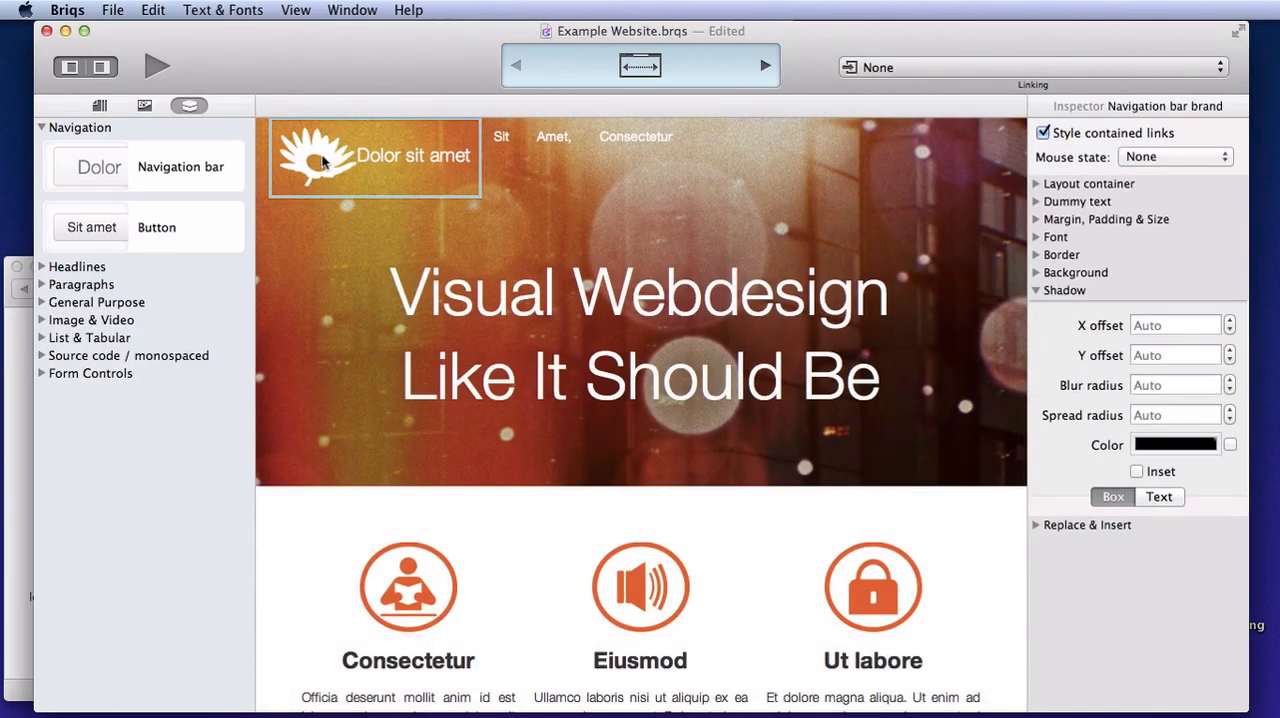
Set the width of the flower image in the brand item to 40px
{"action": "left_click", "coordinate": [322, 160]}
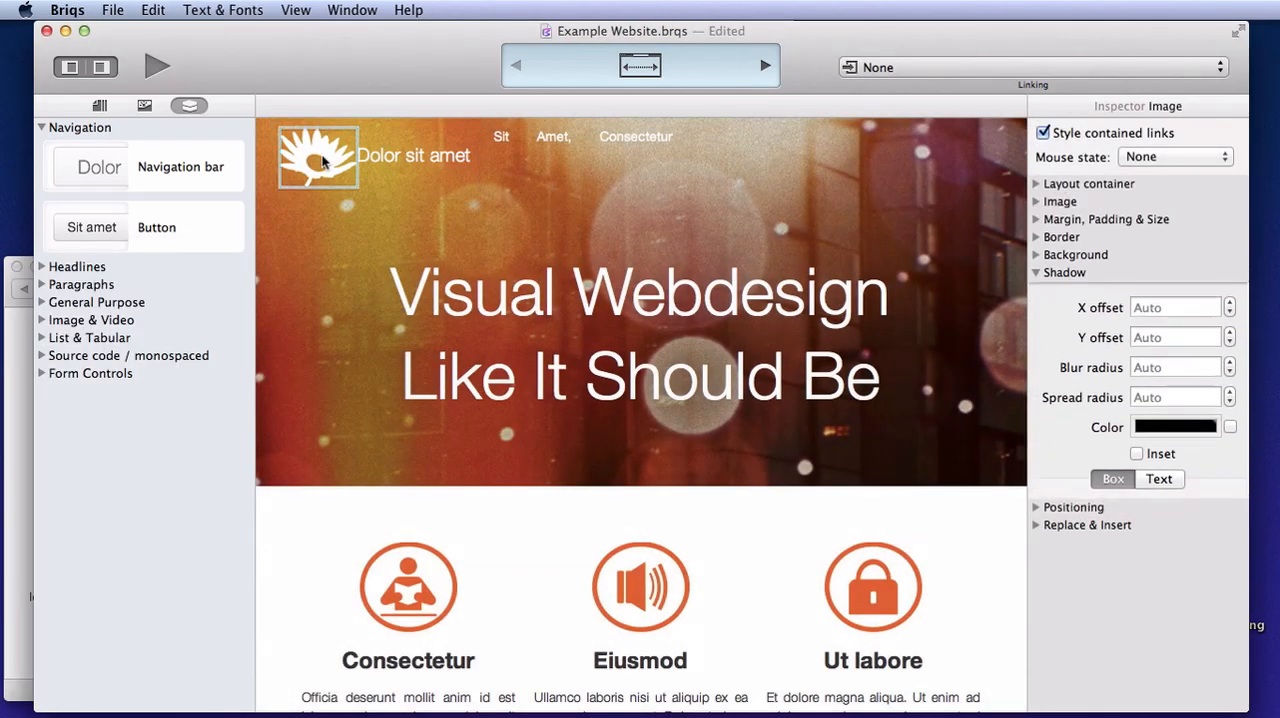
{"action": "left_click", "coordinate": [1037, 272]}
{"action": "left_click", "coordinate": [1037, 219]}
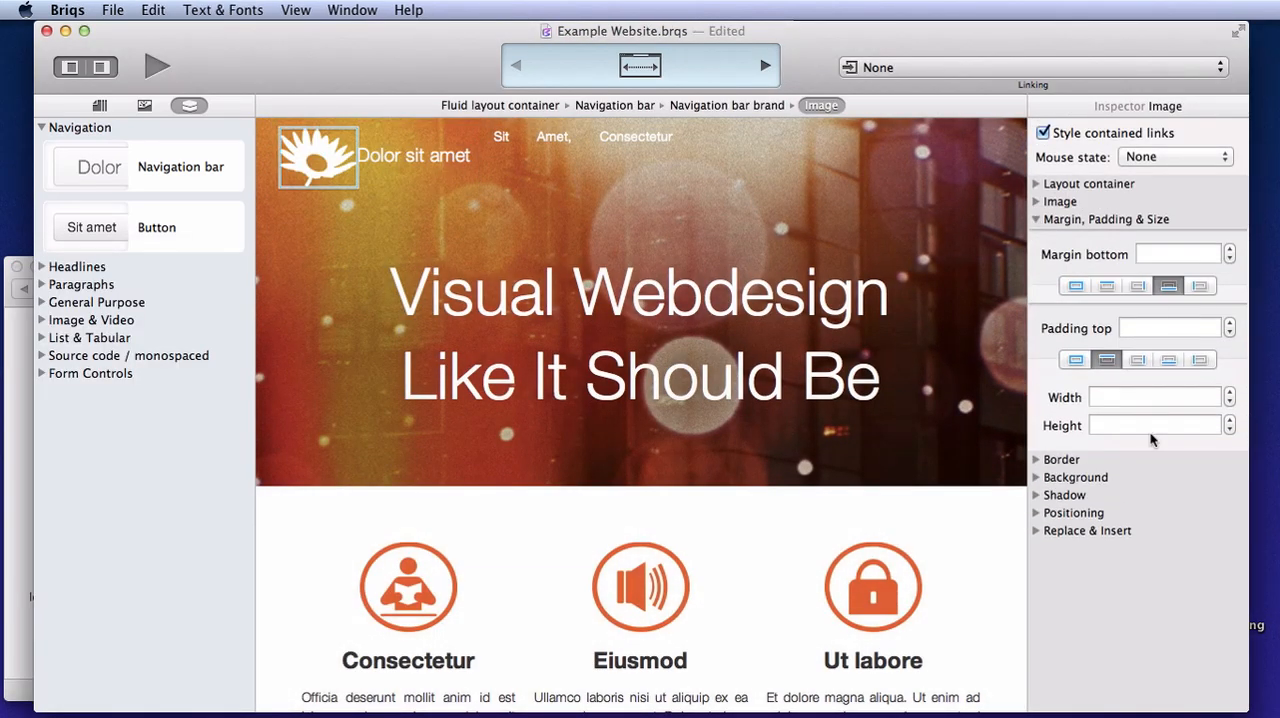
{"action": "left_click", "coordinate": [1114, 396]}
{"action": "type", "text": "40px"}
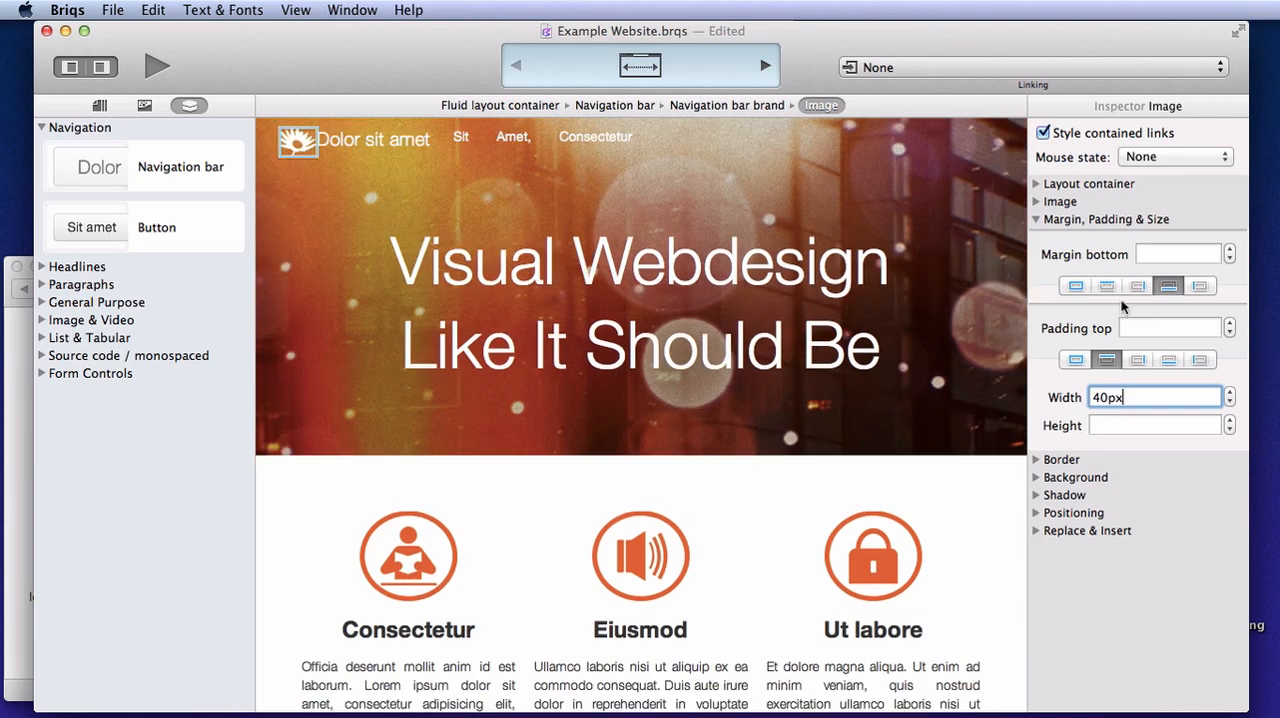
Give the flower image a top margin of -3px and a right margin of 5px
{"action": "left_click", "coordinate": [1107, 286]}
{"action": "left_click", "coordinate": [1163, 256]}
{"action": "type", "text": "-3px"}
{"action": "key", "text": "Return"}
{"action": "left_click", "coordinate": [1138, 286]}
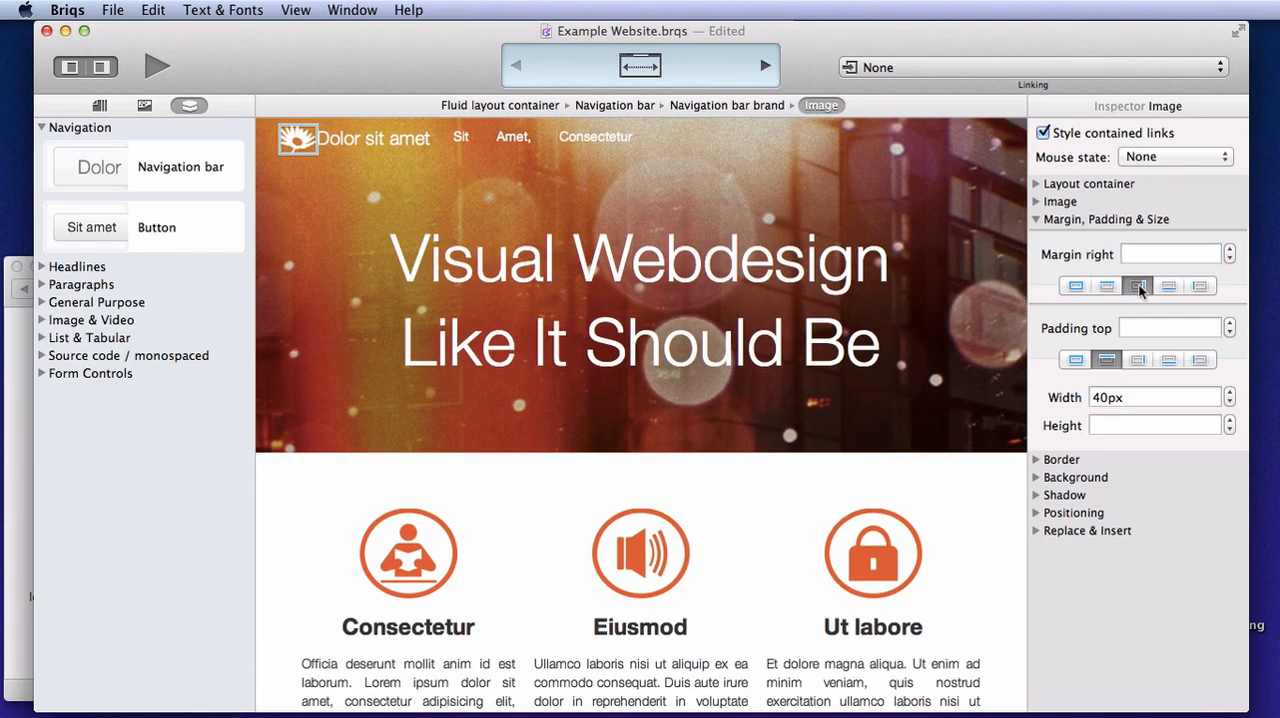
{"action": "left_click", "coordinate": [1165, 254]}
{"action": "type", "text": "5px"}
{"action": "key", "text": "Return"}
{"action": "left_click", "coordinate": [278, 514]}
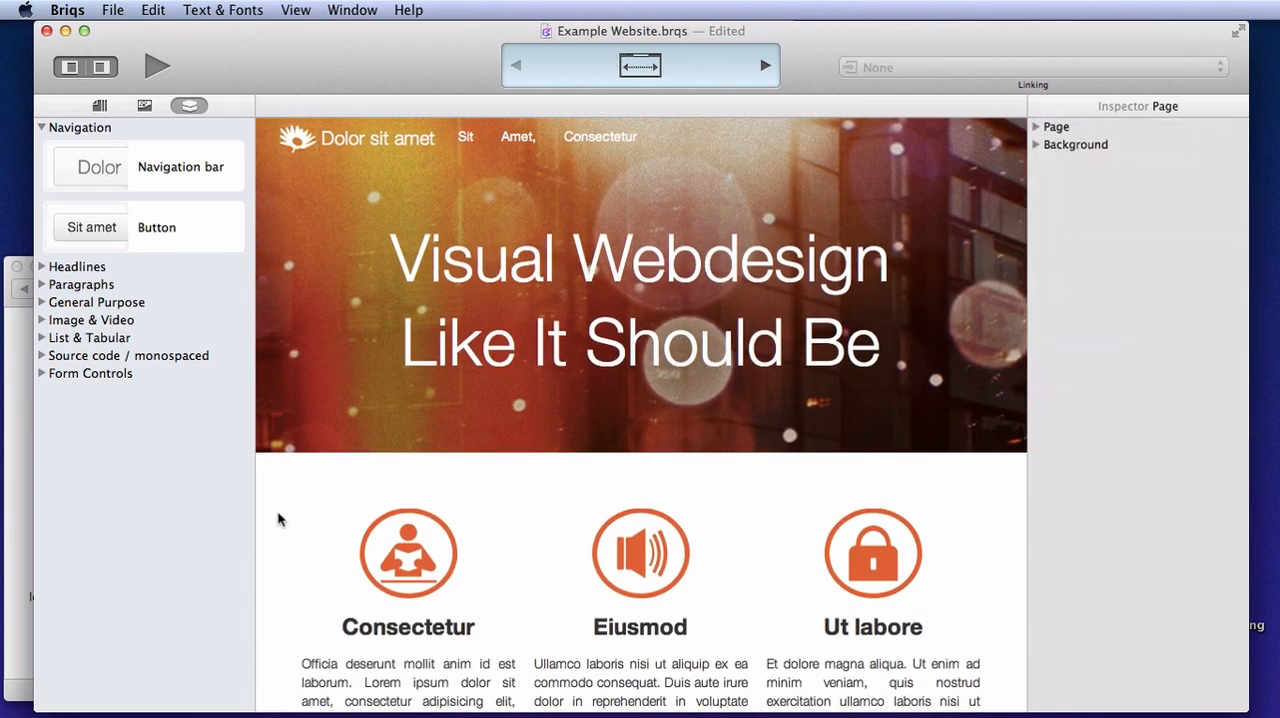
Browse the web fonts from the navigation bar brand's font settings and select the italic Lora style on page 2
{"action": "left_click", "coordinate": [356, 136]}
{"action": "left_click", "coordinate": [1100, 219]}
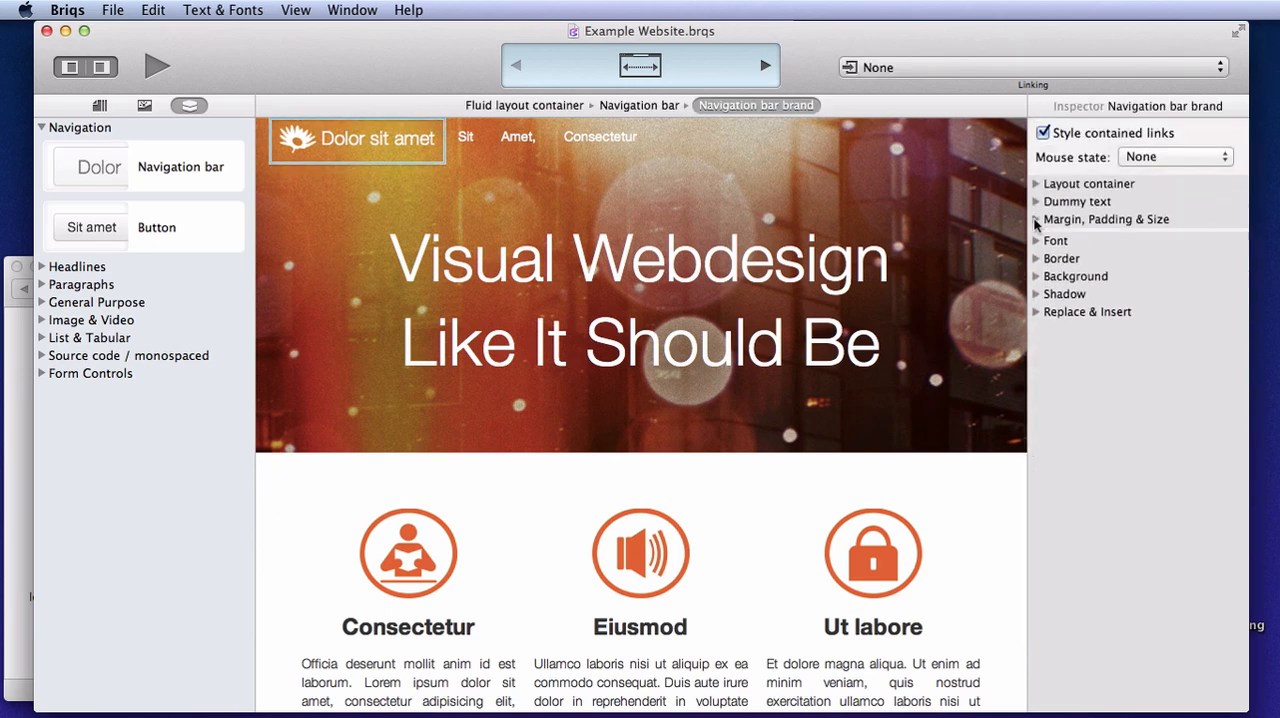
{"action": "left_click", "coordinate": [1080, 237]}
{"action": "left_click", "coordinate": [1195, 267]}
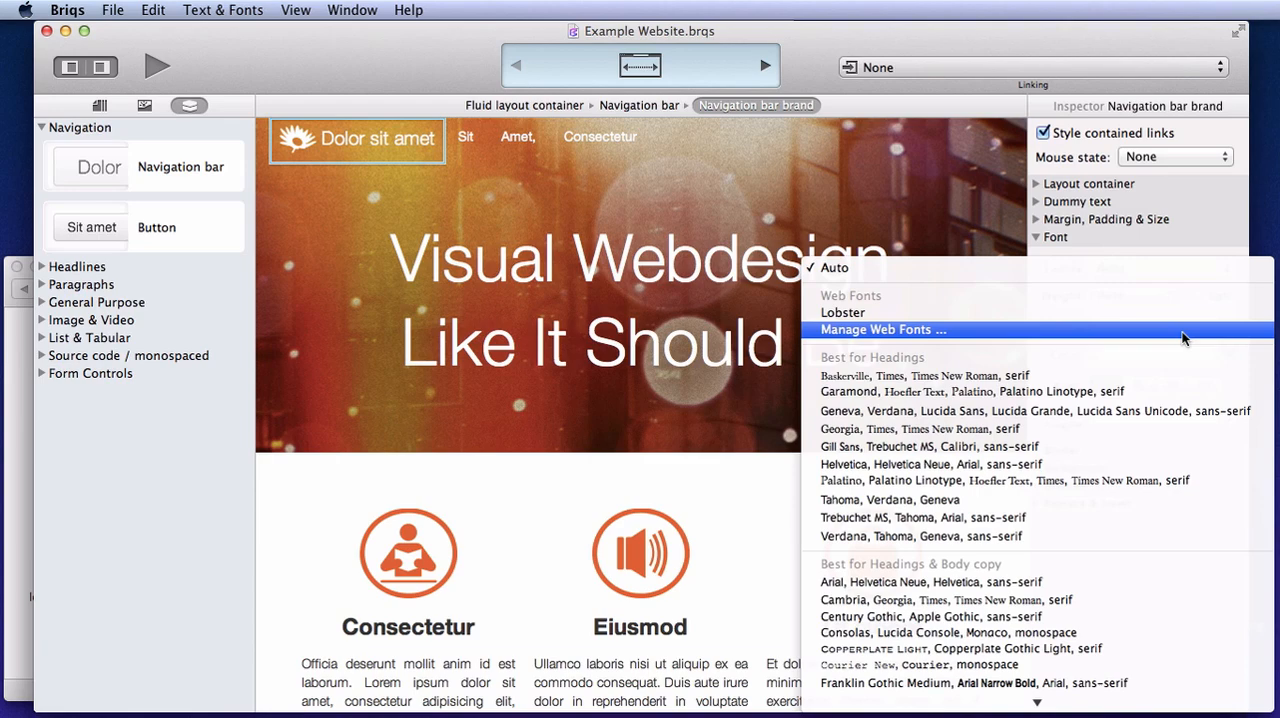
{"action": "left_click", "coordinate": [1178, 328]}
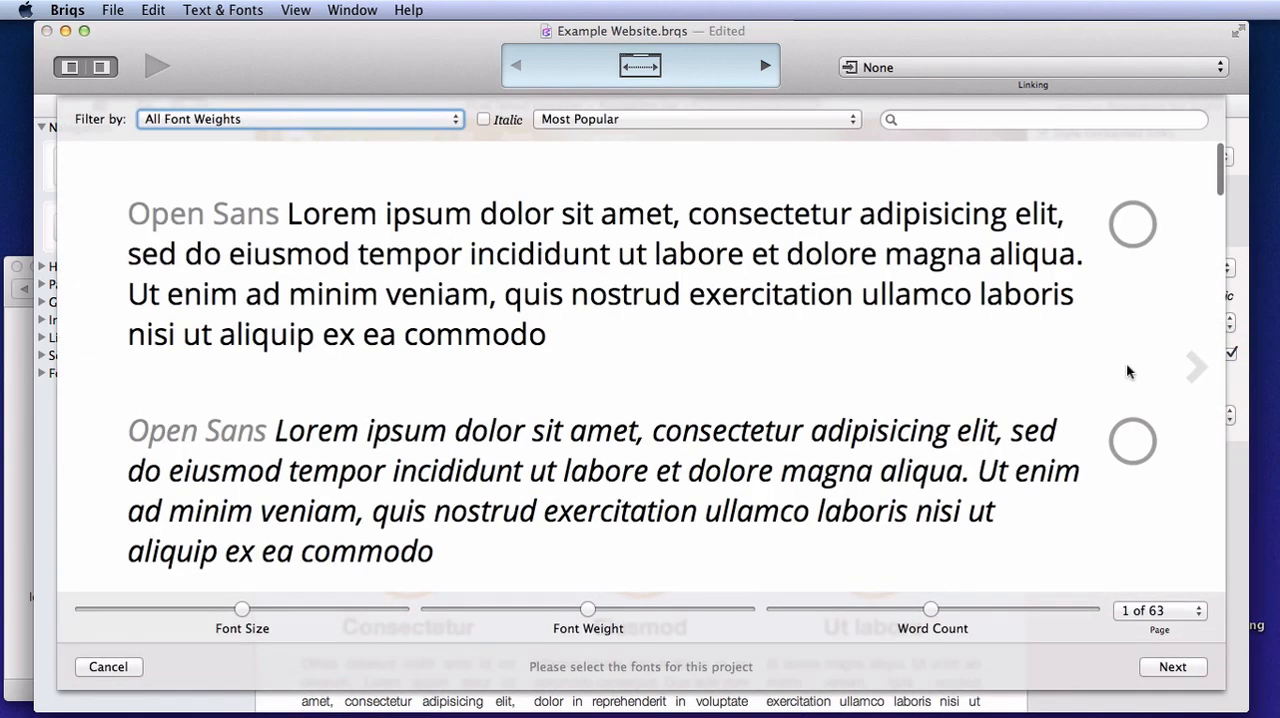
{"action": "left_click", "coordinate": [1195, 367]}
{"action": "scroll", "coordinate": [686, 380], "scroll_direction": "down", "scroll_amount": 5}
{"action": "scroll", "coordinate": [685, 377], "scroll_direction": "down", "scroll_amount": 10}
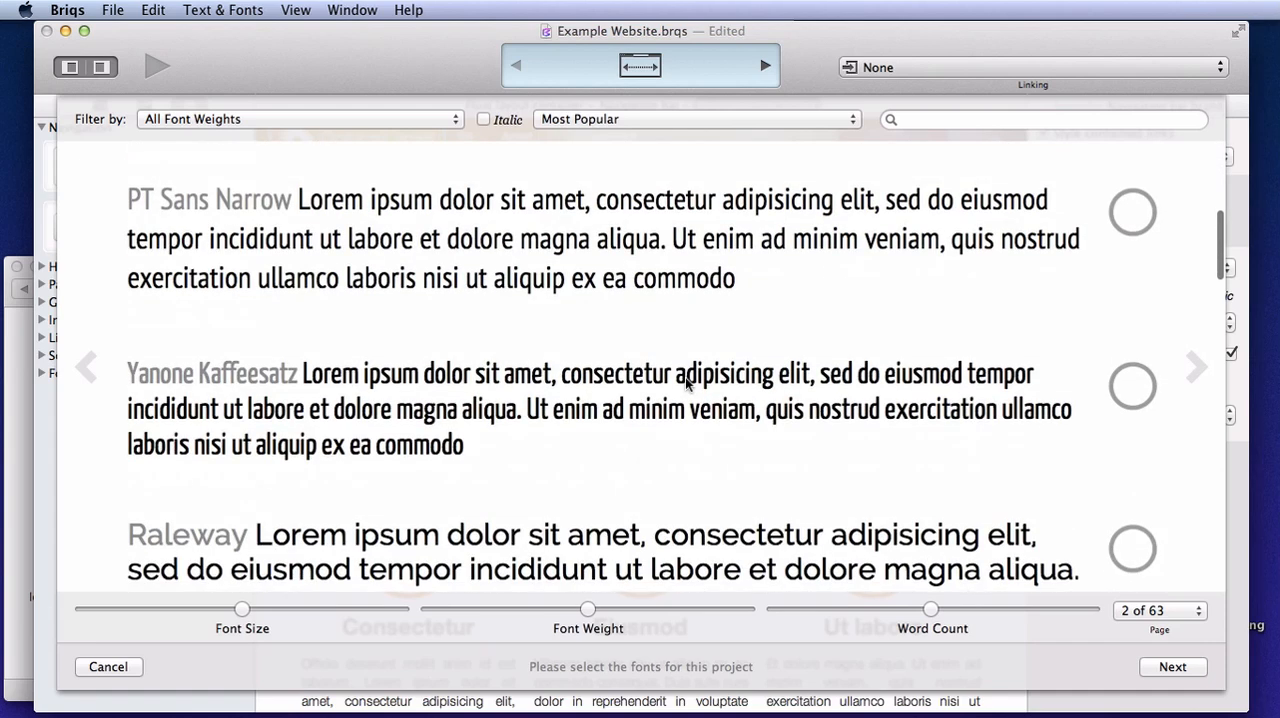
{"action": "left_click", "coordinate": [358, 392]}
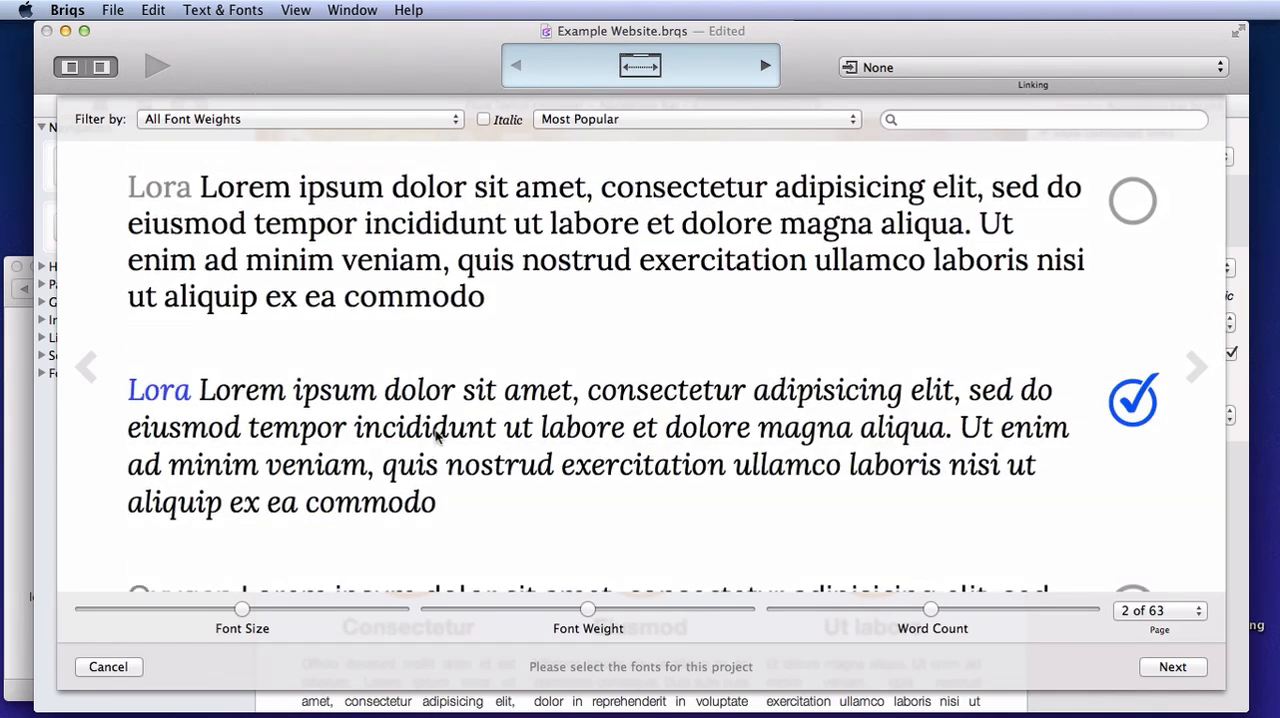
Keep only Lora's Bold Italic variant with the Latin subset and update the fonts in the project
{"action": "left_click", "coordinate": [1172, 667]}
{"action": "left_click", "coordinate": [271, 163]}
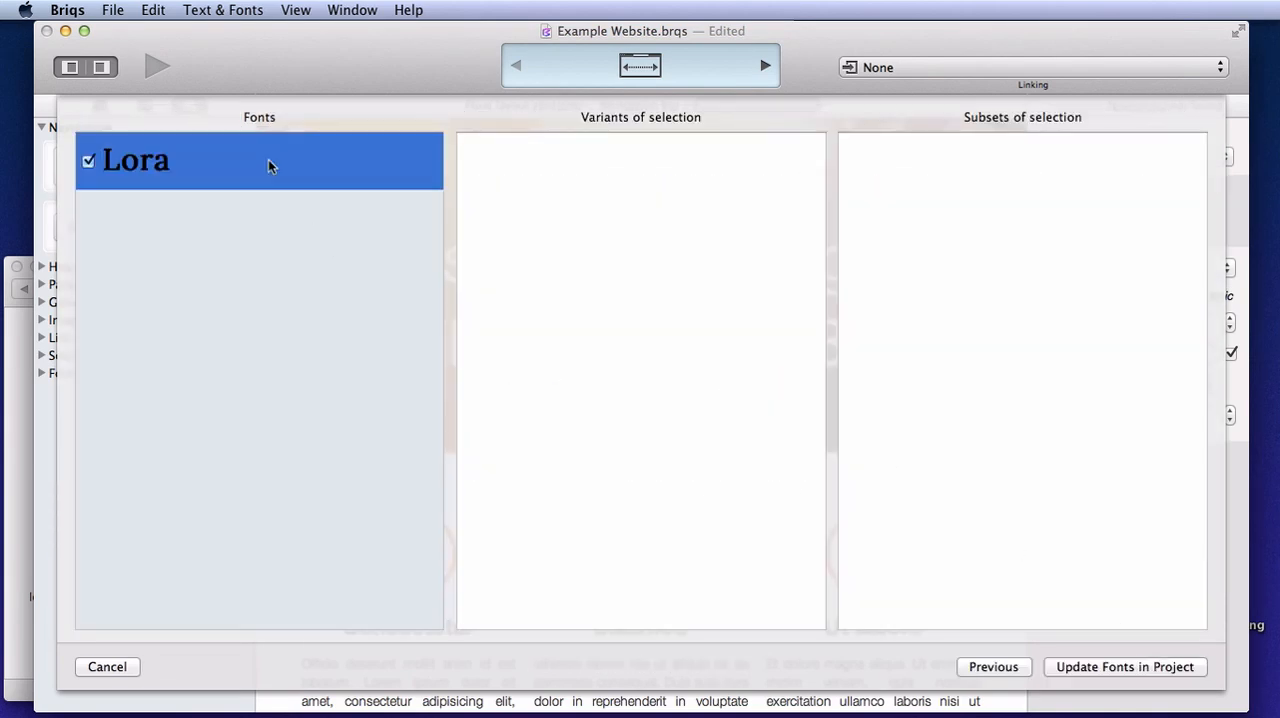
{"action": "left_click", "coordinate": [470, 146]}
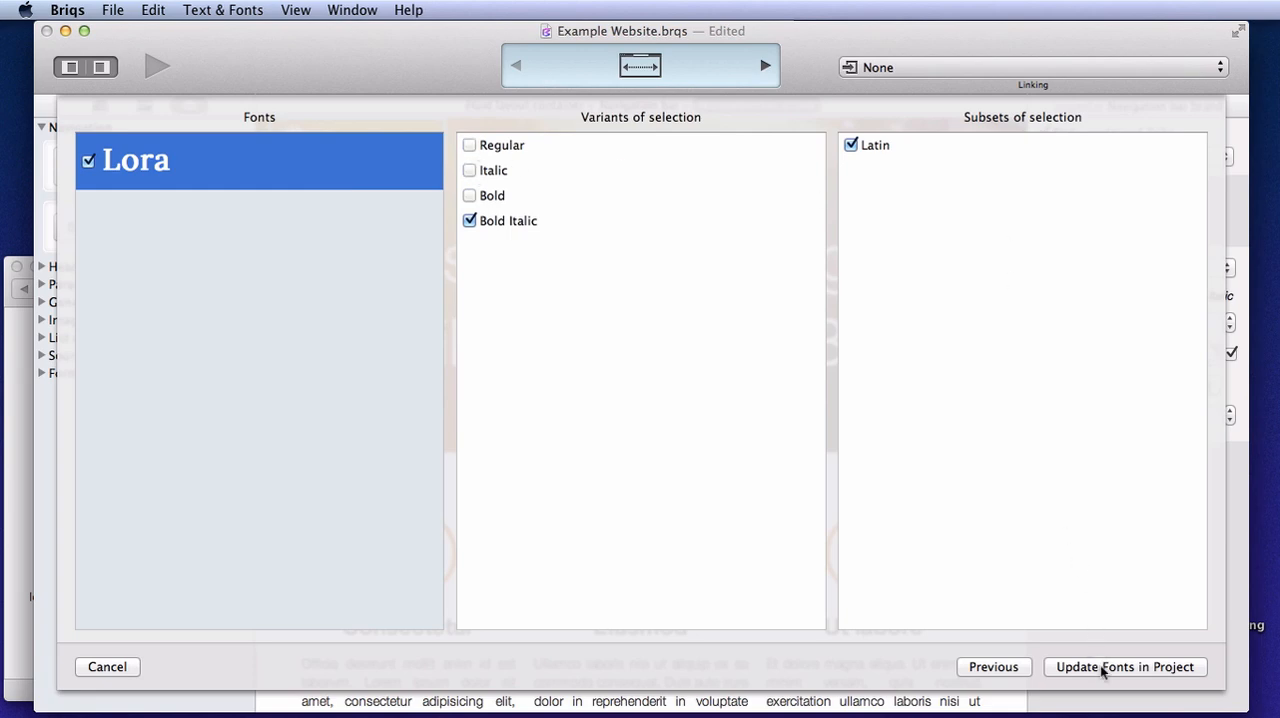
{"action": "left_click", "coordinate": [1103, 667]}
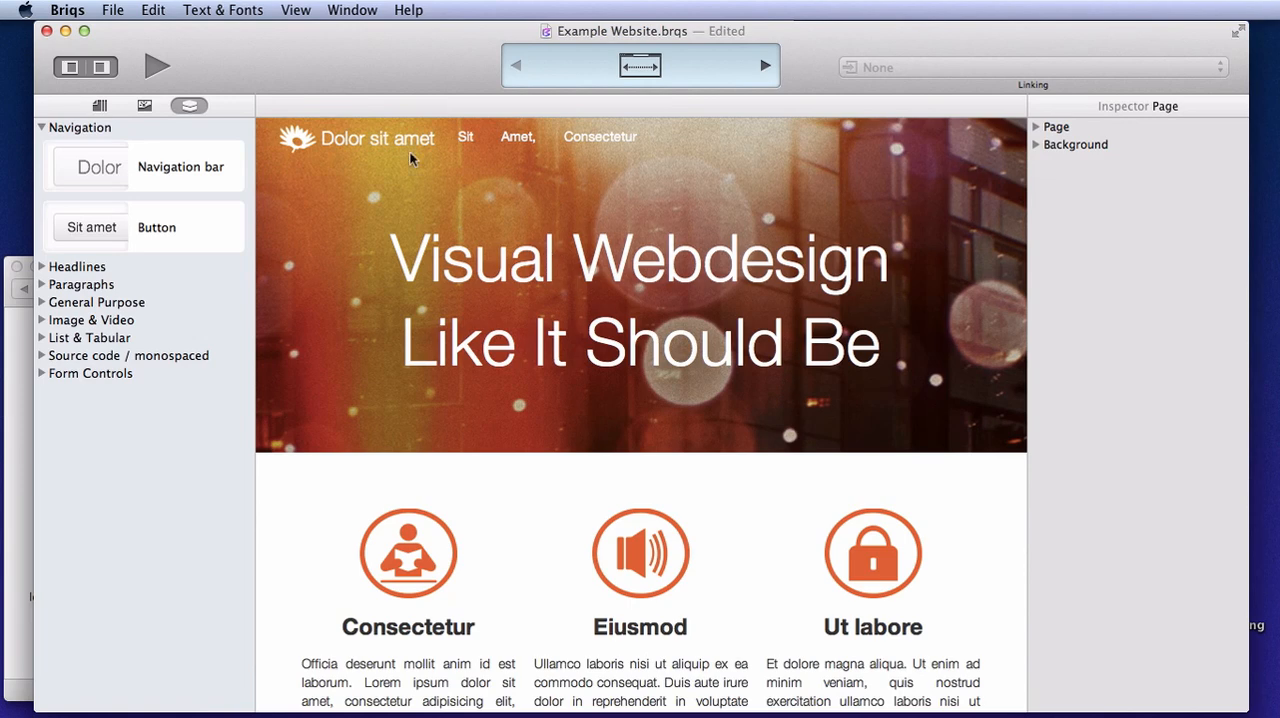
Set the navigation bar brand's font family to Lora with italic enabled, and save the website with its page list shown
{"action": "left_click", "coordinate": [380, 135]}
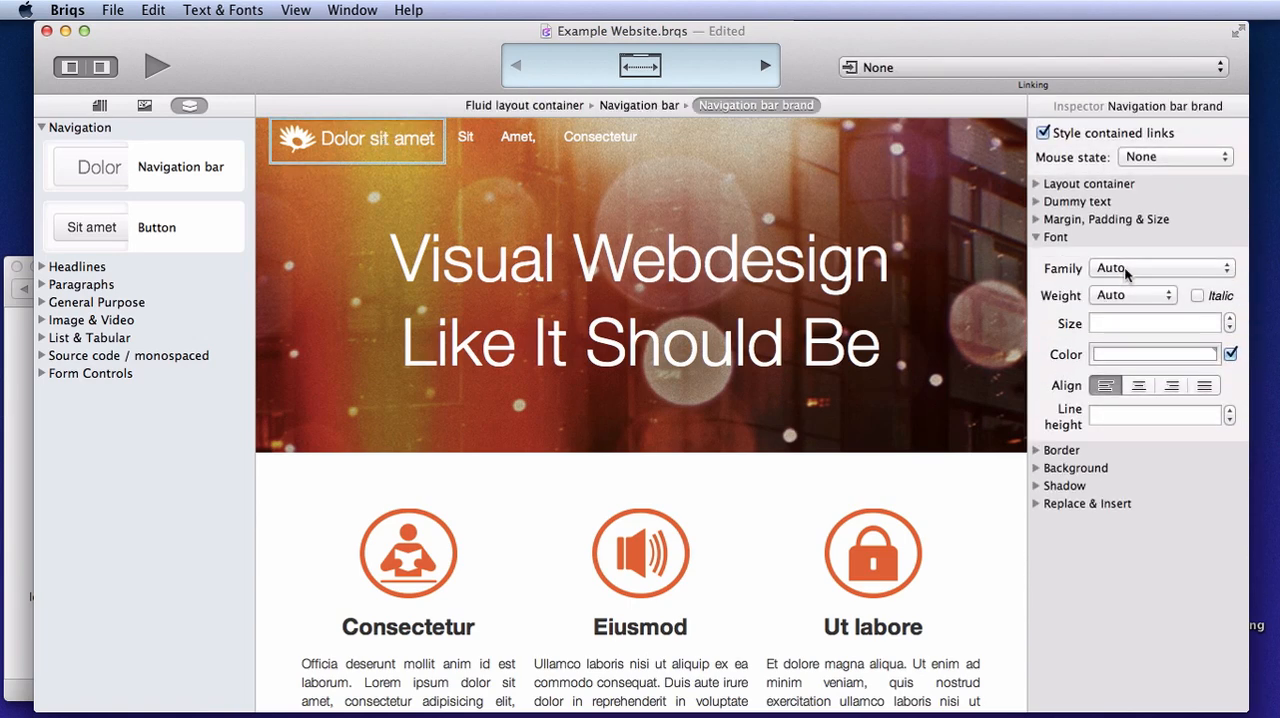
{"action": "left_click", "coordinate": [1136, 266]}
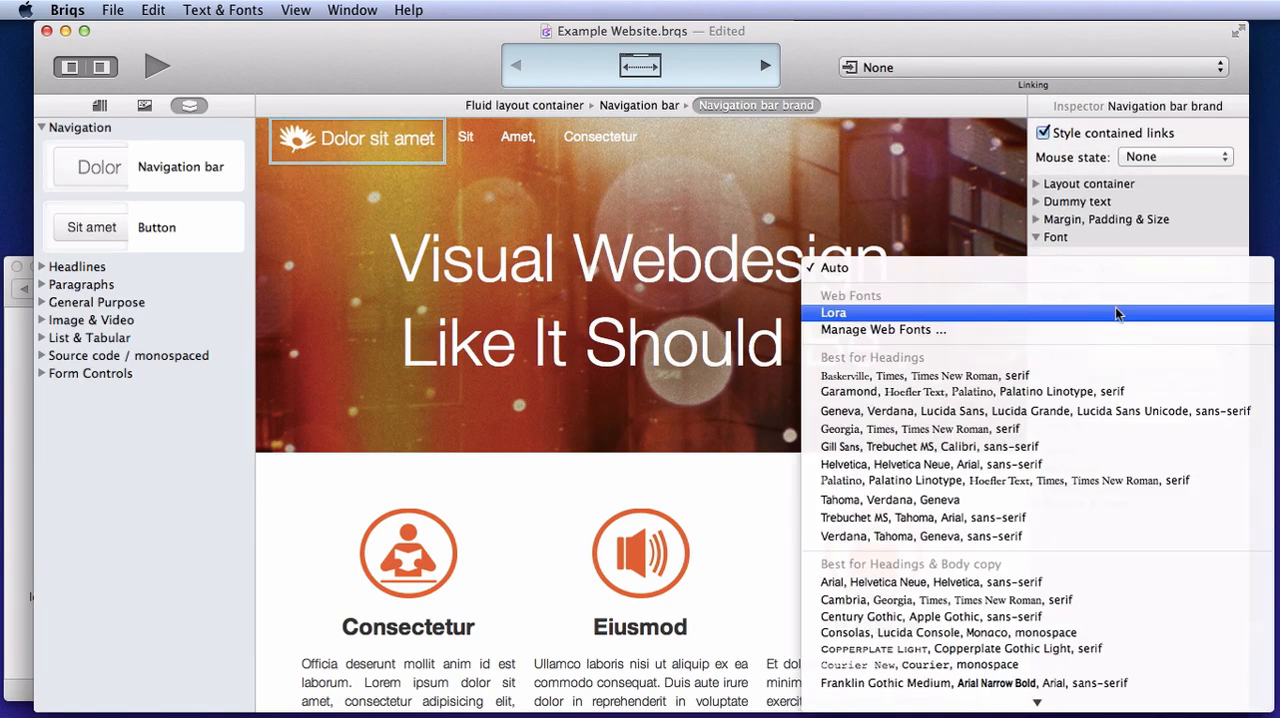
{"action": "left_click", "coordinate": [1116, 308]}
{"action": "left_click", "coordinate": [1197, 296]}
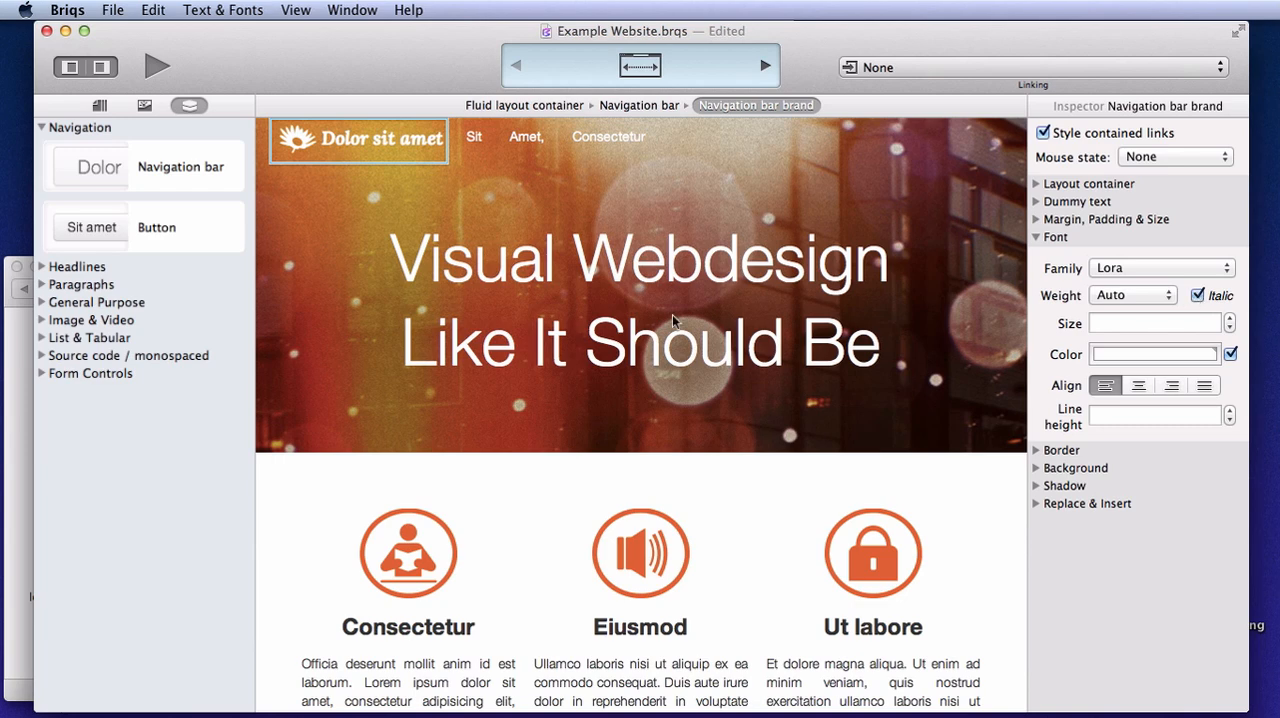
{"action": "key", "text": "super+1"}
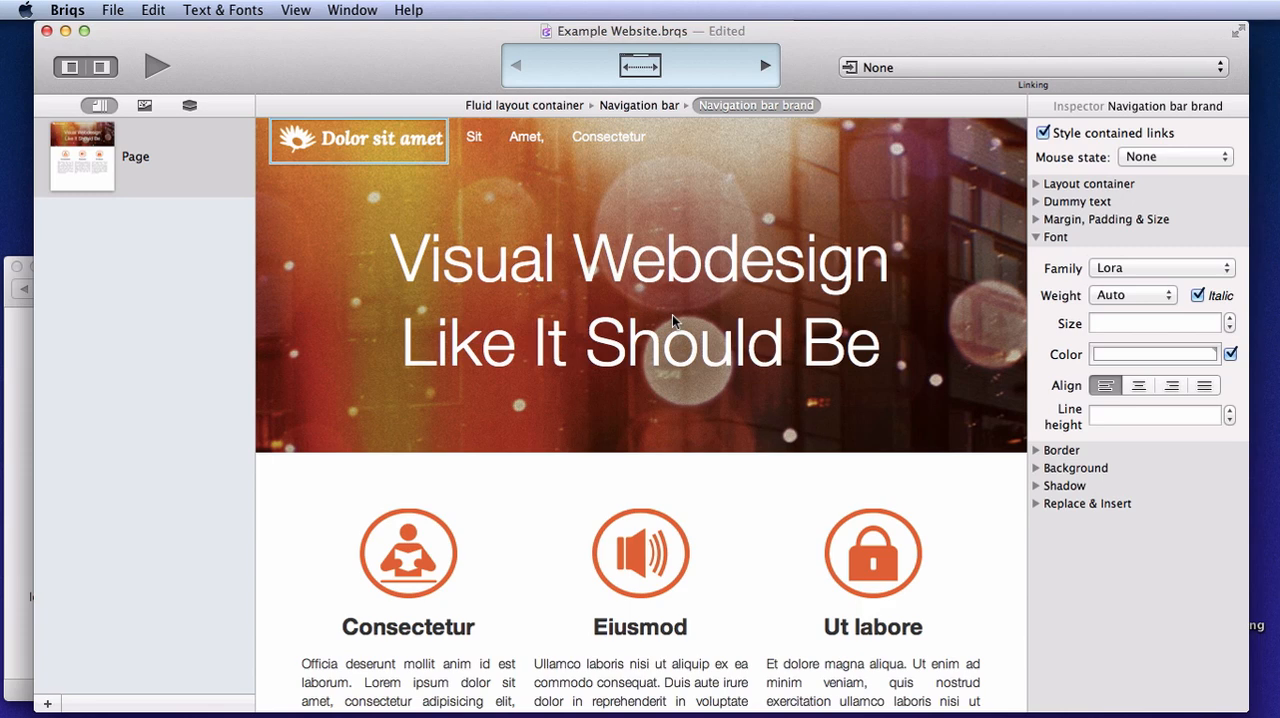
{"action": "key", "text": "super+s"}
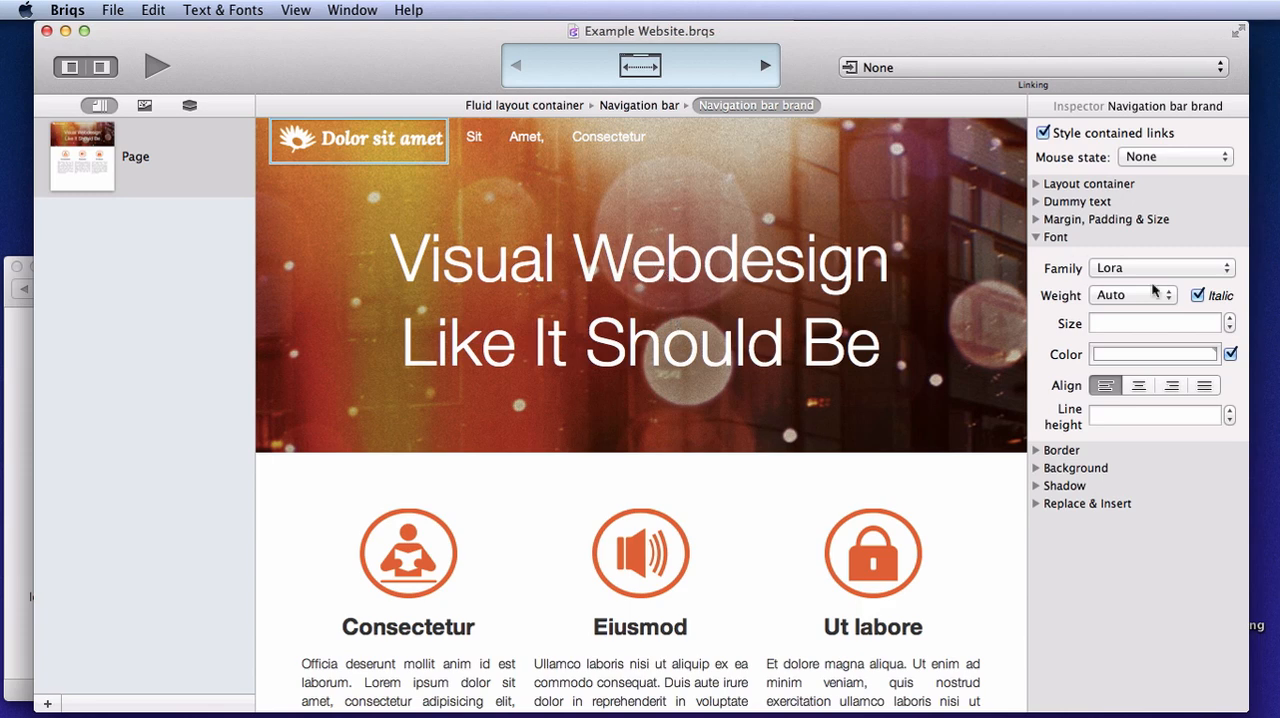
Examine the page in the Landscape phone and down layout and in the Landscape phone to portrait tablet layout
{"action": "left_click_drag", "start_coordinate": [1223, 468], "coordinate": [1248, 483]}
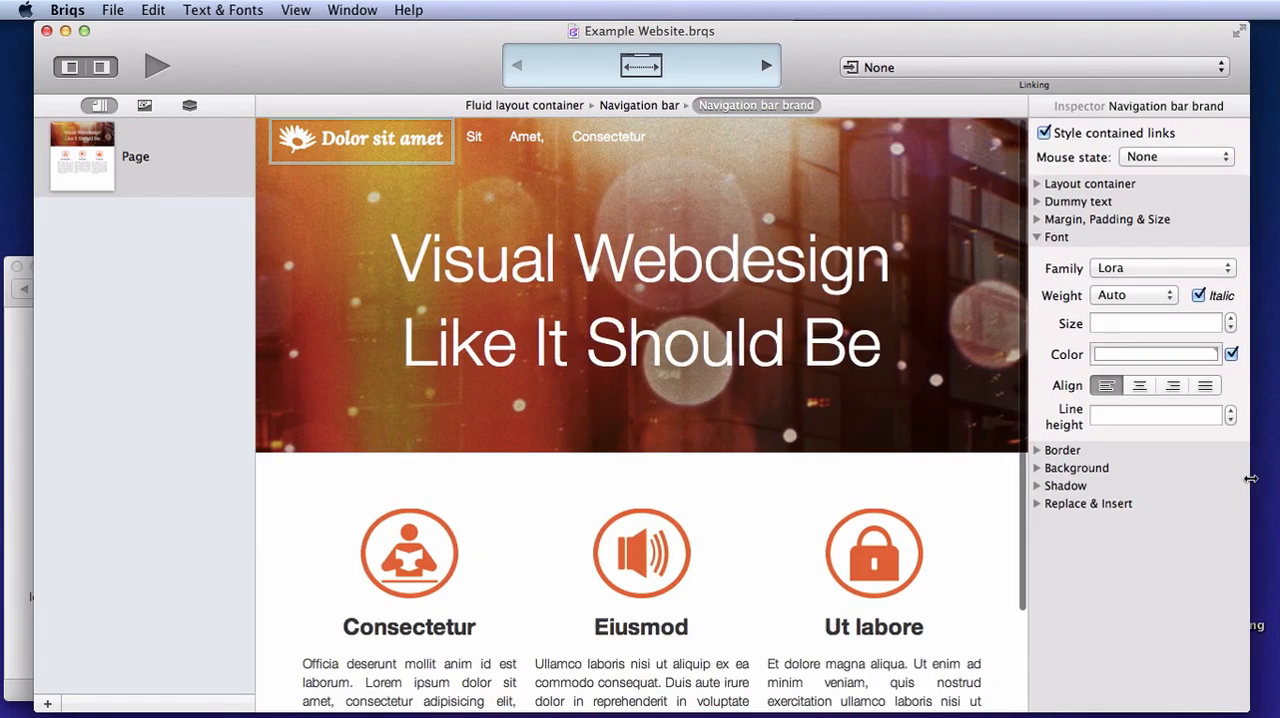
{"action": "left_click", "coordinate": [766, 65]}
{"action": "scroll", "coordinate": [693, 378], "scroll_direction": "down", "scroll_amount": 2}
{"action": "scroll", "coordinate": [693, 374], "scroll_direction": "down", "scroll_amount": 10}
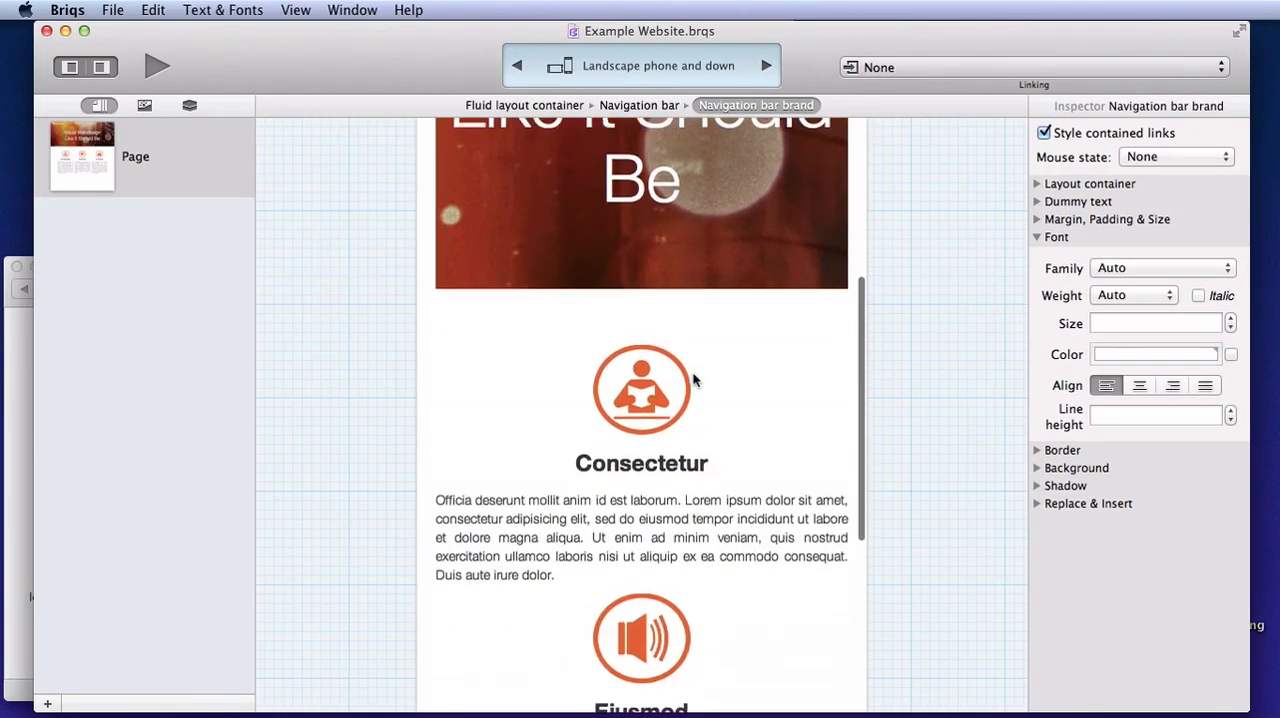
{"action": "scroll", "coordinate": [693, 378], "scroll_direction": "up", "scroll_amount": 10}
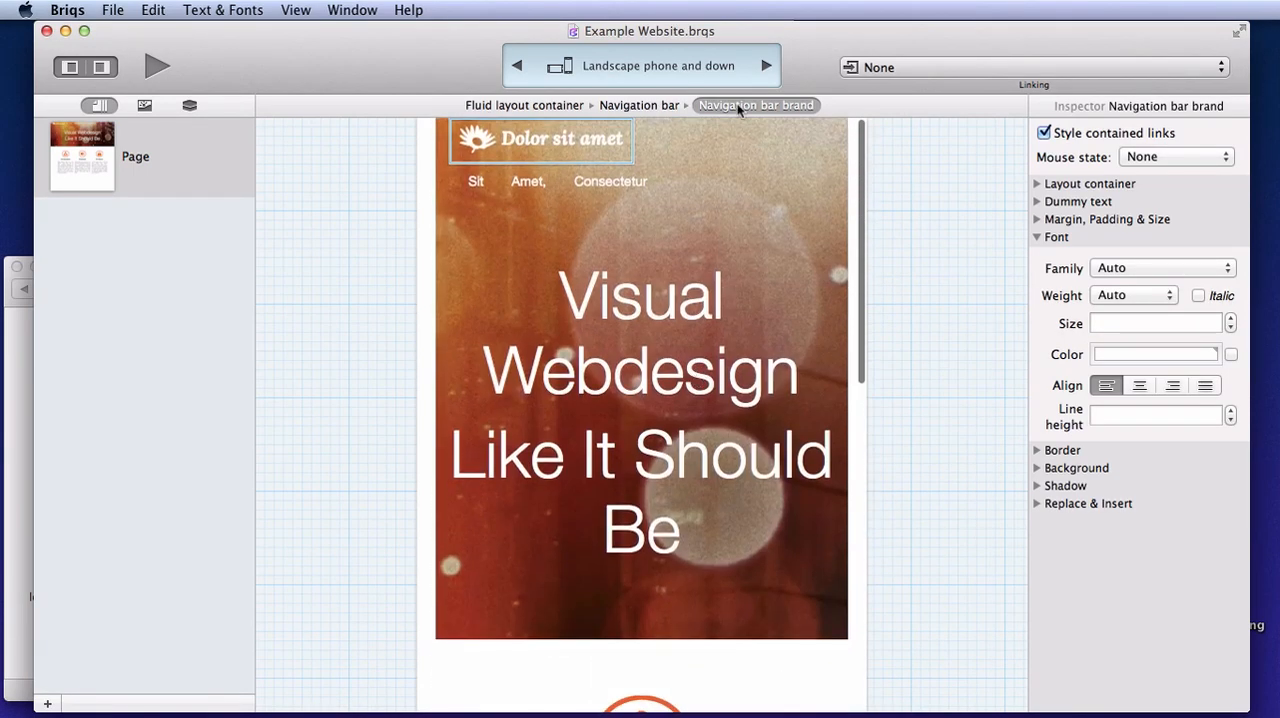
{"action": "left_click", "coordinate": [766, 65]}
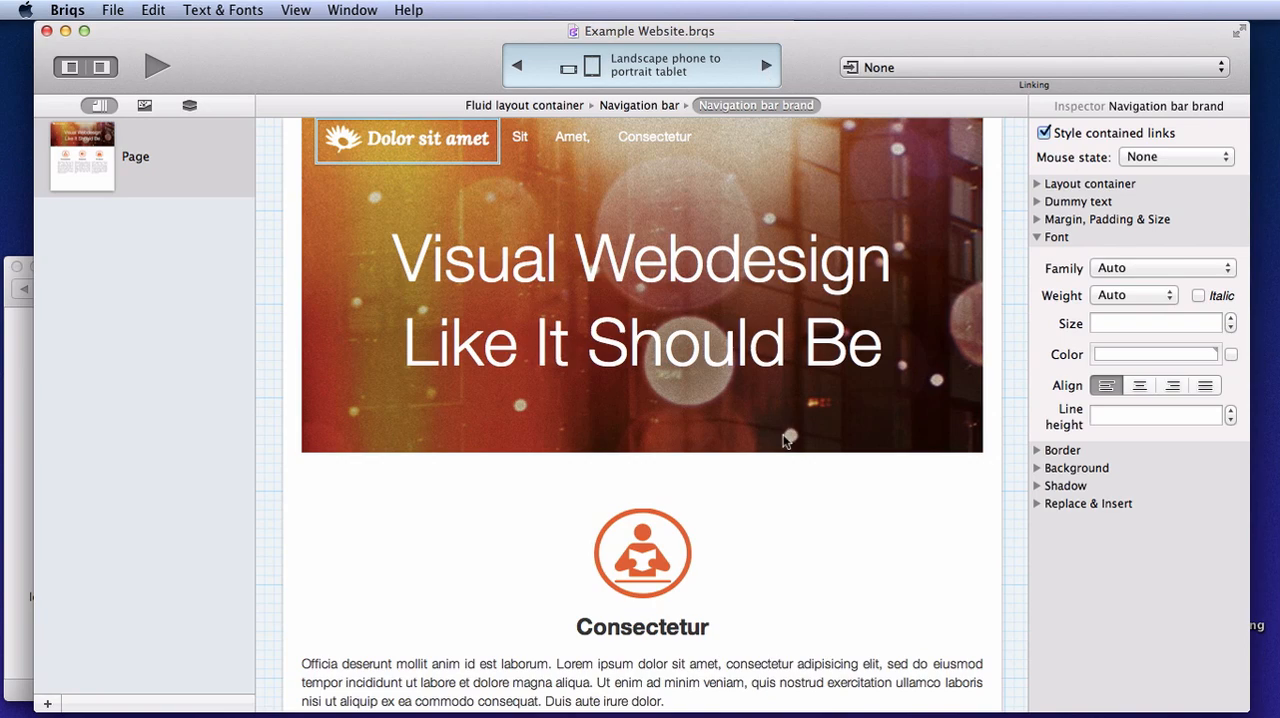
{"action": "scroll", "coordinate": [785, 440], "scroll_direction": "down", "scroll_amount": 5}
{"action": "scroll", "coordinate": [785, 441], "scroll_direction": "up", "scroll_amount": 3}
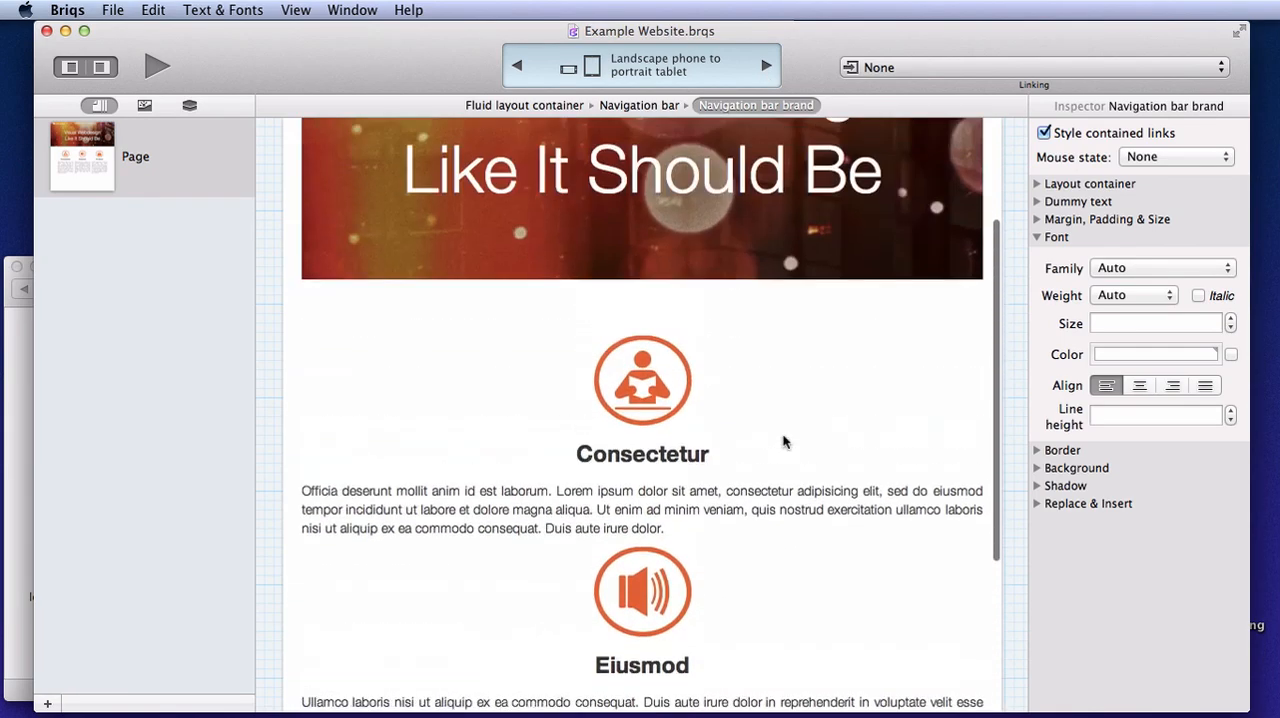
{"action": "scroll", "coordinate": [785, 441], "scroll_direction": "up", "scroll_amount": 4}
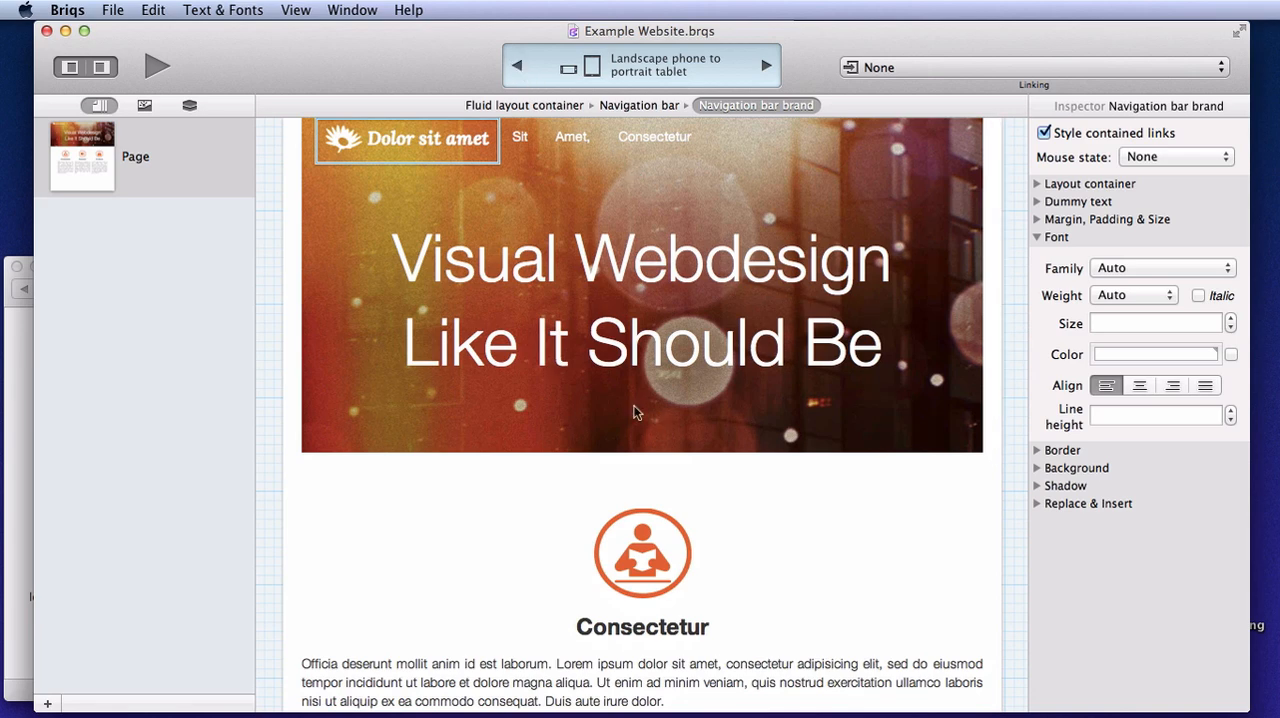
Set the photo header container's right and left margins to -20px in the Landscape phone to portrait tablet layout
{"action": "left_click", "coordinate": [540, 105]}
{"action": "left_click", "coordinate": [1038, 222]}
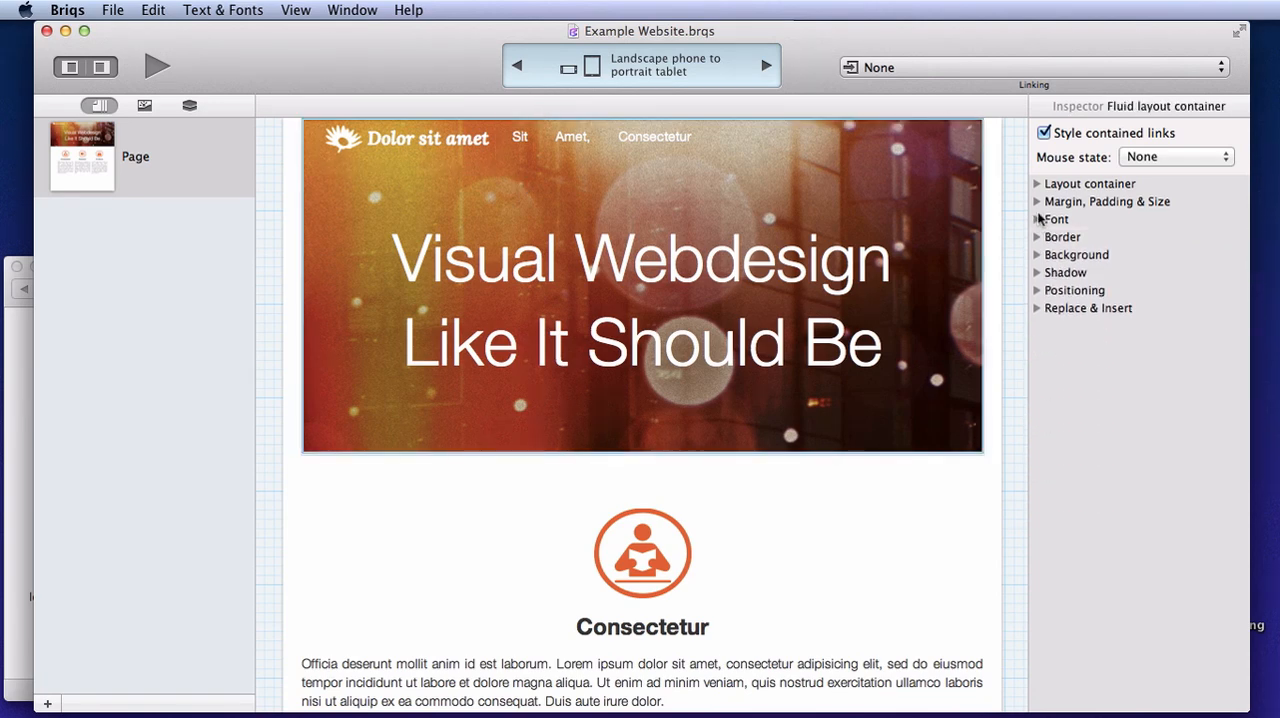
{"action": "left_click", "coordinate": [1038, 201]}
{"action": "left_click", "coordinate": [1170, 236]}
{"action": "type", "text": "-20px"}
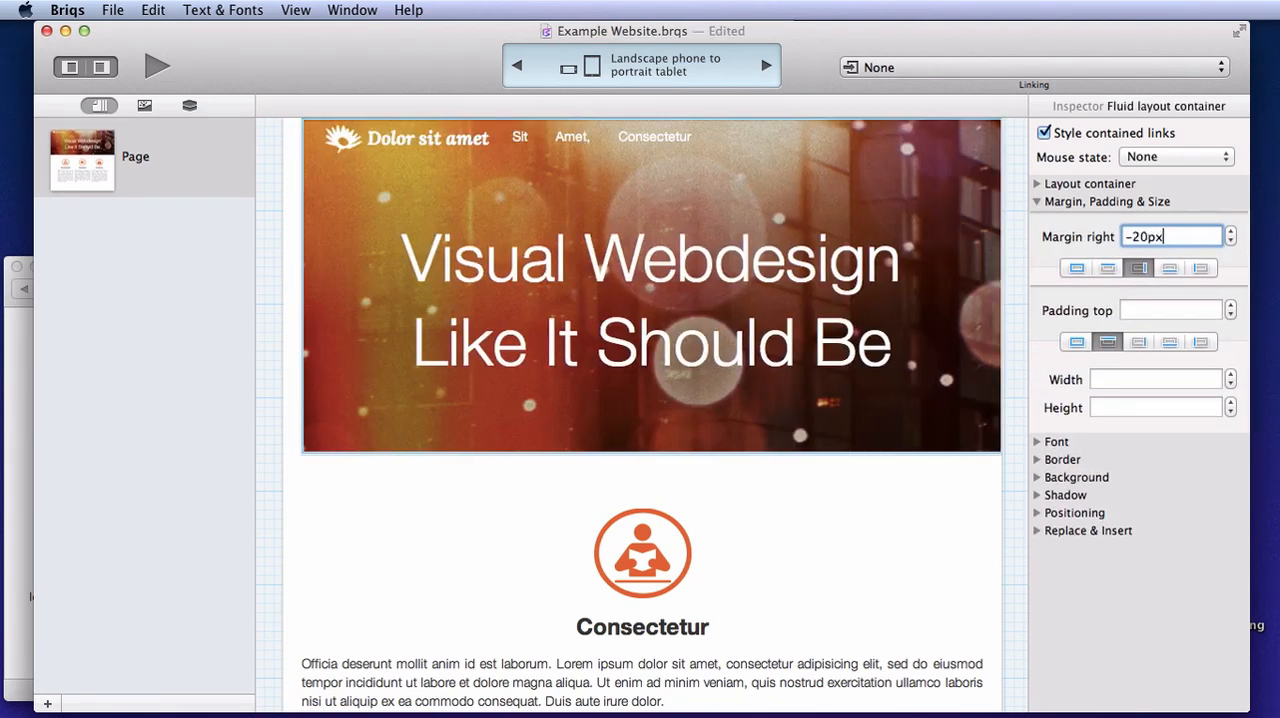
{"action": "left_click", "coordinate": [1200, 268]}
{"action": "type", "text": "-20px"}
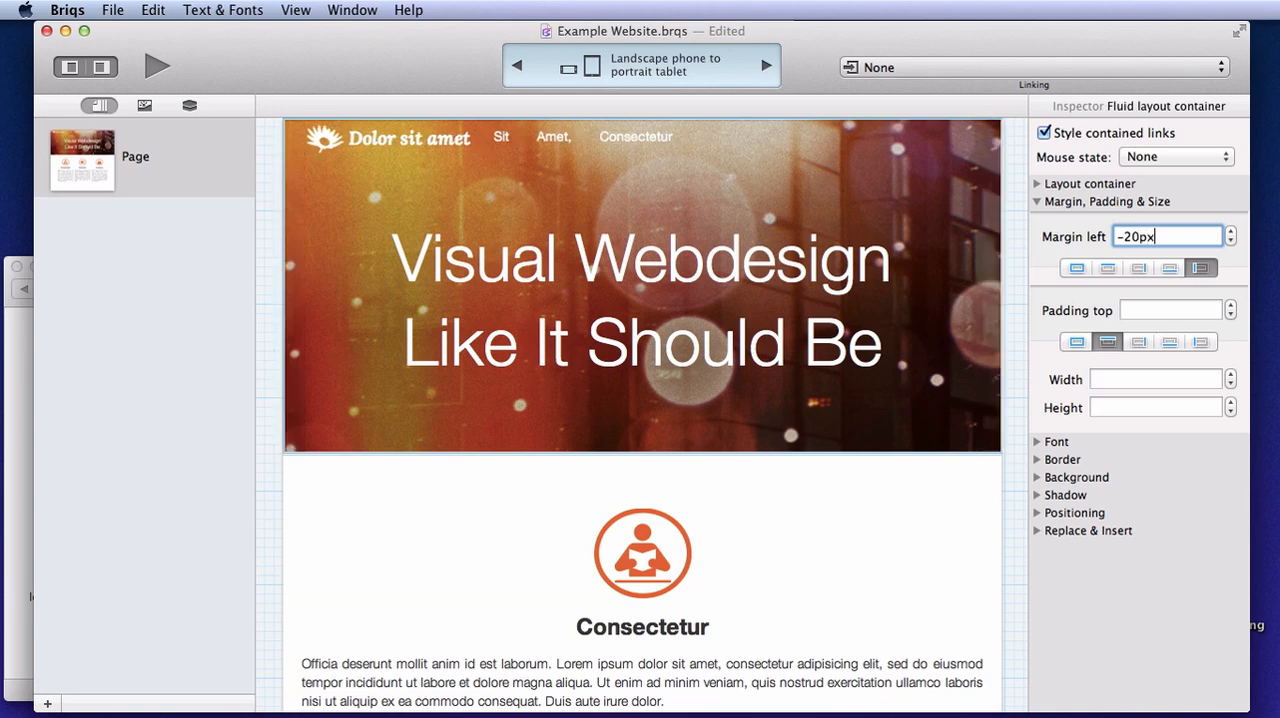
{"action": "left_click", "coordinate": [920, 514]}
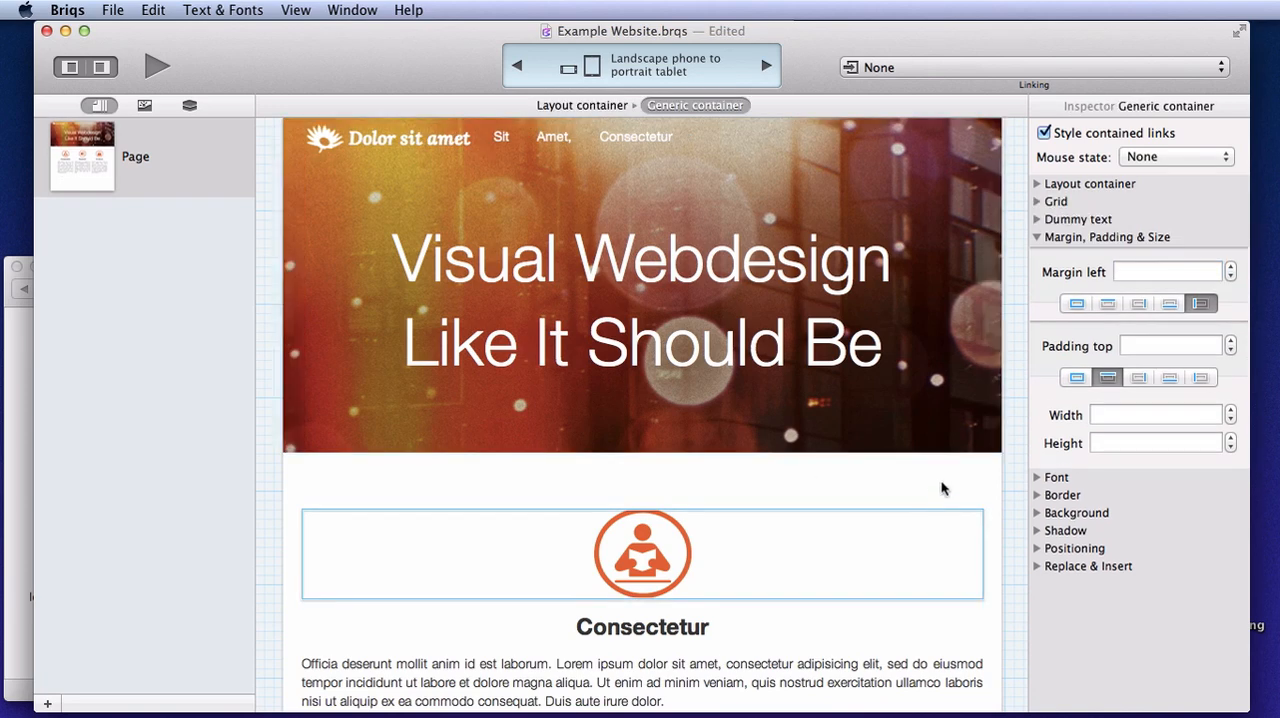
{"action": "left_click", "coordinate": [951, 487]}
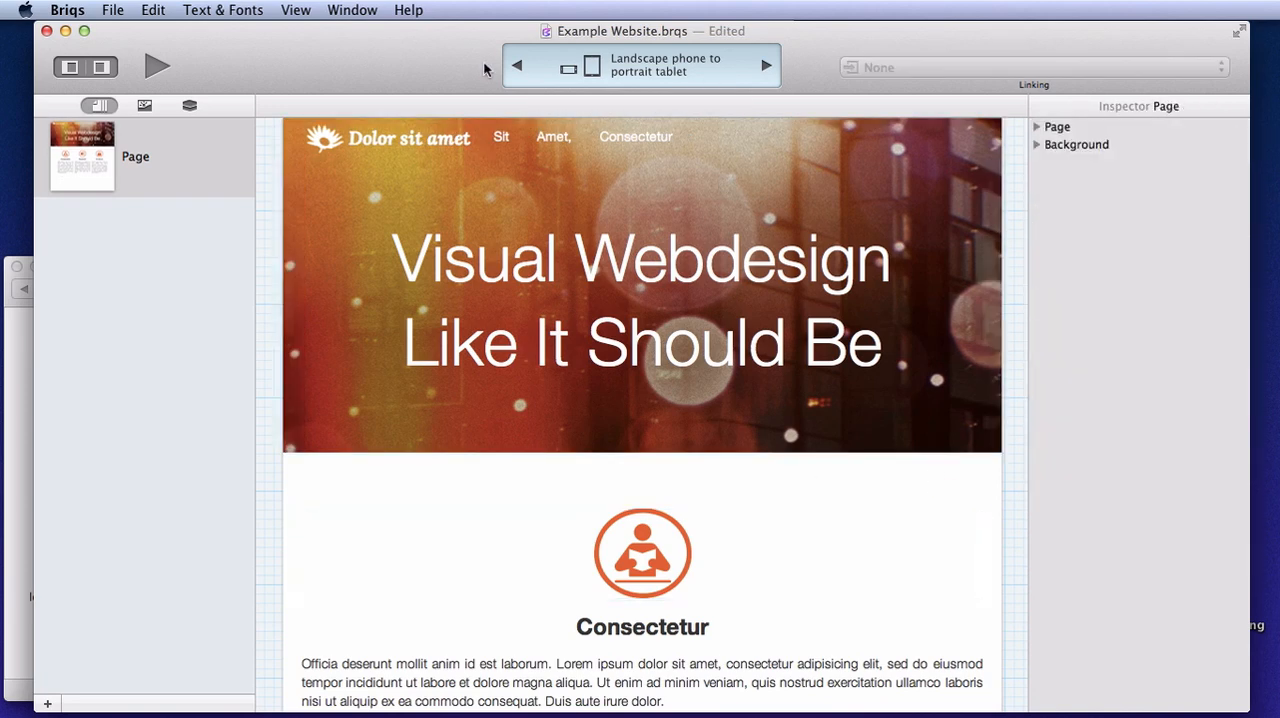
Check the widened header and the stacked columns in the Landscape phone and down layout
{"action": "left_click", "coordinate": [516, 67]}
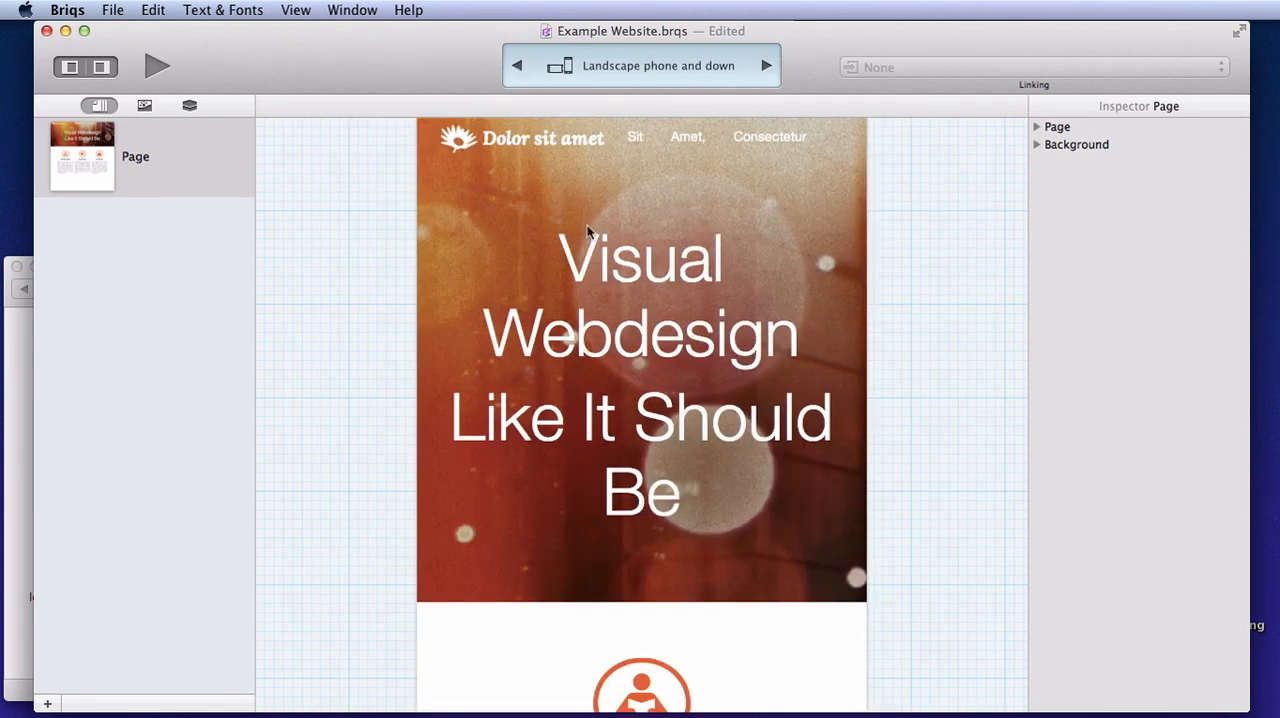
{"action": "scroll", "coordinate": [636, 478], "scroll_direction": "down", "scroll_amount": 10}
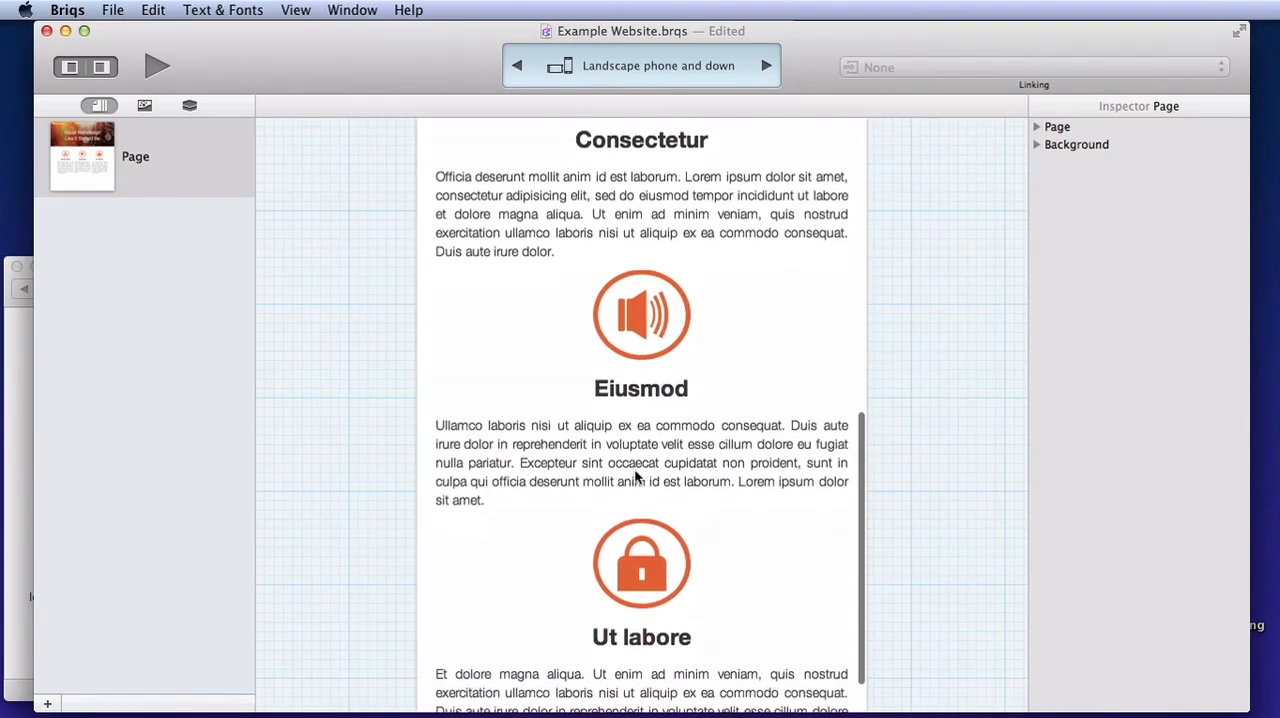
{"action": "scroll", "coordinate": [636, 478], "scroll_direction": "up", "scroll_amount": 3}
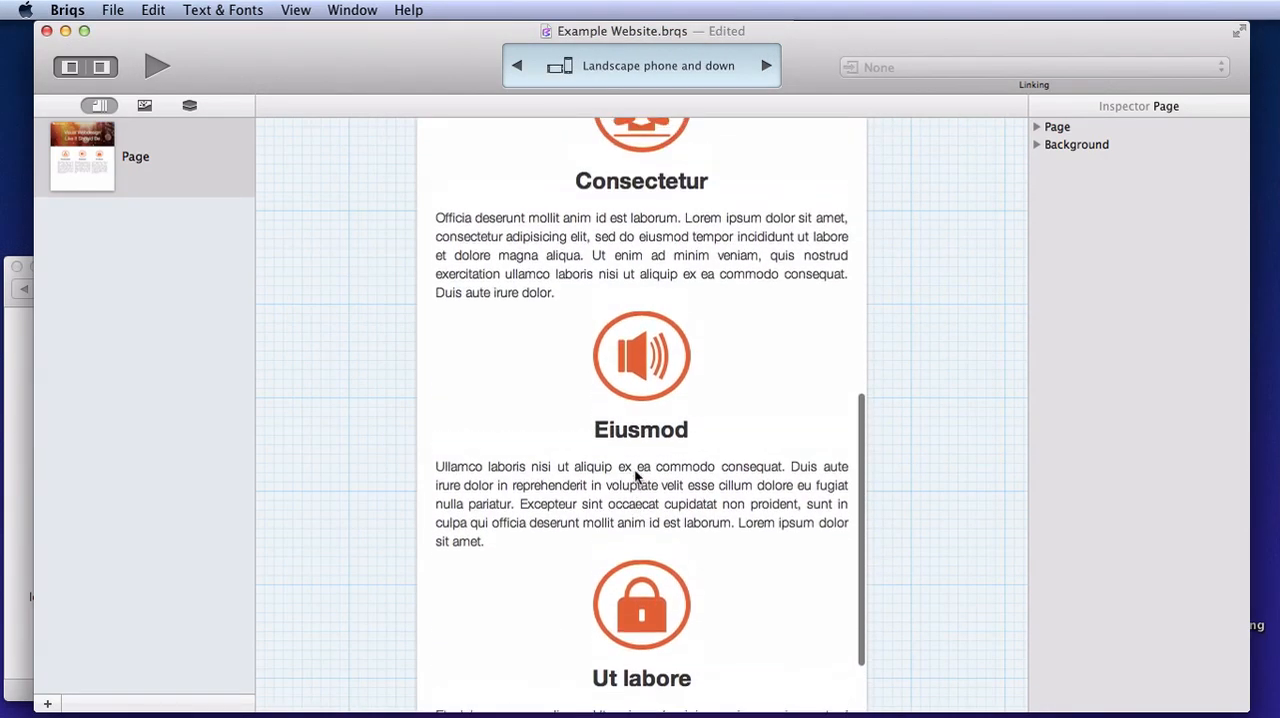
{"action": "scroll", "coordinate": [636, 478], "scroll_direction": "up", "scroll_amount": 5}
Set the bottom margin of the Consectetur column's paragraph to 30px in the Landscape phone to portrait tablet layout
{"action": "left_click", "coordinate": [766, 66]}
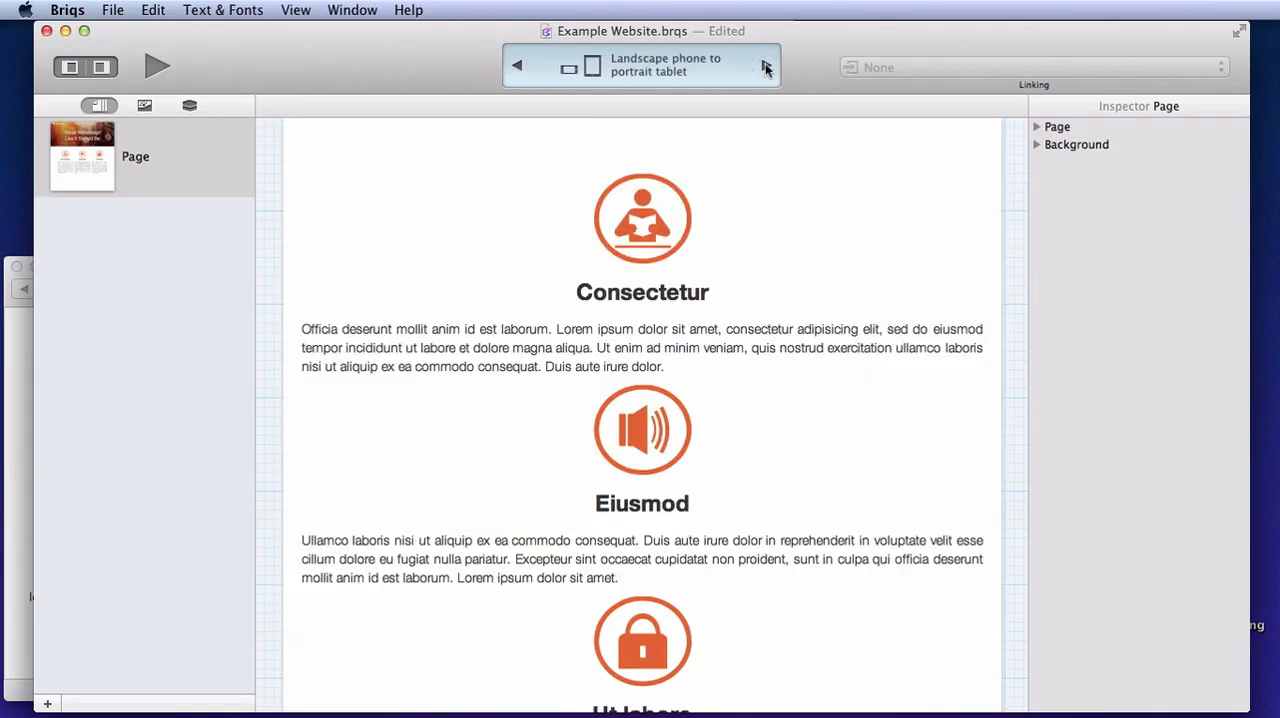
{"action": "left_click", "coordinate": [641, 347]}
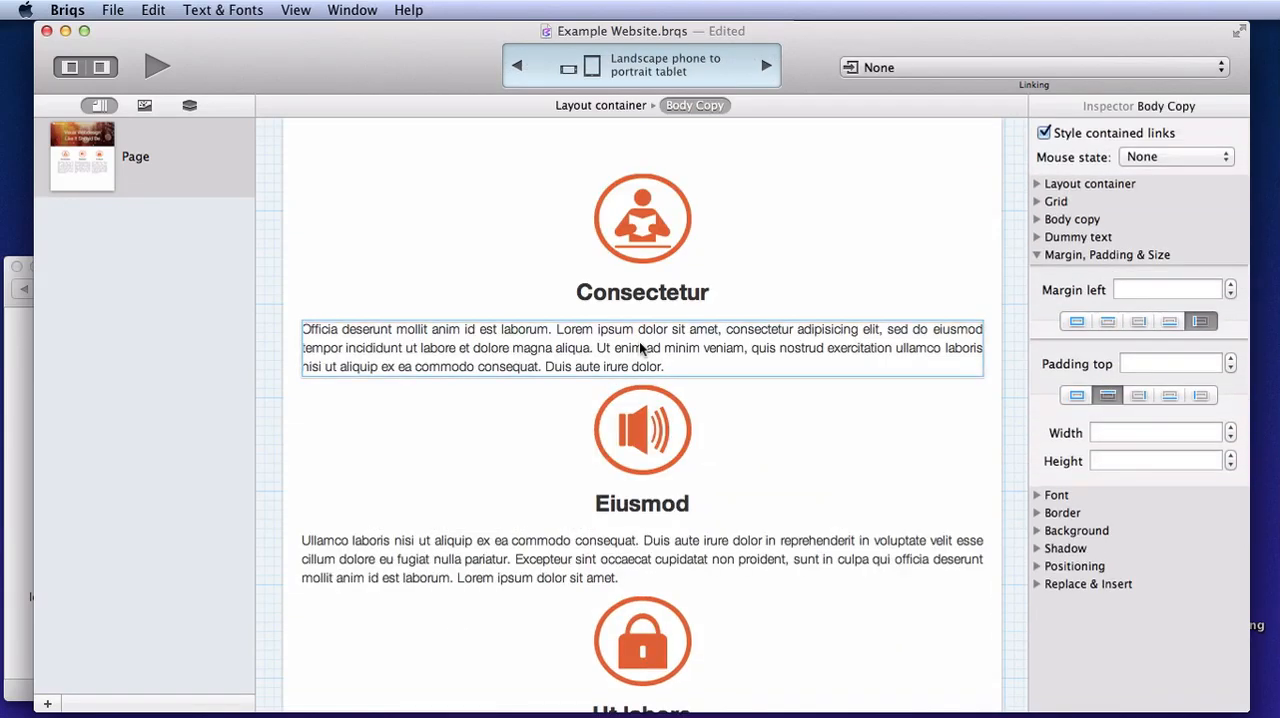
{"action": "left_click", "coordinate": [1168, 321]}
{"action": "left_click", "coordinate": [1177, 289]}
{"action": "type", "text": "30px"}
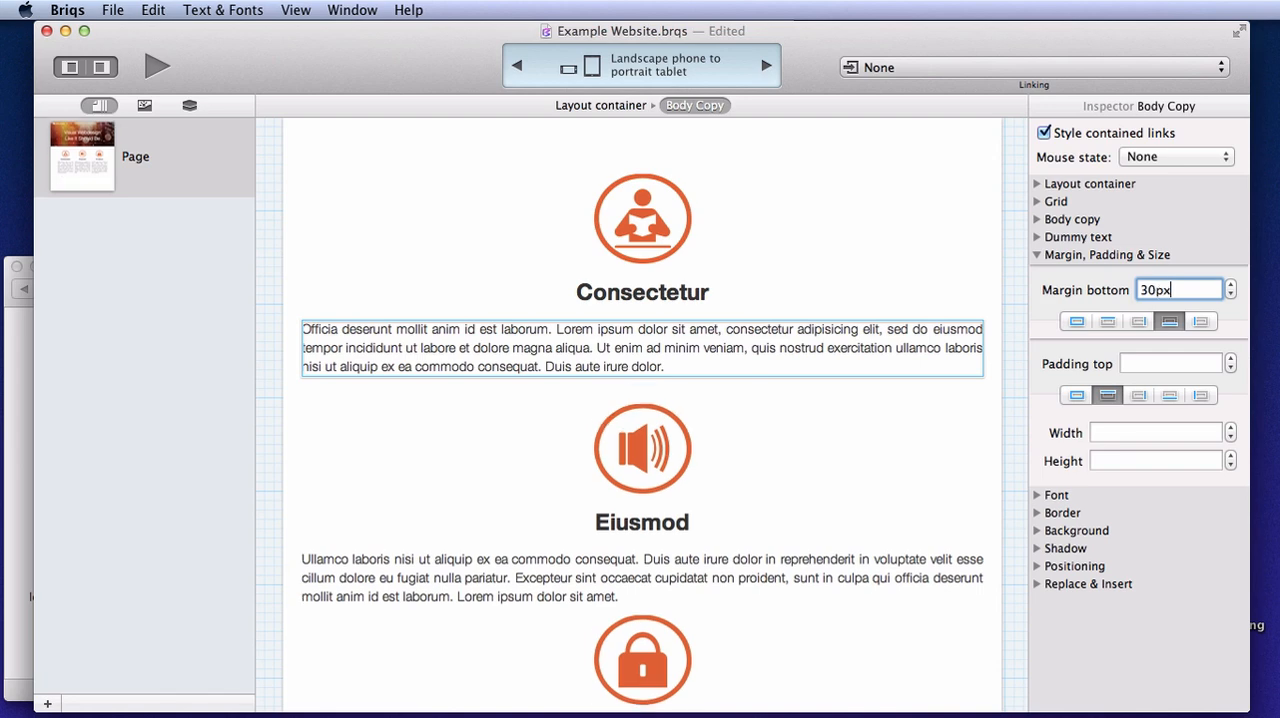
Set the bottom margin of the Eiusmod column's paragraph to 30px and return to the default full-width layout
{"action": "scroll", "coordinate": [686, 540], "scroll_direction": "down", "scroll_amount": 3}
{"action": "left_click", "coordinate": [651, 460]}
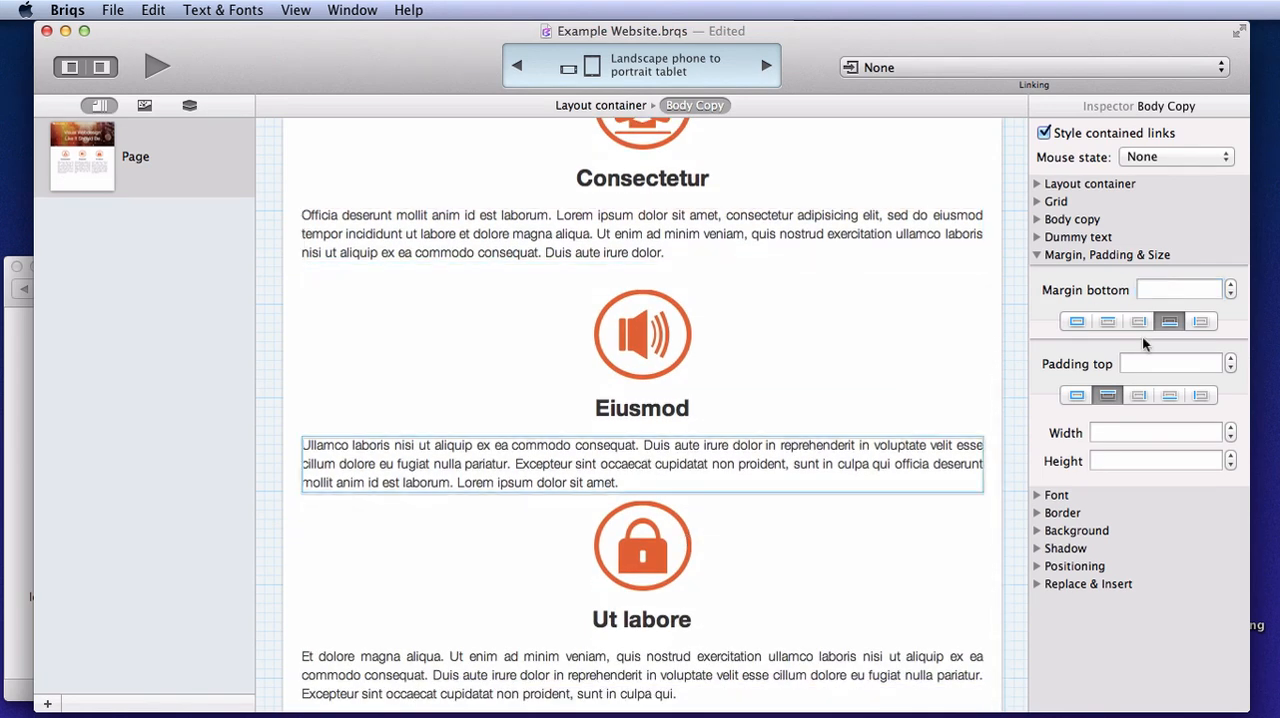
{"action": "left_click", "coordinate": [1181, 288]}
{"action": "type", "text": "30px"}
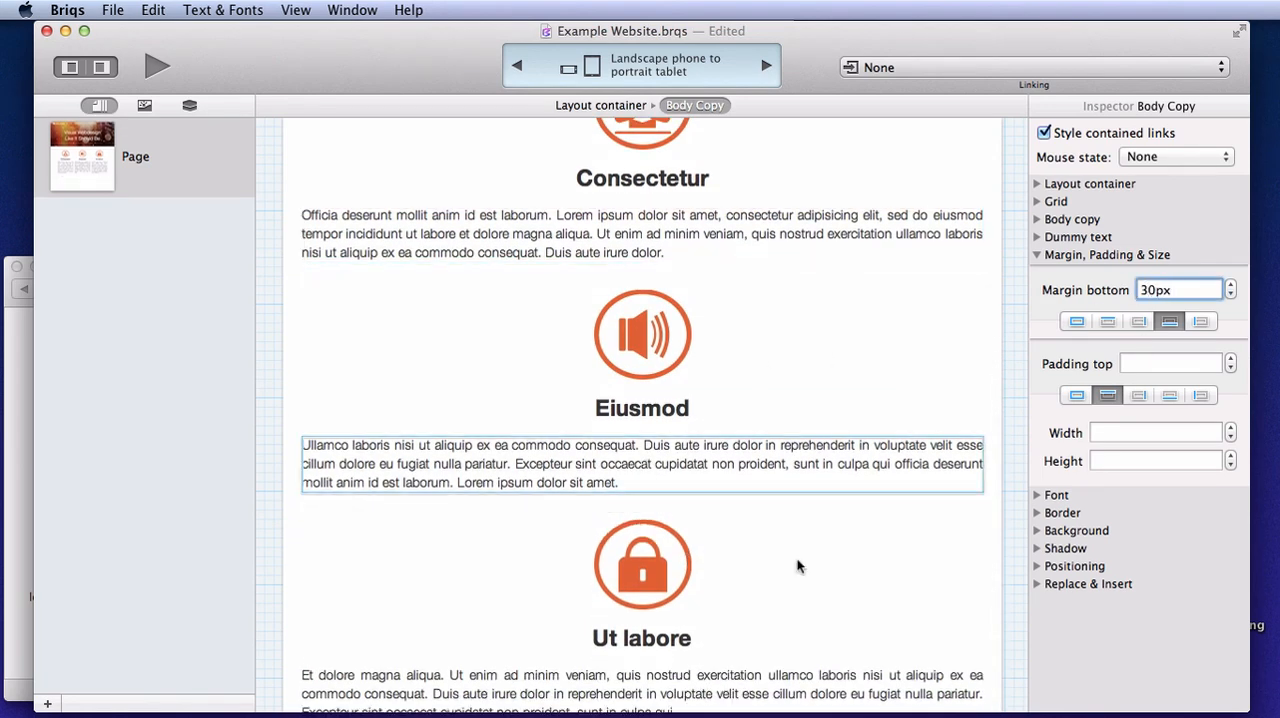
{"action": "scroll", "coordinate": [797, 566], "scroll_direction": "down", "scroll_amount": 2}
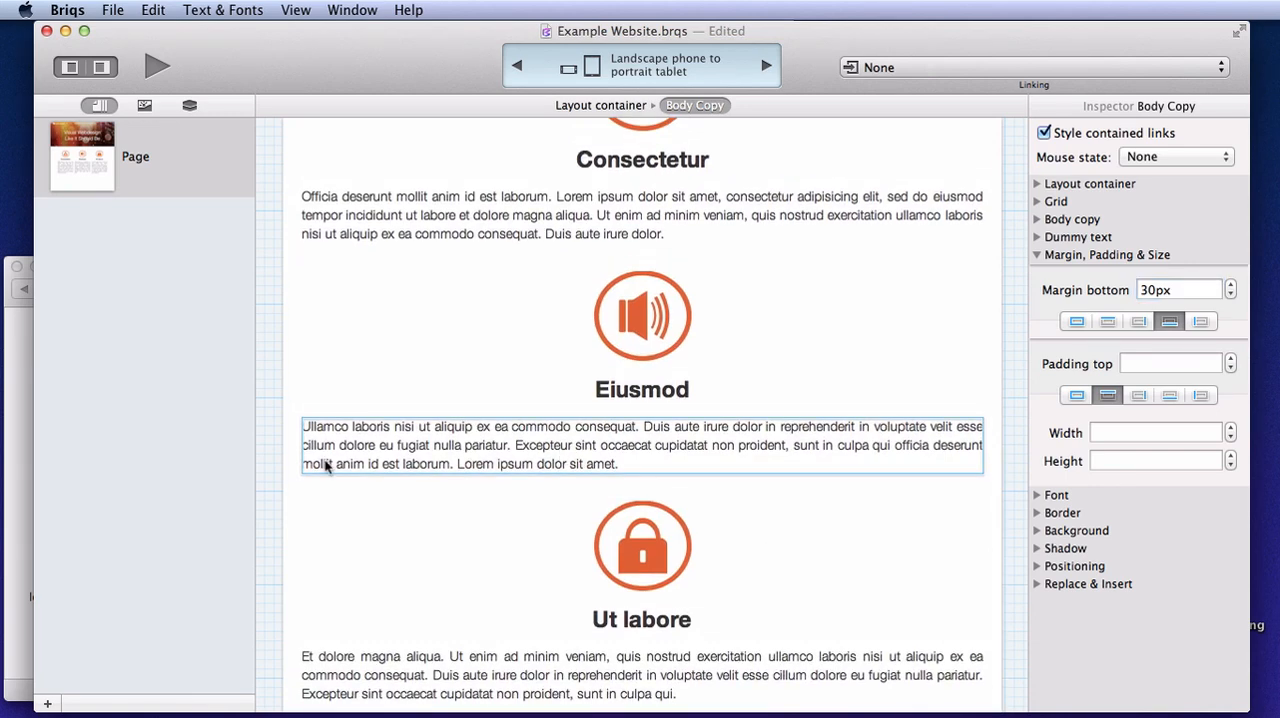
{"action": "left_click", "coordinate": [289, 435]}
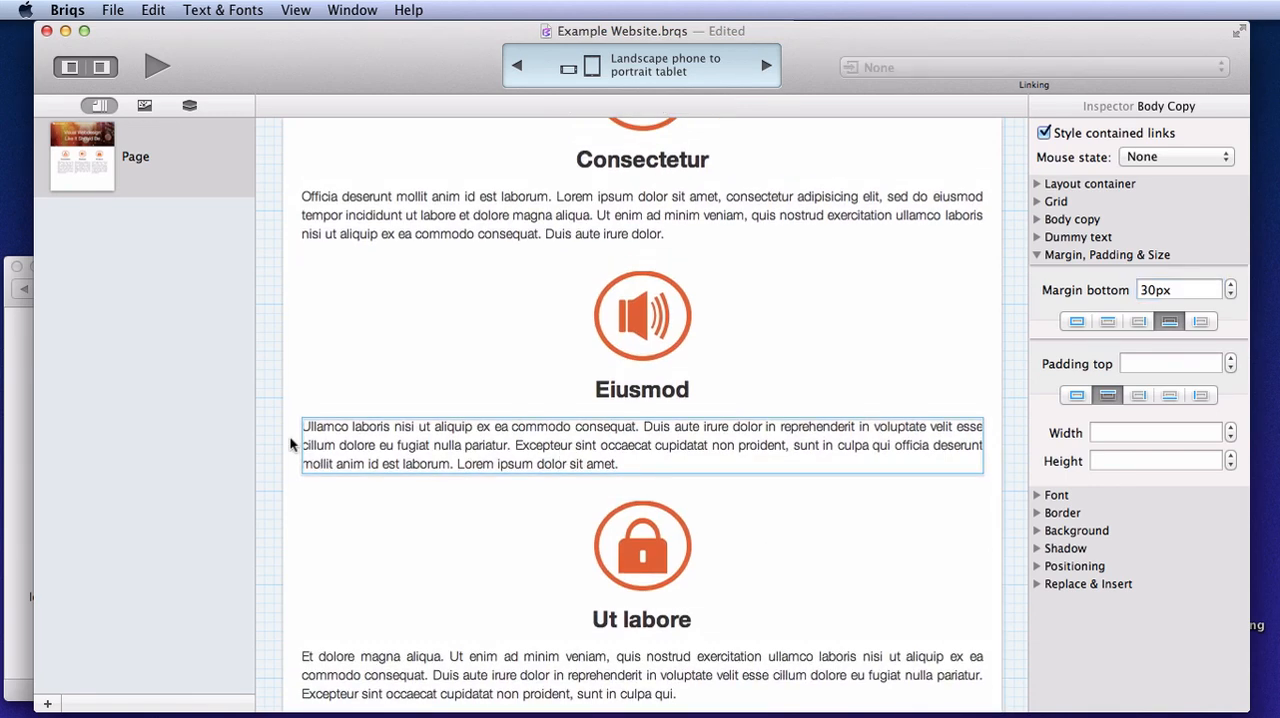
{"action": "left_click", "coordinate": [518, 66]}
{"action": "left_click", "coordinate": [518, 66]}
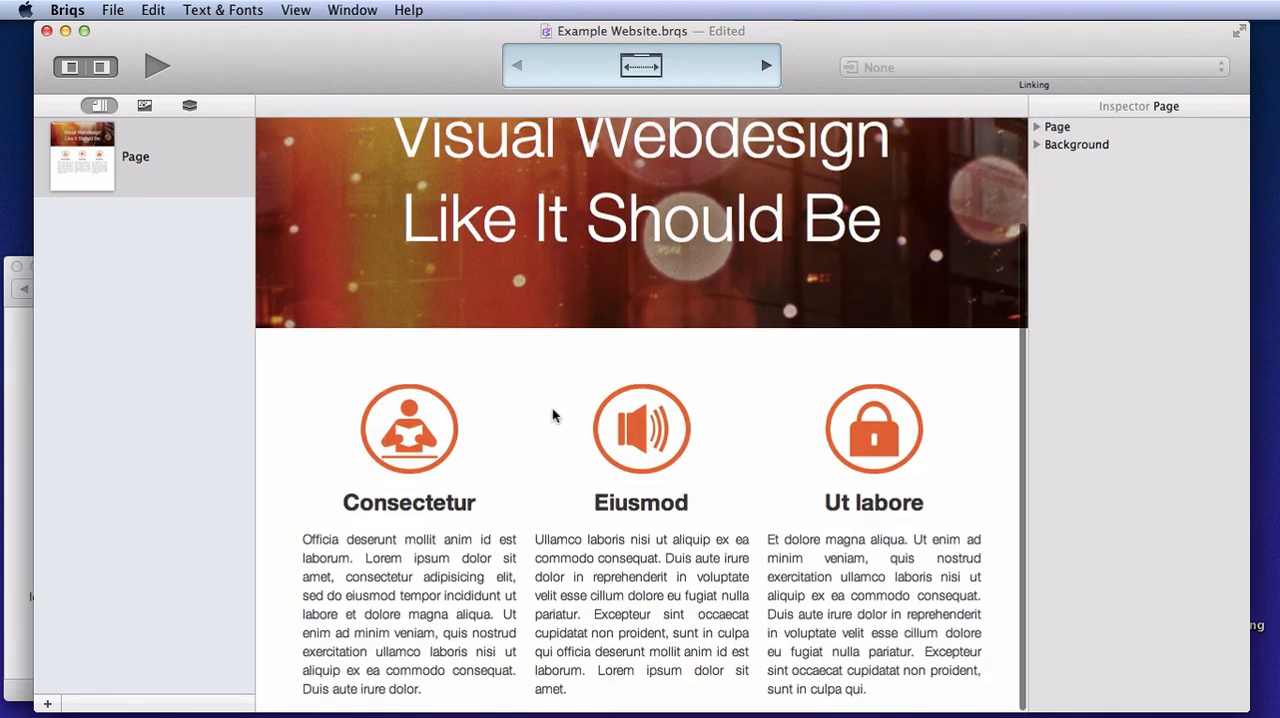
Set the bottom padding of the layout container holding the three icon columns to 60px
{"action": "left_click", "coordinate": [409, 478]}
{"action": "left_click", "coordinate": [557, 105]}
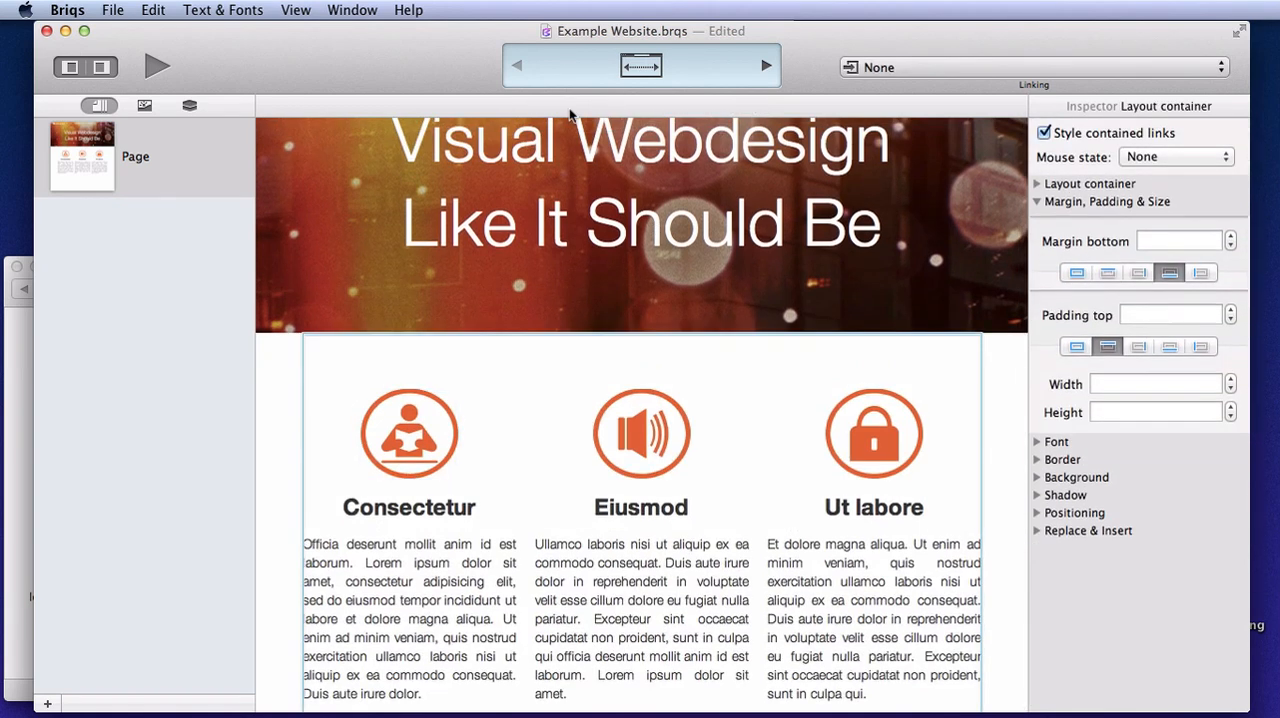
{"action": "left_click", "coordinate": [1170, 342]}
{"action": "left_click", "coordinate": [1148, 311]}
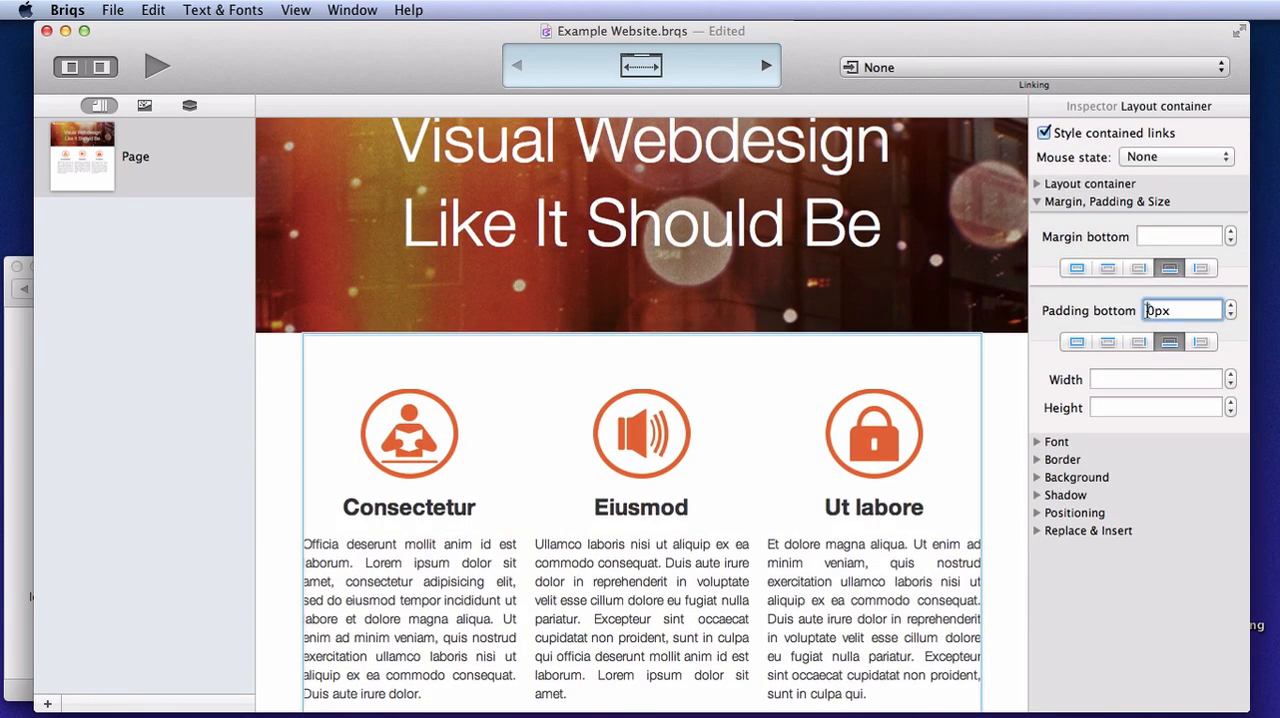
{"action": "type", "text": "6"}
{"action": "key", "text": "Return"}
{"action": "scroll", "coordinate": [865, 584], "scroll_direction": "down", "scroll_amount": 2}
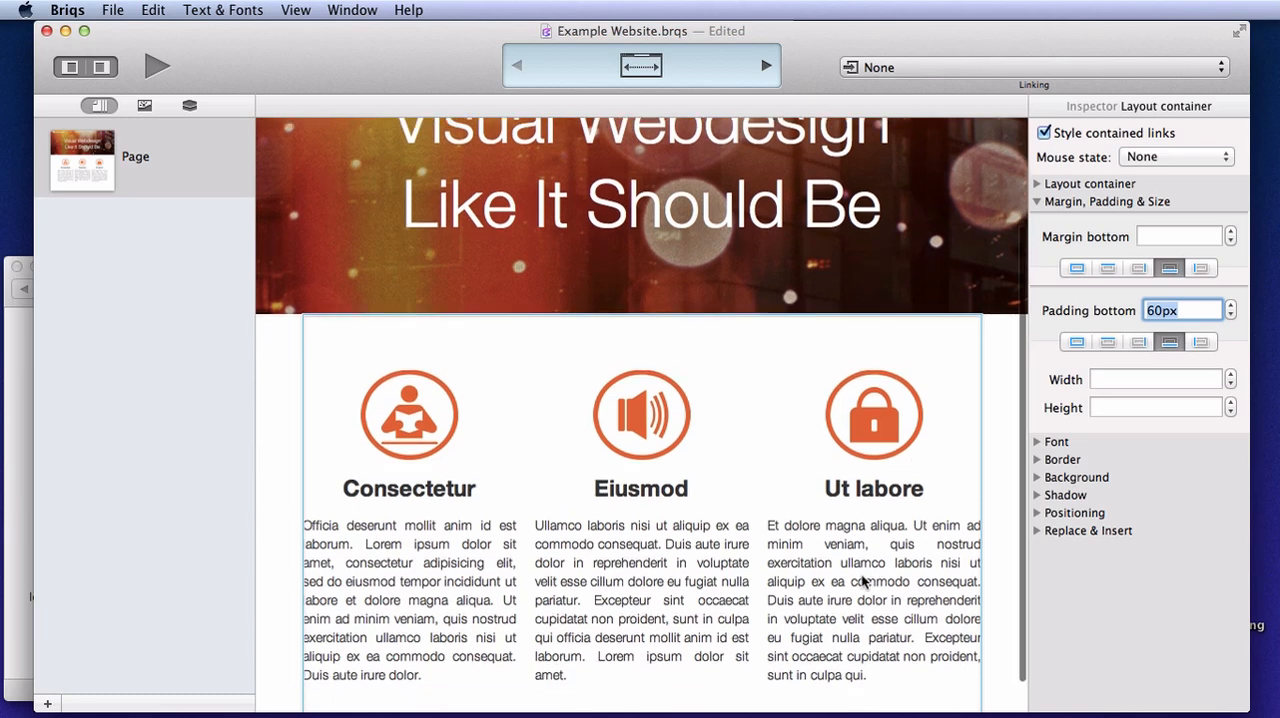
{"action": "left_click", "coordinate": [1000, 570]}
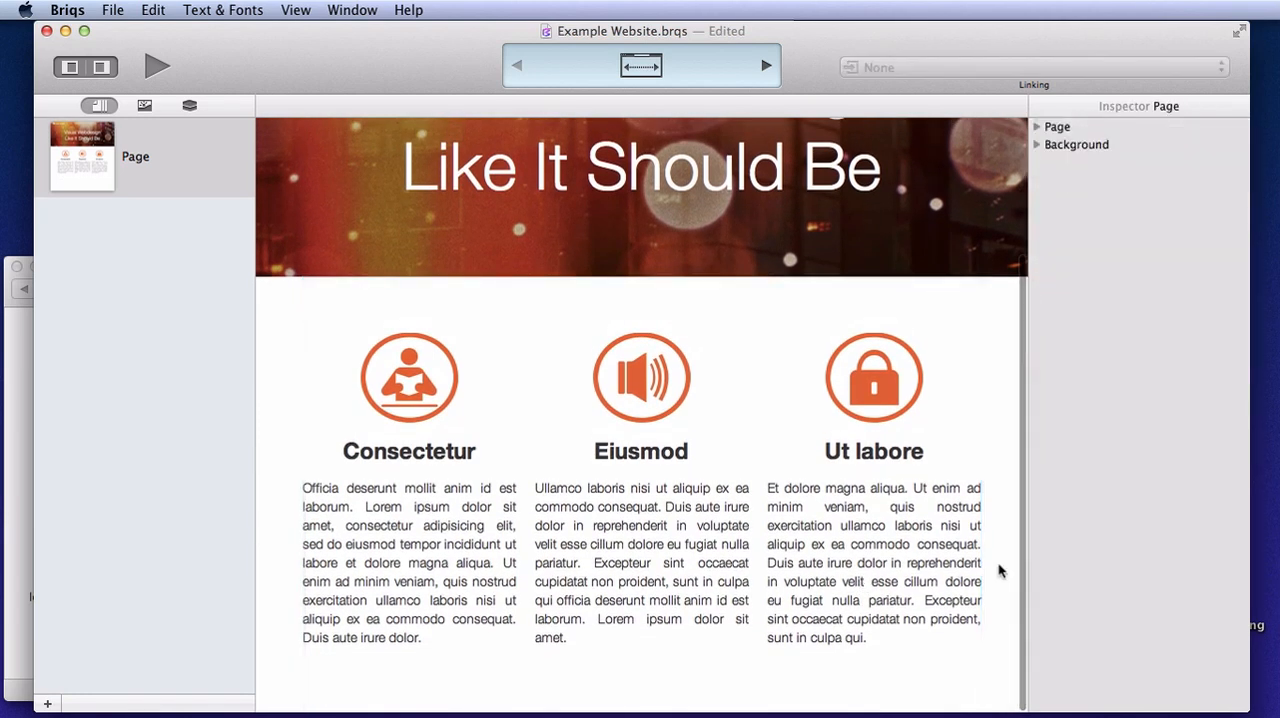
Review the whole page in the Landscape phone and down, Landscape phone to portrait tablet and default full-width layouts
{"action": "left_click", "coordinate": [768, 66]}
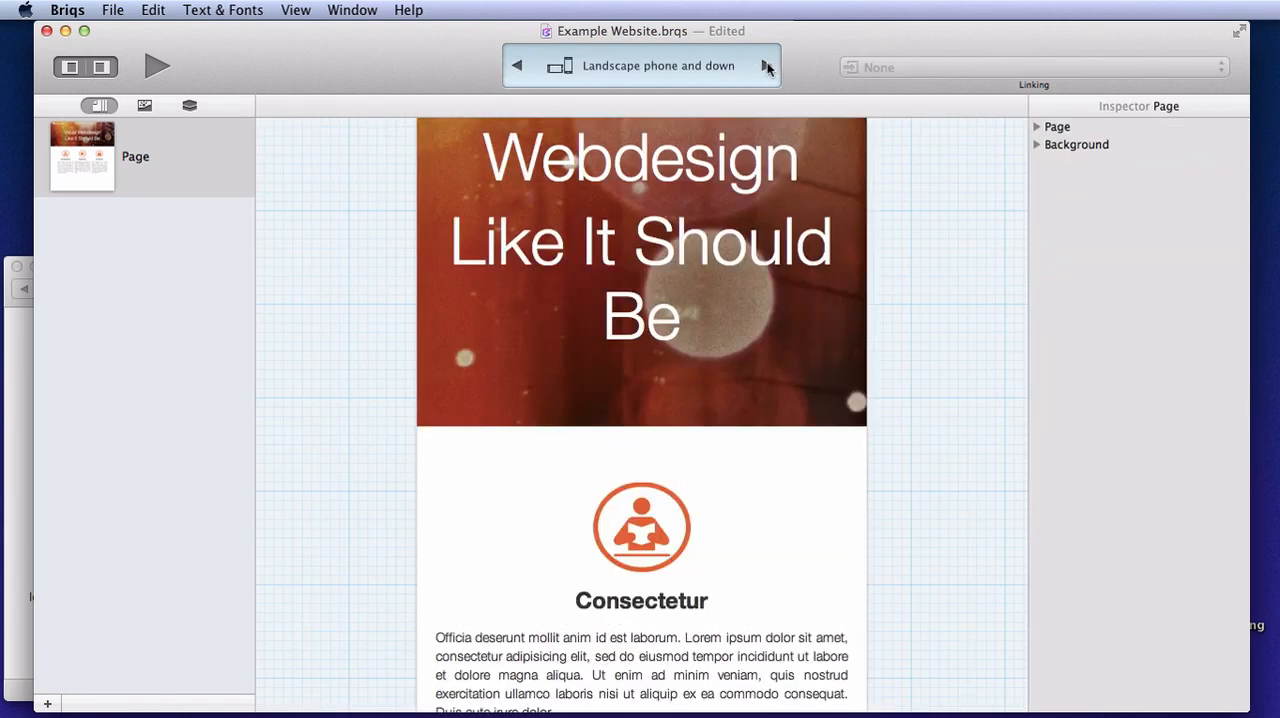
{"action": "scroll", "coordinate": [753, 411], "scroll_direction": "down", "scroll_amount": 5}
{"action": "scroll", "coordinate": [742, 354], "scroll_direction": "up", "scroll_amount": 10}
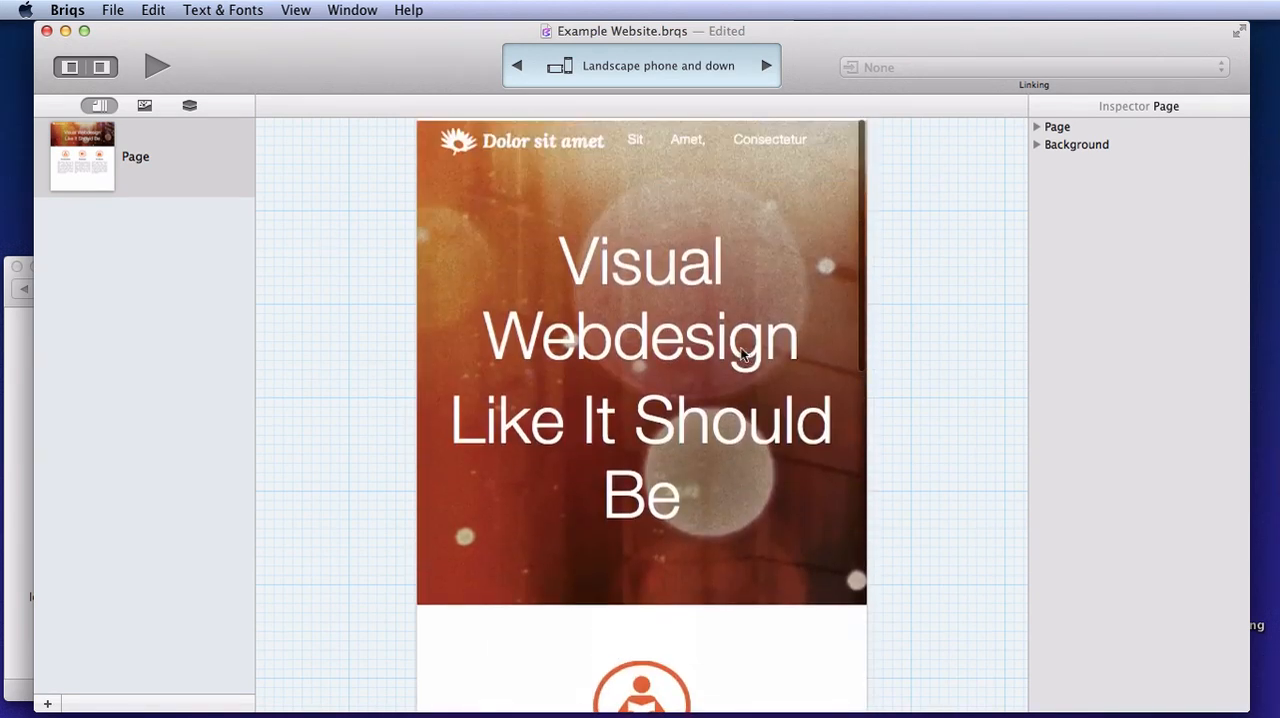
{"action": "left_click", "coordinate": [766, 66]}
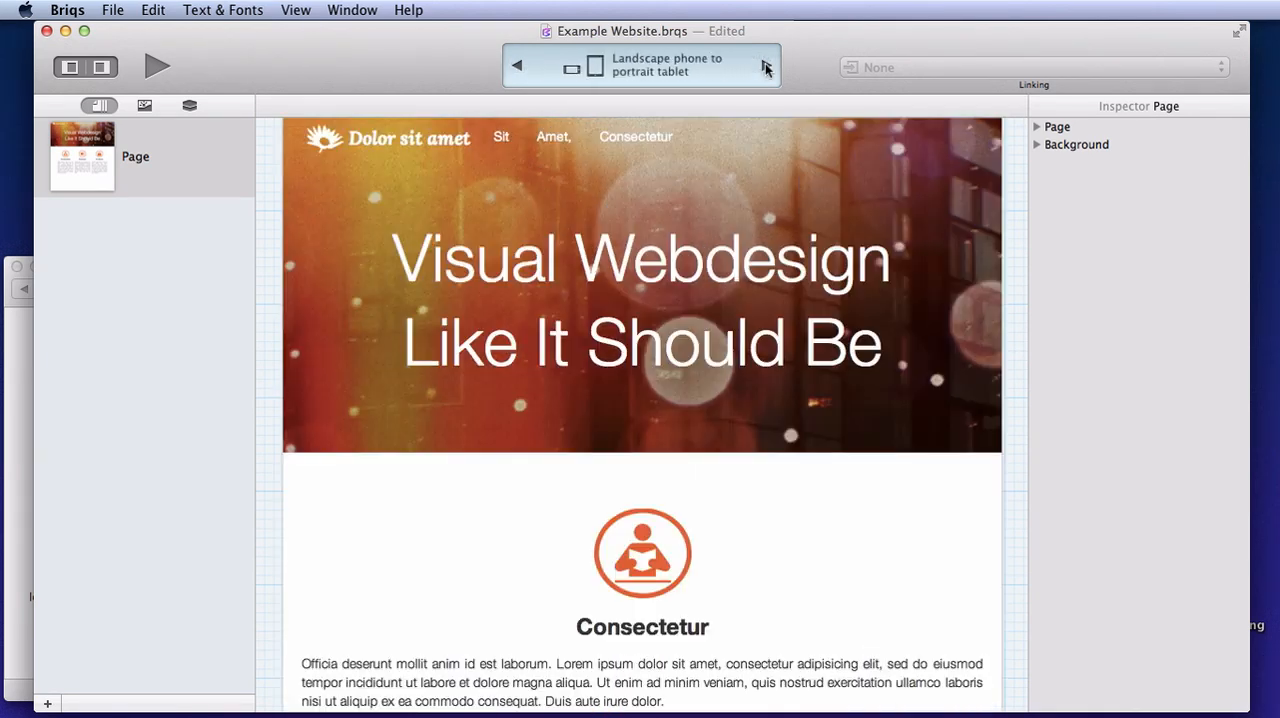
{"action": "scroll", "coordinate": [797, 500], "scroll_direction": "down", "scroll_amount": 5}
{"action": "scroll", "coordinate": [813, 160], "scroll_direction": "up", "scroll_amount": 5}
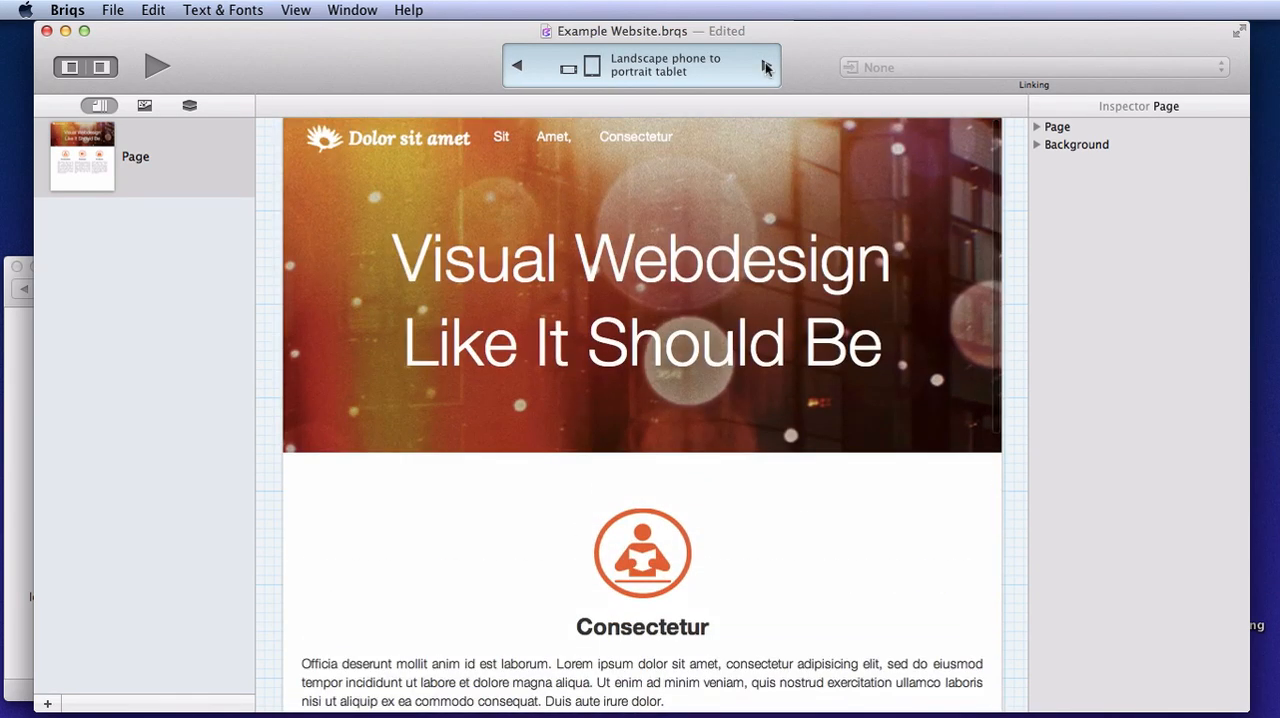
{"action": "left_click", "coordinate": [766, 66]}
{"action": "left_click", "coordinate": [517, 66]}
{"action": "left_click", "coordinate": [517, 66]}
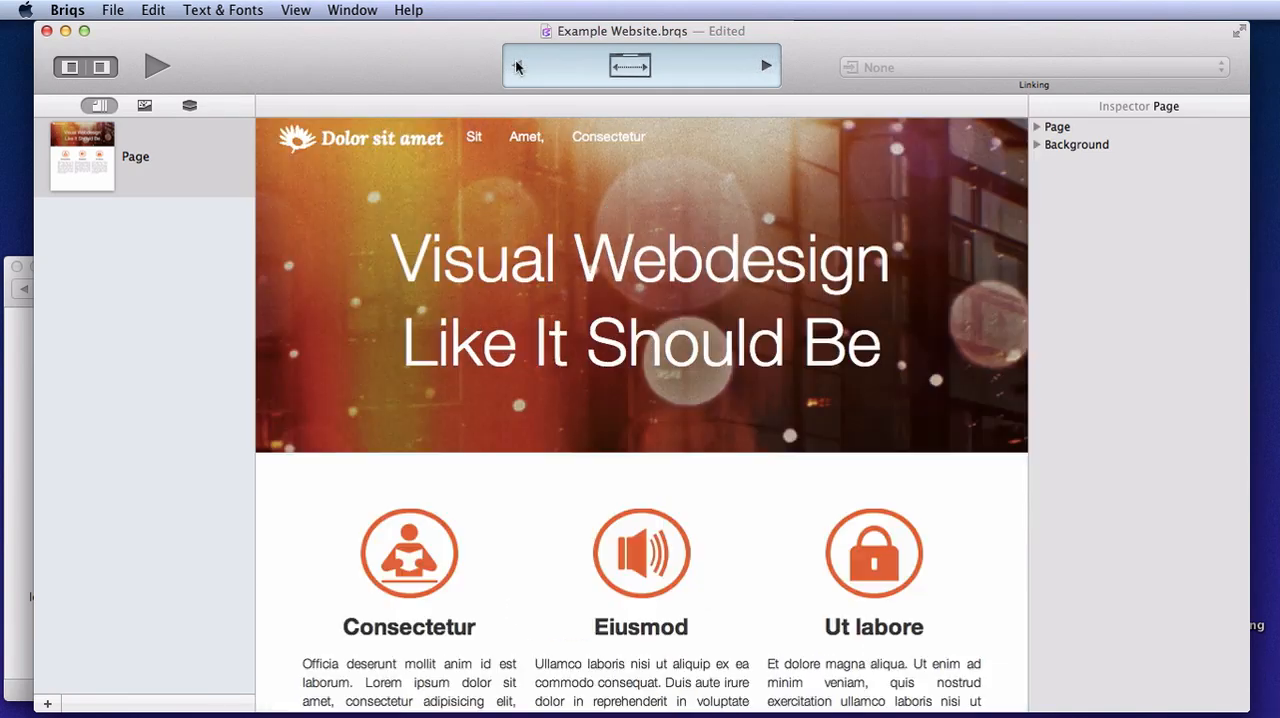
{"action": "scroll", "coordinate": [608, 451], "scroll_direction": "down", "scroll_amount": 4}
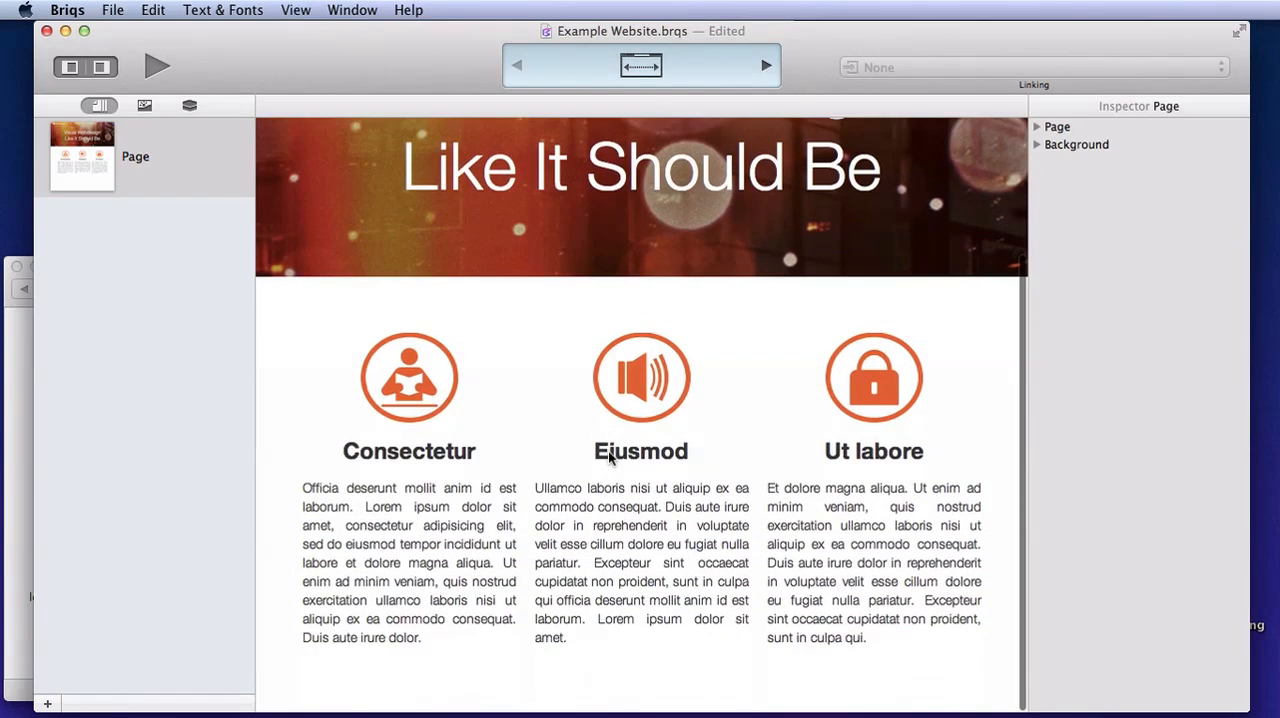
{"action": "scroll", "coordinate": [608, 451], "scroll_direction": "up", "scroll_amount": 3}
{"action": "scroll", "coordinate": [610, 458], "scroll_direction": "up", "scroll_amount": 2}
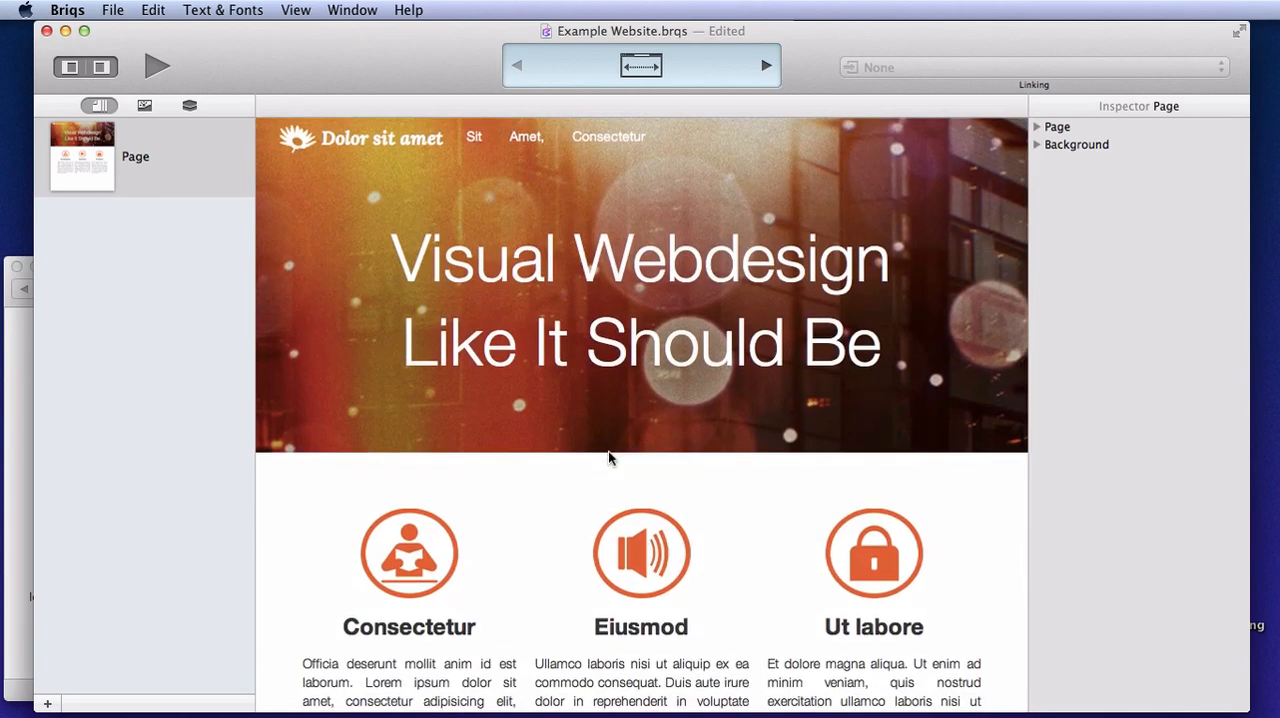
Paste the copied blue-page into the project's page list, dismiss the image size hint and reopen Page
{"action": "left_click", "coordinate": [157, 66]}
{"action": "left_click", "coordinate": [136, 234]}
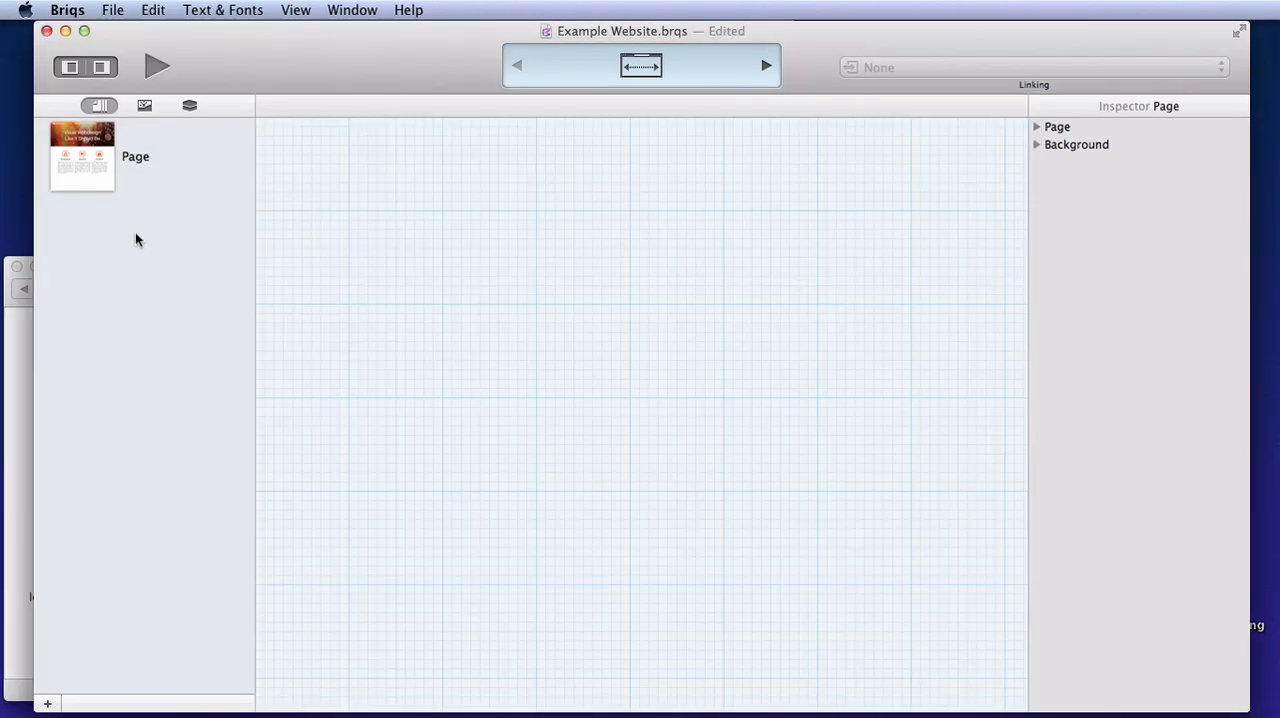
{"action": "right_click", "coordinate": [136, 234]}
{"action": "left_click", "coordinate": [165, 282]}
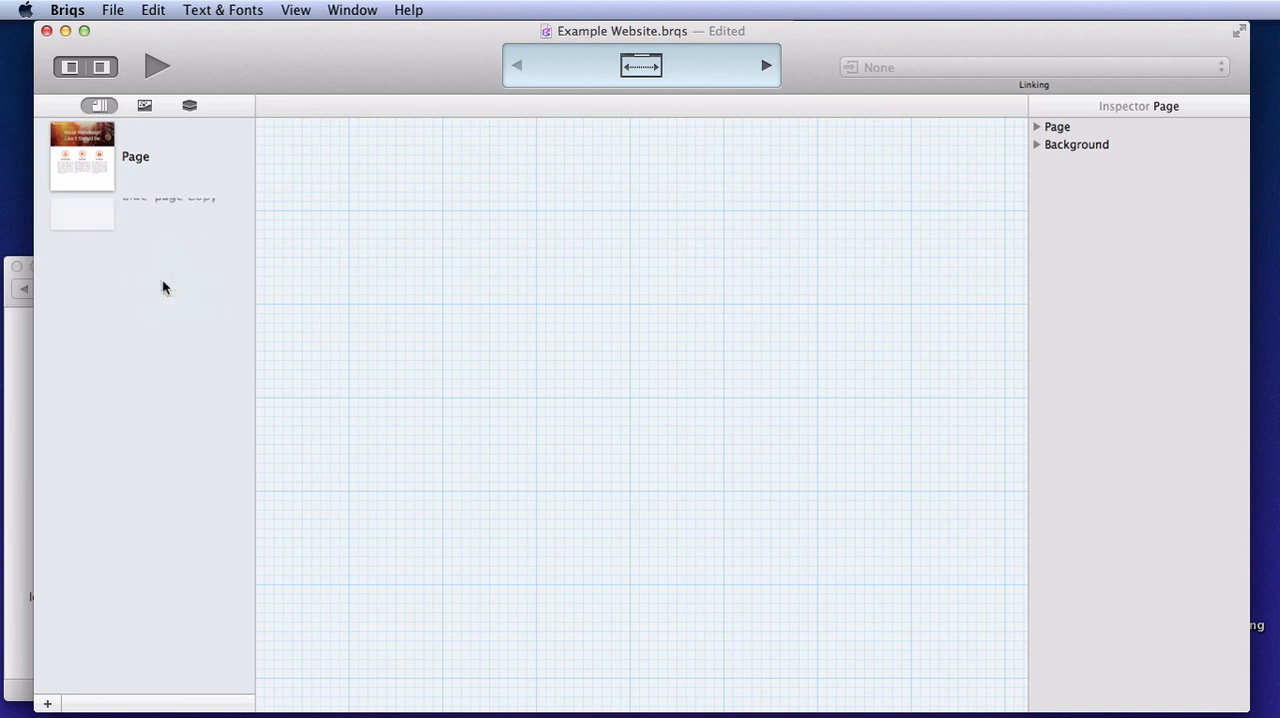
{"action": "left_click", "coordinate": [786, 234]}
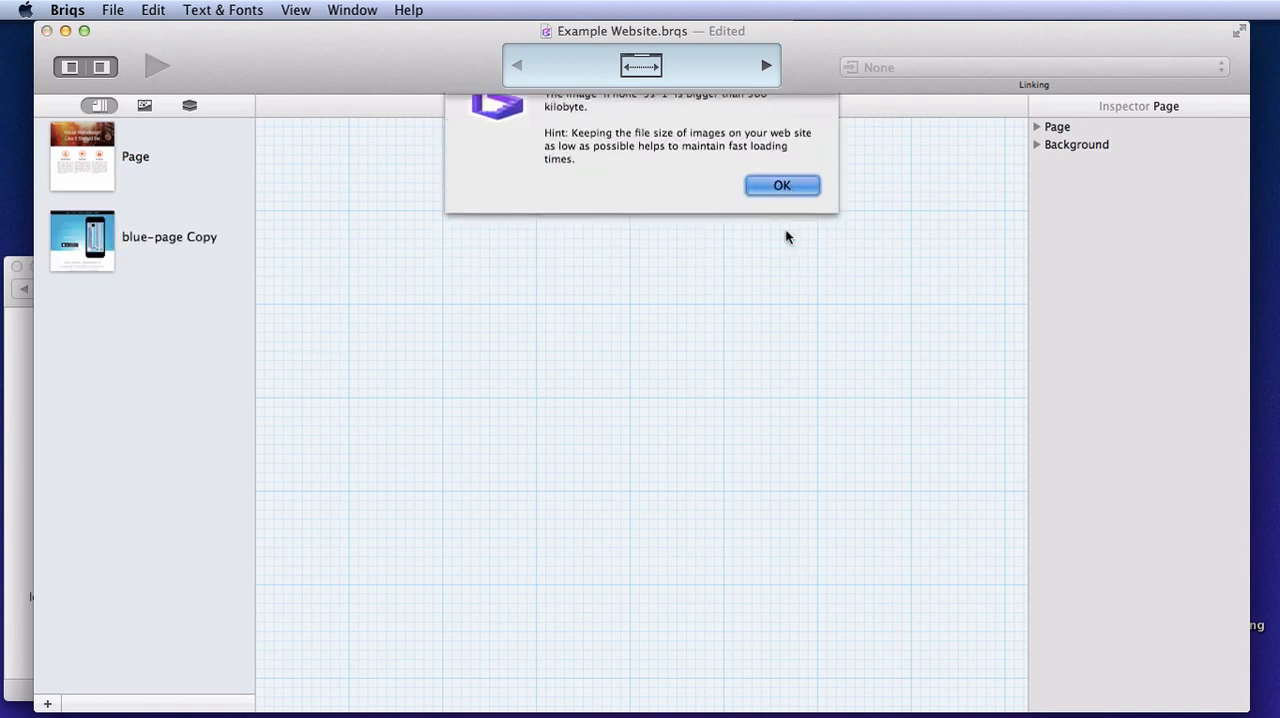
{"action": "left_click", "coordinate": [97, 174]}
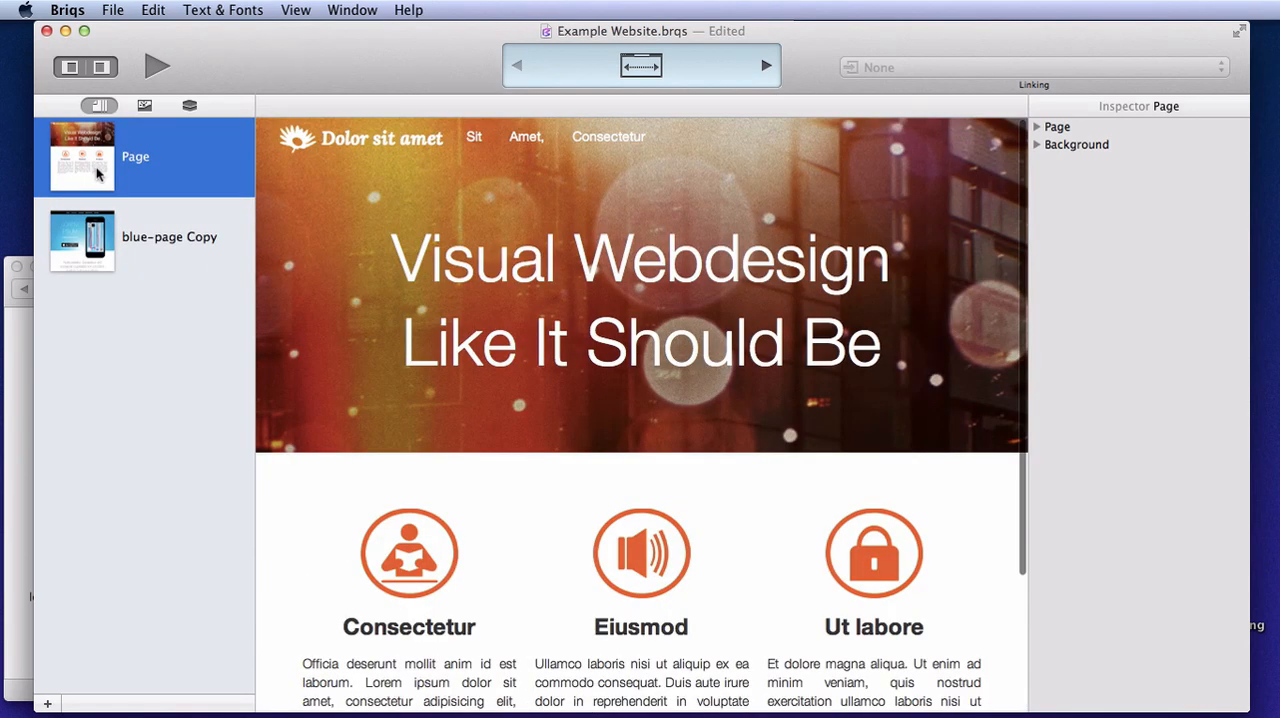
Link the Sit navigation bar item to the project page blue-page Copy
{"action": "left_click", "coordinate": [475, 140]}
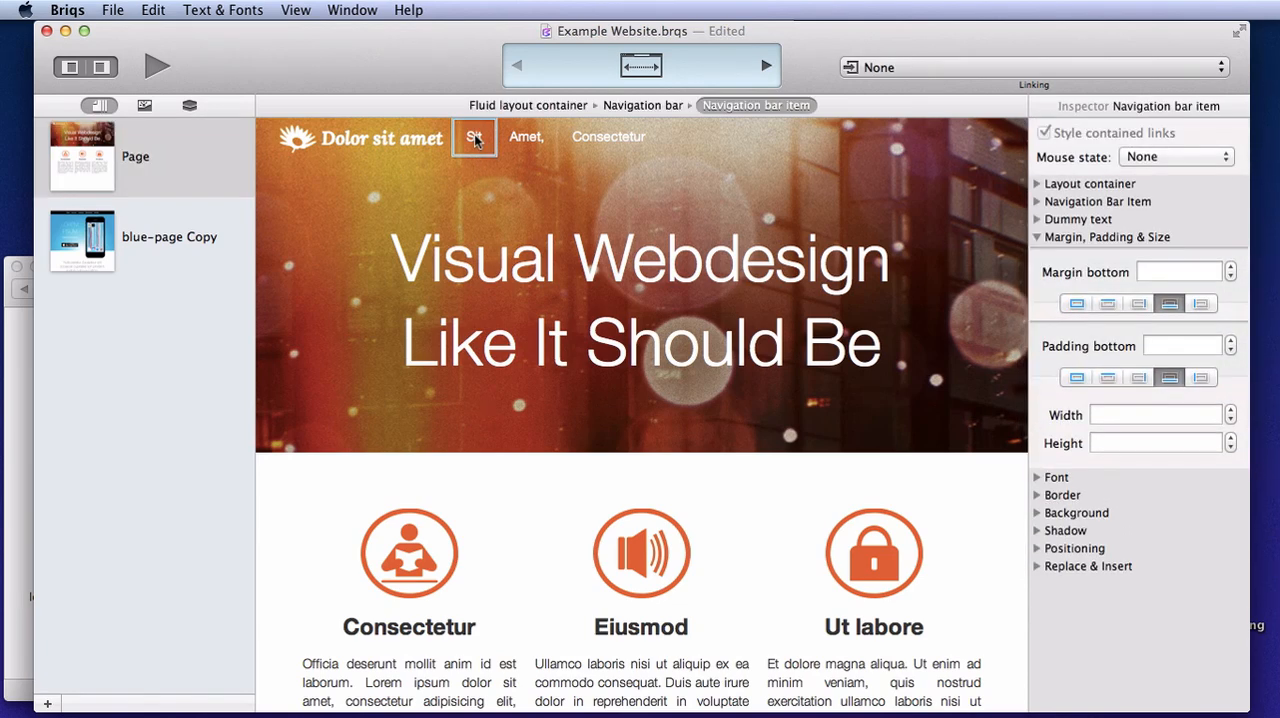
{"action": "left_click", "coordinate": [855, 68]}
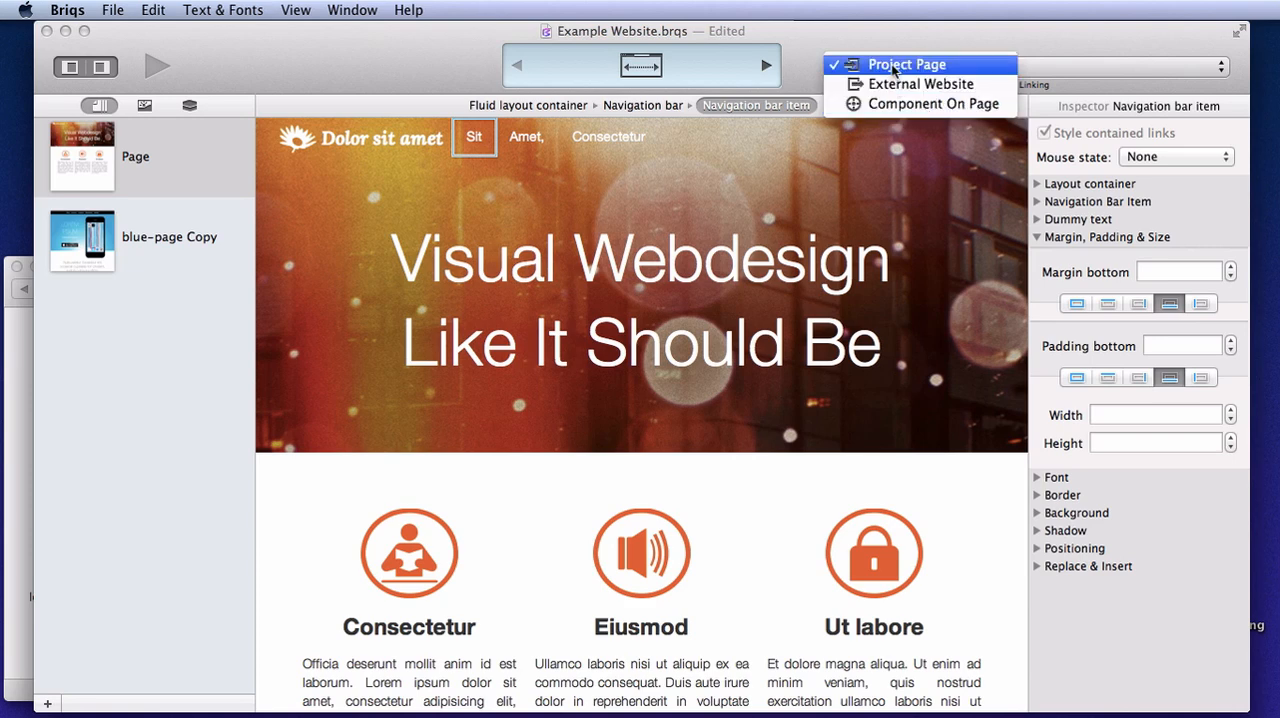
{"action": "left_click", "coordinate": [893, 66]}
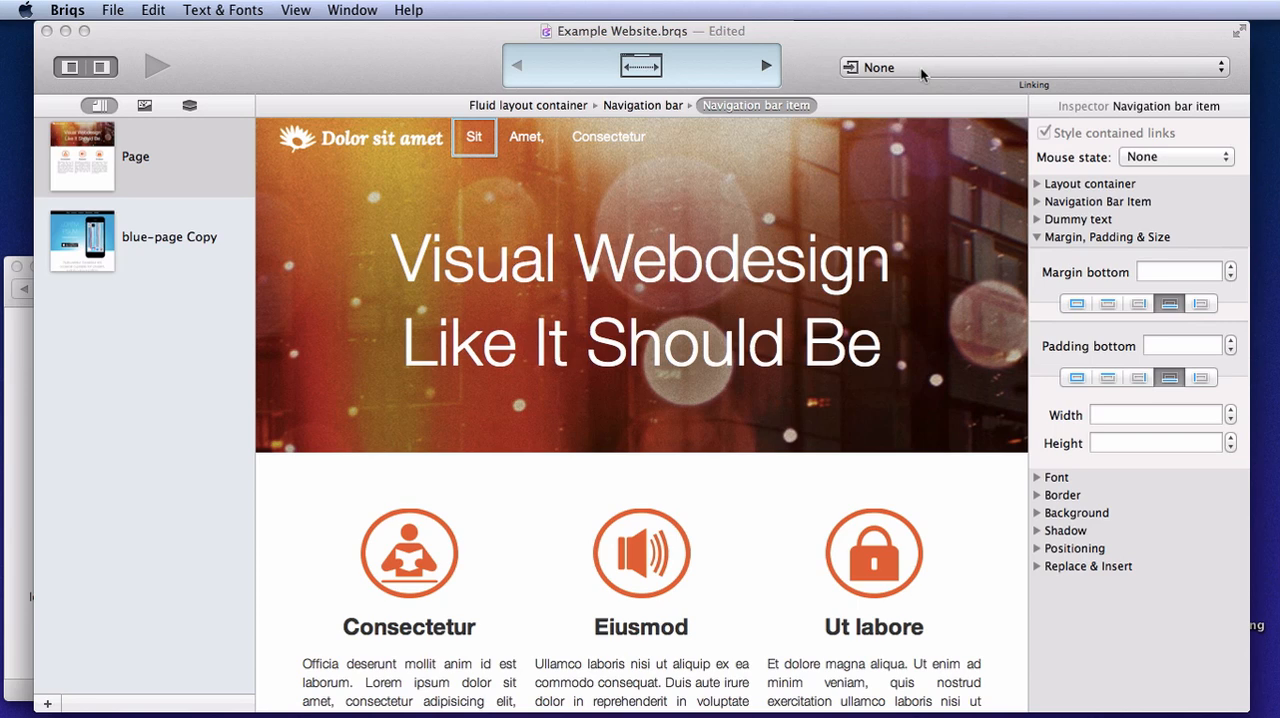
{"action": "left_click", "coordinate": [922, 74]}
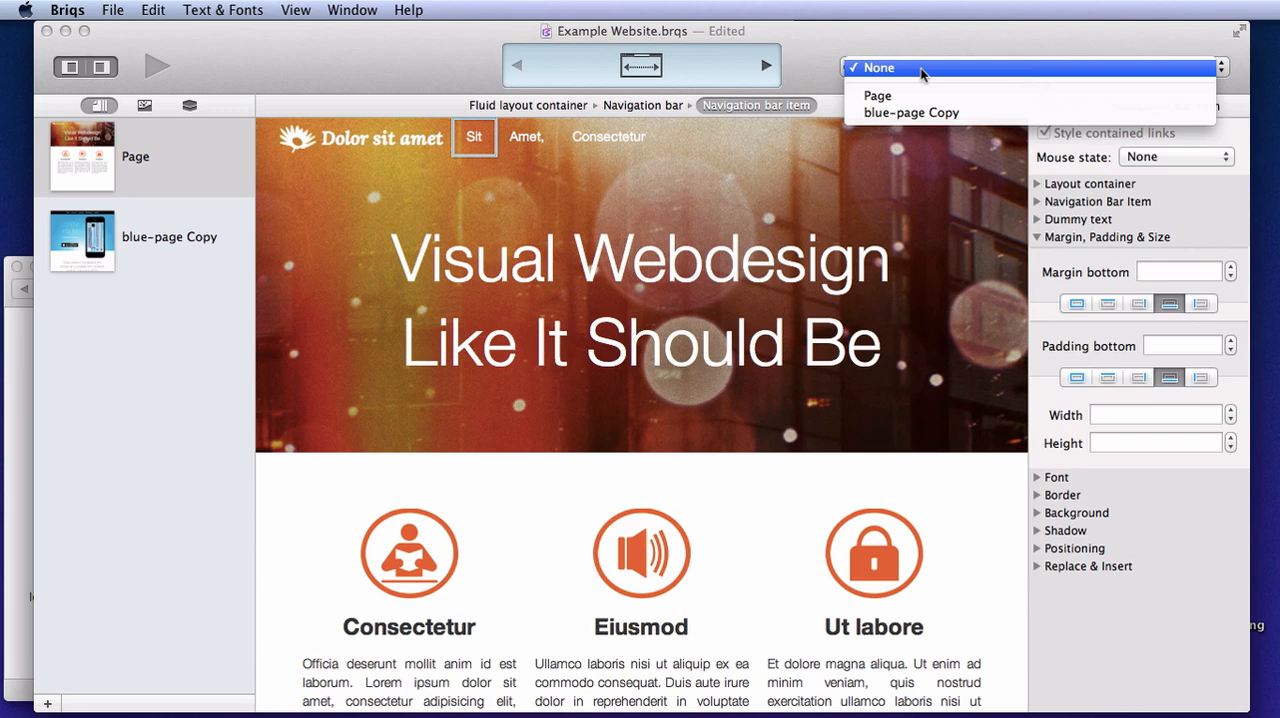
{"action": "left_click", "coordinate": [916, 113]}
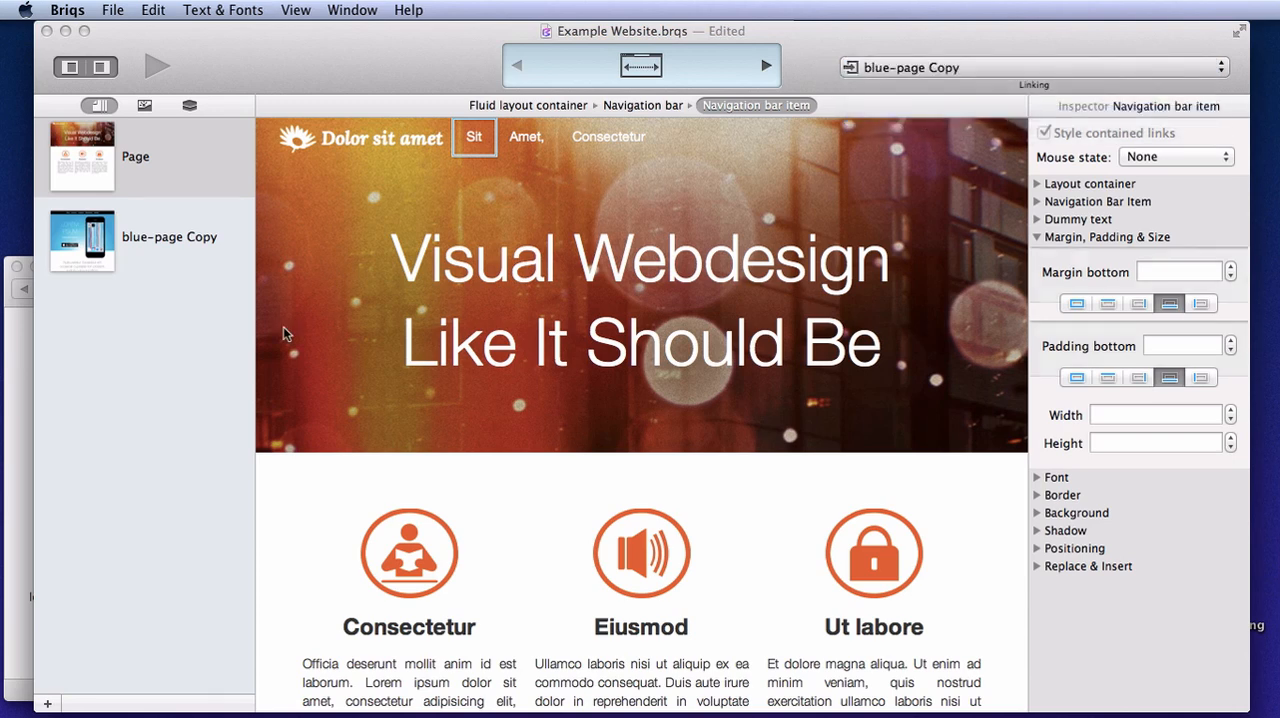
{"action": "left_click", "coordinate": [268, 295]}
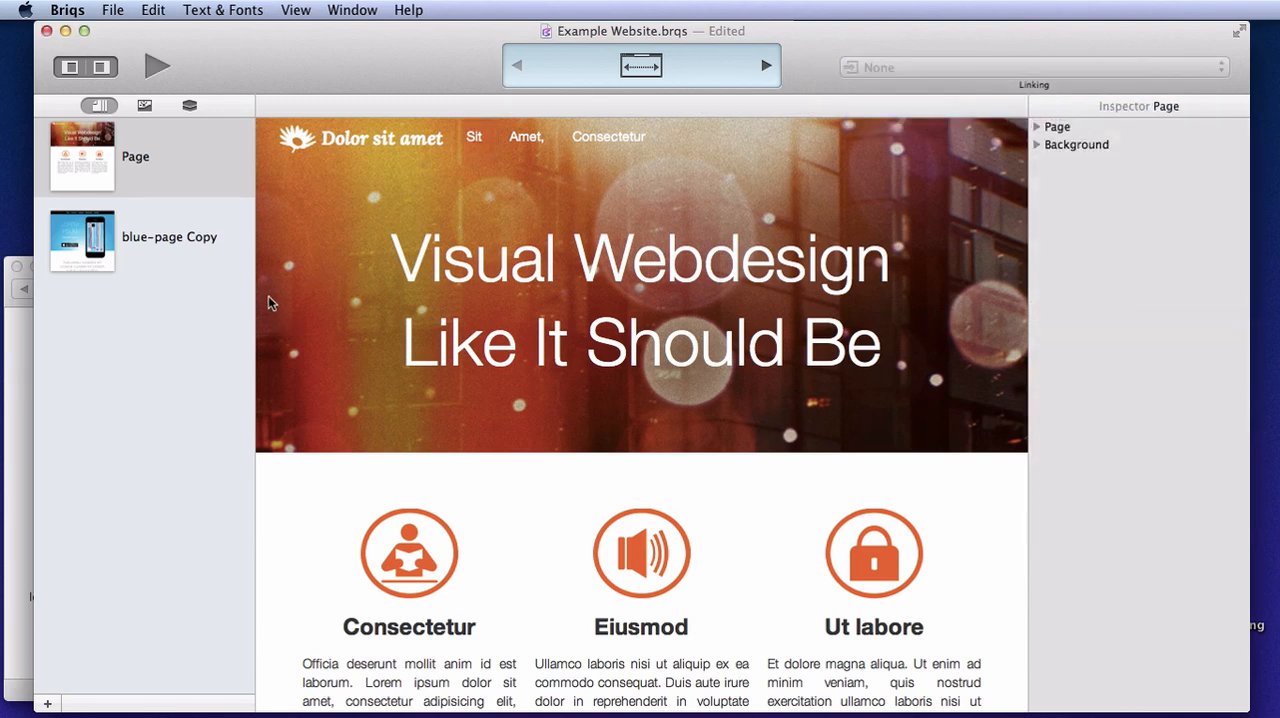
Preview the page, test the Sit link in the navigation bar and return to editing
{"action": "left_click", "coordinate": [157, 67]}
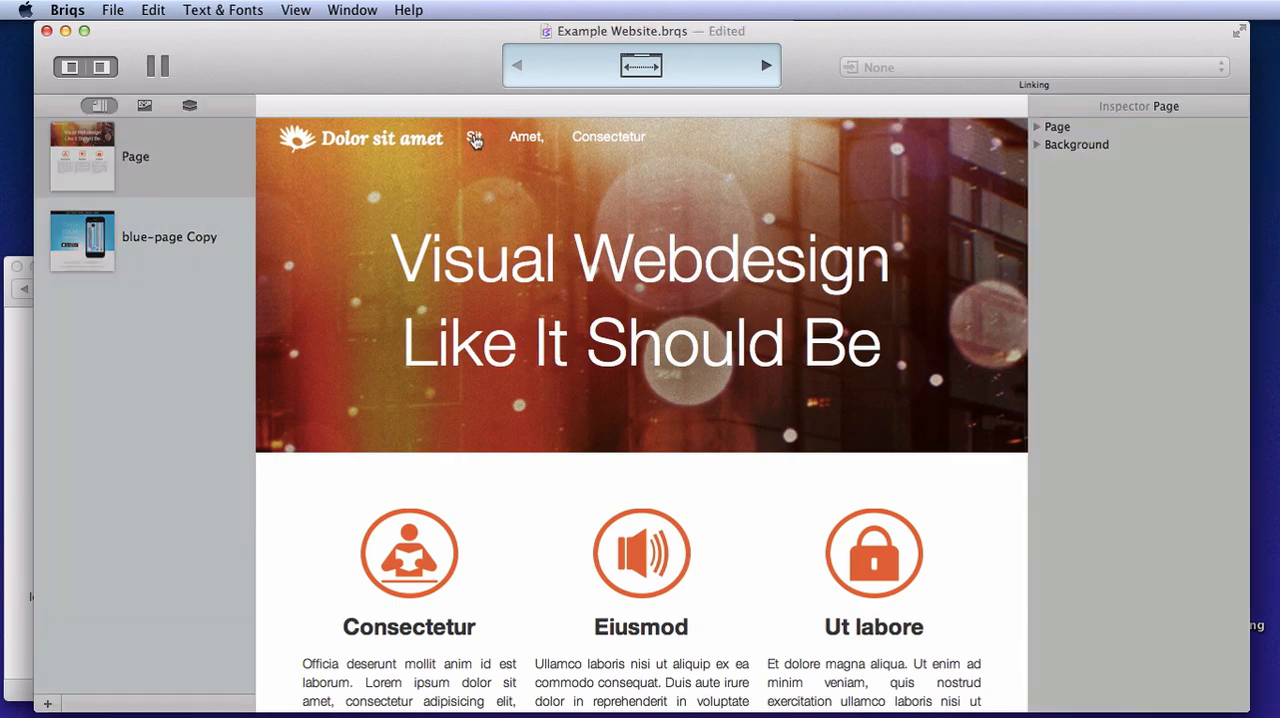
{"action": "left_click", "coordinate": [476, 140]}
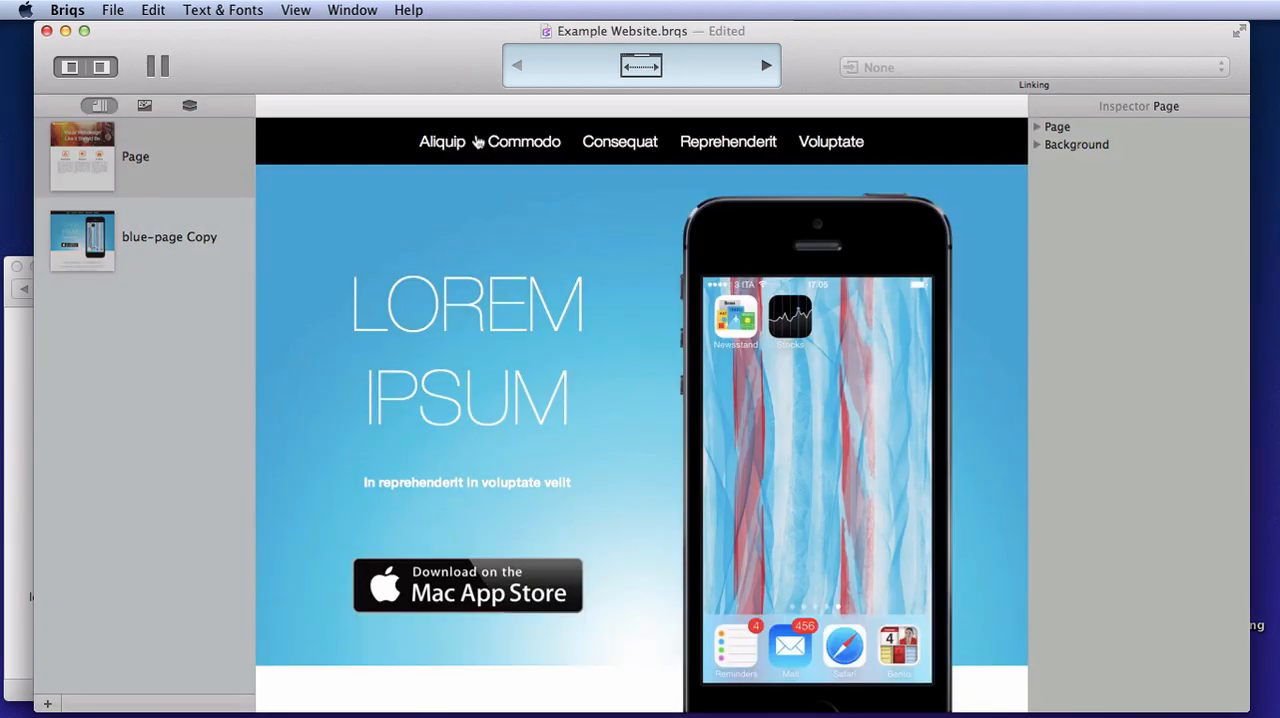
{"action": "left_click", "coordinate": [160, 67]}
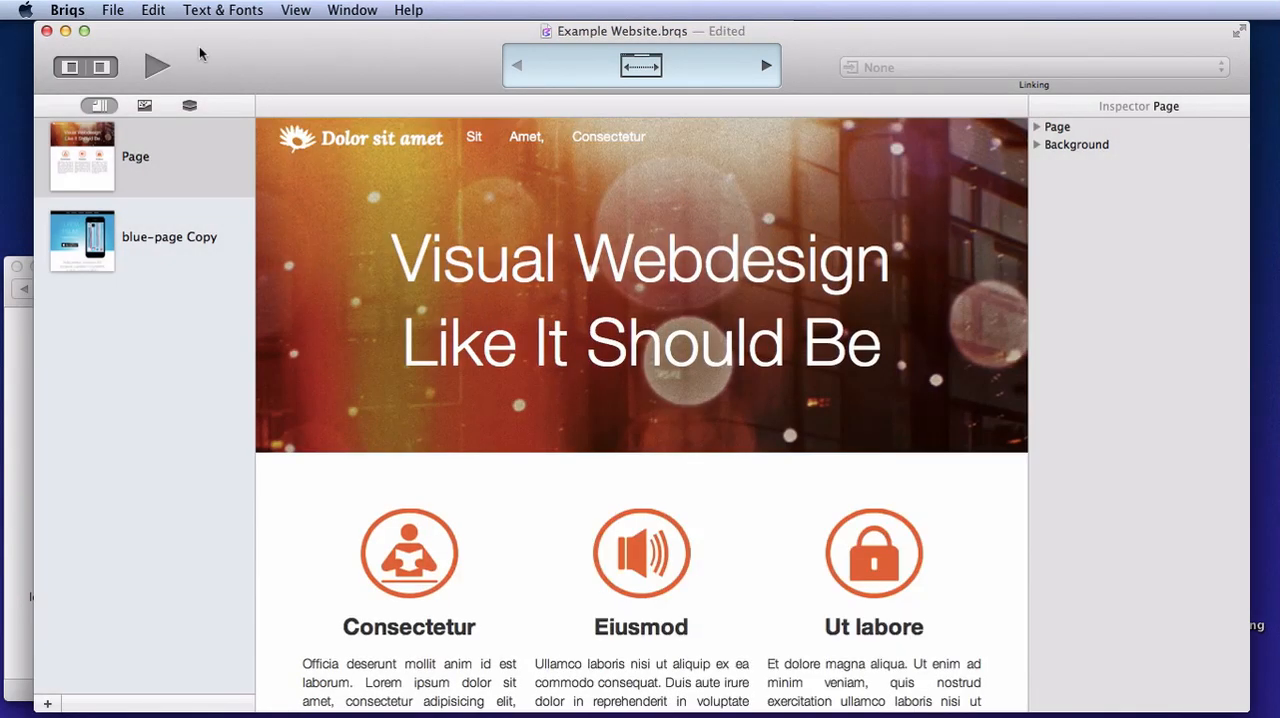
Export the complete project in HTML – Production format to the Desktop as "Example HTML Export"
{"action": "left_click", "coordinate": [114, 11]}
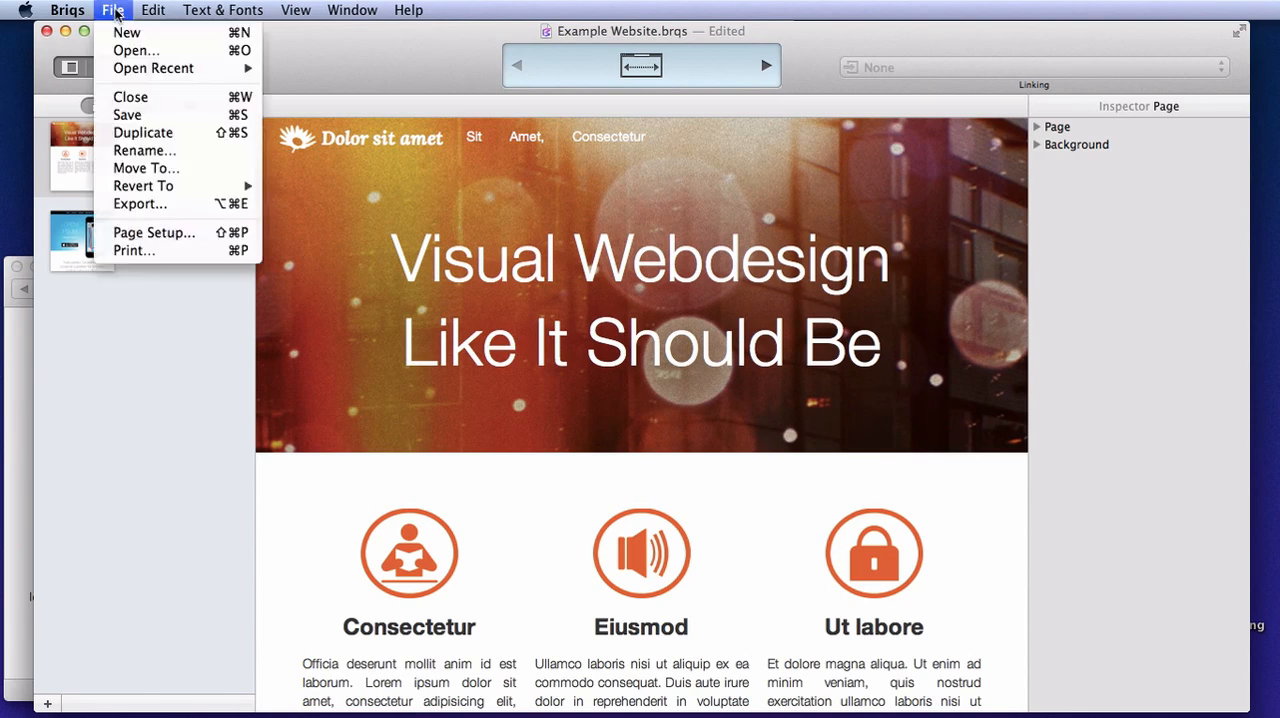
{"action": "left_click", "coordinate": [135, 204]}
{"action": "left_click", "coordinate": [627, 198]}
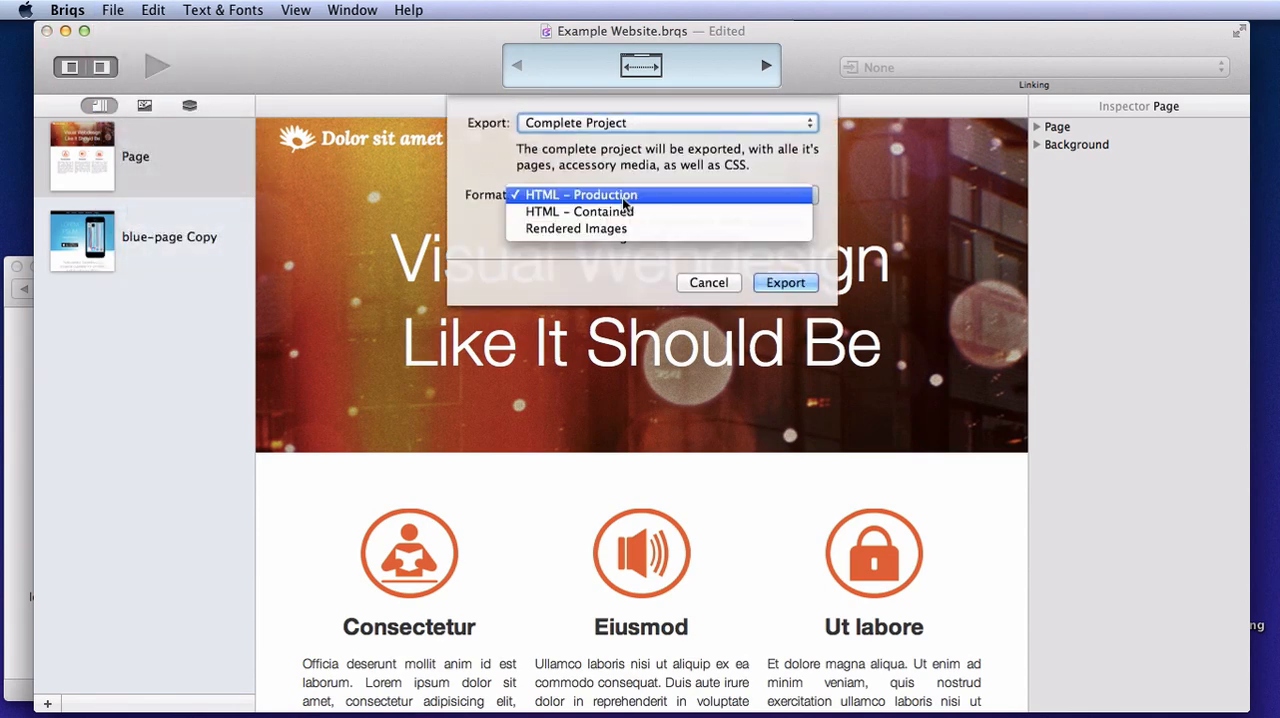
{"action": "left_click", "coordinate": [666, 194]}
{"action": "left_click", "coordinate": [783, 283]}
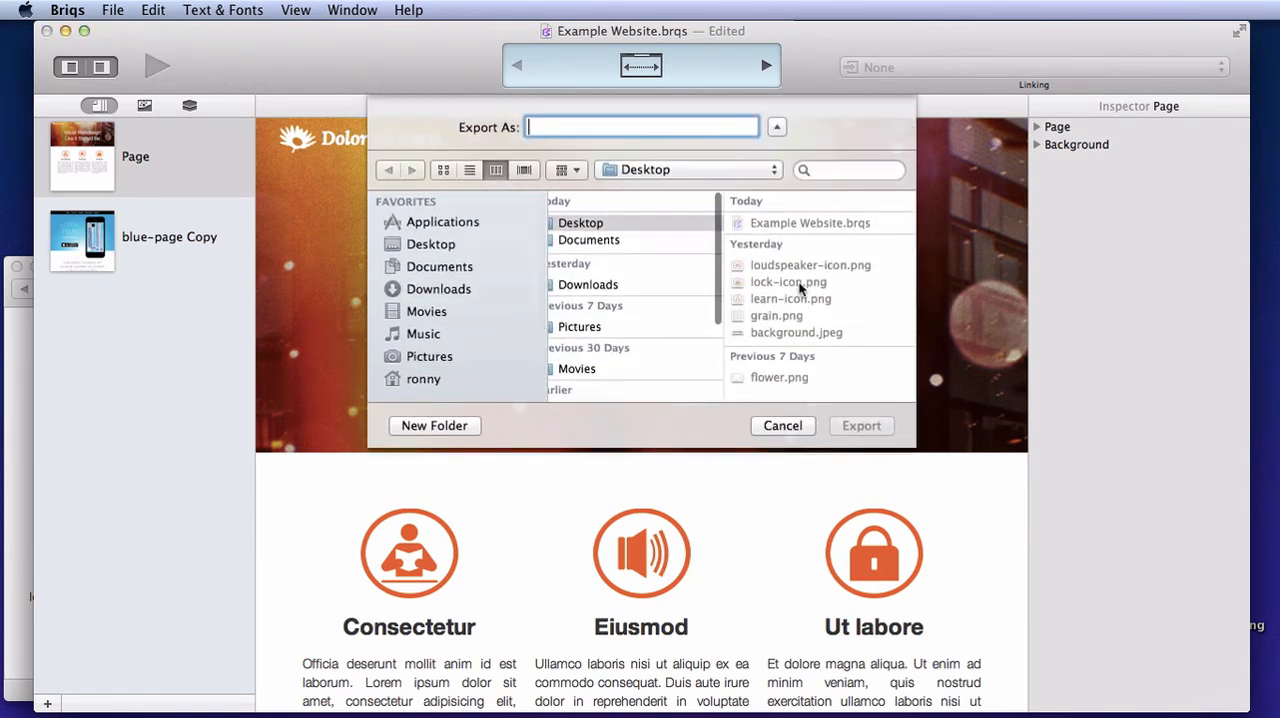
{"action": "type", "text": "Example HTML Export"}
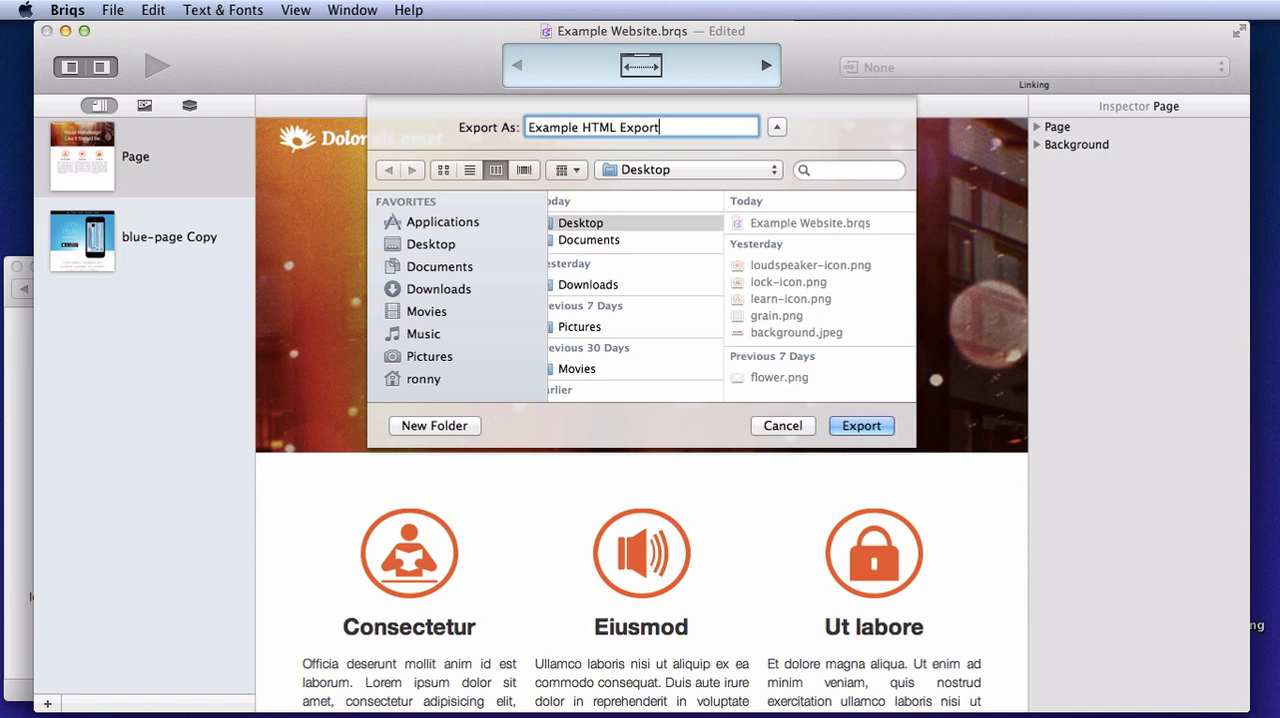
{"action": "key", "text": "Return"}
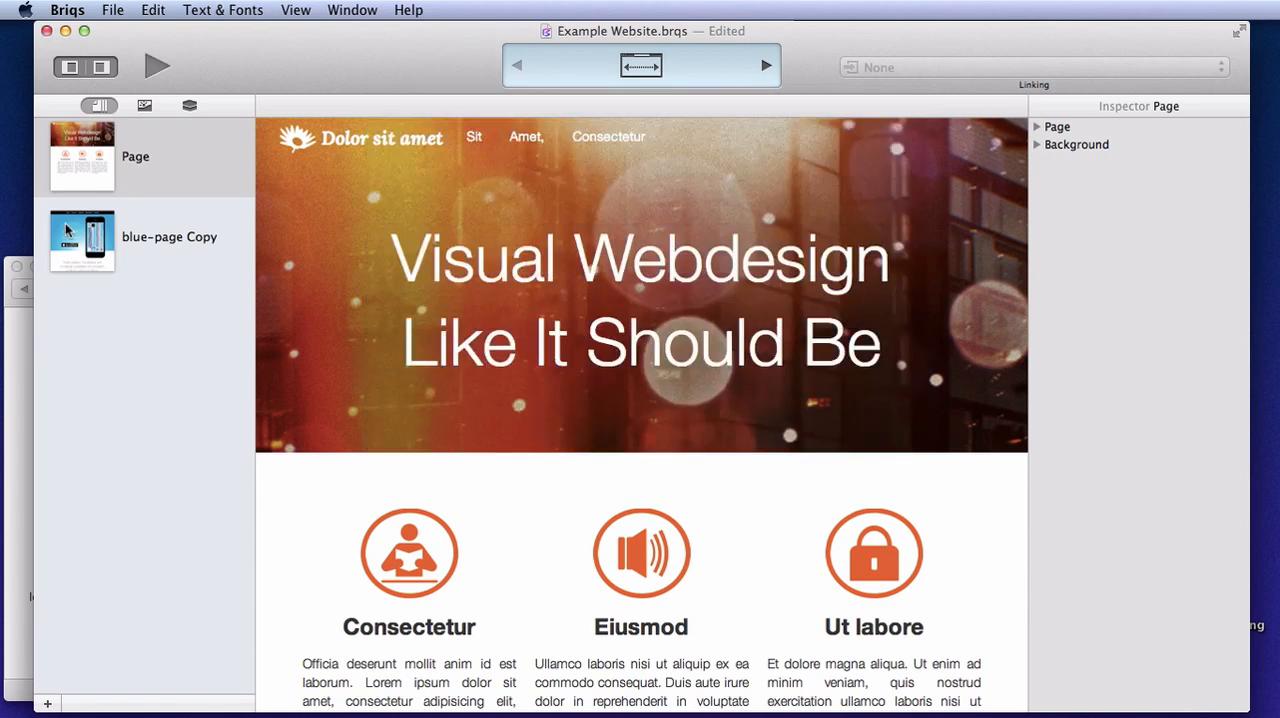
Open Page.html from the Example HTML Export folder in Safari
{"action": "double_click", "coordinate": [200, 354]}
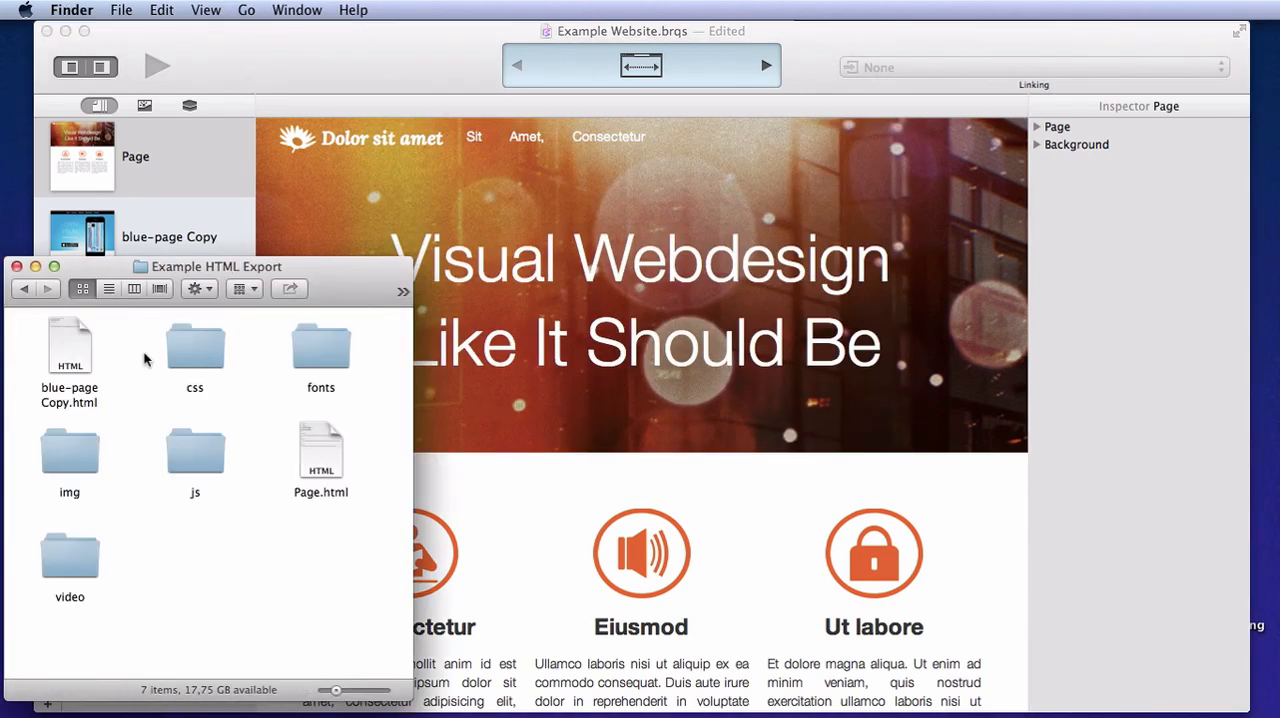
{"action": "right_click", "coordinate": [321, 458]}
{"action": "mouse_move", "coordinate": [387, 354]}
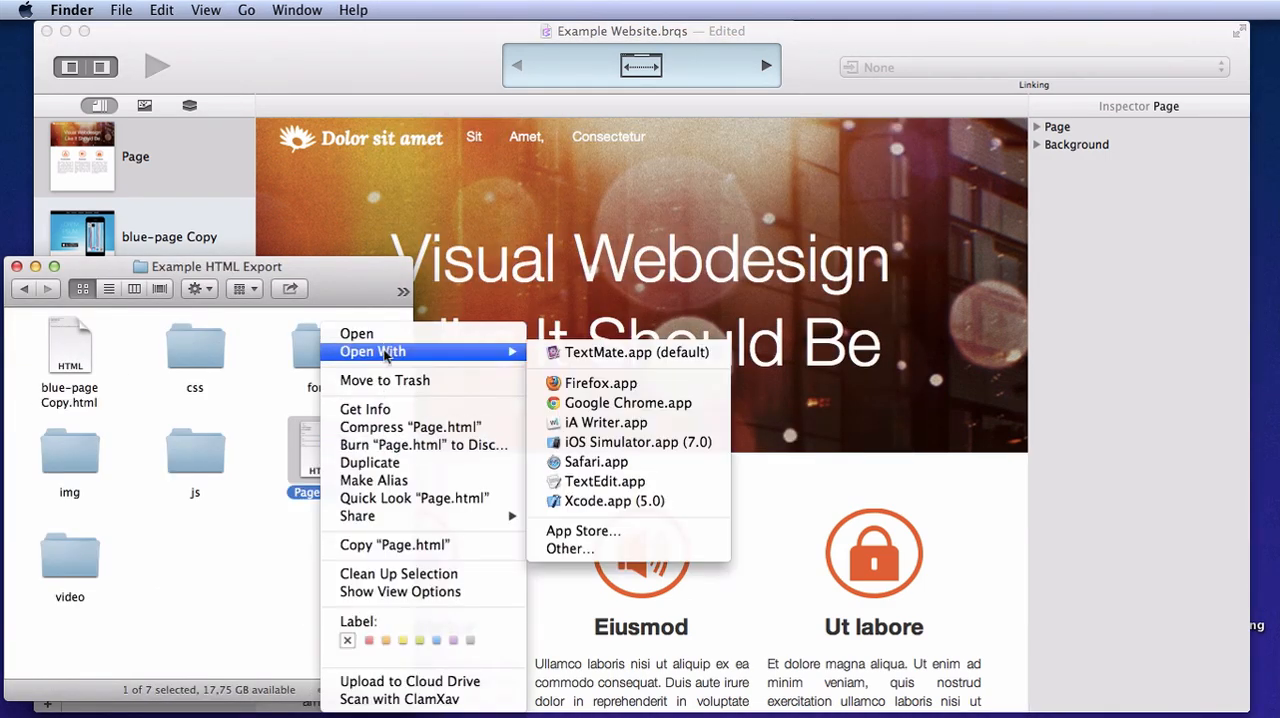
{"action": "left_click", "coordinate": [616, 466]}
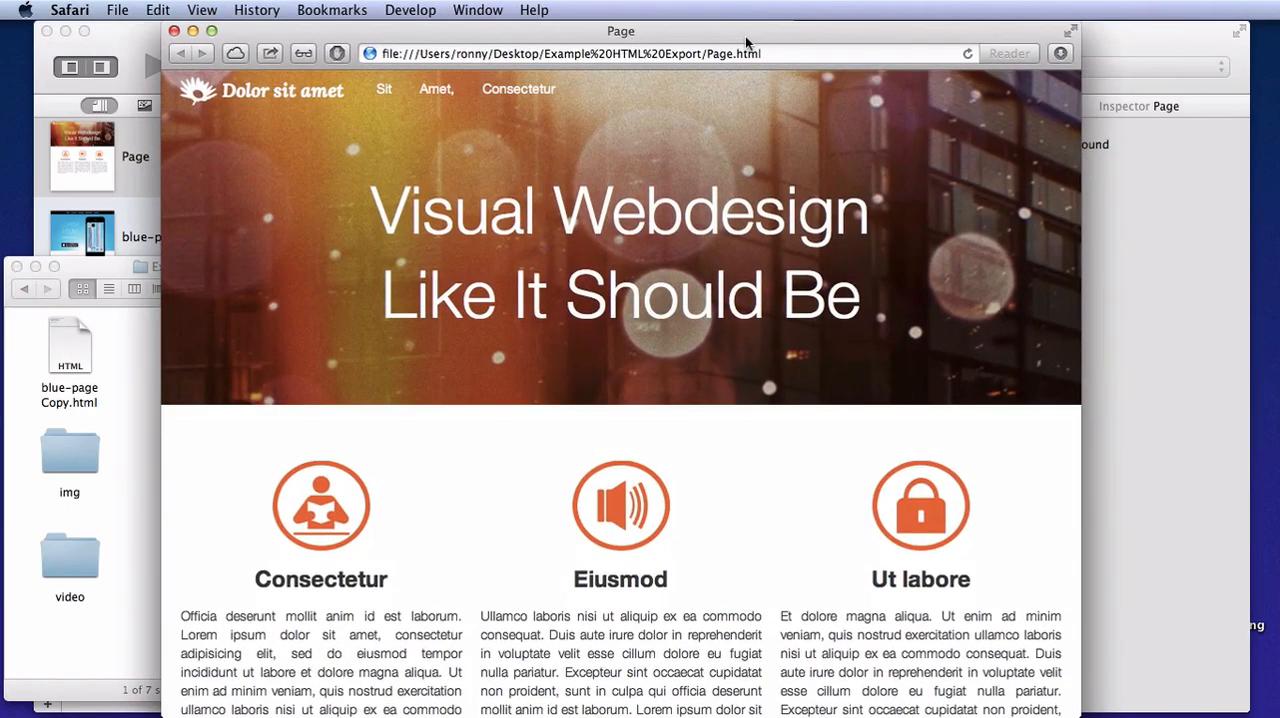
Narrow the browser window to phone width, check the exported page's responsive layout and follow its Sit link
{"action": "left_click_drag", "start_coordinate": [746, 42], "coordinate": [772, 42]}
{"action": "left_click_drag", "start_coordinate": [1106, 455], "coordinate": [630, 448]}
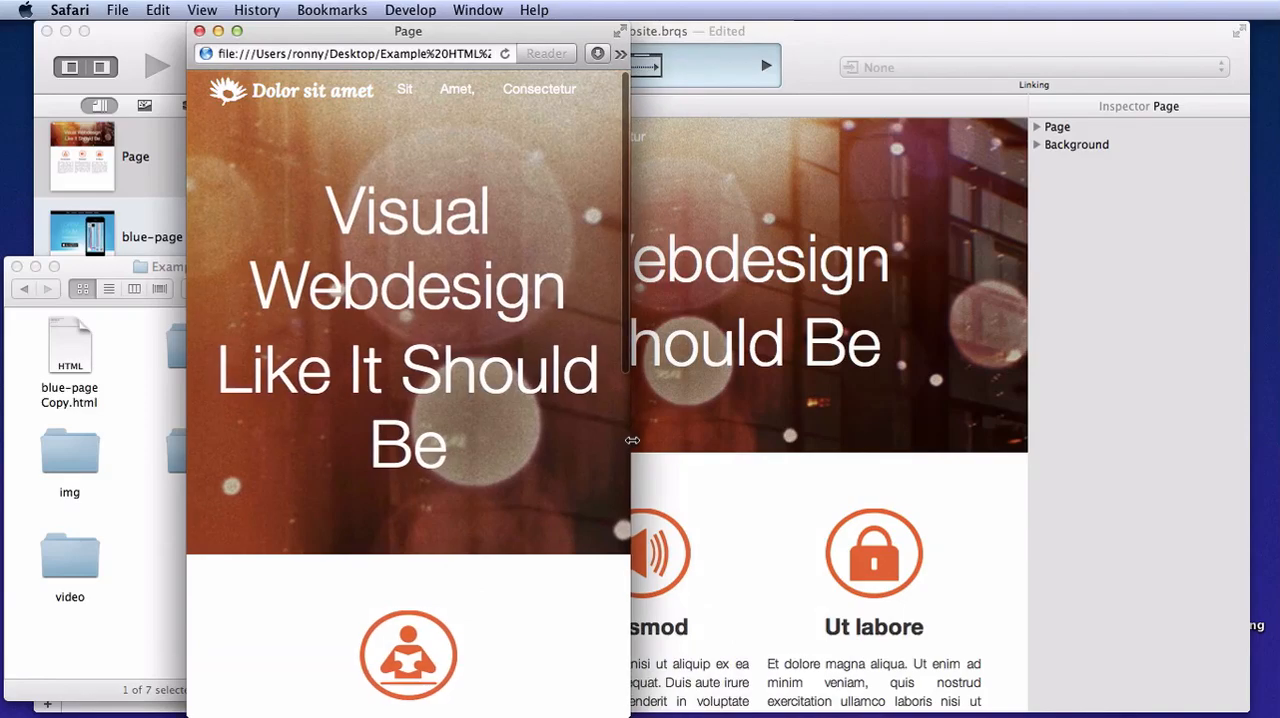
{"action": "scroll", "coordinate": [422, 492], "scroll_direction": "down", "scroll_amount": 10}
{"action": "scroll", "coordinate": [426, 503], "scroll_direction": "up", "scroll_amount": 15}
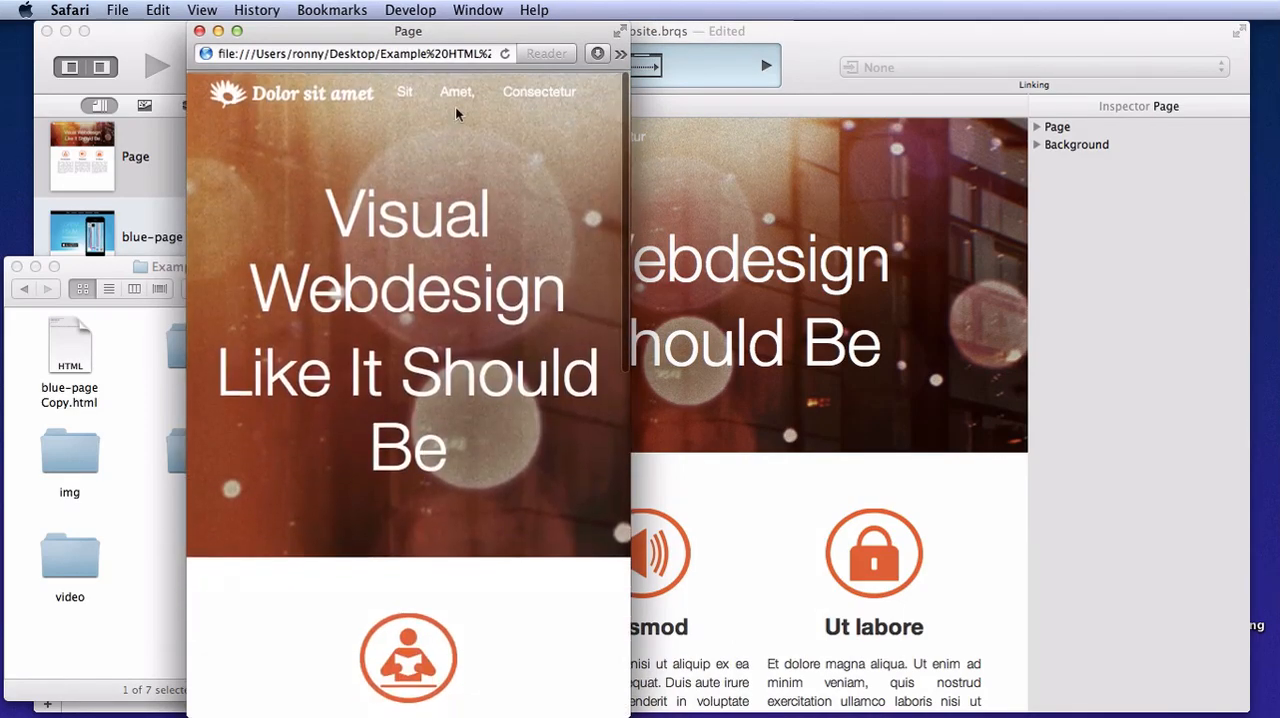
{"action": "left_click", "coordinate": [403, 90]}
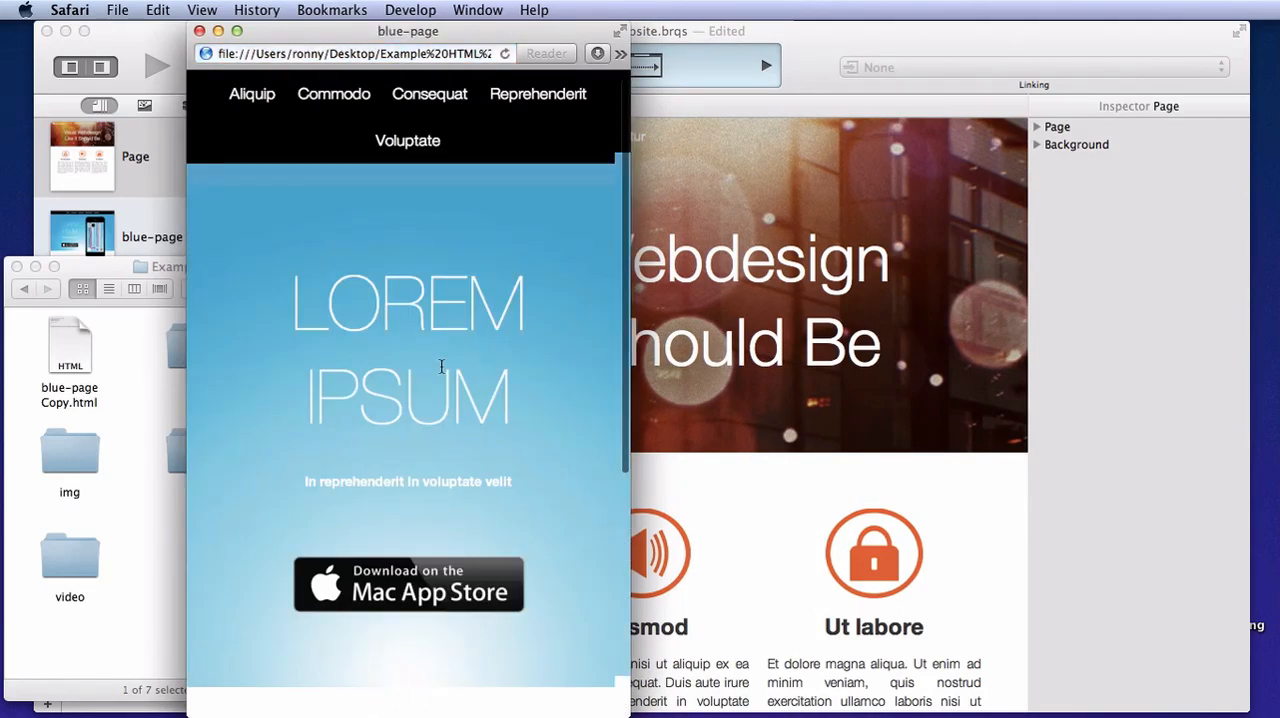
Scroll through the exported blue-page, widen the browser window to check its desktop layout, and close it
{"action": "scroll", "coordinate": [430, 300], "scroll_direction": "down", "scroll_amount": 8}
{"action": "scroll", "coordinate": [441, 367], "scroll_direction": "up", "scroll_amount": 6}
{"action": "left_click_drag", "start_coordinate": [628, 512], "coordinate": [1137, 562]}
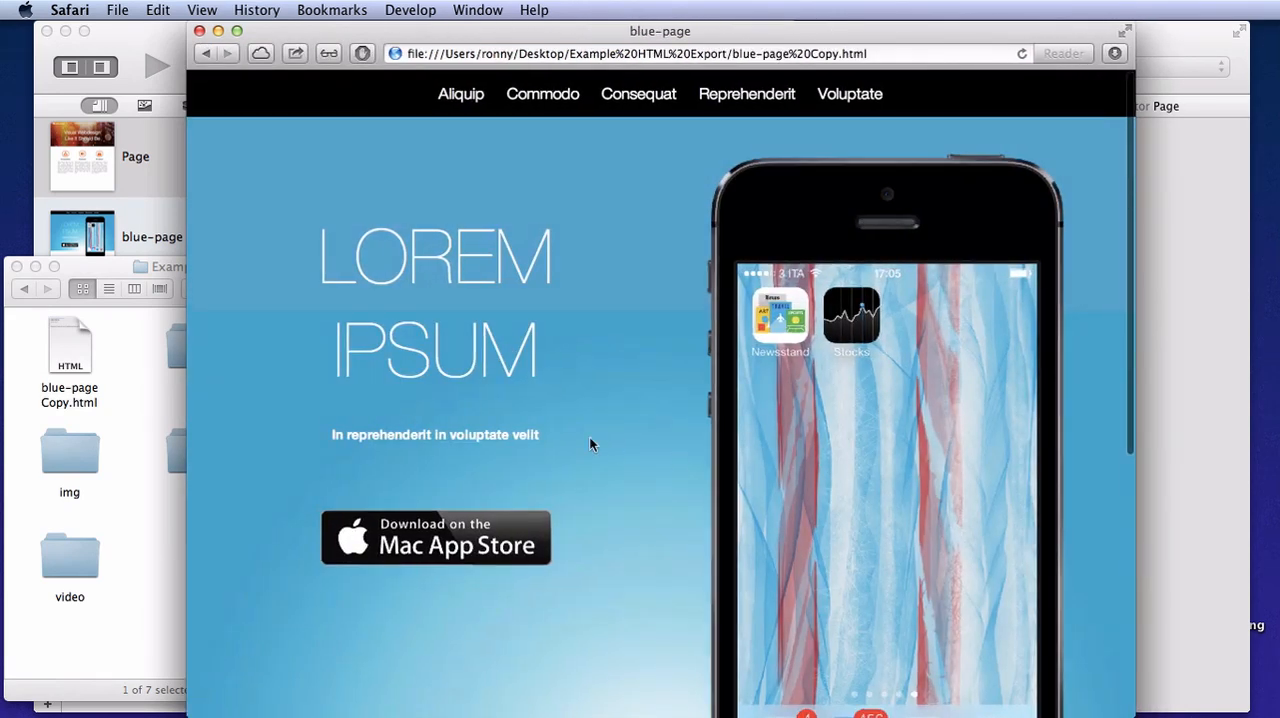
{"action": "key", "text": "super+w"}
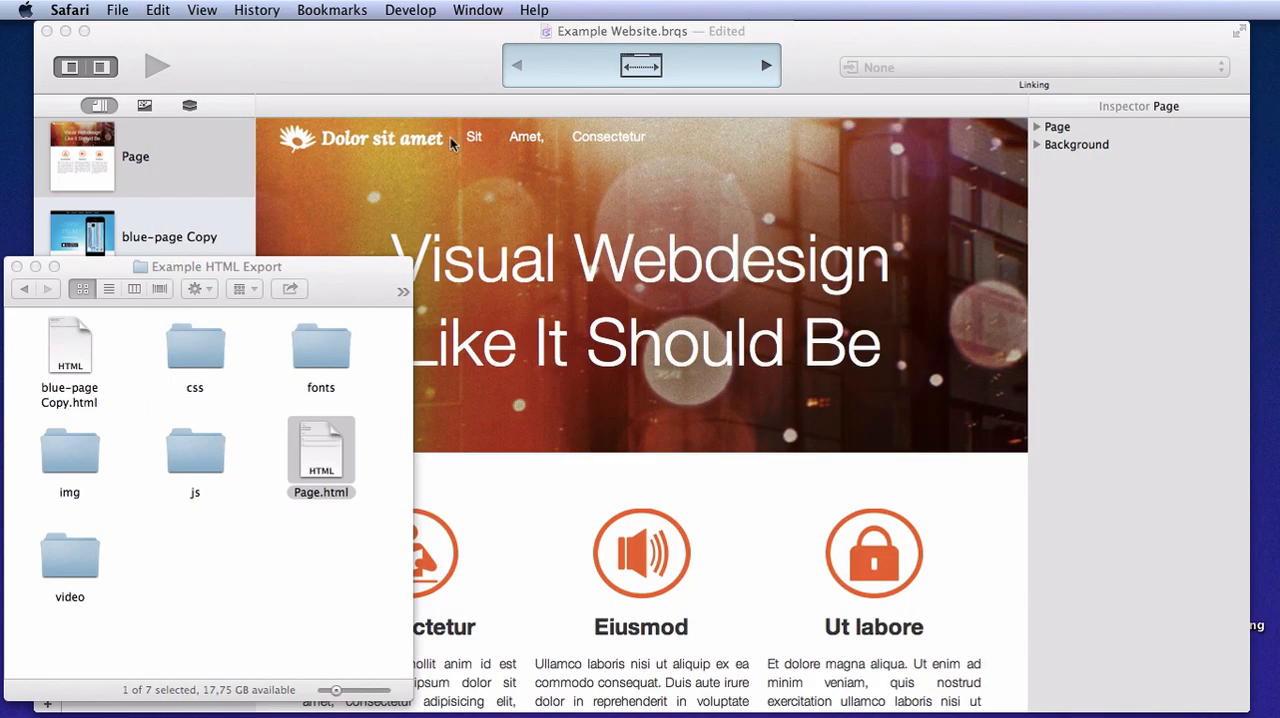
In Briqs, set up a complete project export as Rendered Images, with the device size range extending to Large desktop
{"action": "left_click", "coordinate": [420, 52]}
{"action": "left_click", "coordinate": [113, 10]}
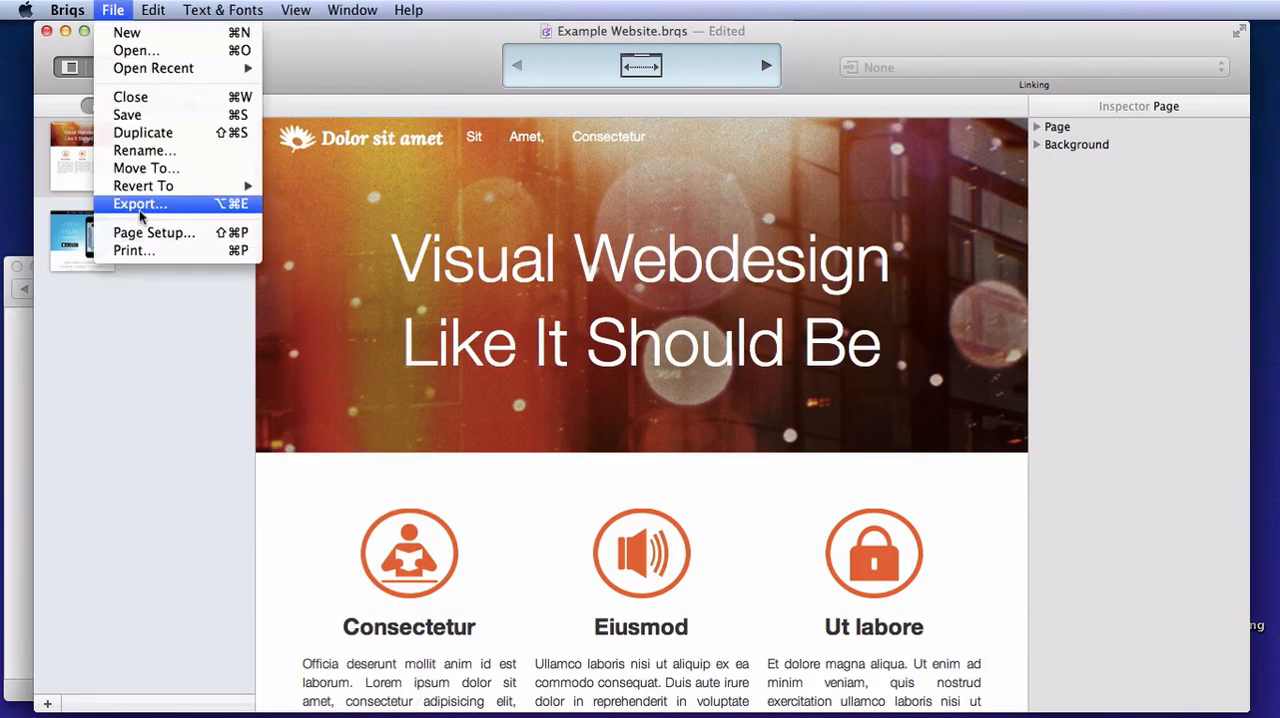
{"action": "left_click", "coordinate": [140, 208]}
{"action": "left_click", "coordinate": [607, 197]}
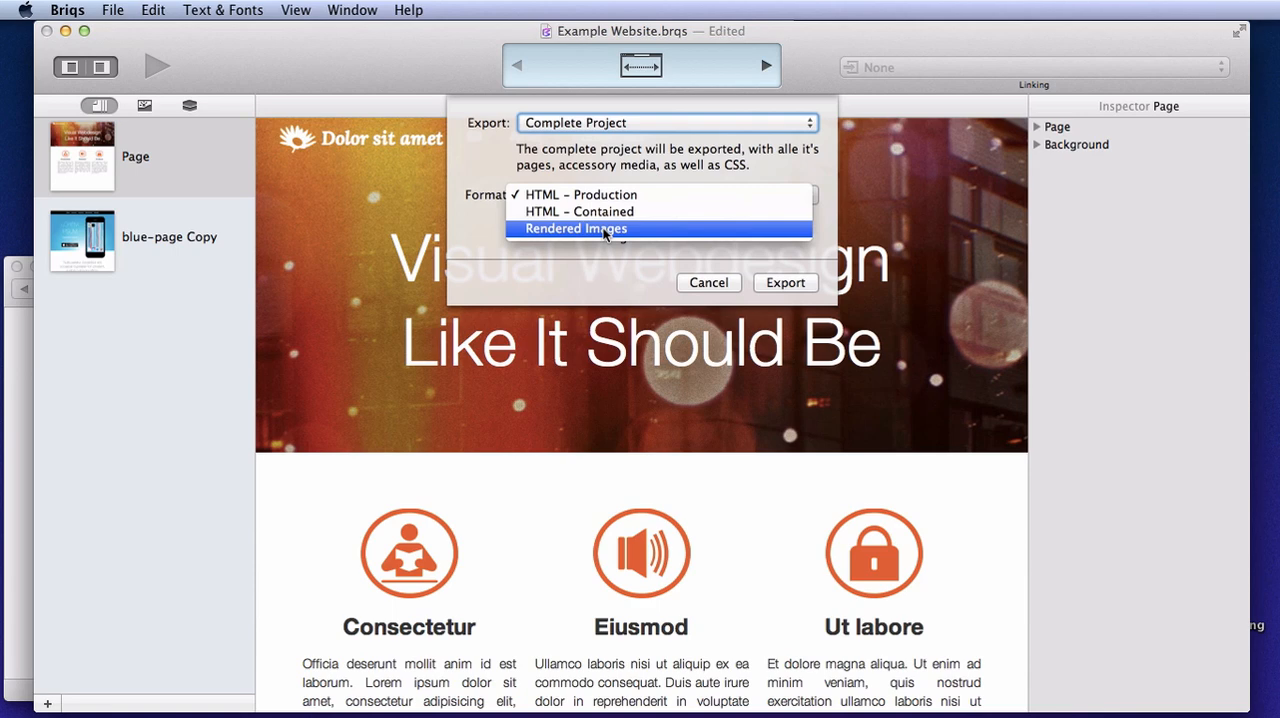
{"action": "left_click", "coordinate": [604, 230]}
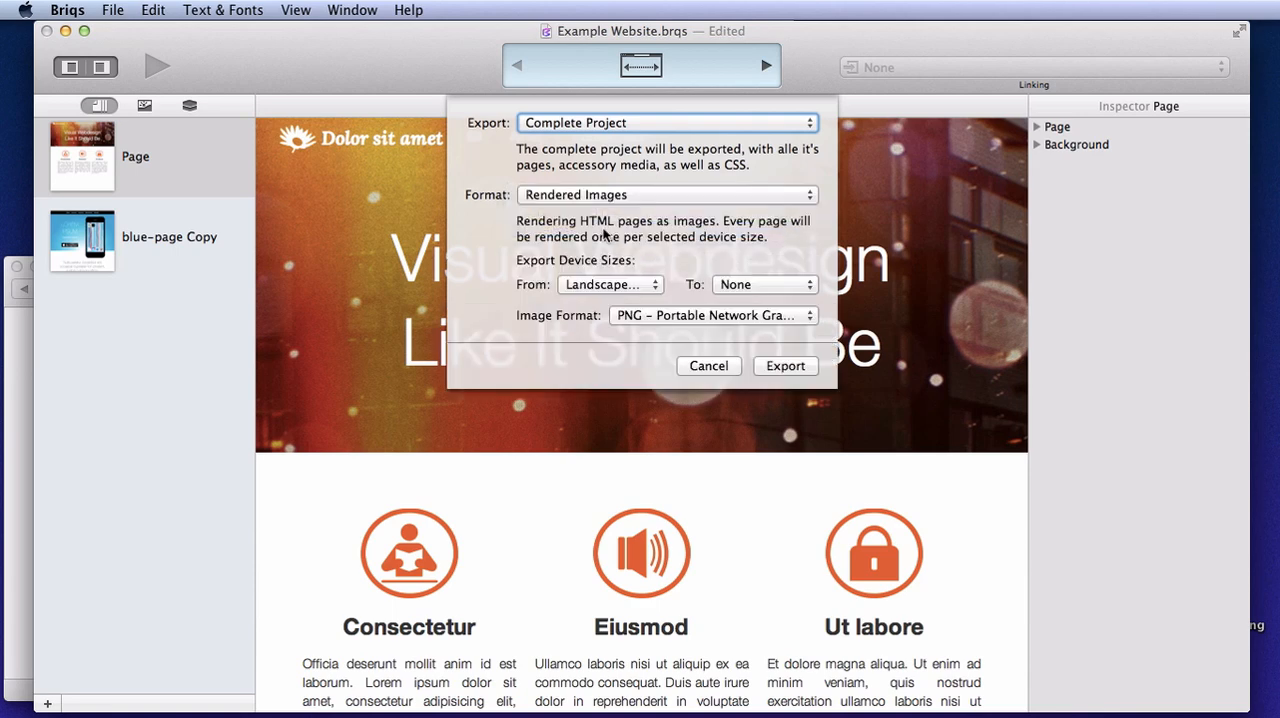
{"action": "left_click", "coordinate": [765, 286]}
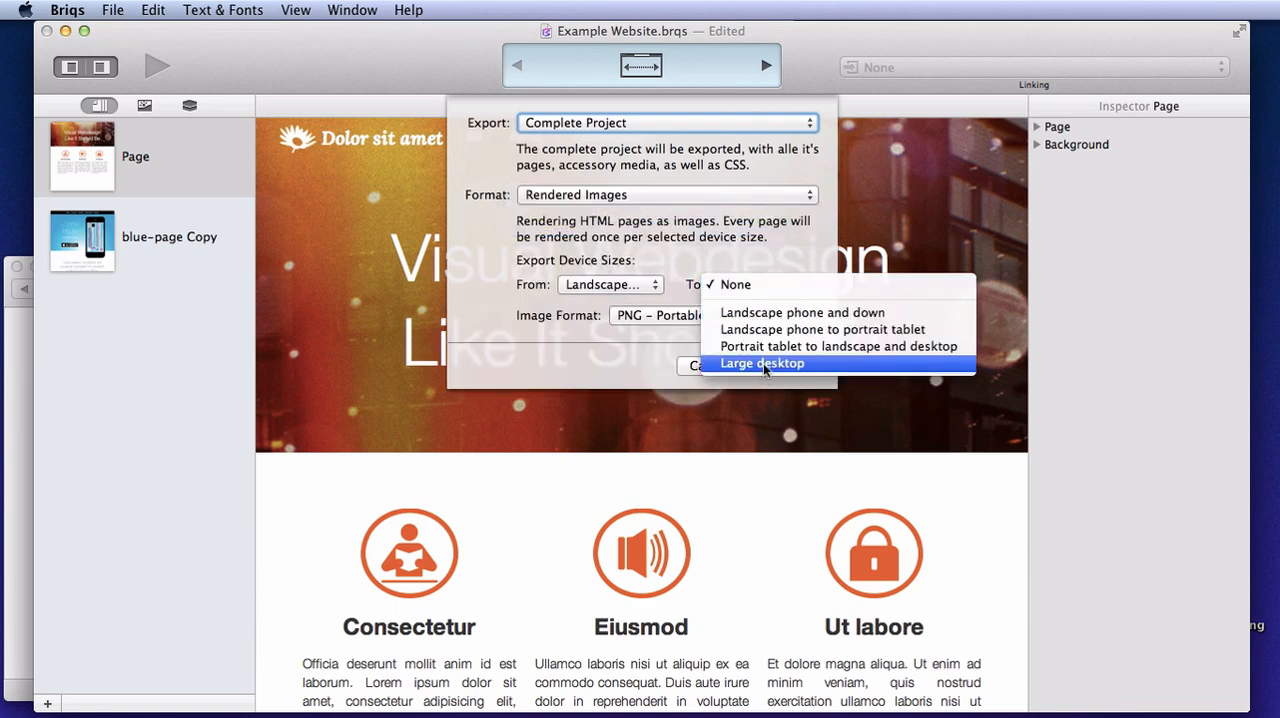
{"action": "left_click", "coordinate": [763, 363]}
Export the rendered images to the Desktop as "Example Image Export"
{"action": "left_click", "coordinate": [785, 366]}
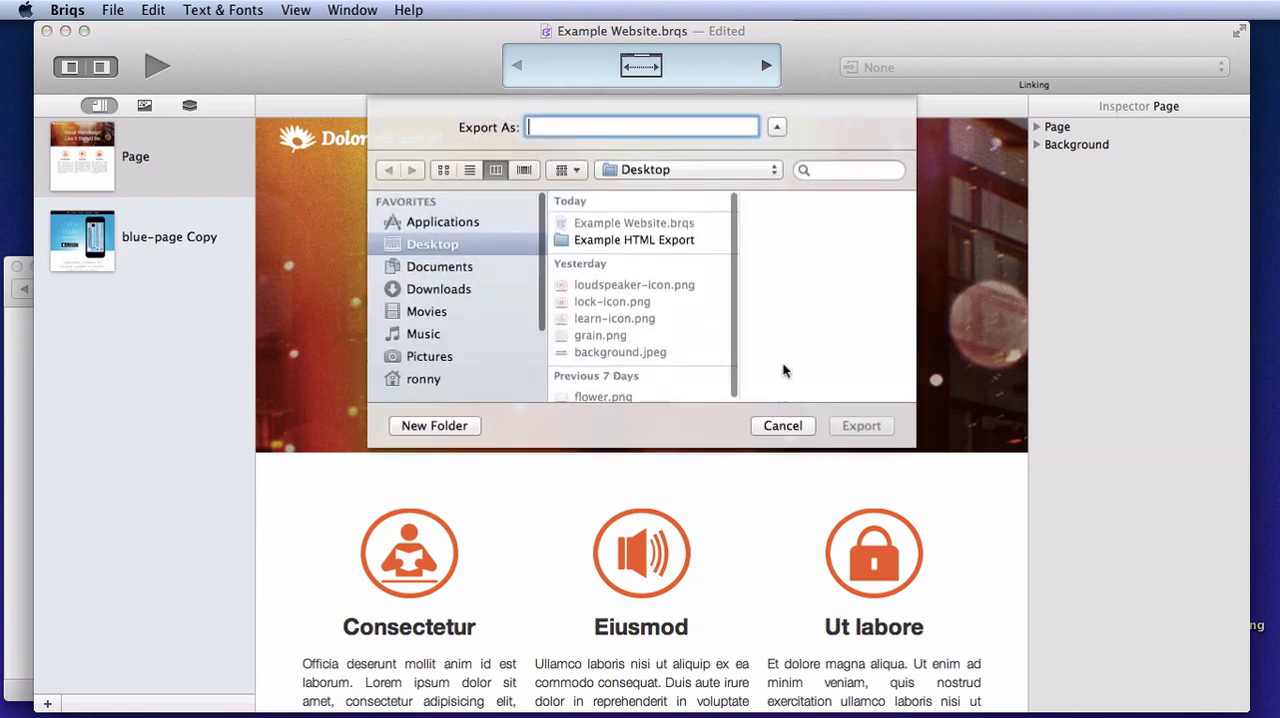
{"action": "type", "text": "Example Image Export"}
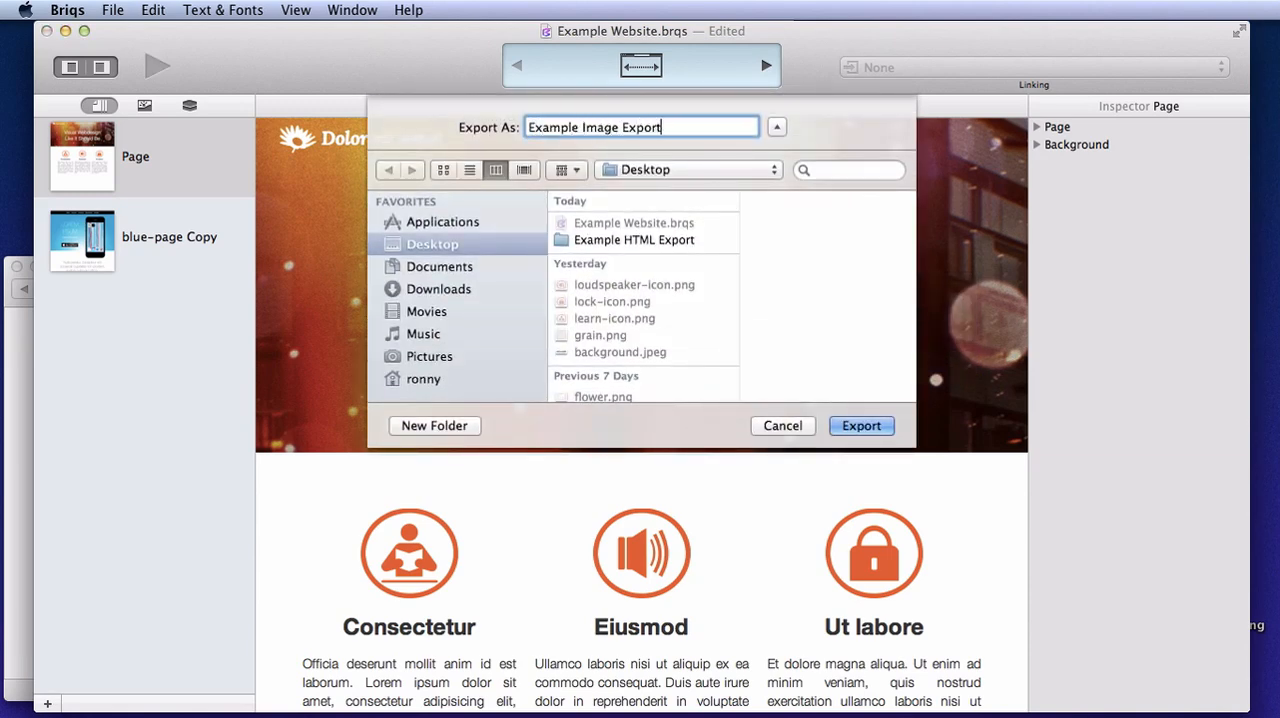
{"action": "left_click", "coordinate": [858, 428]}
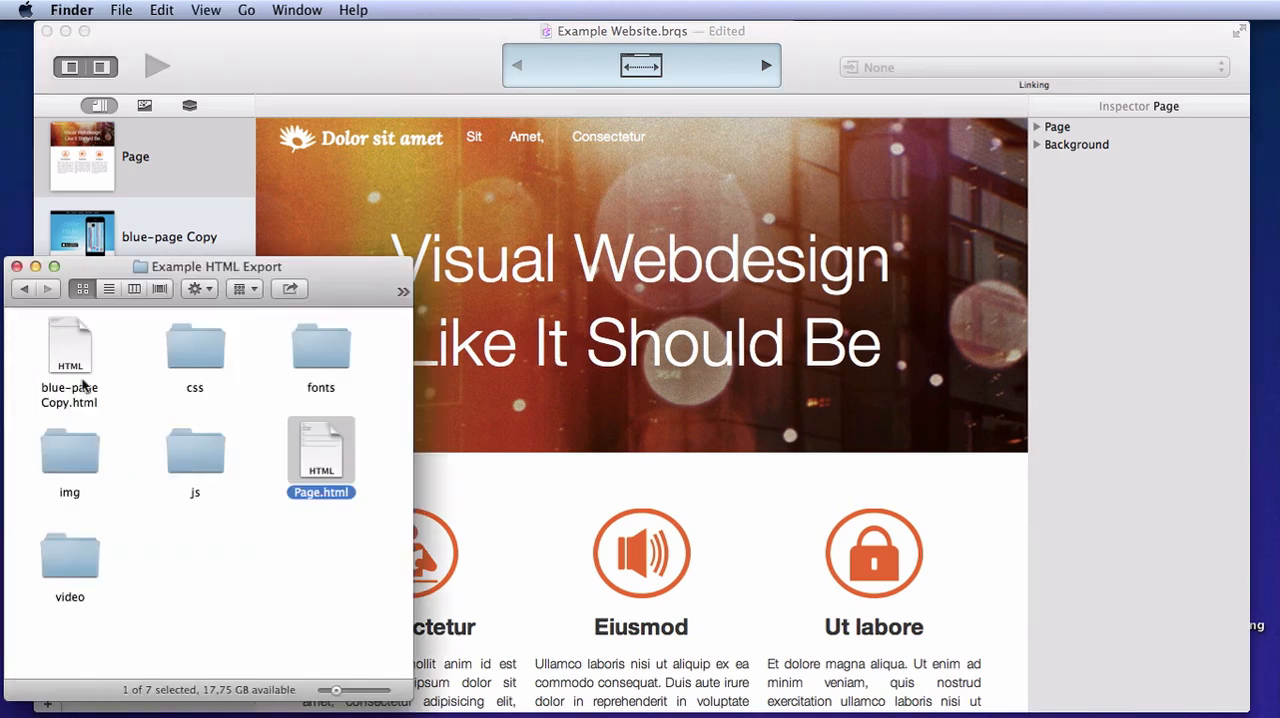
Switch to Finder, go up to the Desktop folder and open the Example Image Export folder
{"action": "left_click", "coordinate": [193, 267], "text": "super"}
{"action": "left_click", "coordinate": [160, 285]}
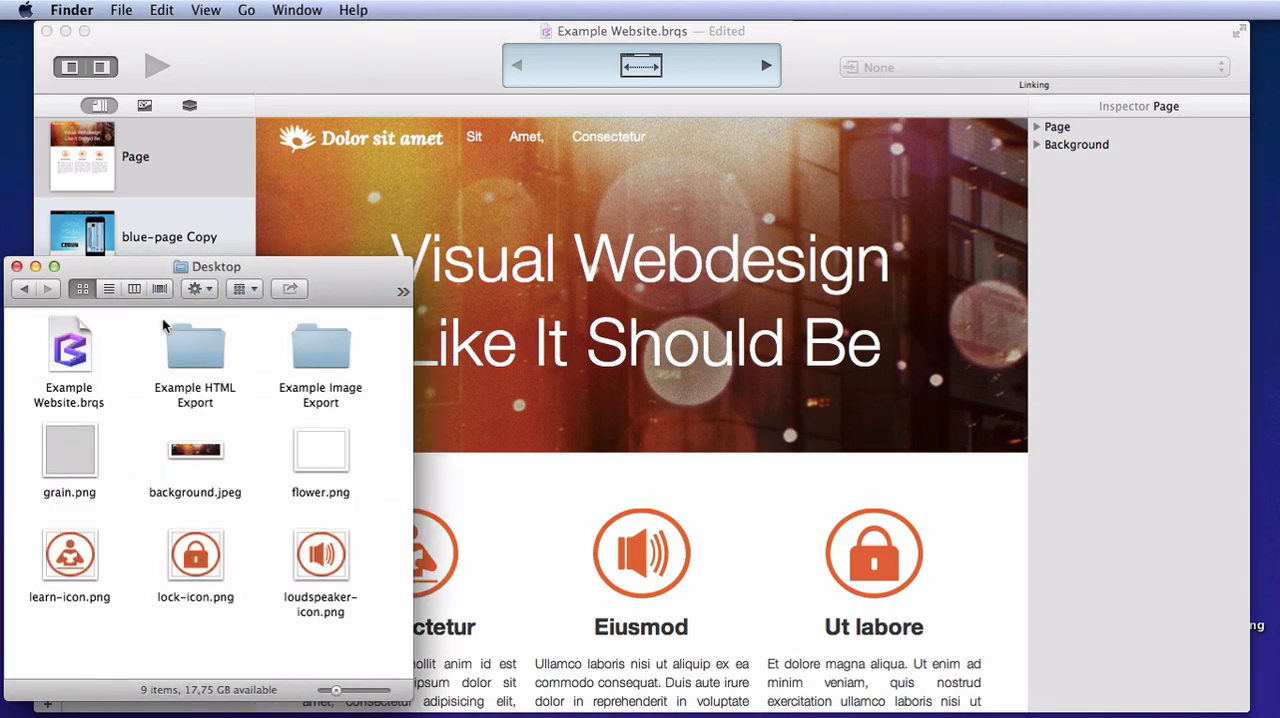
{"action": "double_click", "coordinate": [326, 345]}
Browse the exported blue-page Copy and Page images at different device sizes in Quick Look, then close the preview
{"action": "left_click", "coordinate": [70, 350]}
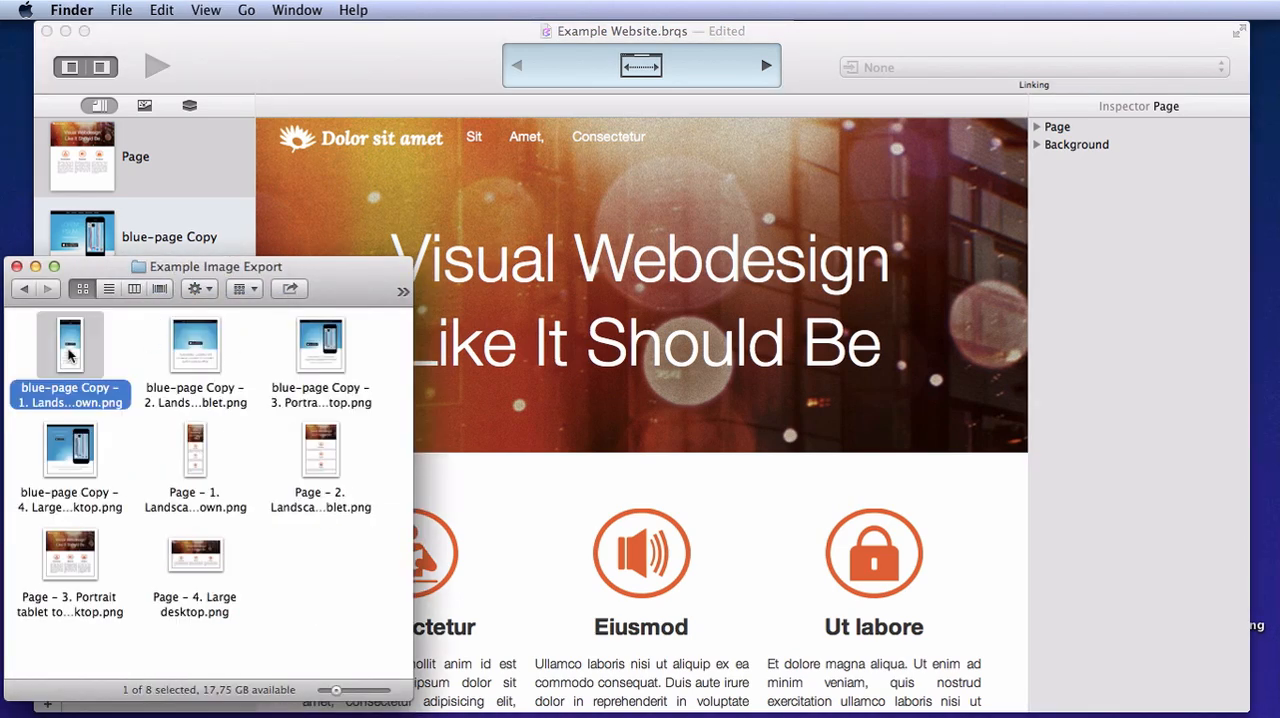
{"action": "key", "text": "space"}
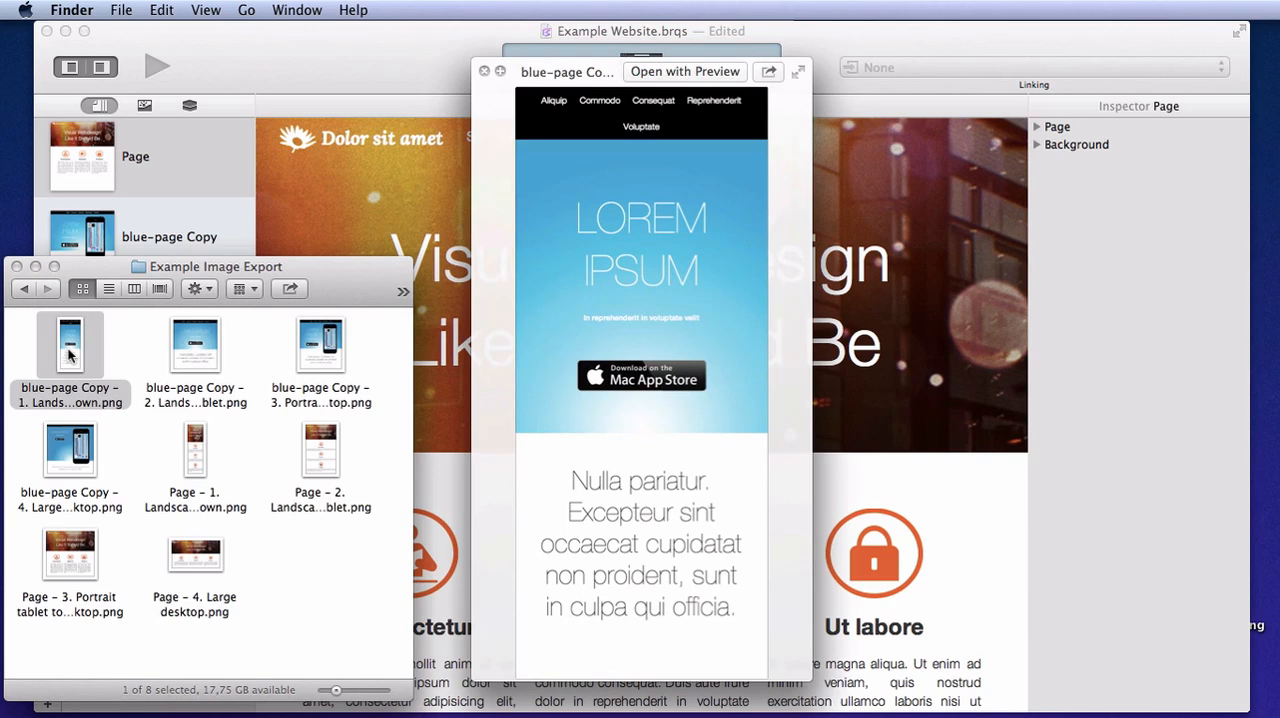
{"action": "key", "text": "Right"}
{"action": "key", "text": "Right"}
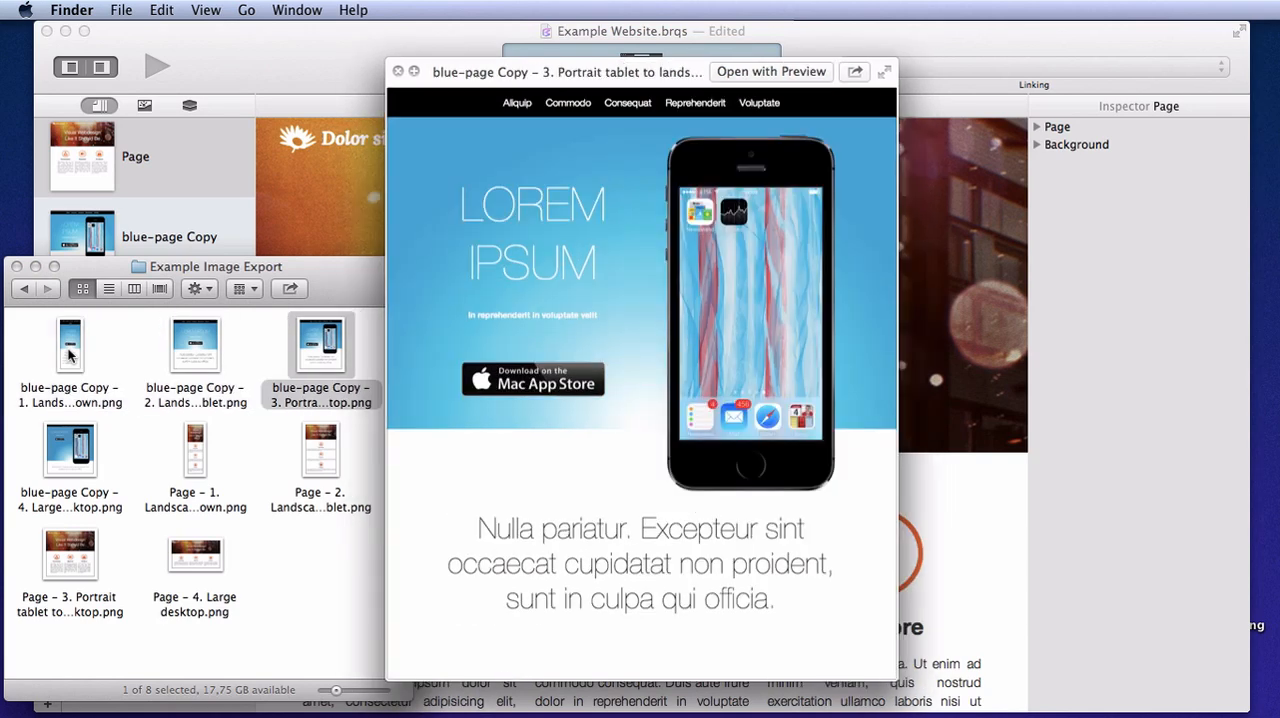
{"action": "key", "text": "Down"}
{"action": "key", "text": "Left"}
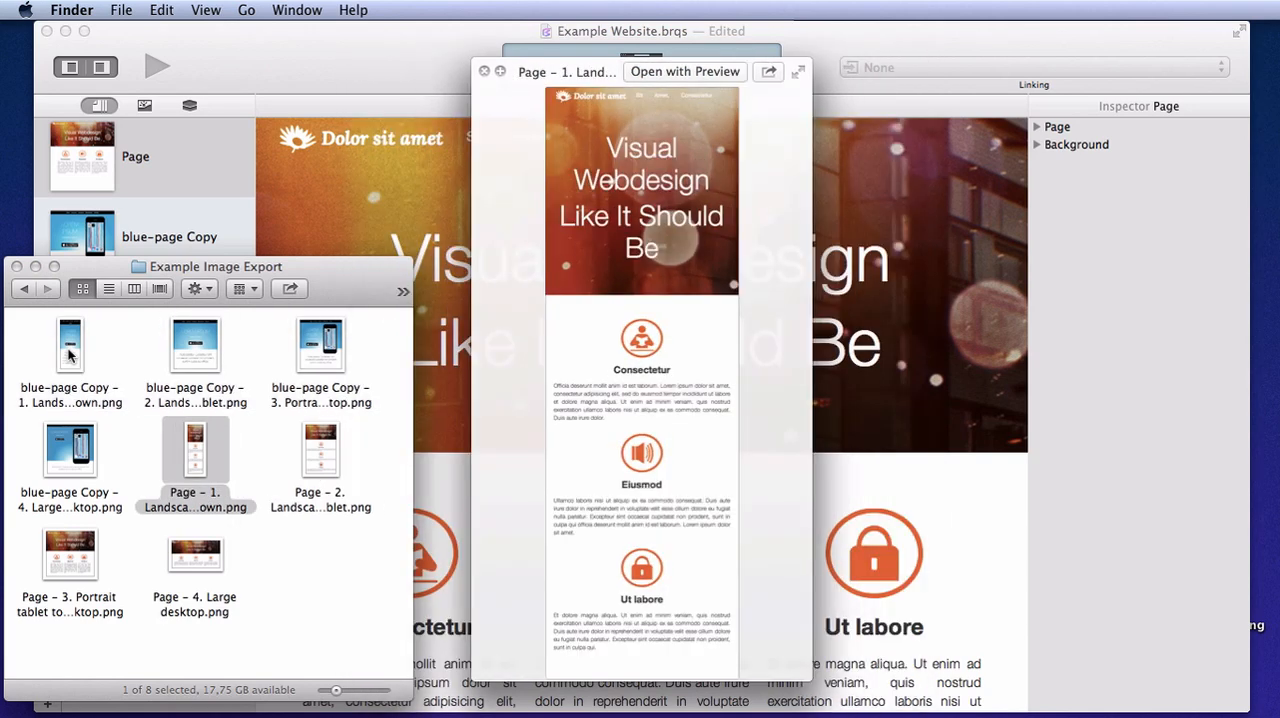
{"action": "key", "text": "Down"}
{"action": "key", "text": "Left"}
{"action": "key", "text": "Up"}
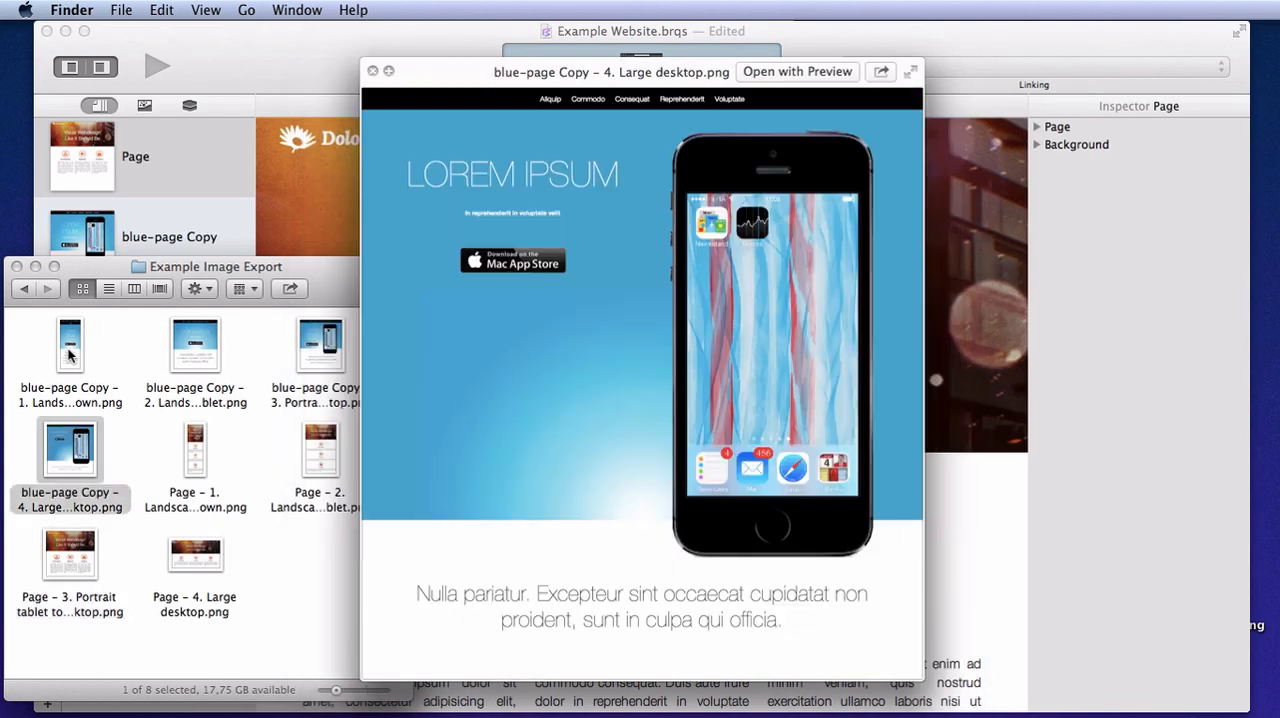
{"action": "key", "text": "Right"}
{"action": "key", "text": "Right"}
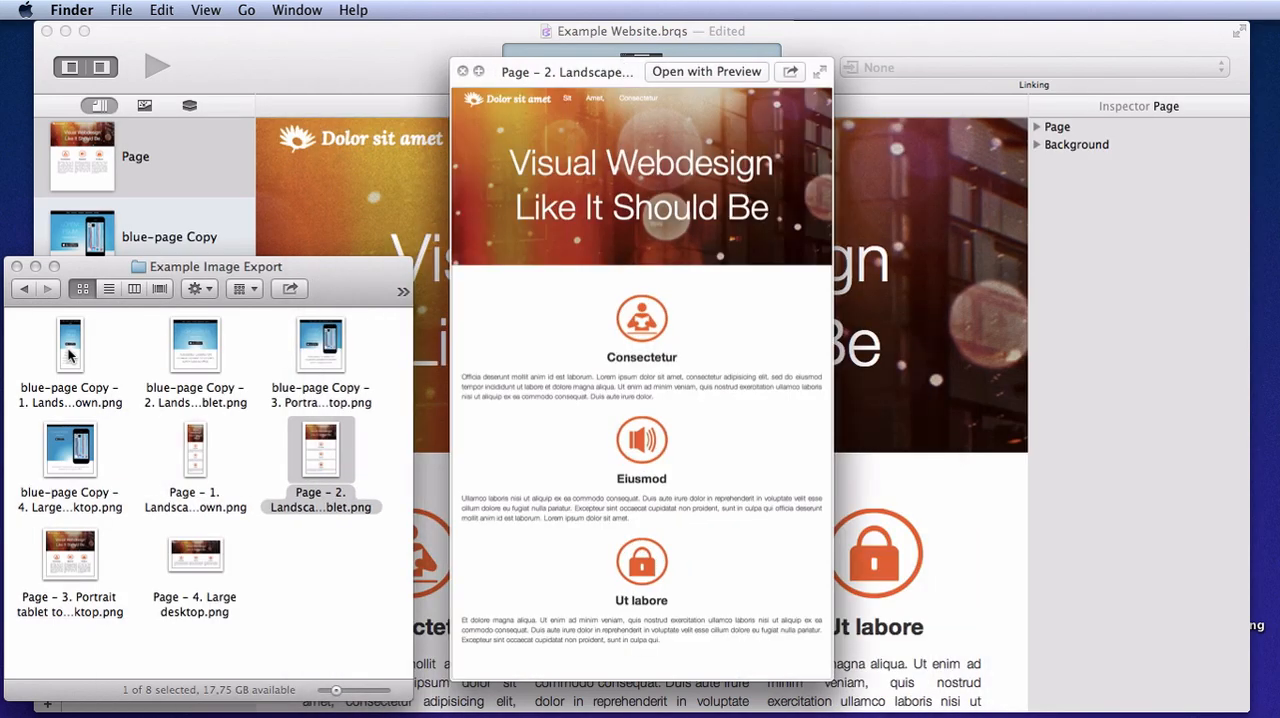
{"action": "key", "text": "space"}
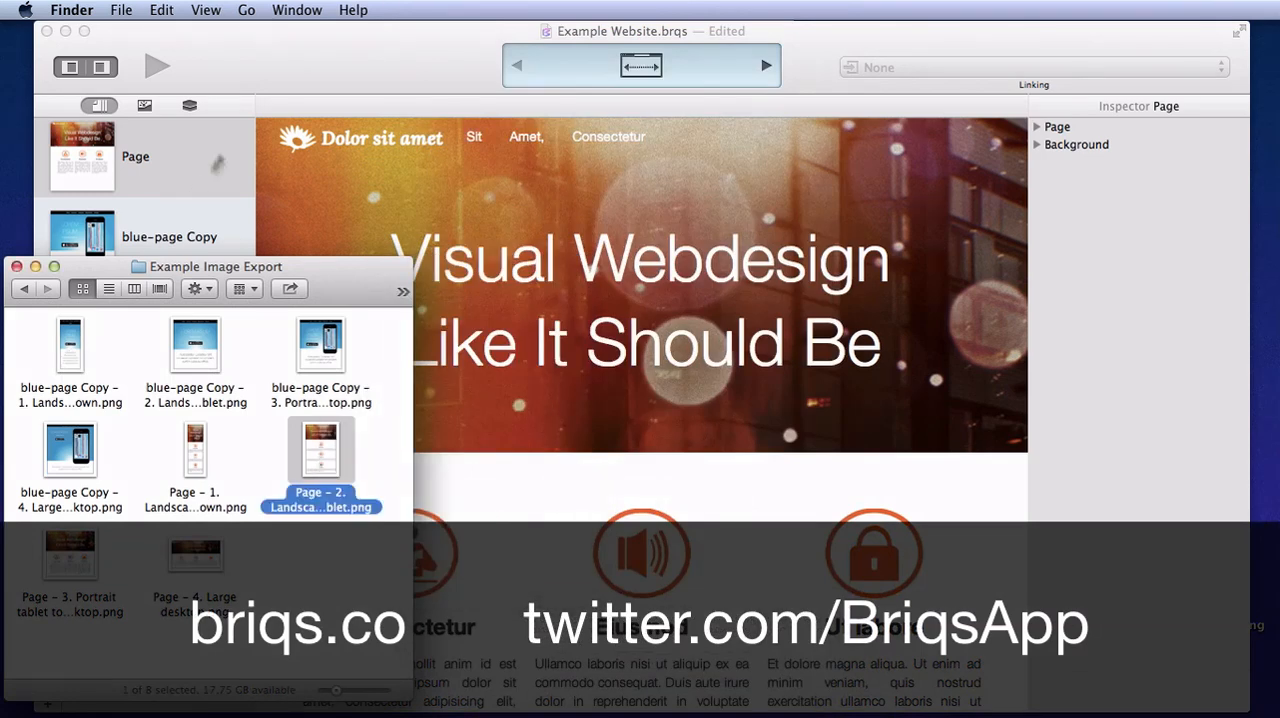
Return to Briqs and save the Example Website project
{"action": "left_click", "coordinate": [396, 47]}
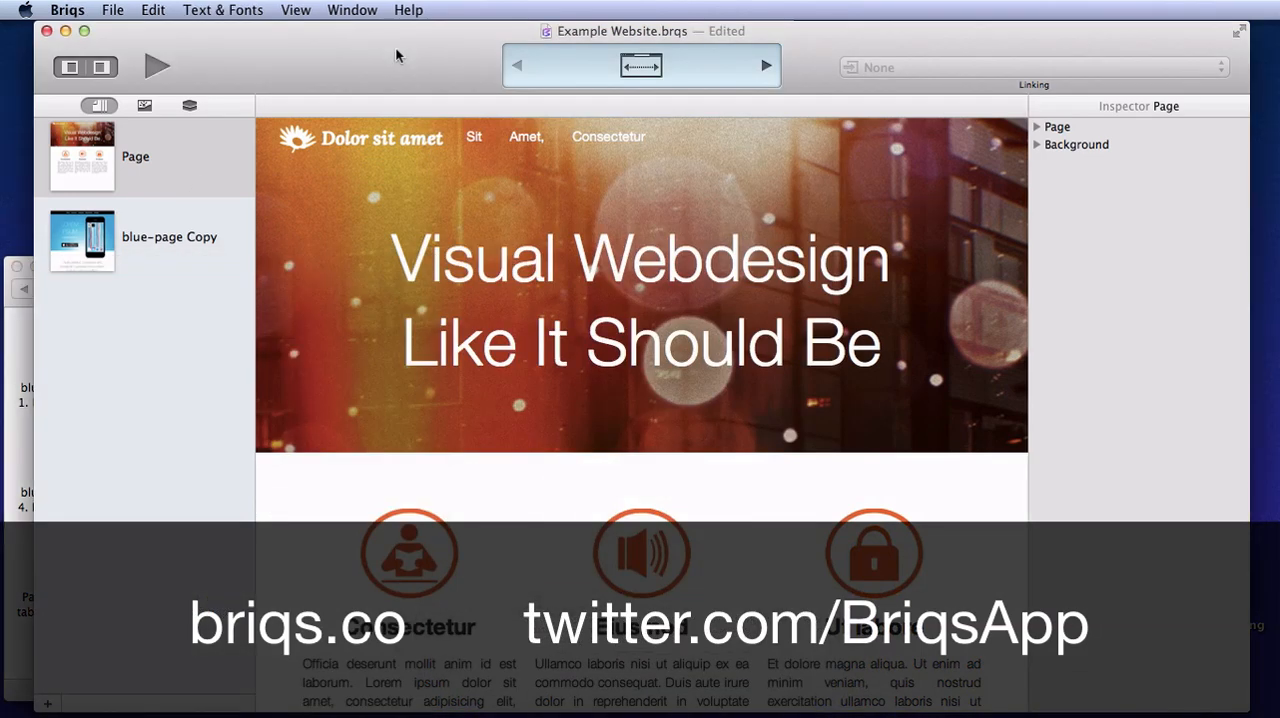
{"action": "key", "text": "super+s"}
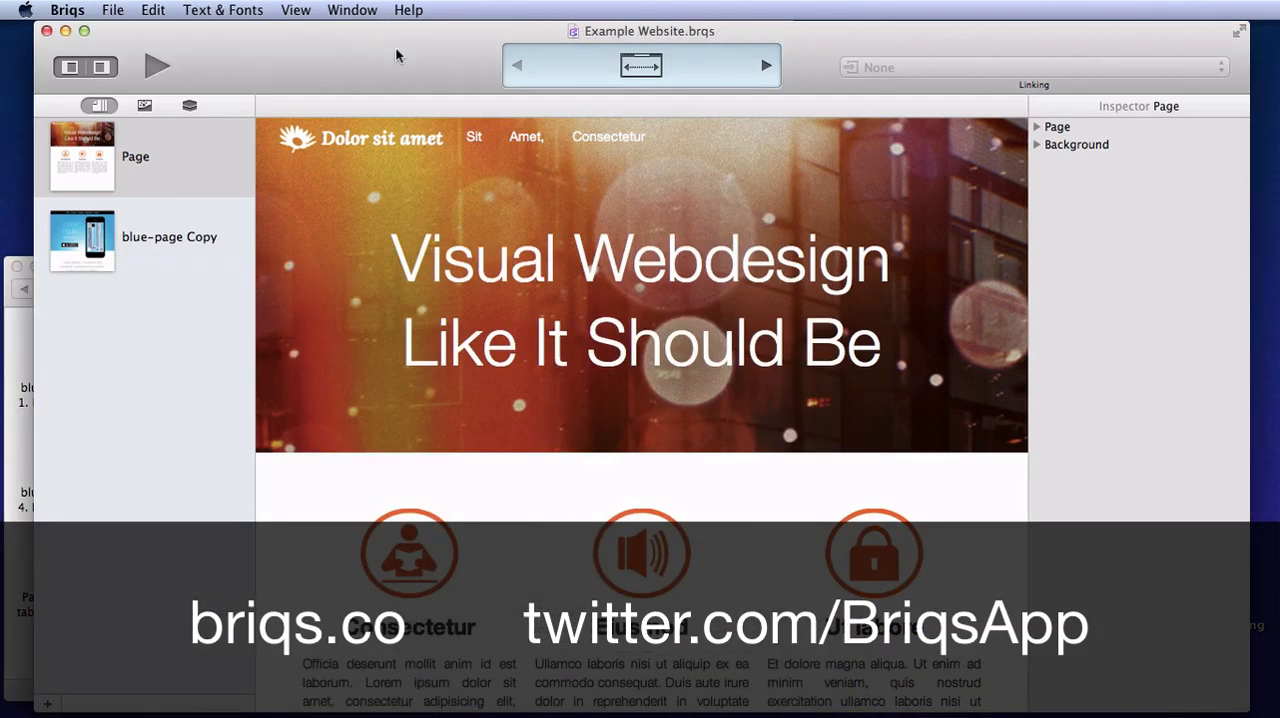